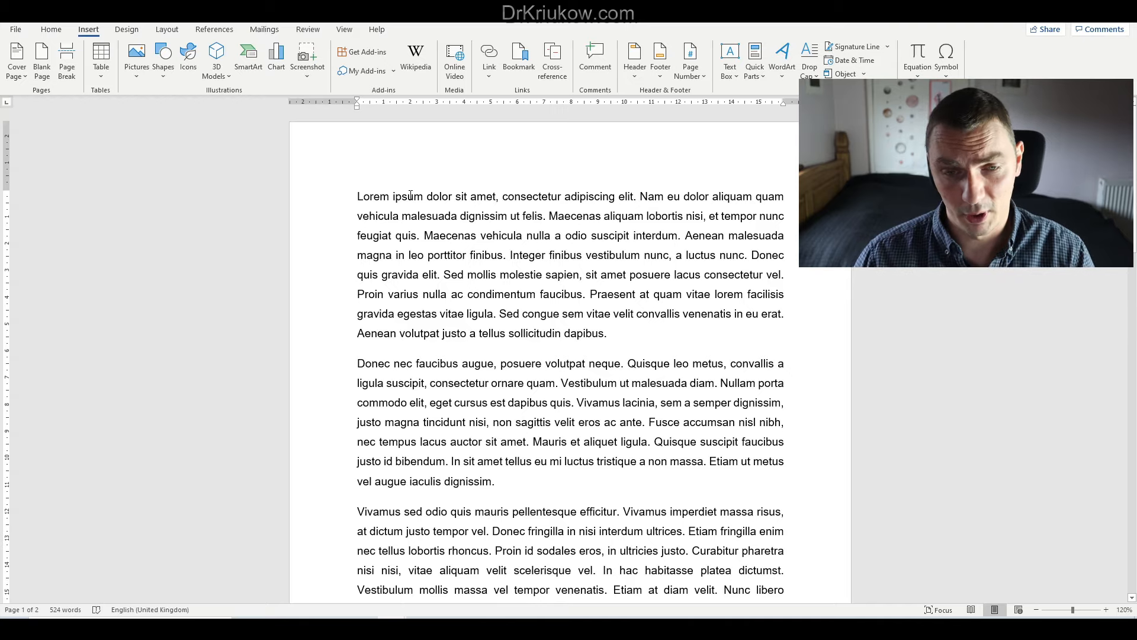
{"action": "left_click_drag", "start_coordinate": [366, 196], "coordinate": [454, 294]}
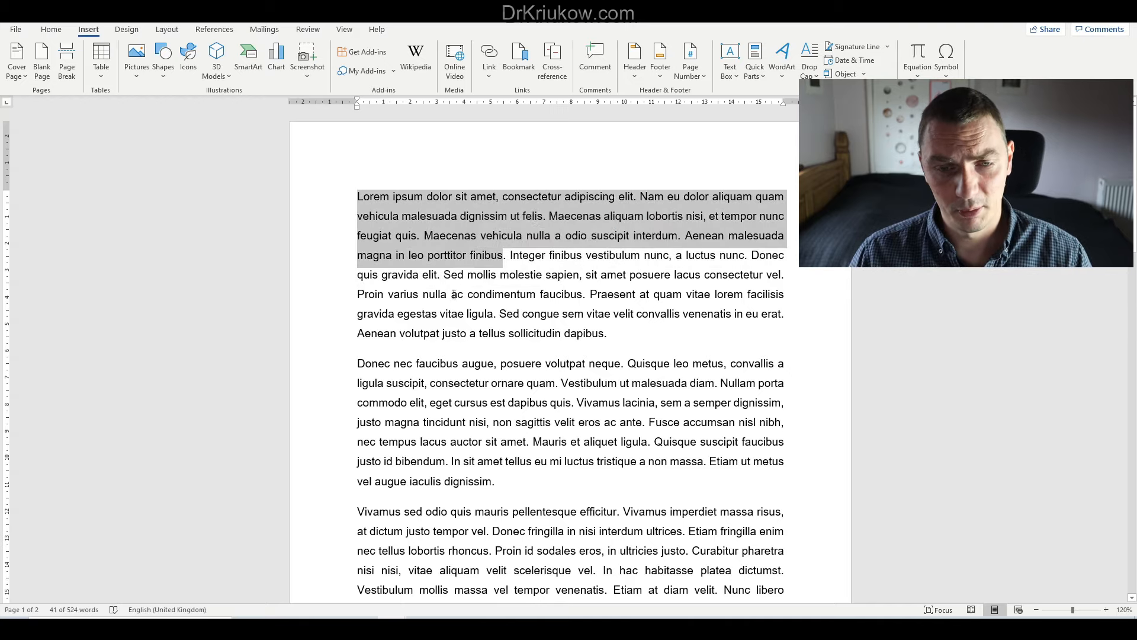
{"action": "left_click", "coordinate": [454, 295]}
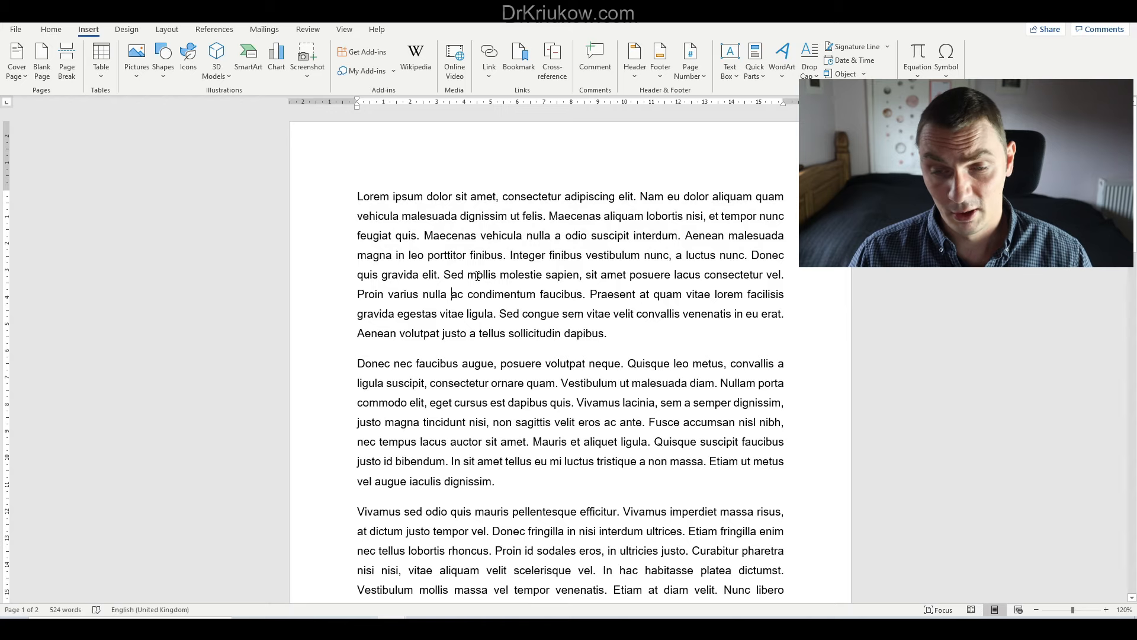
Step: Insert a one-row, two-column table in new blank lines above the first paragraph and widen its first column to about three quarters of the table
{"action": "left_click", "coordinate": [357, 195]}
{"action": "key", "text": "Return"}
{"action": "key", "text": "Return"}
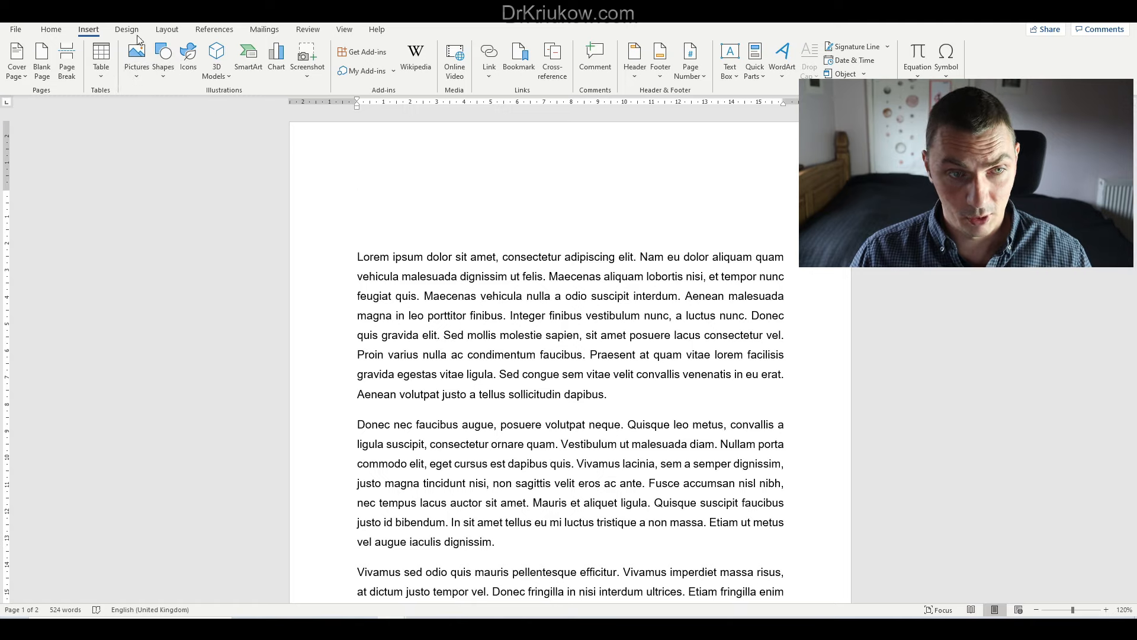
{"action": "left_click", "coordinate": [99, 73]}
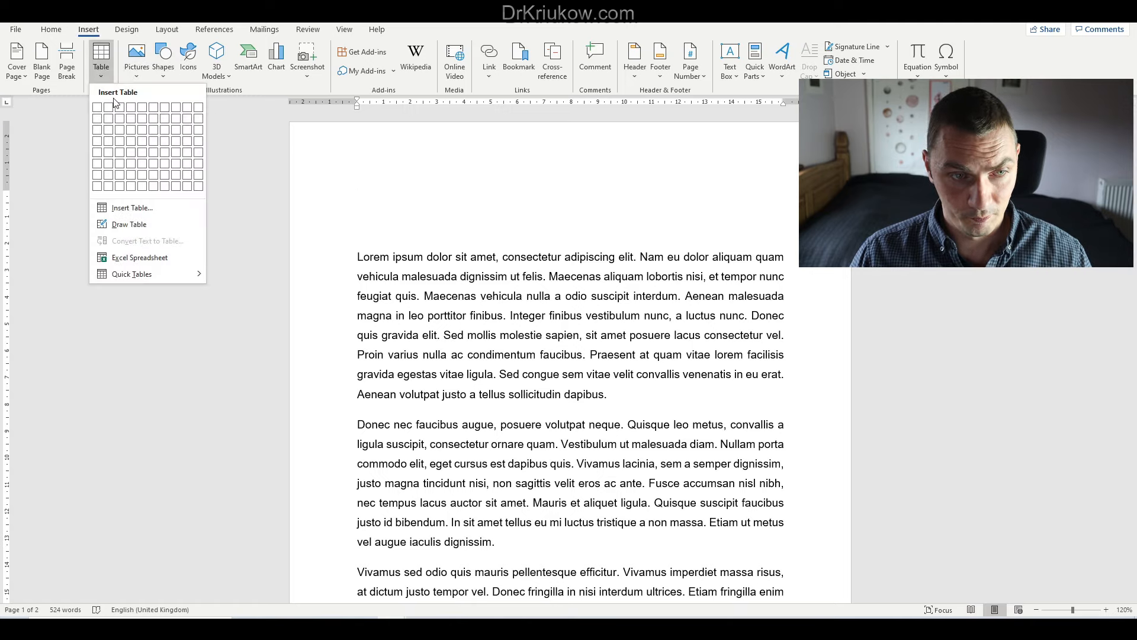
{"action": "left_click", "coordinate": [108, 107]}
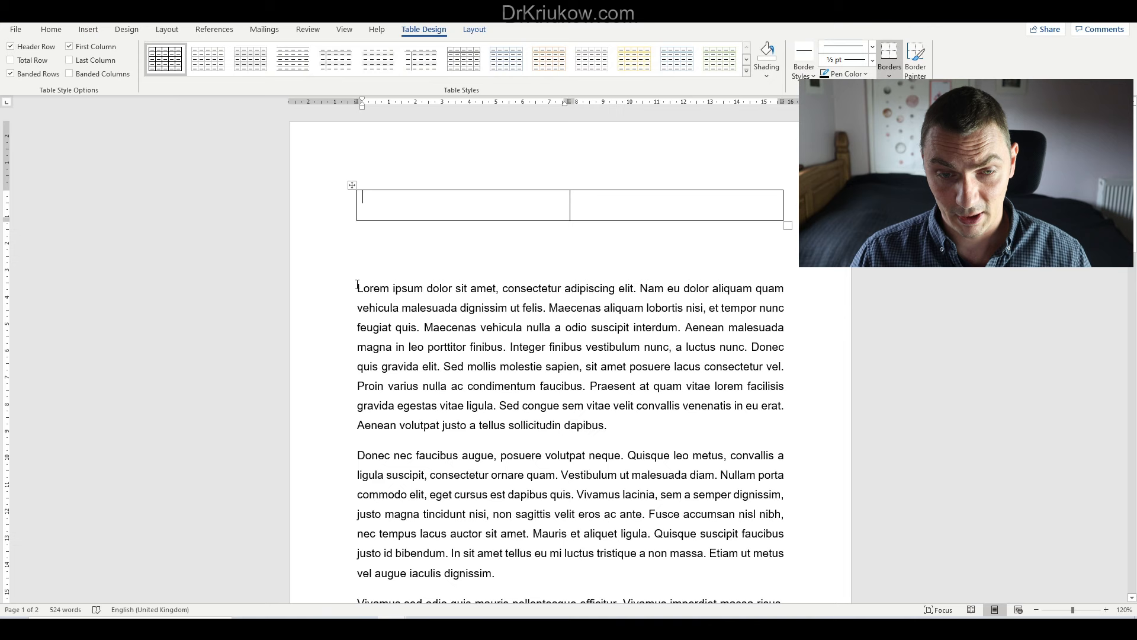
{"action": "left_click_drag", "start_coordinate": [356, 287], "coordinate": [702, 367]}
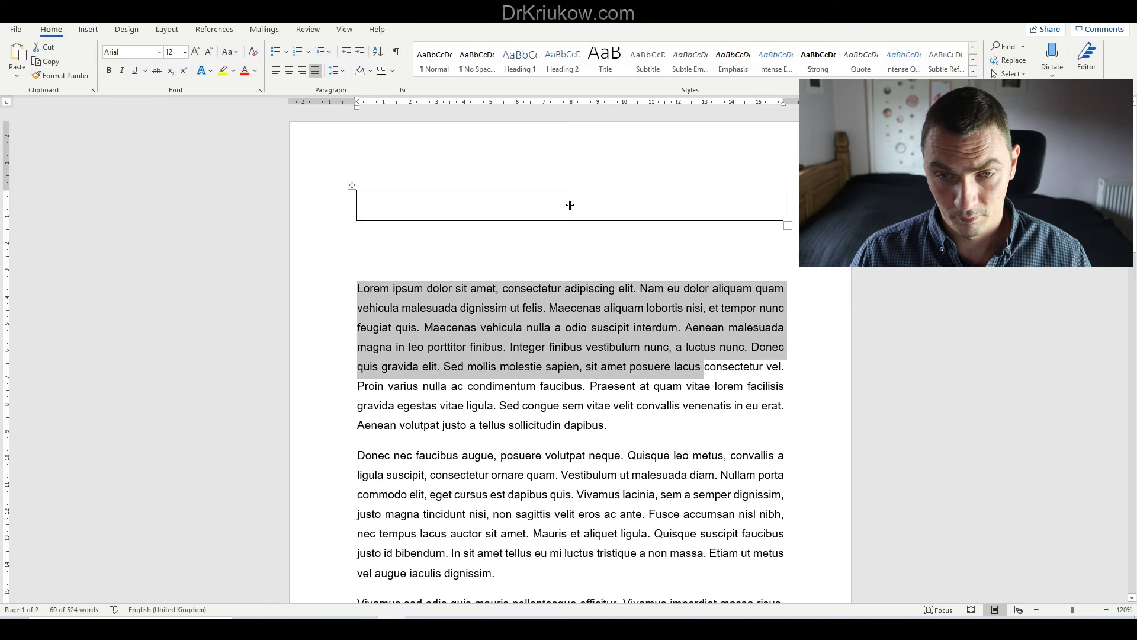
{"action": "left_click_drag", "start_coordinate": [571, 206], "coordinate": [666, 206]}
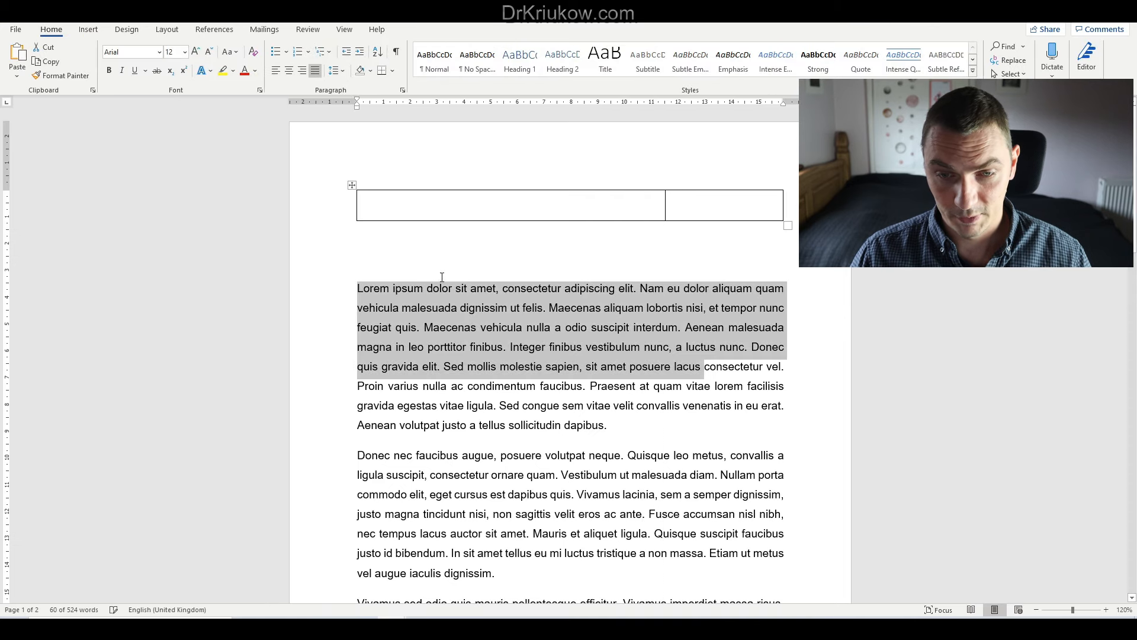
Step: Move all the body text from below the table into the table's wide first cell
{"action": "left_click_drag", "start_coordinate": [357, 288], "coordinate": [713, 394]}
{"action": "scroll", "coordinate": [681, 344], "scroll_direction": "down", "scroll_amount": 5}
{"action": "key", "text": "Delete"}
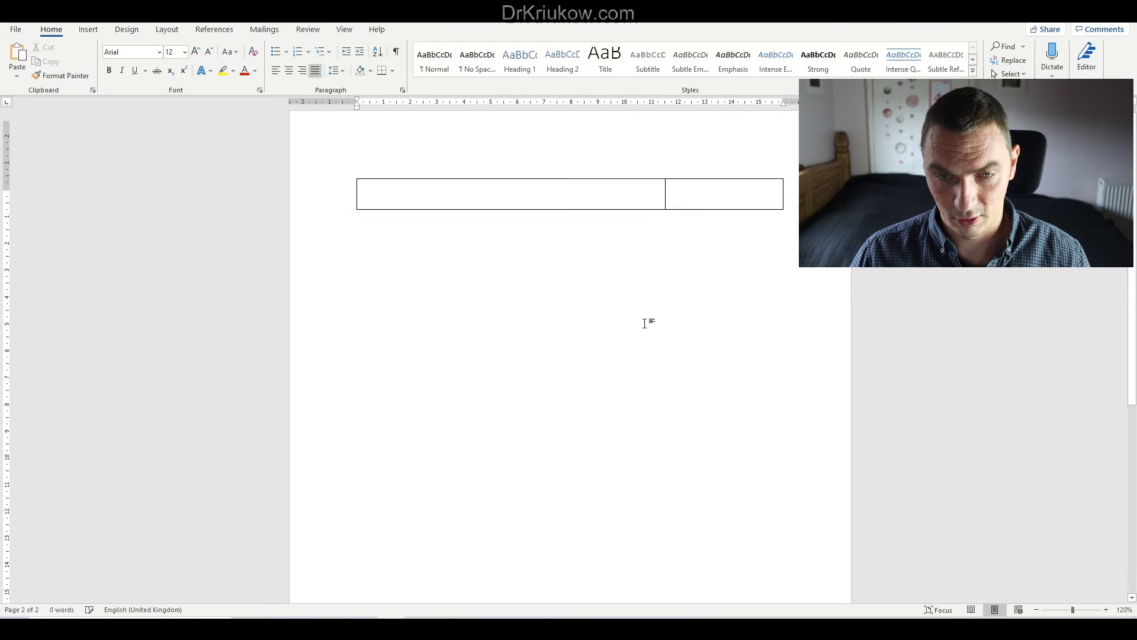
{"action": "left_click", "coordinate": [432, 211]}
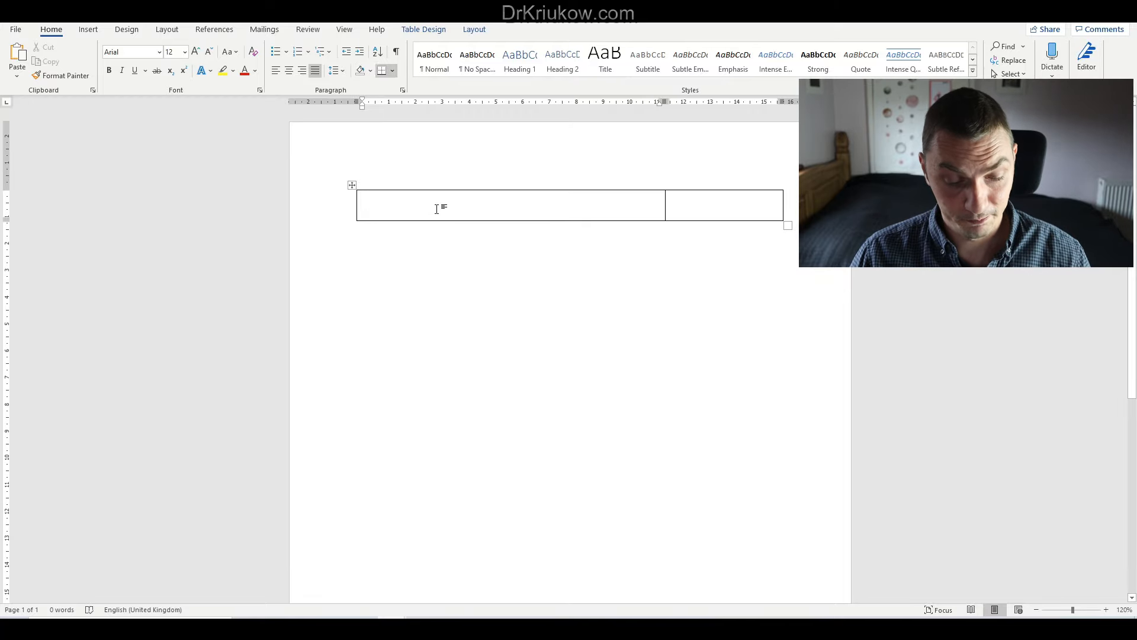
{"action": "key", "text": "ctrl+v"}
{"action": "scroll", "coordinate": [602, 261], "scroll_direction": "up", "scroll_amount": 20}
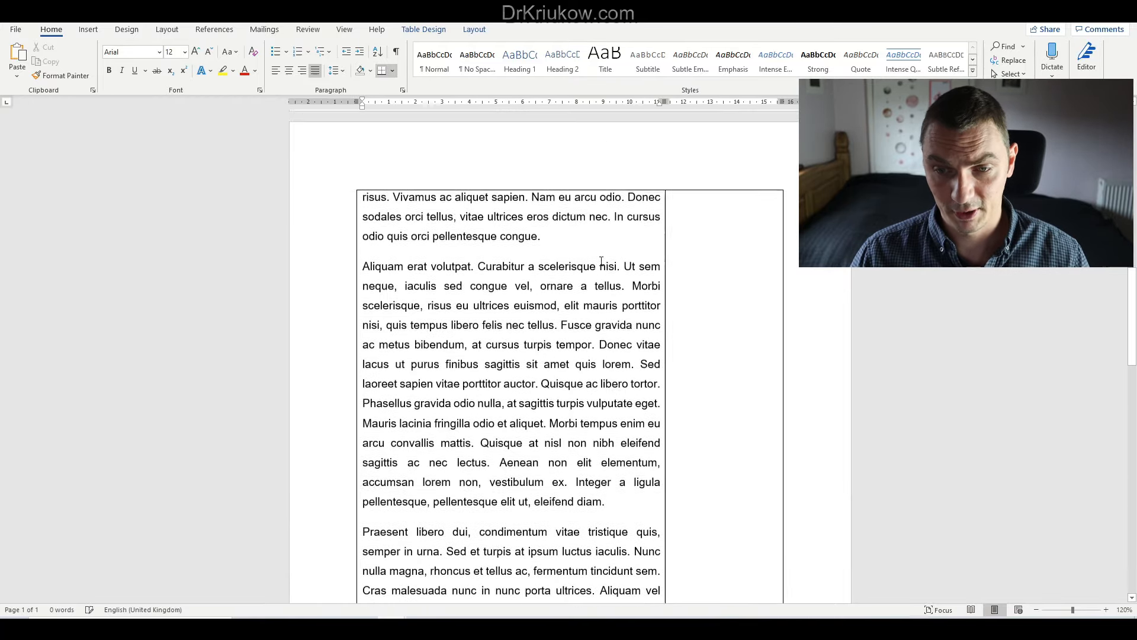
{"action": "scroll", "coordinate": [596, 261], "scroll_direction": "up", "scroll_amount": 1}
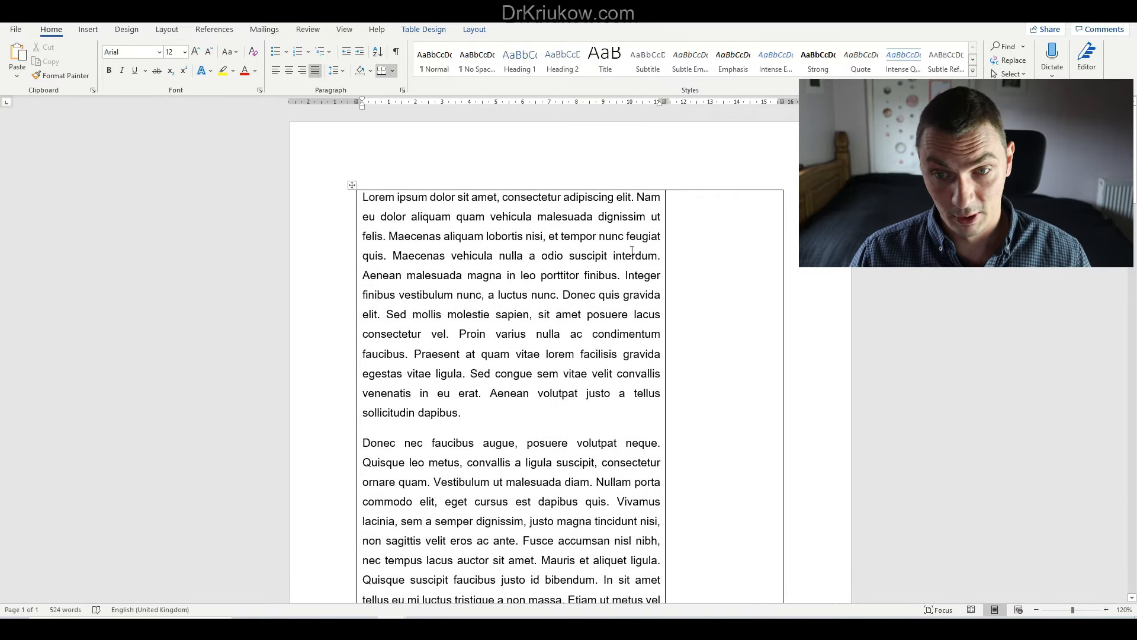
{"action": "left_click", "coordinate": [712, 206]}
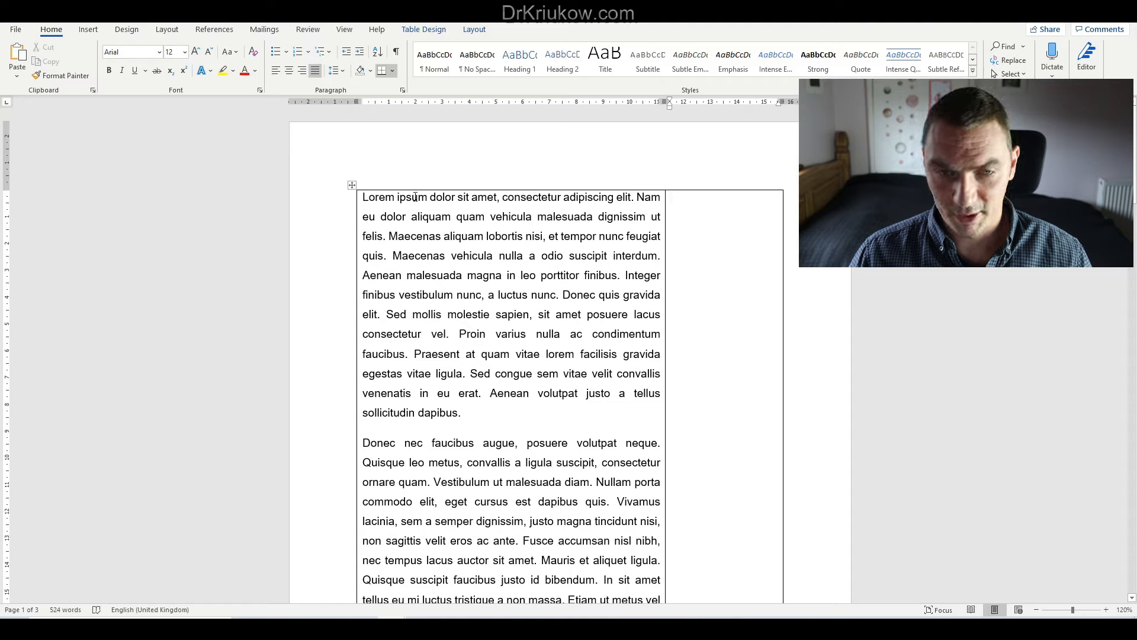
{"action": "left_click_drag", "start_coordinate": [400, 197], "coordinate": [659, 256]}
{"action": "right_click", "coordinate": [535, 236]}
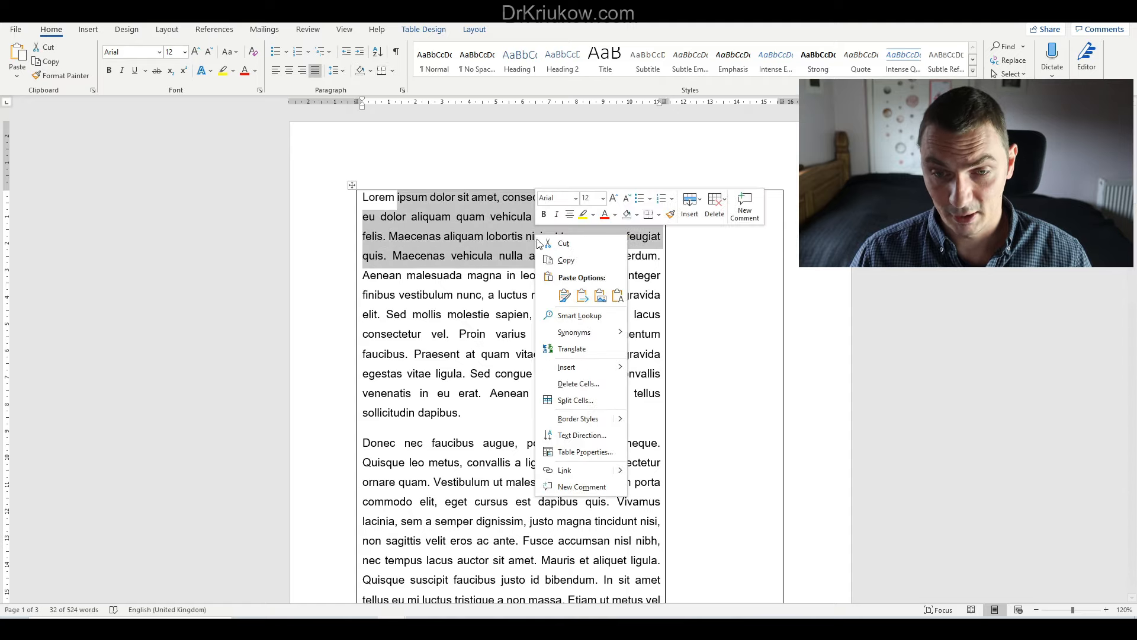
{"action": "left_click", "coordinate": [706, 246]}
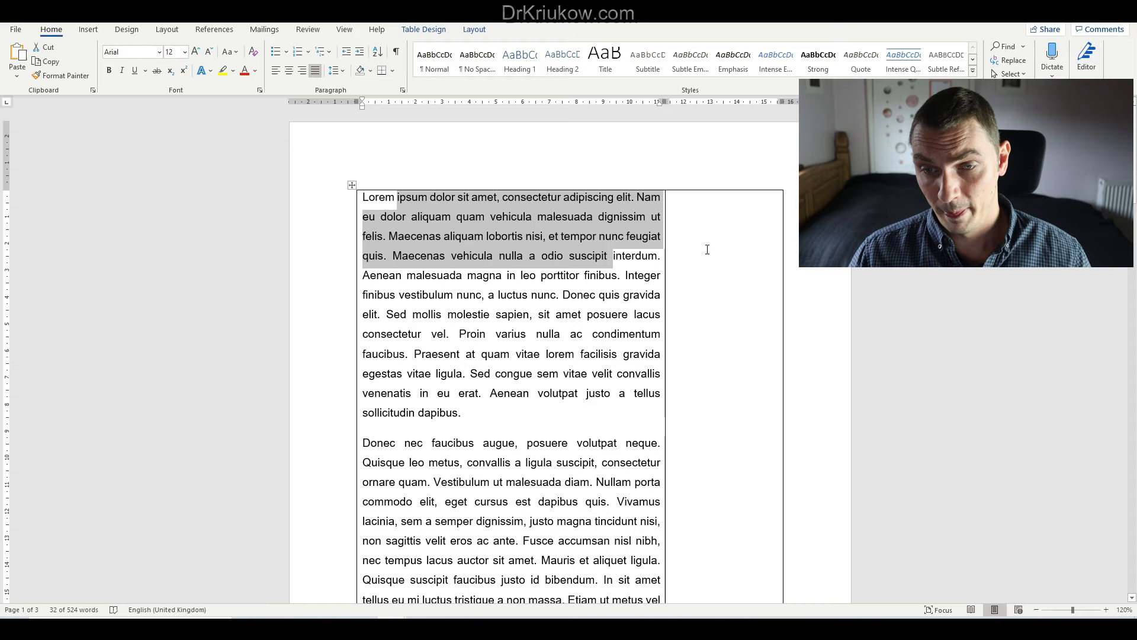
Step: Set the font colour to standard Blue for typing in the empty narrow cell beside the text
{"action": "left_click", "coordinate": [697, 220]}
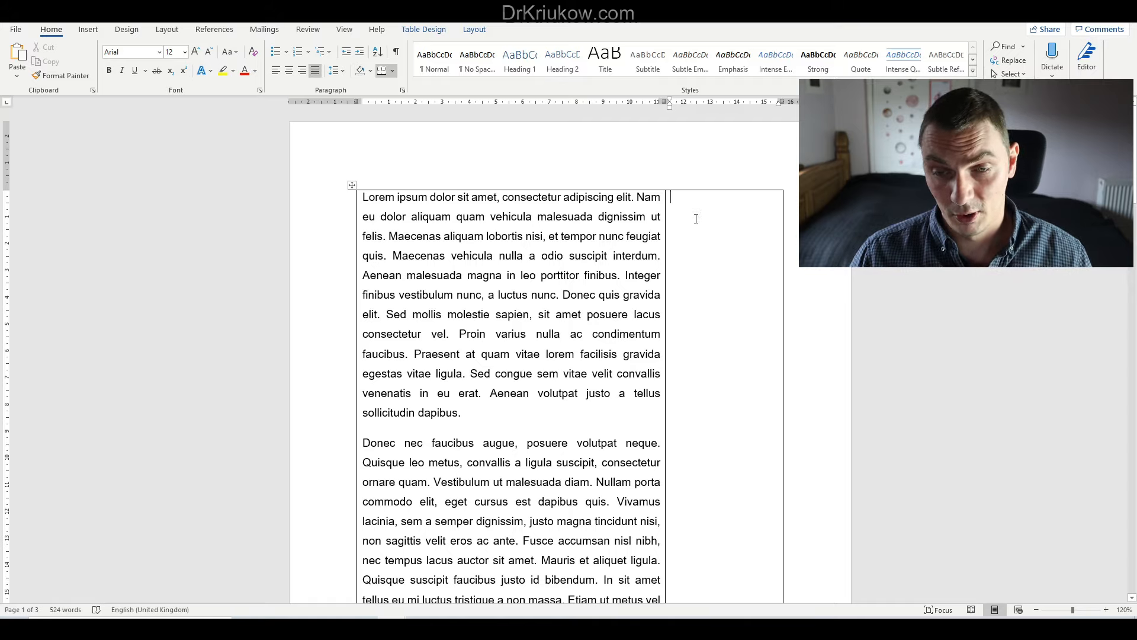
{"action": "left_click", "coordinate": [256, 72]}
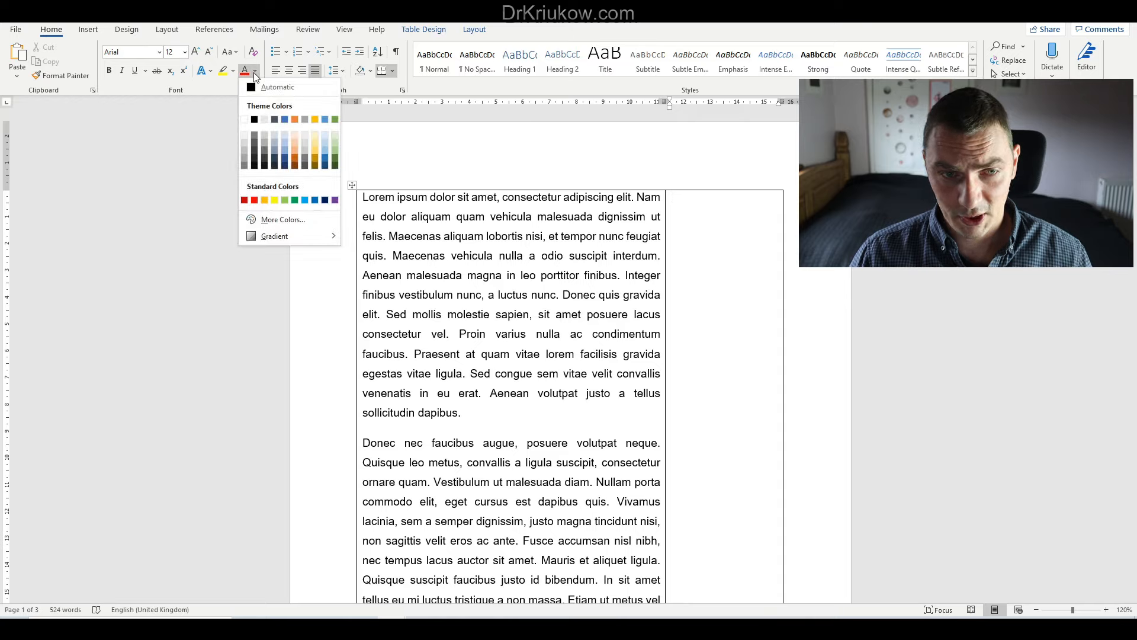
{"action": "left_click", "coordinate": [315, 200]}
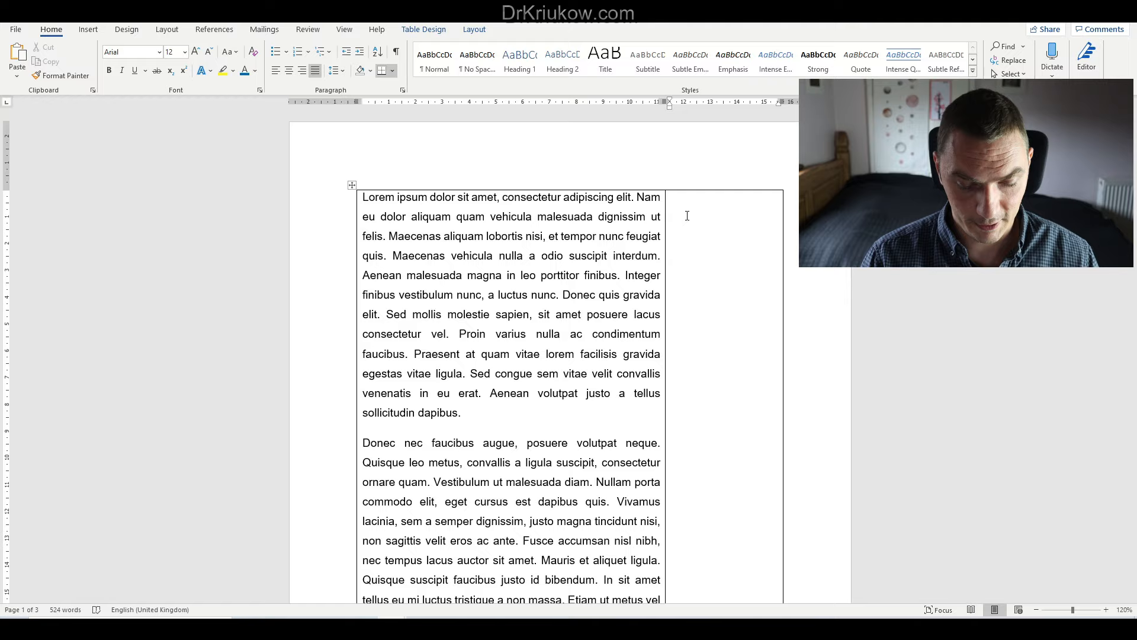
Step: Enter the notes "Difficulties in motivation" and "A variety of activities" in the narrow column, with an empty paragraph between them
{"action": "type", "text": "Diffi"}
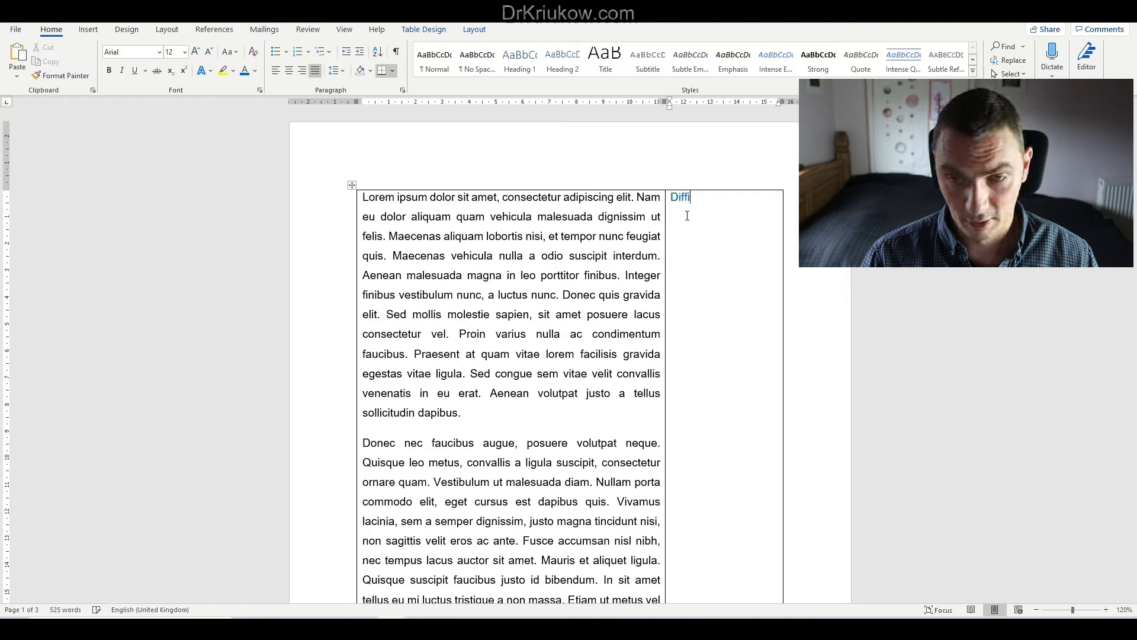
{"action": "type", "text": "culties in "}
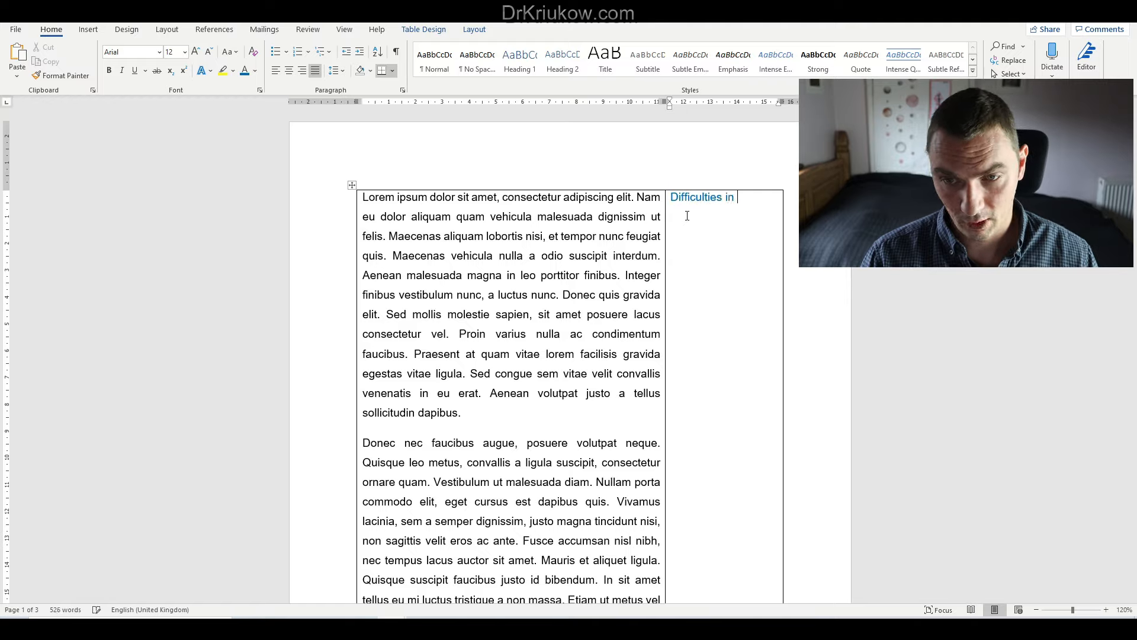
{"action": "type", "text": "mot"}
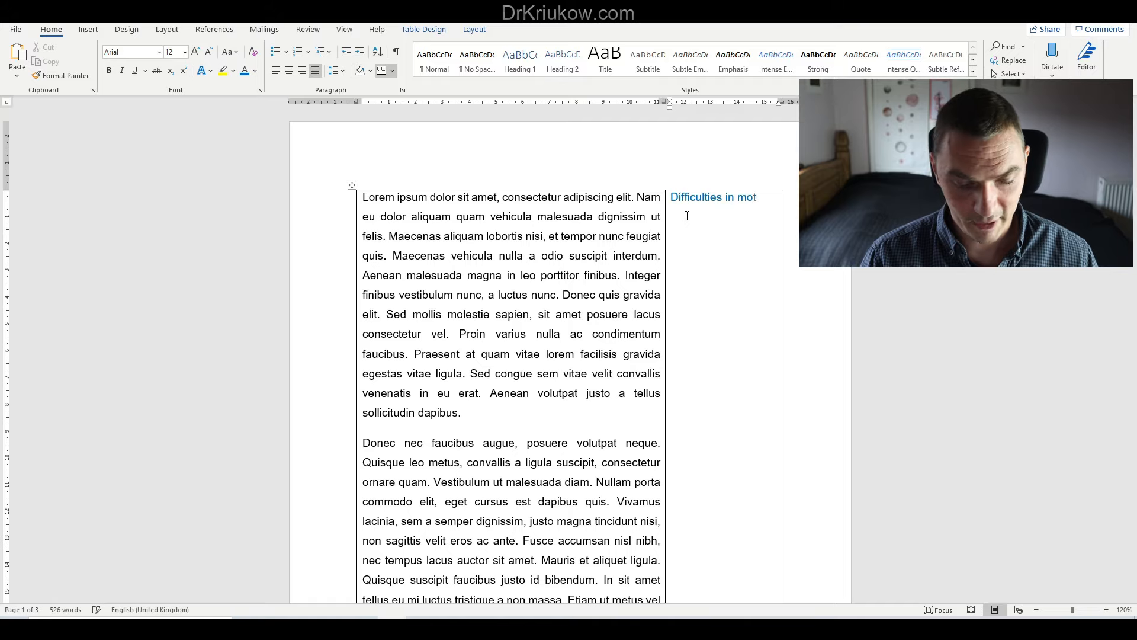
{"action": "type", "text": "ivation"}
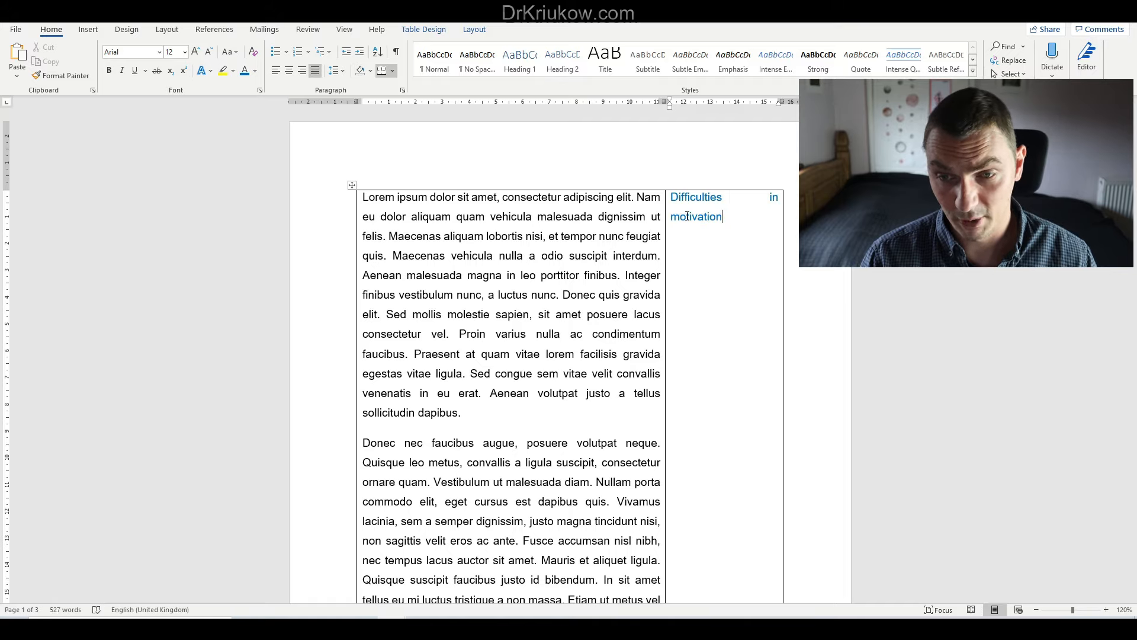
{"action": "key", "text": "Return"}
{"action": "key", "text": "Return"}
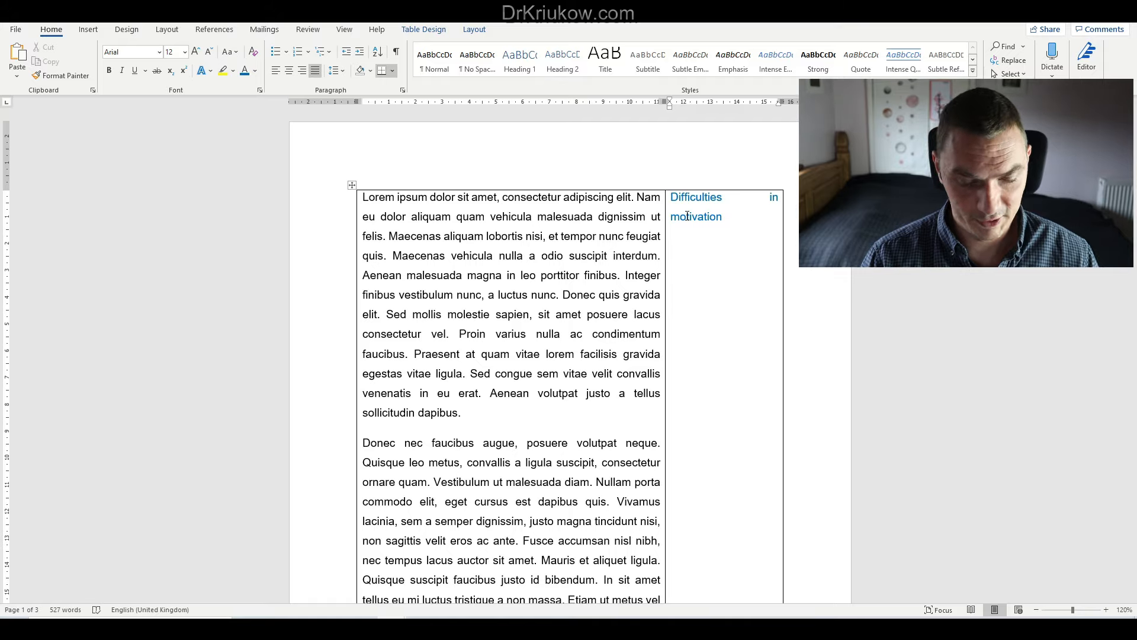
{"action": "type", "text": "A variety of "}
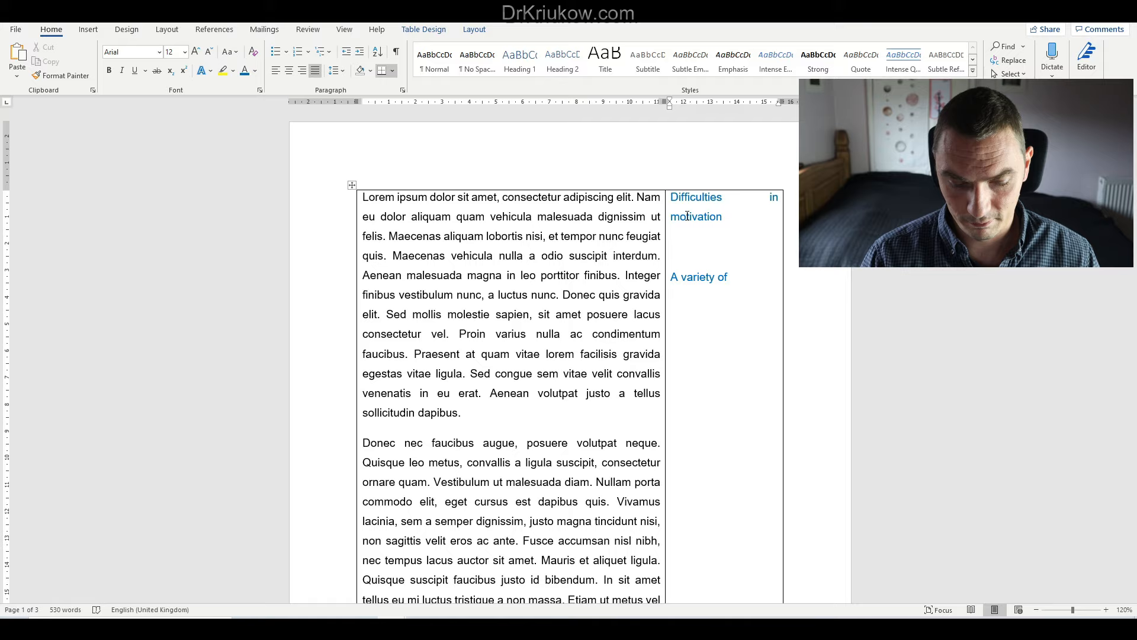
{"action": "type", "text": "activities"}
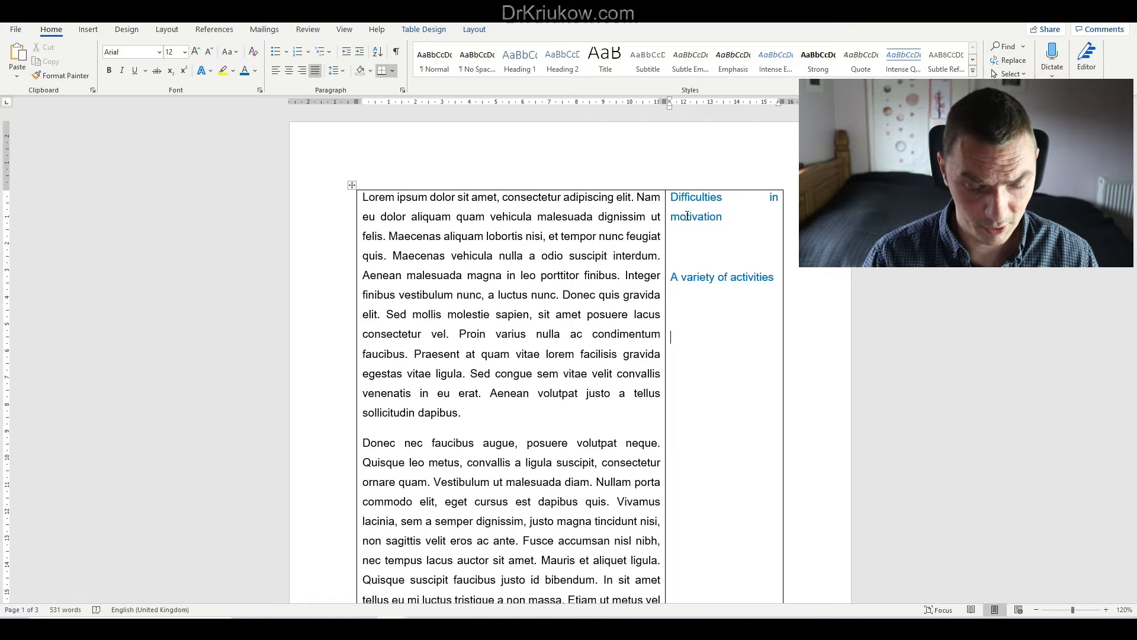
Step: Add the note "Not suitable for classes with learners at different levels" below the activities note, followed by empty paragraphs
{"action": "type", "text": "t suitable for"}
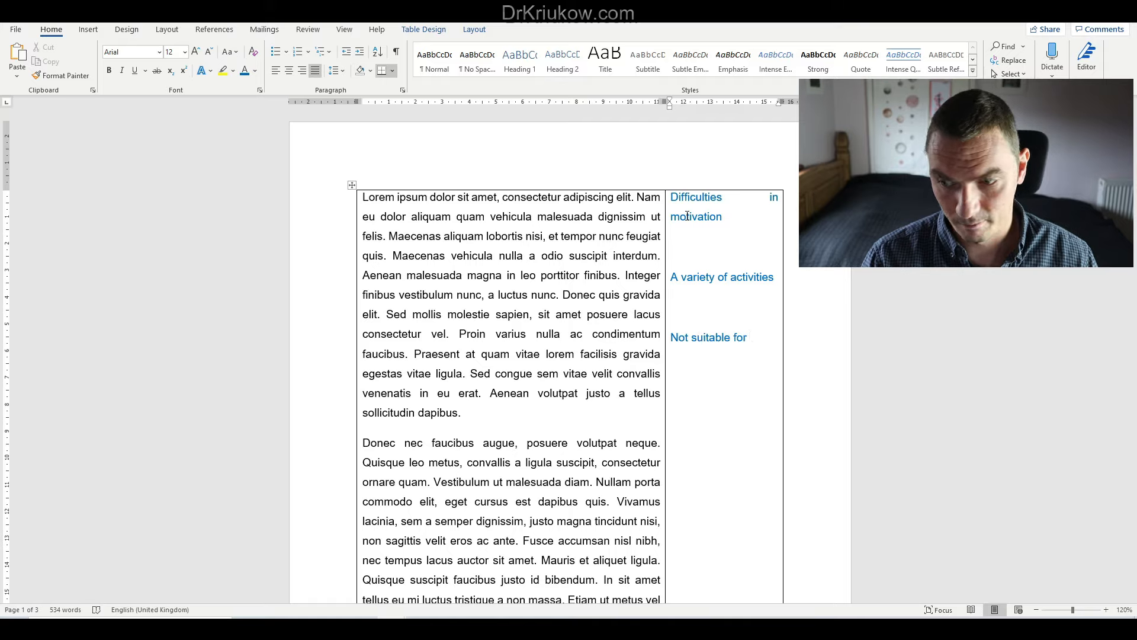
{"action": "type", "text": "di"}
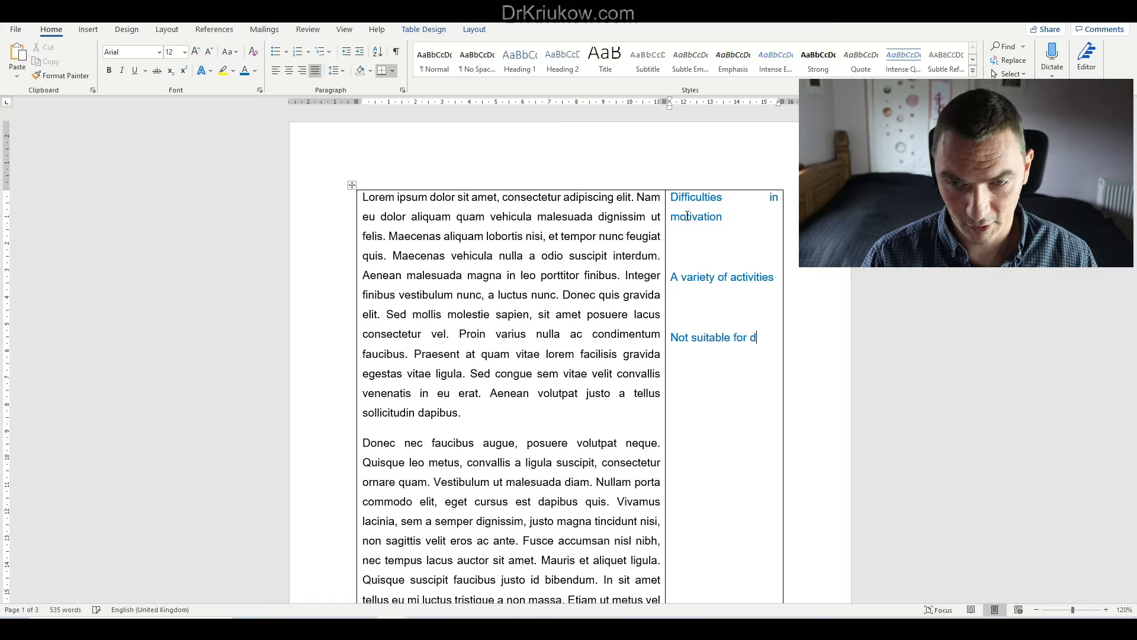
{"action": "key", "text": "BackSpace"}
{"action": "key", "text": "BackSpace"}
{"action": "type", "text": "classes "}
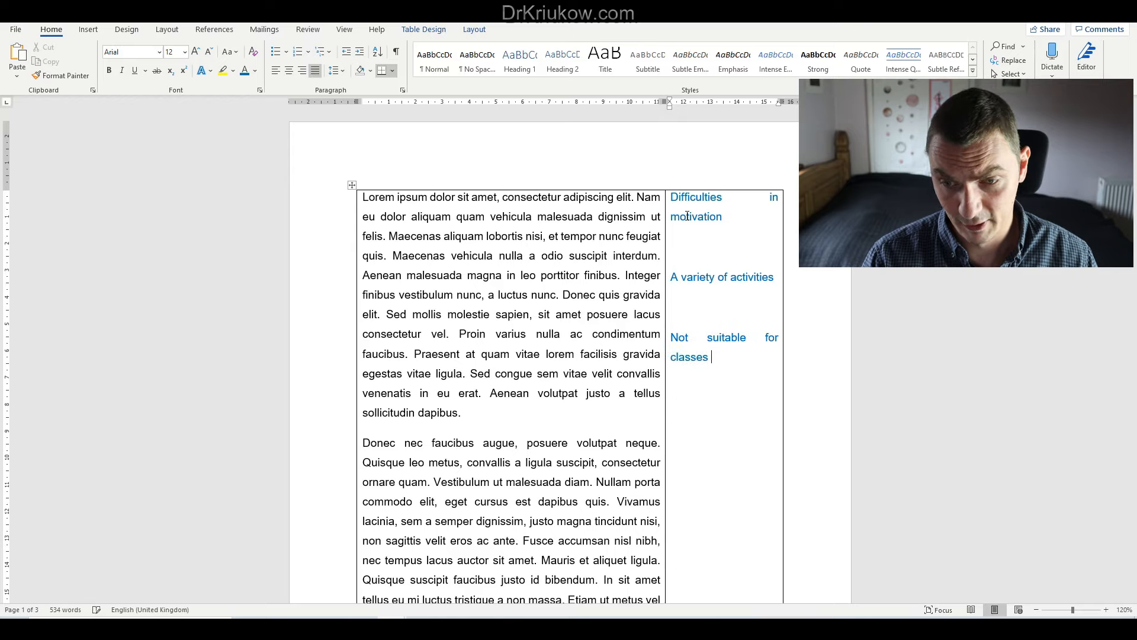
{"action": "type", "text": "with le"}
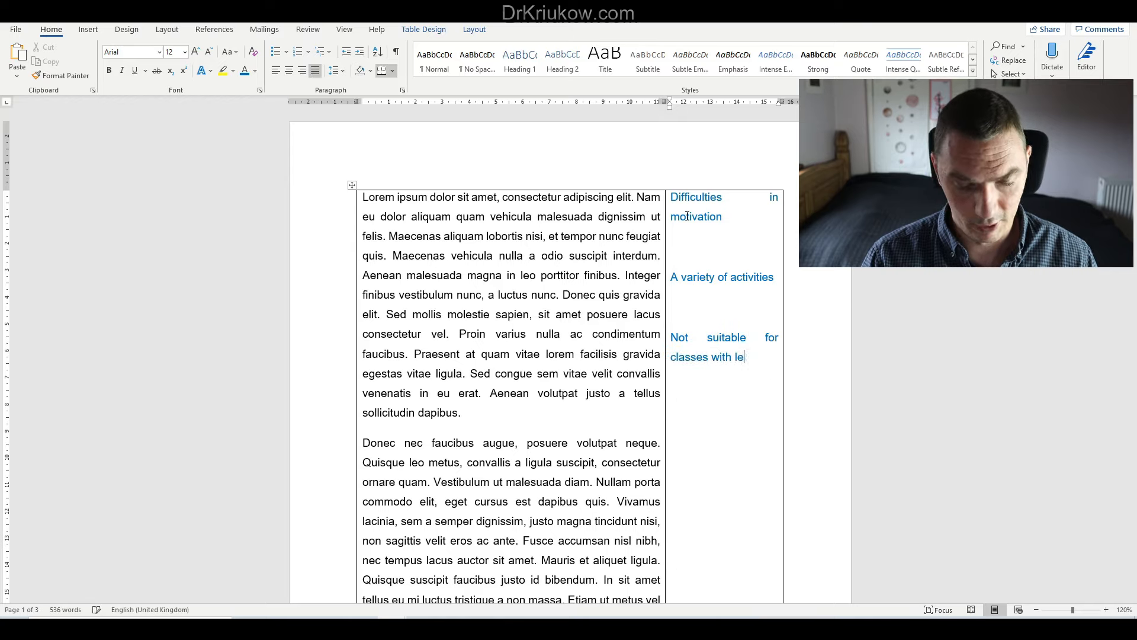
{"action": "type", "text": "arners at different "}
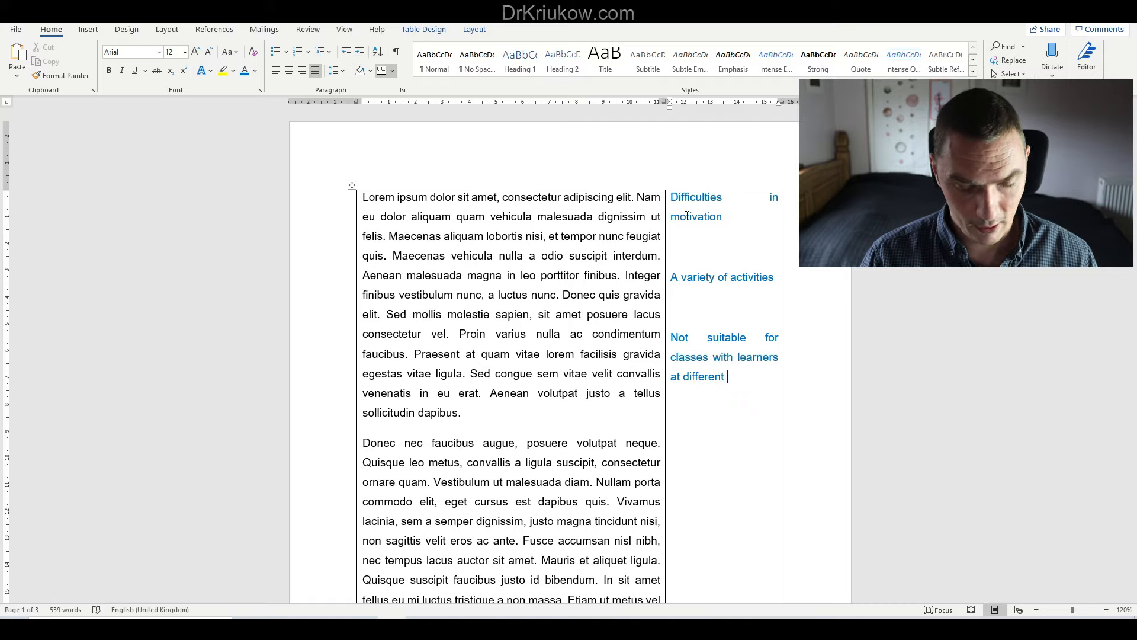
{"action": "type", "text": "levels"}
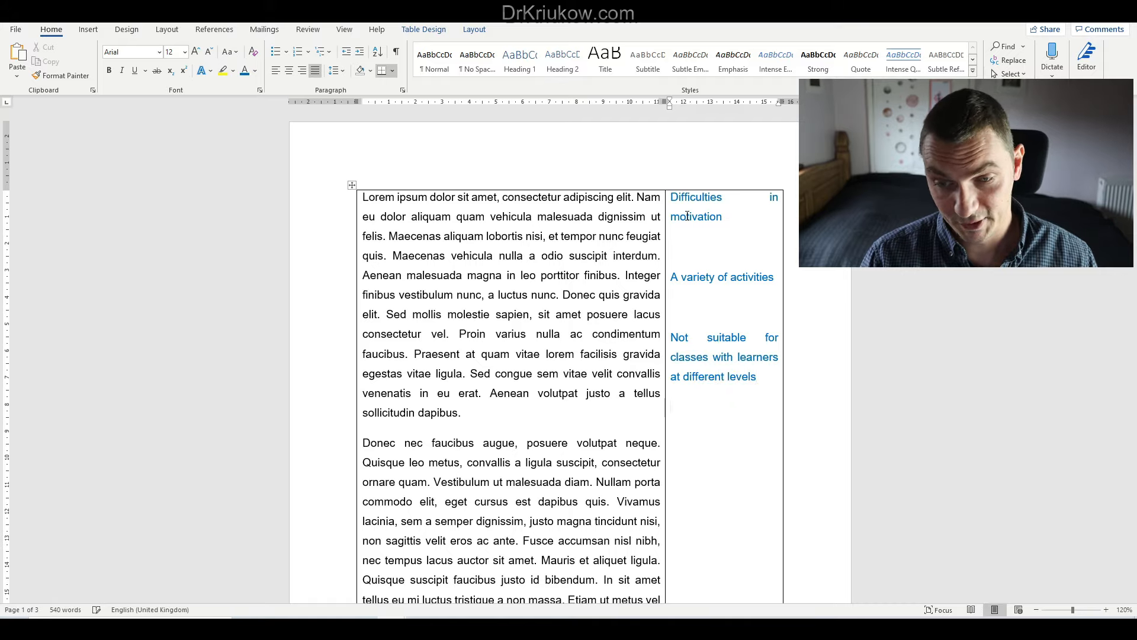
{"action": "key", "text": "Return"}
{"action": "key", "text": "Return"}
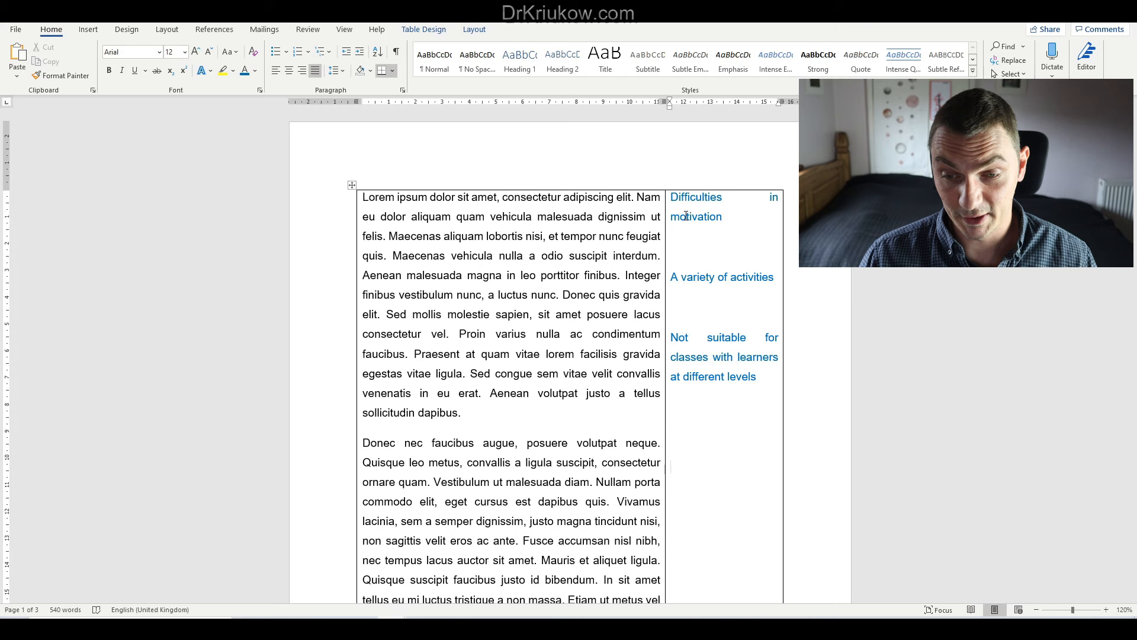
{"action": "scroll", "coordinate": [685, 216], "scroll_direction": "down", "scroll_amount": 3}
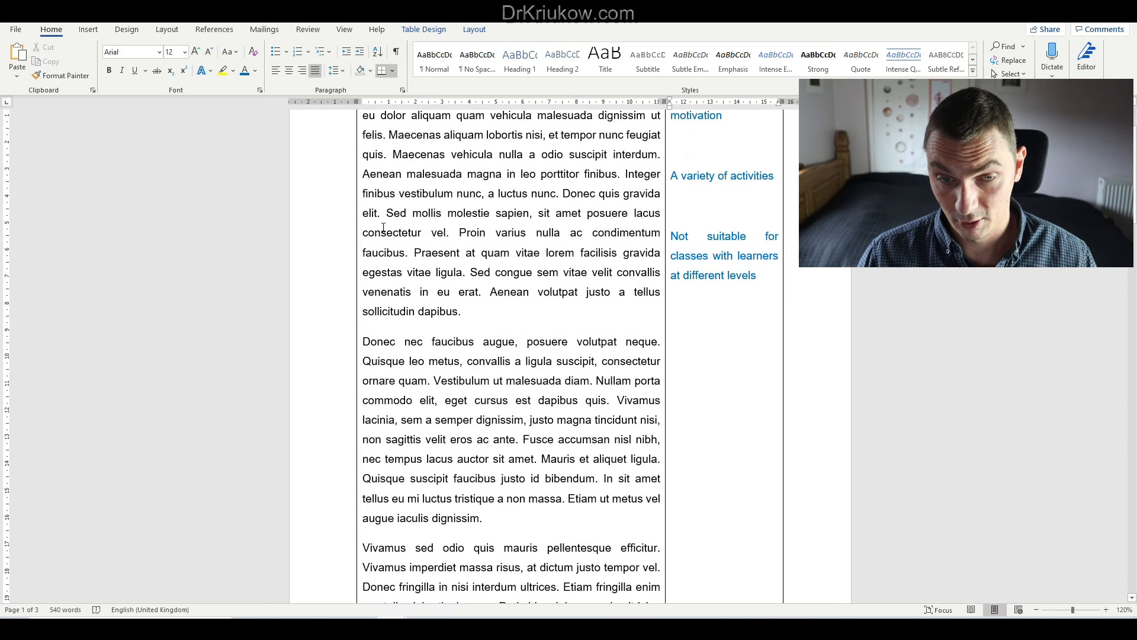
{"action": "left_click_drag", "start_coordinate": [383, 227], "coordinate": [612, 270]}
{"action": "left_click_drag", "start_coordinate": [499, 232], "coordinate": [691, 347]}
{"action": "left_click", "coordinate": [691, 347]}
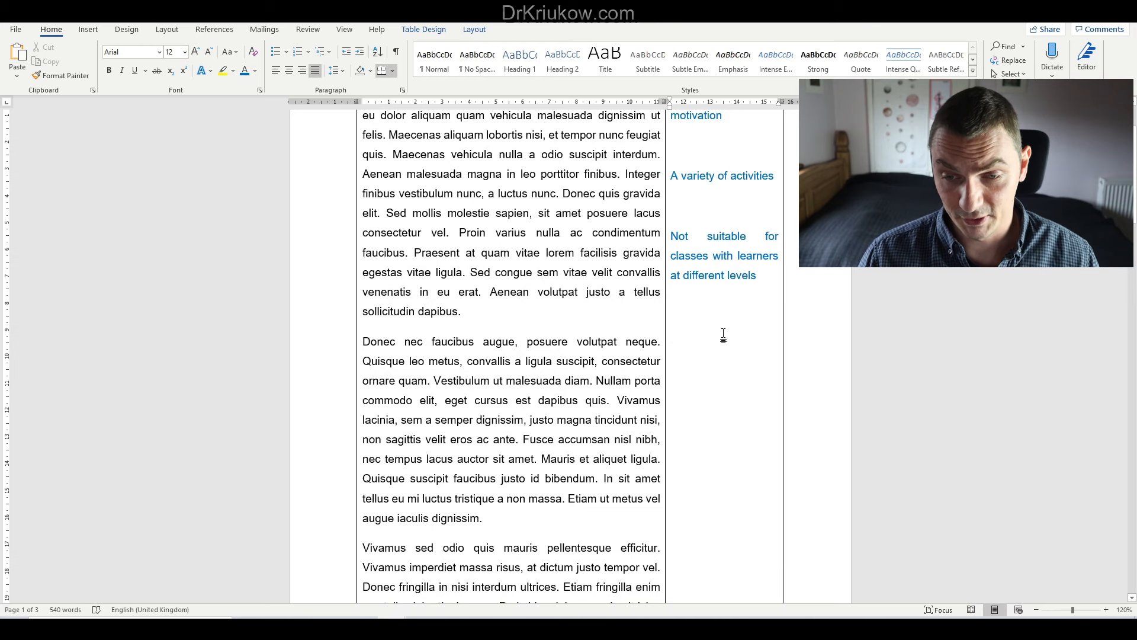
{"action": "scroll", "coordinate": [707, 316], "scroll_direction": "down", "scroll_amount": 2}
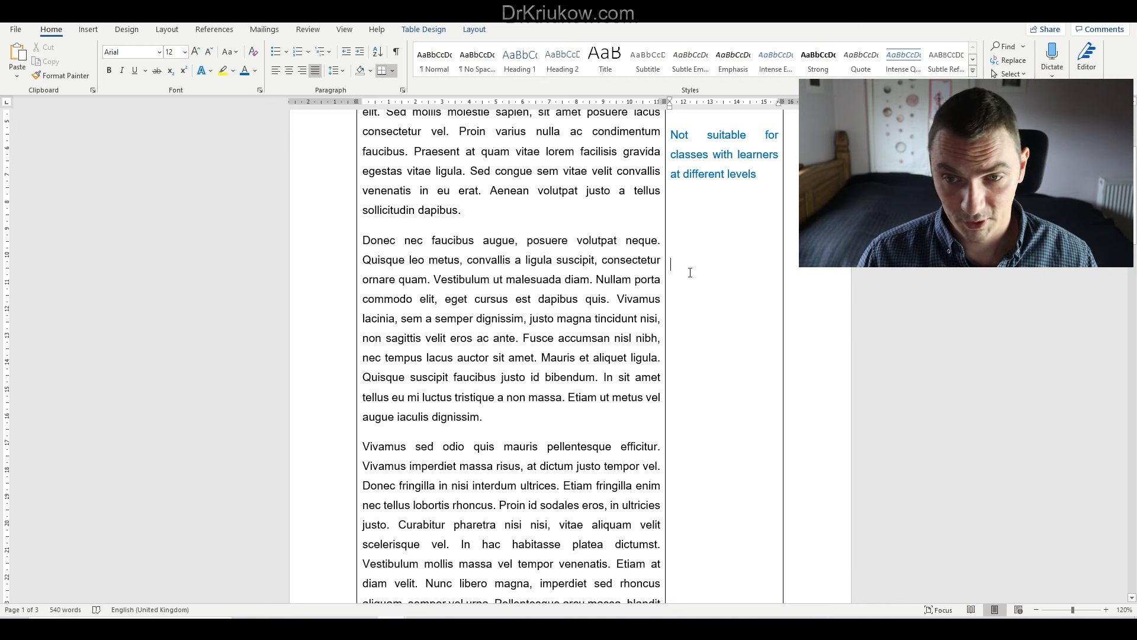
{"action": "scroll", "coordinate": [690, 272], "scroll_direction": "up", "scroll_amount": 2}
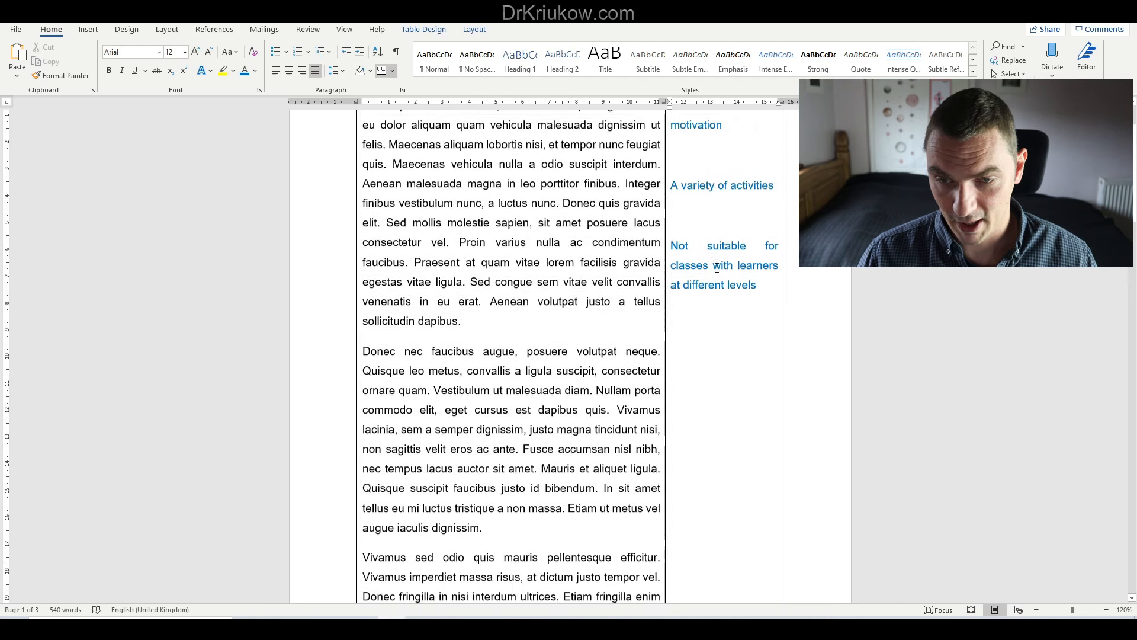
Step: Add the notes "Not suitable for low level learners" and "Time-efficient" in the narrow column, separated by empty paragraphs
{"action": "scroll", "coordinate": [681, 338], "scroll_direction": "down", "scroll_amount": 1}
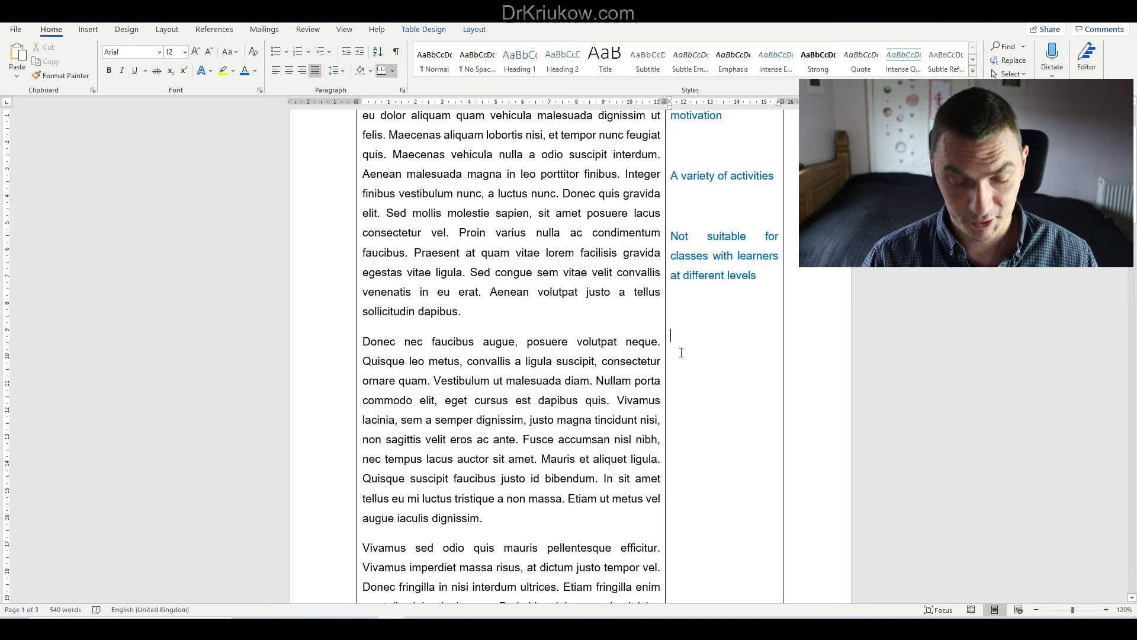
{"action": "type", "text": "Not su"}
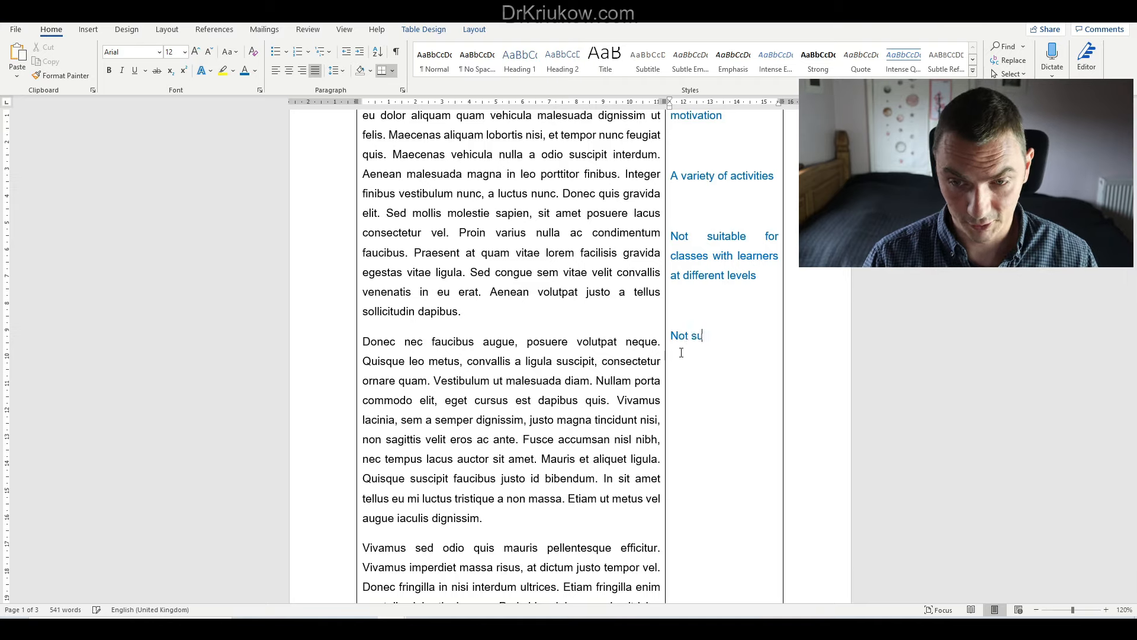
{"action": "type", "text": "itable for low "}
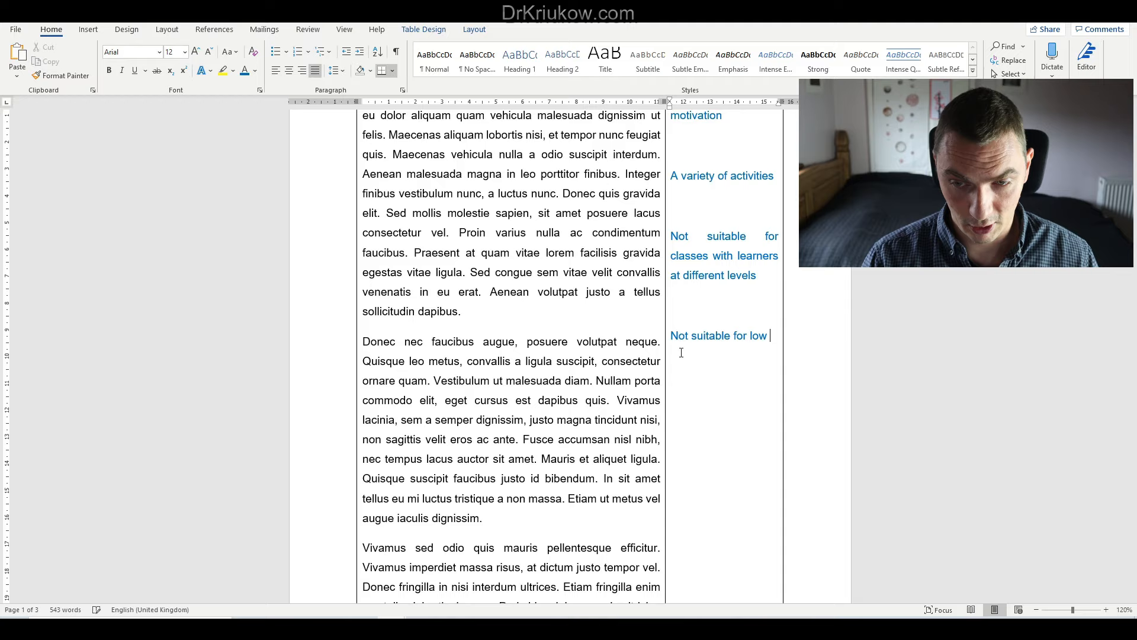
{"action": "type", "text": "level learners"}
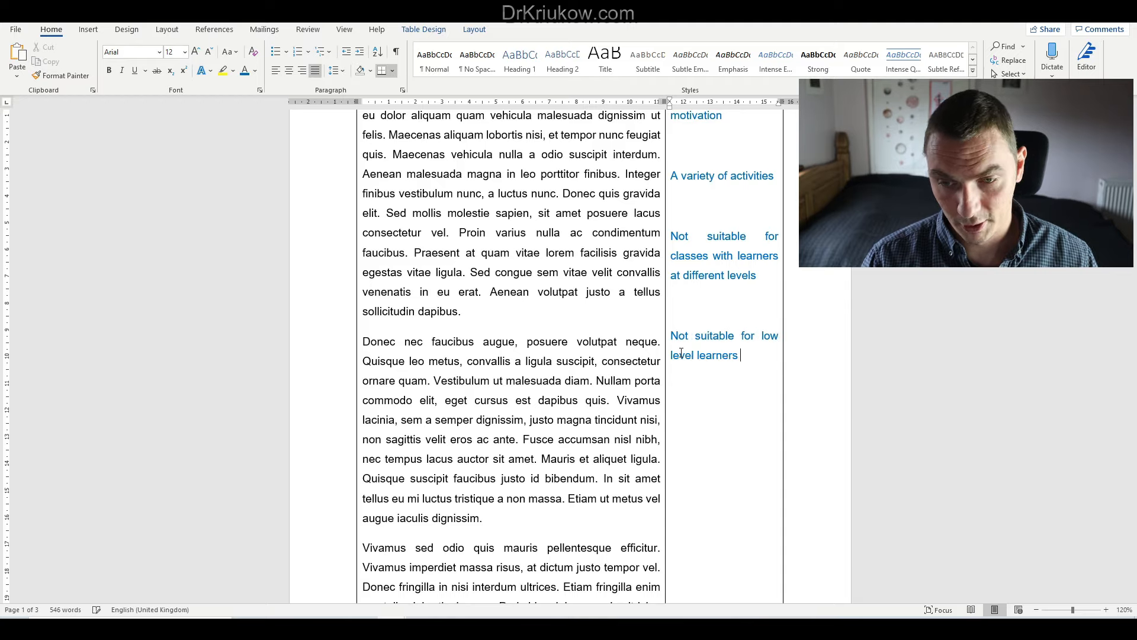
{"action": "key", "text": "Return"}
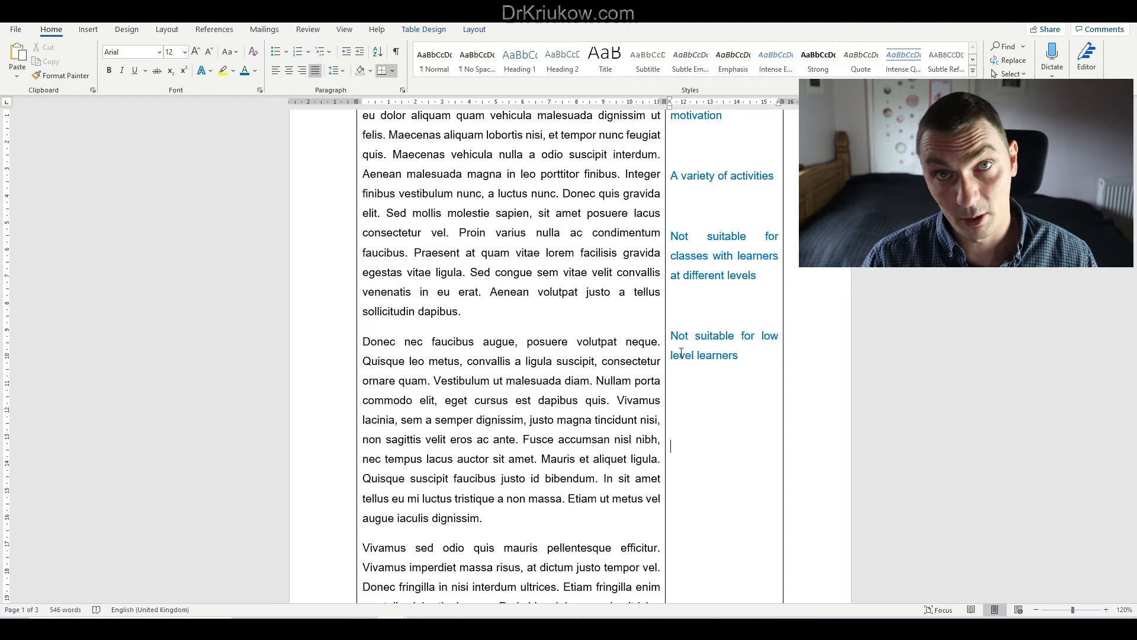
{"action": "type", "text": "T"}
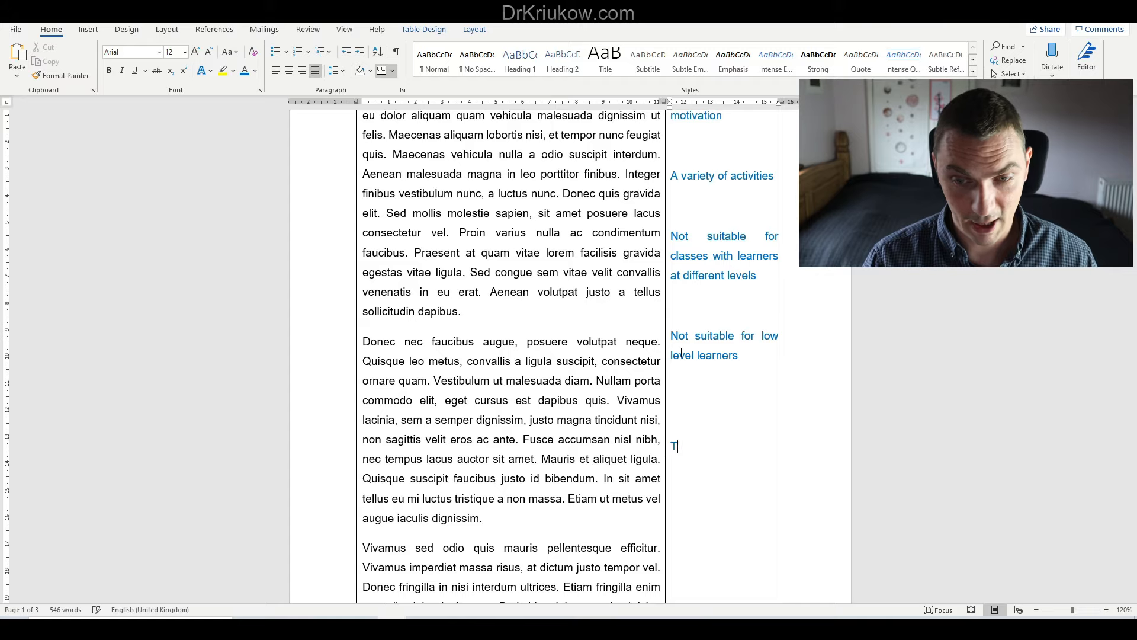
{"action": "type", "text": "ime-efficient"}
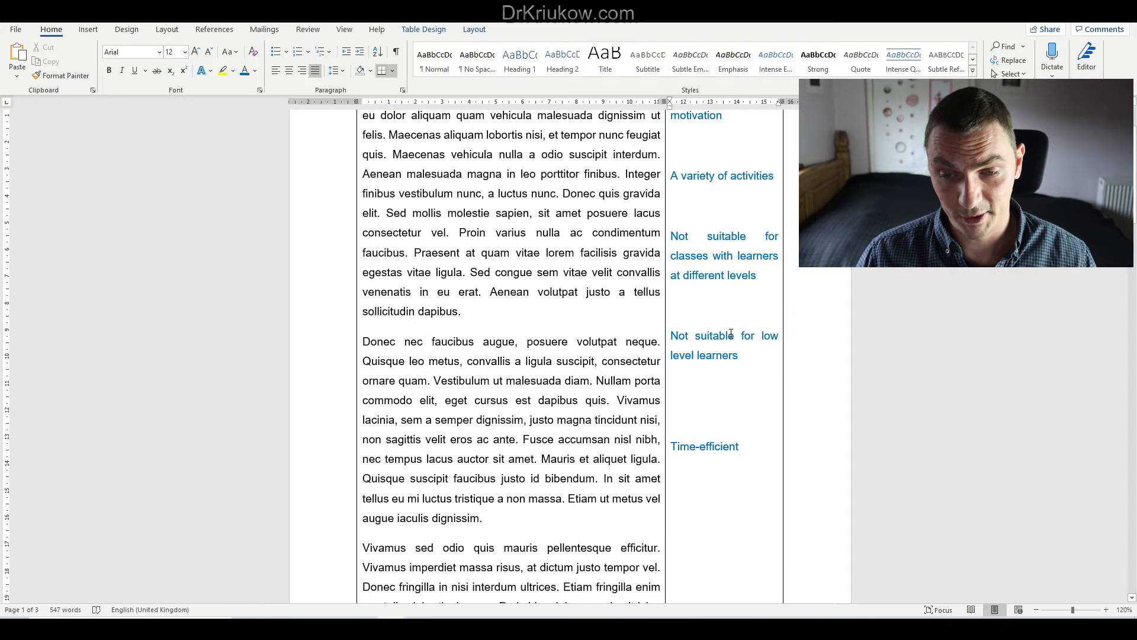
Step: Review the coding notes against the transcript passages, marking the passage from "consectetur vel" to "justo a" as an example
{"action": "scroll", "coordinate": [731, 333], "scroll_direction": "down", "scroll_amount": 5}
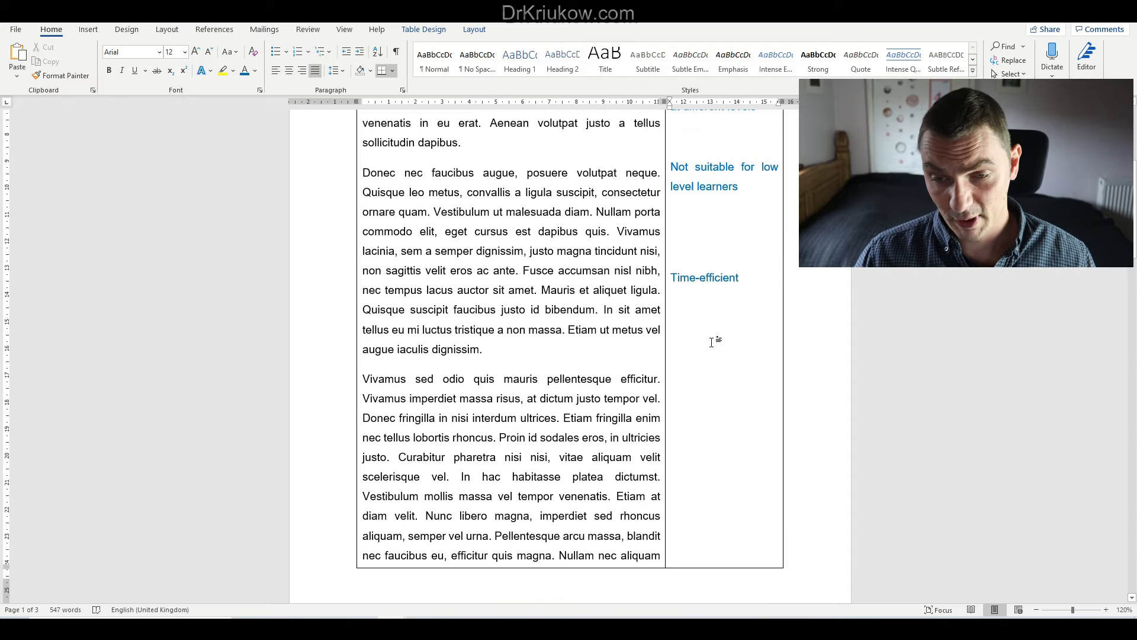
{"action": "scroll", "coordinate": [716, 342], "scroll_direction": "down", "scroll_amount": 2}
{"action": "scroll", "coordinate": [712, 343], "scroll_direction": "up", "scroll_amount": 8}
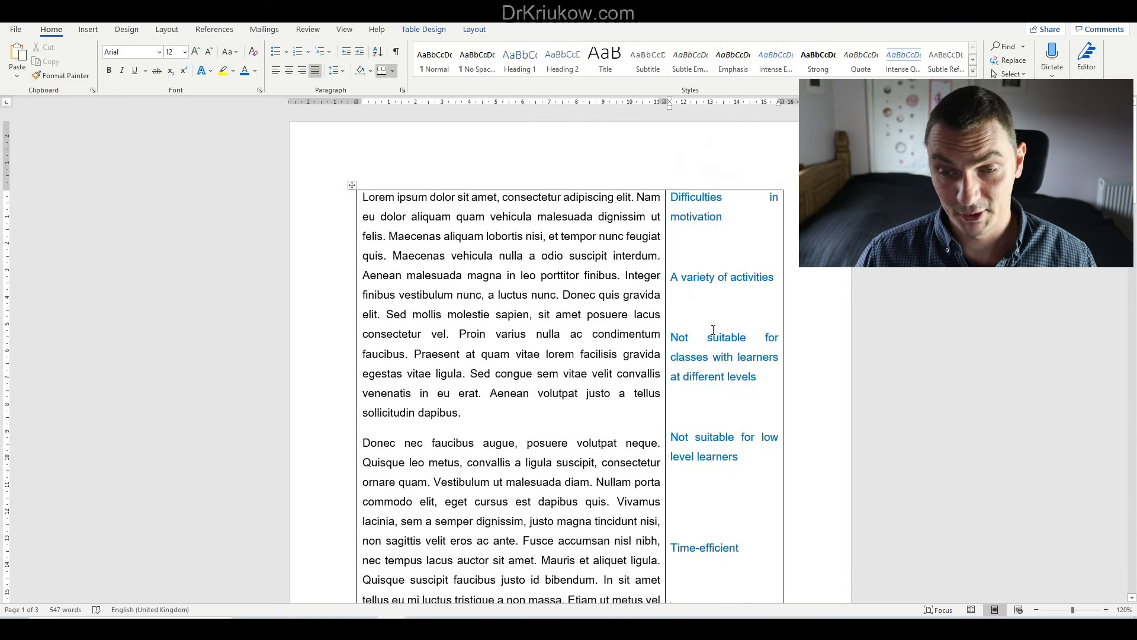
{"action": "scroll", "coordinate": [713, 330], "scroll_direction": "down", "scroll_amount": 2}
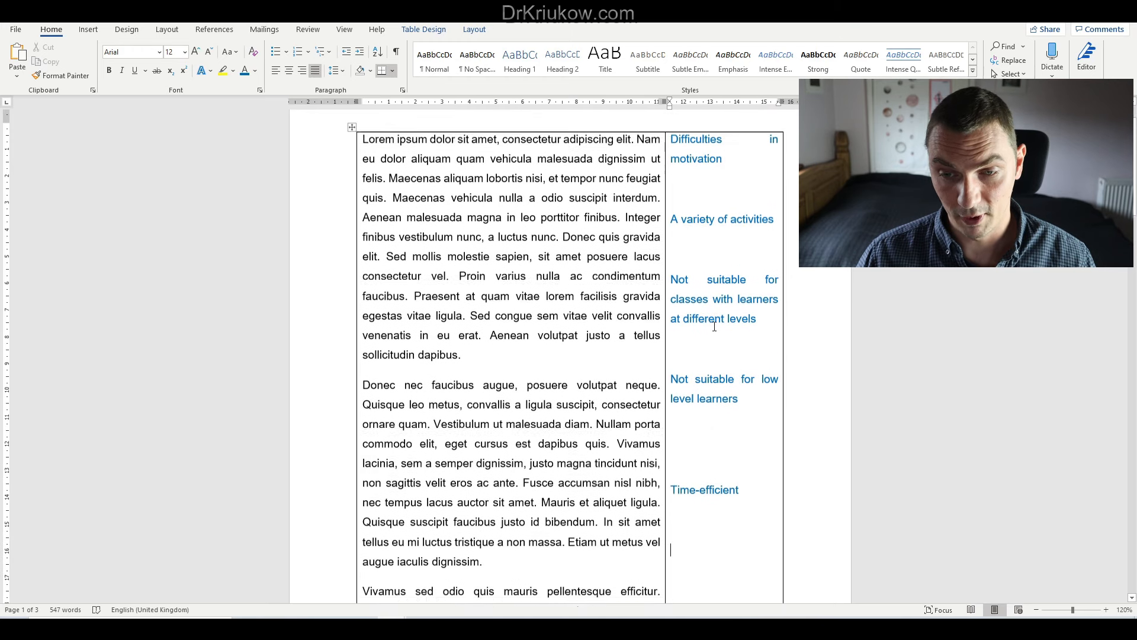
{"action": "left_click_drag", "start_coordinate": [363, 267], "coordinate": [633, 326]}
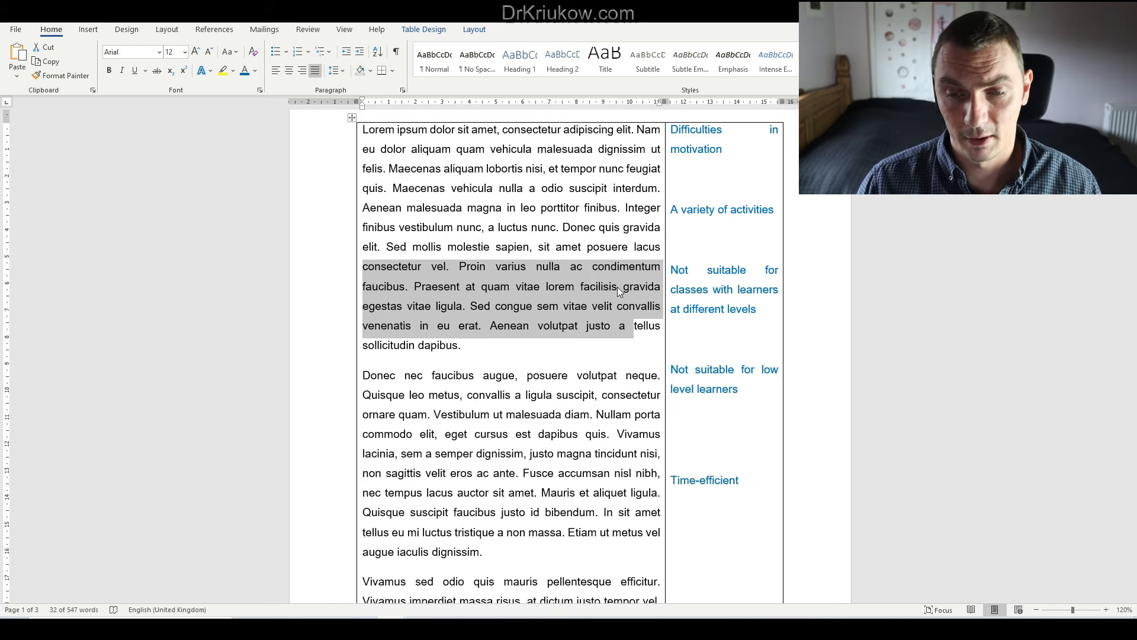
{"action": "scroll", "coordinate": [616, 285], "scroll_direction": "down", "scroll_amount": 2}
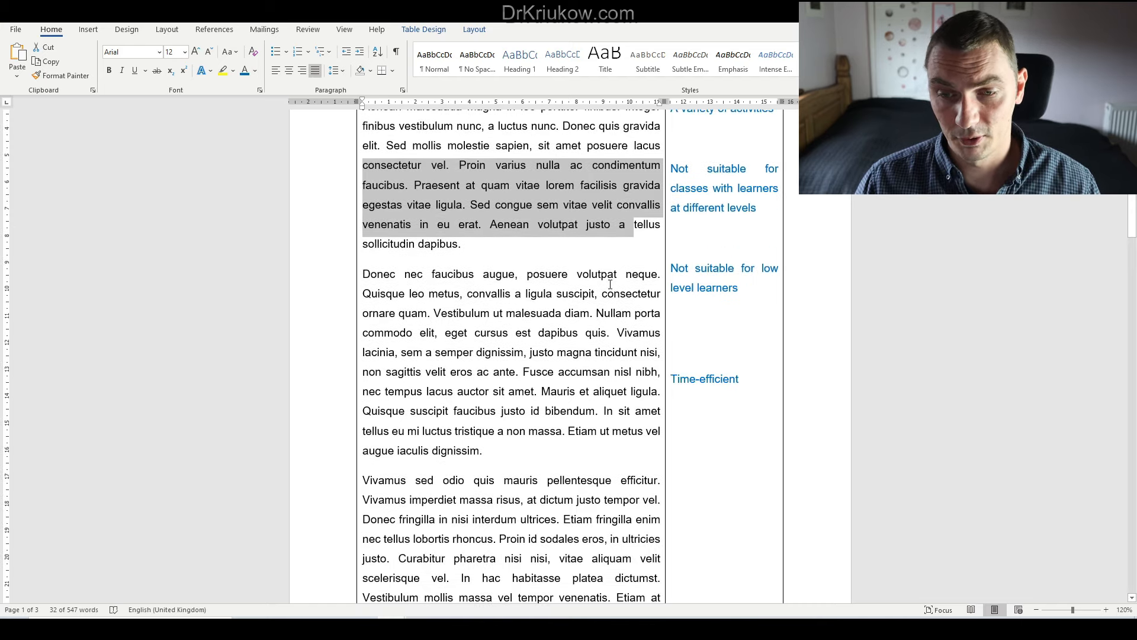
{"action": "scroll", "coordinate": [611, 287], "scroll_direction": "up", "scroll_amount": 2}
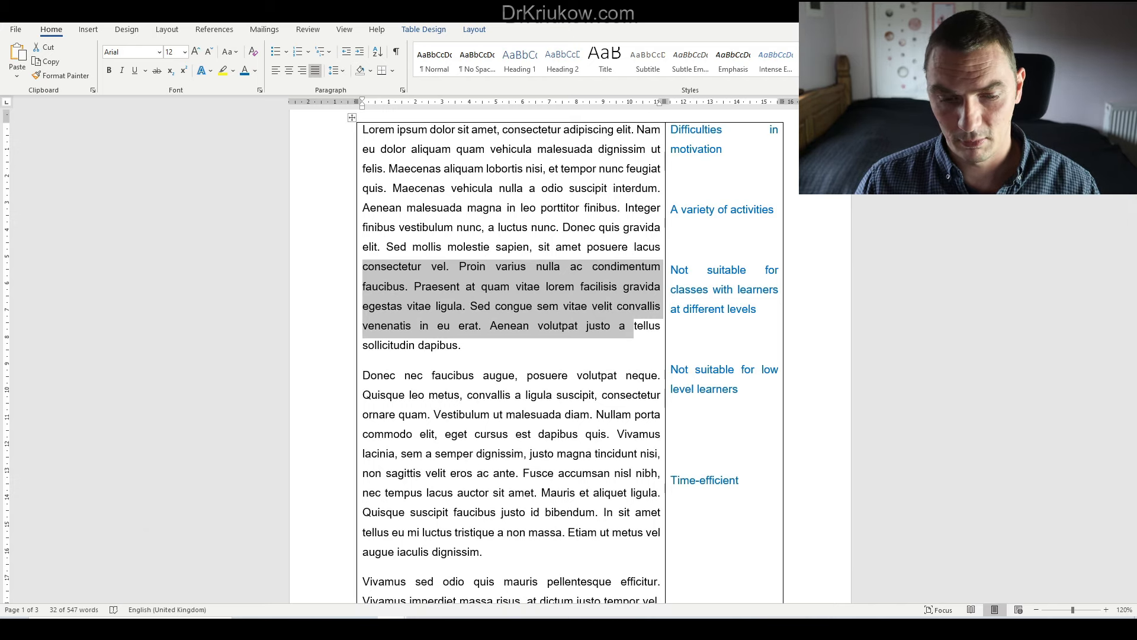
Step: Switch to the Transcript 3 table document and look through the codes beside its text
{"action": "left_click", "coordinate": [435, 597]}
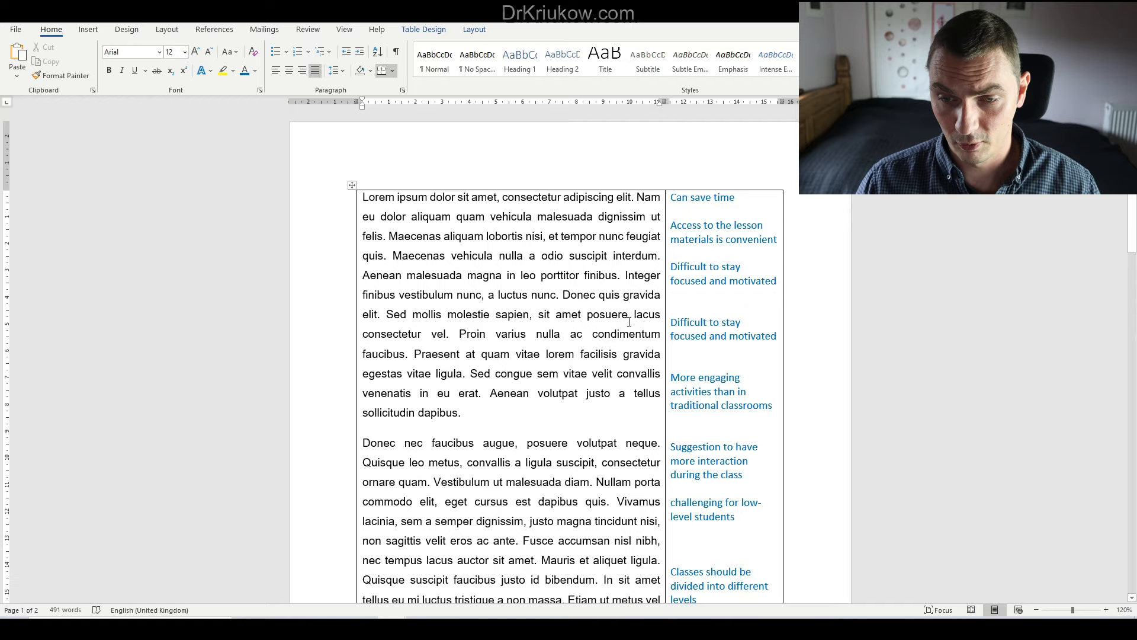
{"action": "scroll", "coordinate": [542, 307], "scroll_direction": "down", "scroll_amount": 3}
{"action": "scroll", "coordinate": [543, 306], "scroll_direction": "up", "scroll_amount": 2}
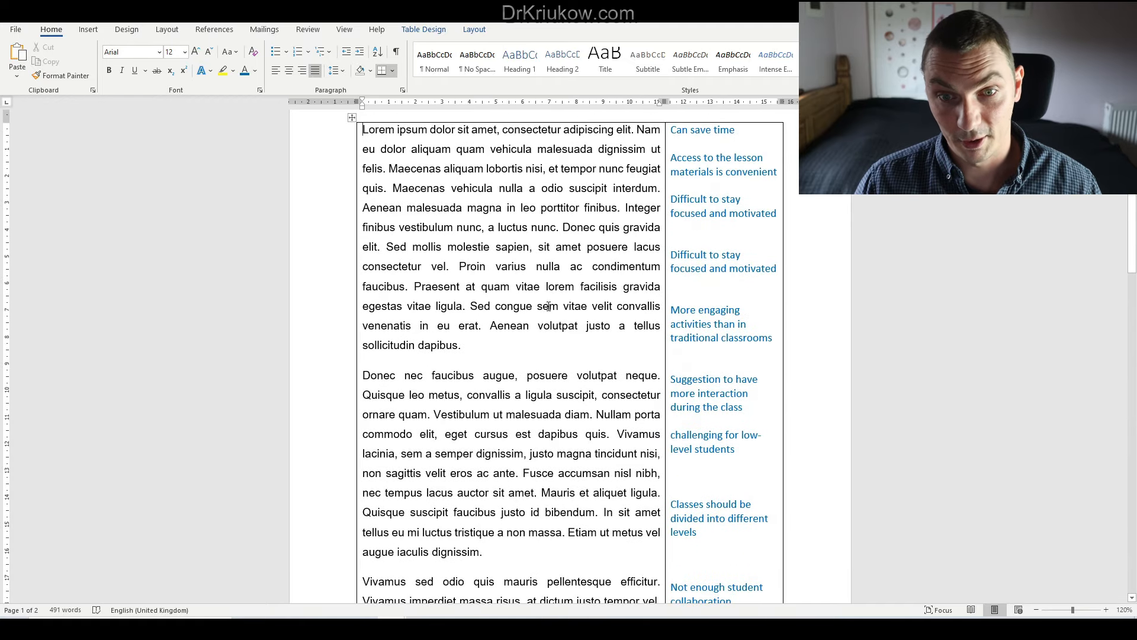
{"action": "scroll", "coordinate": [562, 305], "scroll_direction": "down", "scroll_amount": 2}
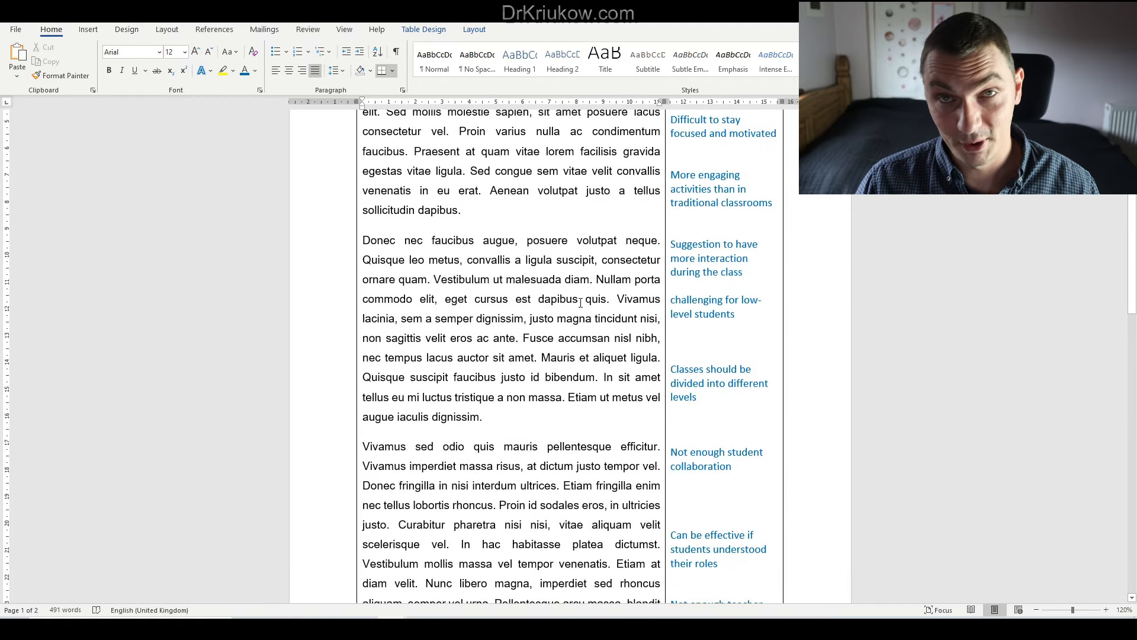
{"action": "scroll", "coordinate": [580, 302], "scroll_direction": "down", "scroll_amount": 3}
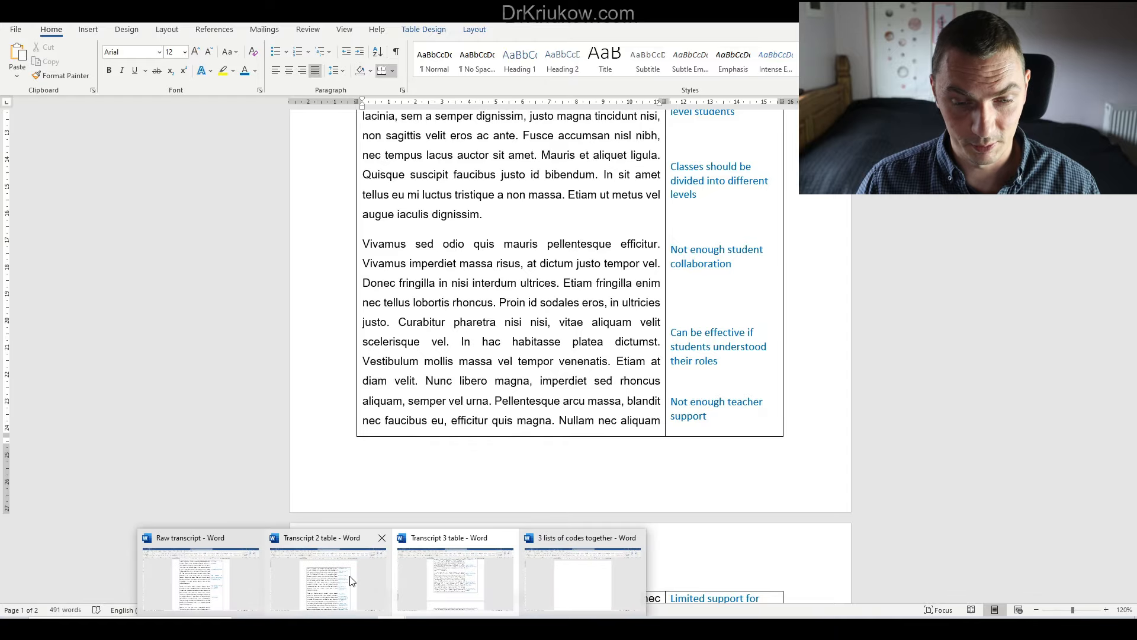
Step: Switch to the Transcript 2 table document, look through its codes on both pages and return to the beginning
{"action": "left_click", "coordinate": [351, 580]}
{"action": "scroll", "coordinate": [644, 245], "scroll_direction": "down", "scroll_amount": 8}
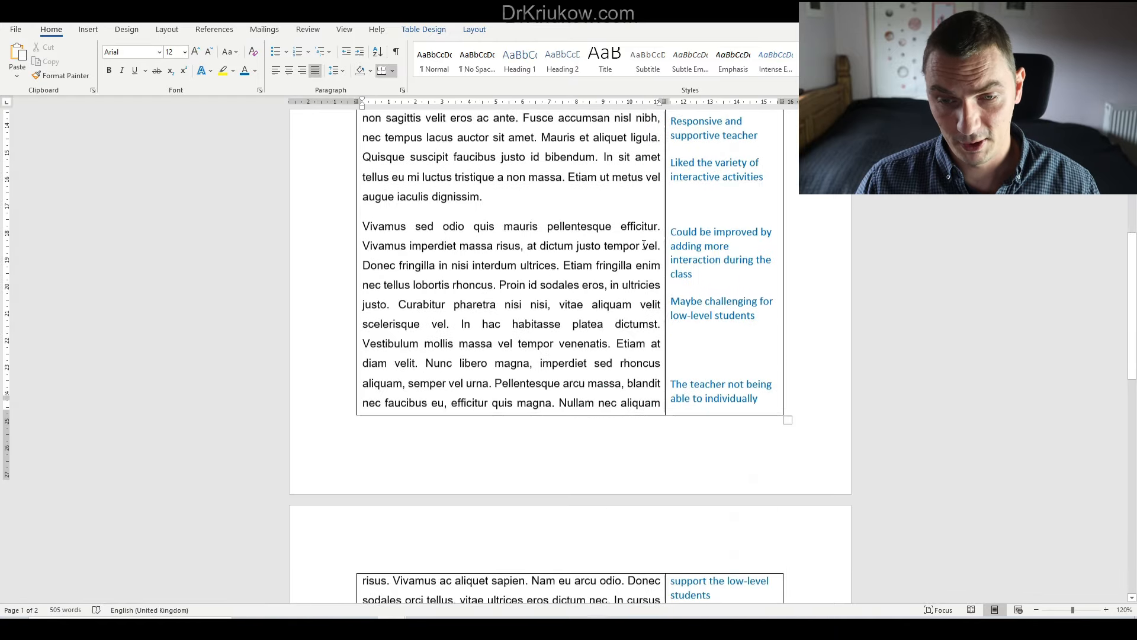
{"action": "scroll", "coordinate": [644, 245], "scroll_direction": "up", "scroll_amount": 3}
{"action": "scroll", "coordinate": [642, 249], "scroll_direction": "down", "scroll_amount": 10}
{"action": "scroll", "coordinate": [641, 255], "scroll_direction": "up", "scroll_amount": 4}
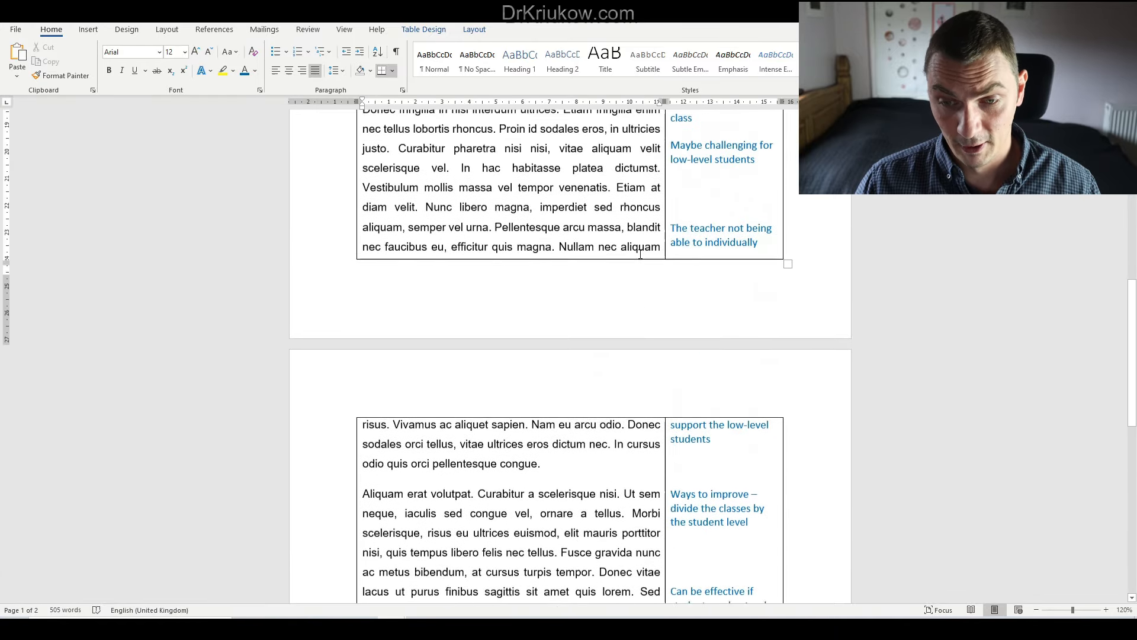
{"action": "key", "text": "ctrl+Home"}
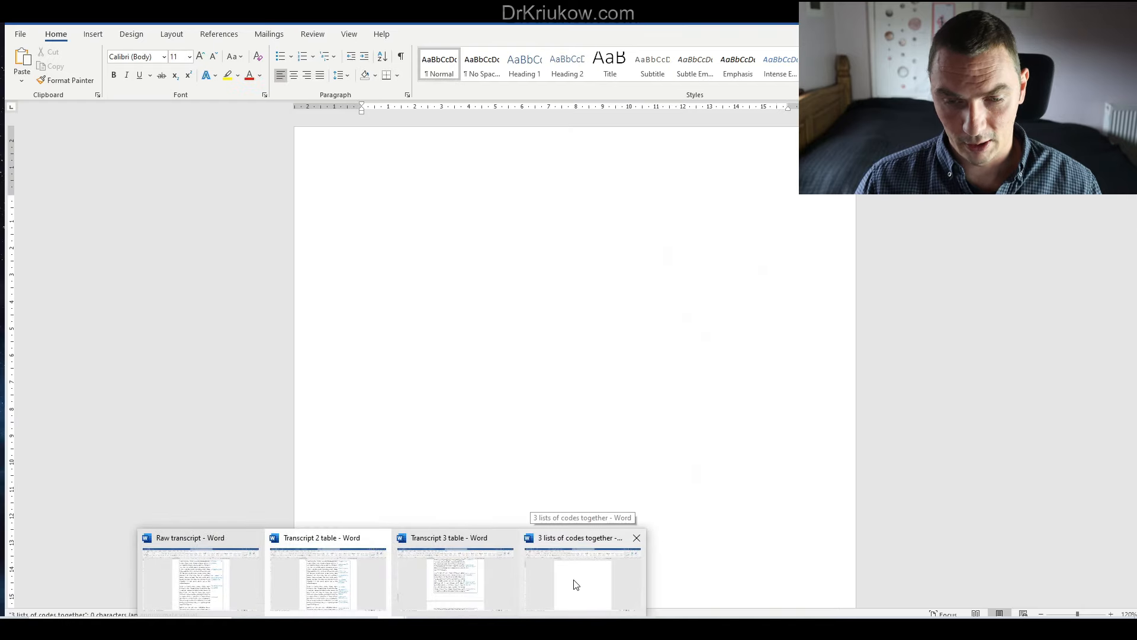
Step: Switch to the blank document "3 lists of codes together" and set its page orientation to landscape
{"action": "left_click", "coordinate": [576, 585]}
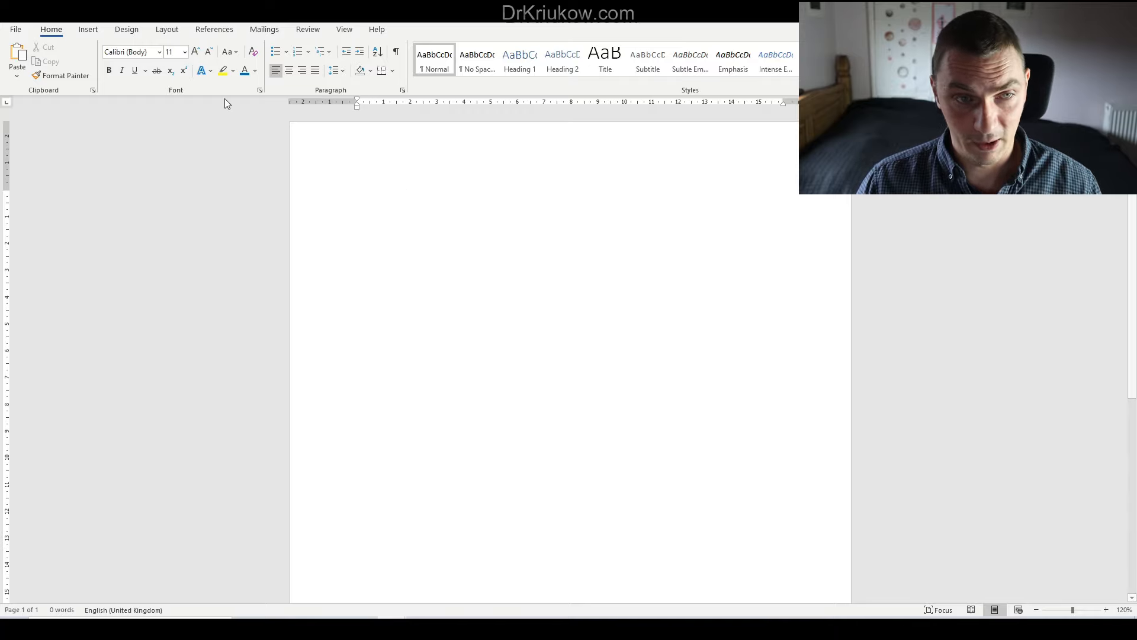
{"action": "left_click", "coordinate": [160, 33]}
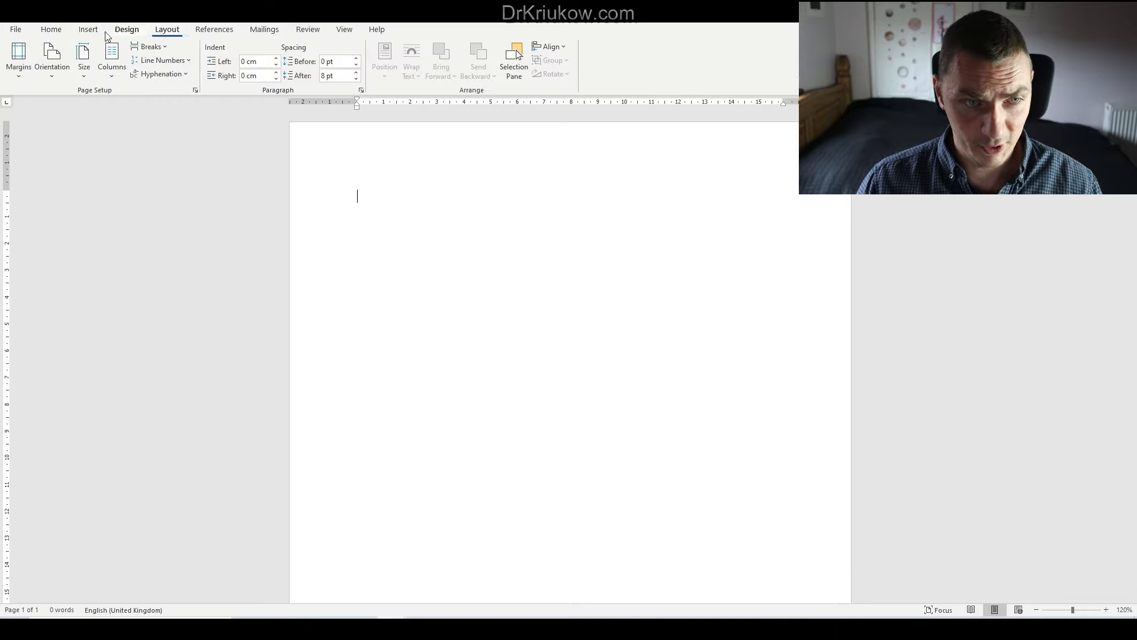
{"action": "left_click", "coordinate": [56, 75]}
{"action": "left_click", "coordinate": [80, 124]}
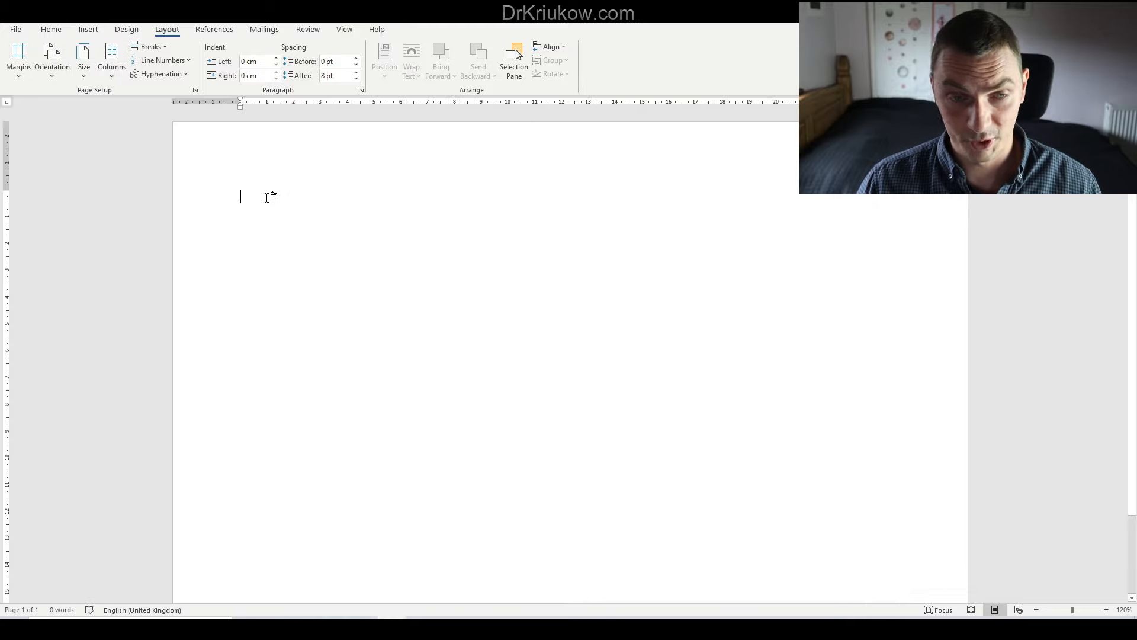
Step: Insert a 1x1 table at the beginning of the blank landscape page
{"action": "left_click", "coordinate": [89, 30]}
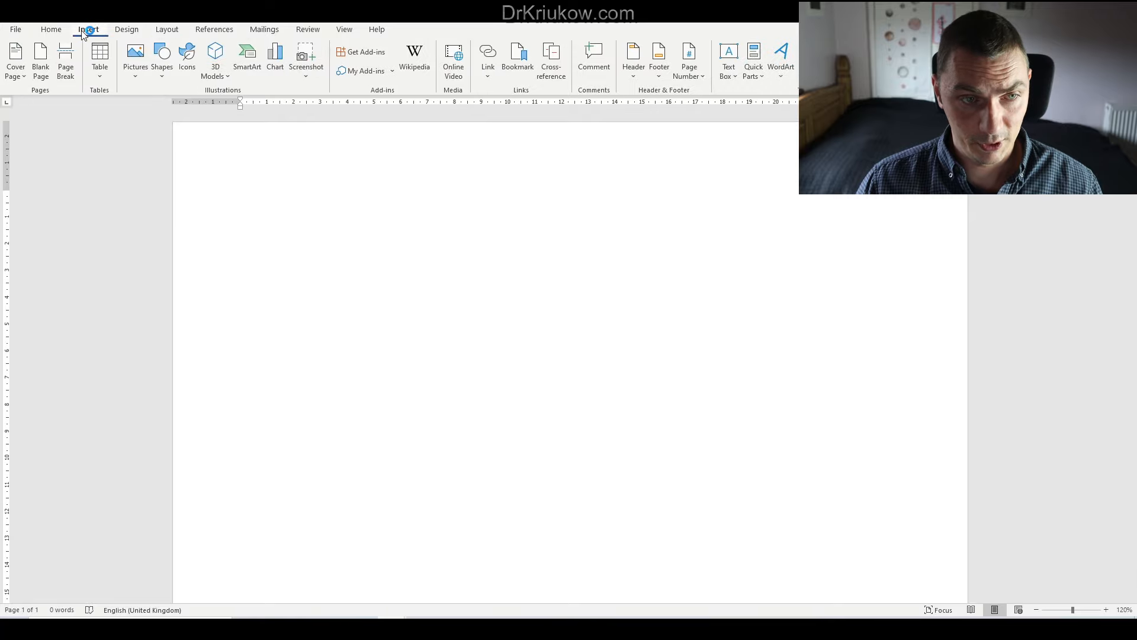
{"action": "left_click", "coordinate": [102, 74]}
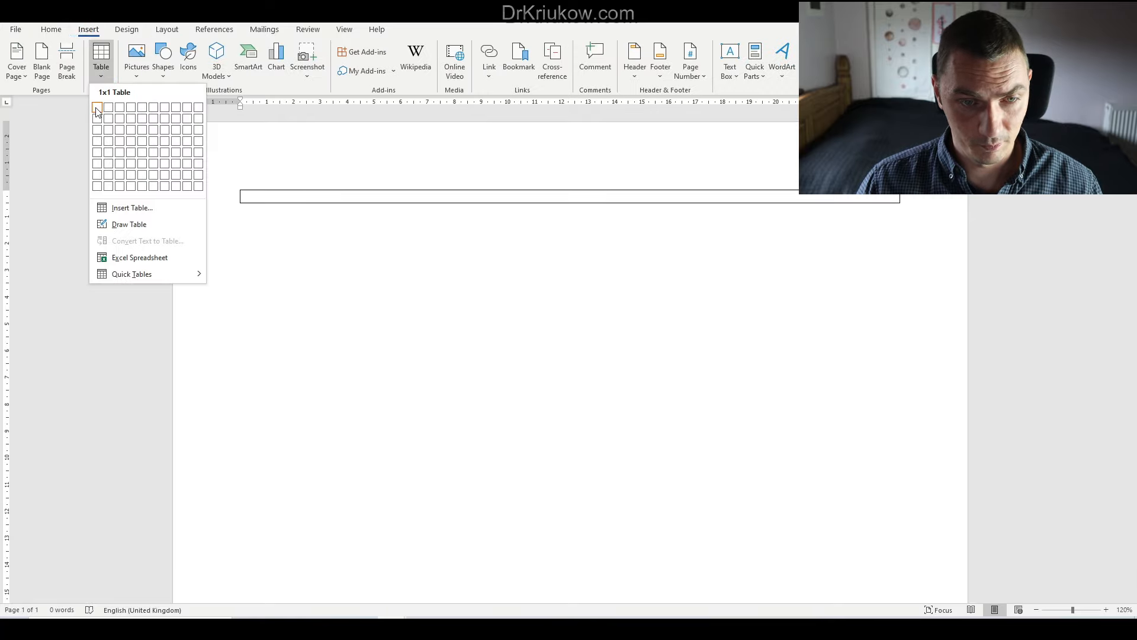
{"action": "left_click", "coordinate": [99, 110]}
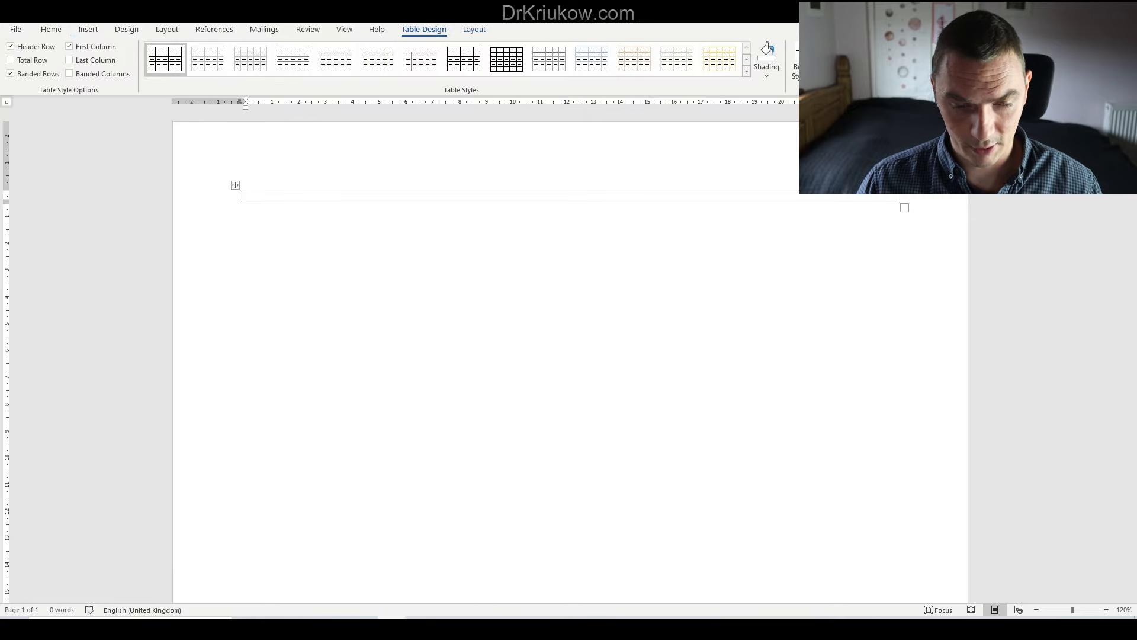
Step: Copy all coding notes from the Raw transcript's narrow column into the table cell of "3 lists of codes together"
{"action": "mouse_move", "coordinate": [436, 616]}
{"action": "left_click", "coordinate": [209, 575]}
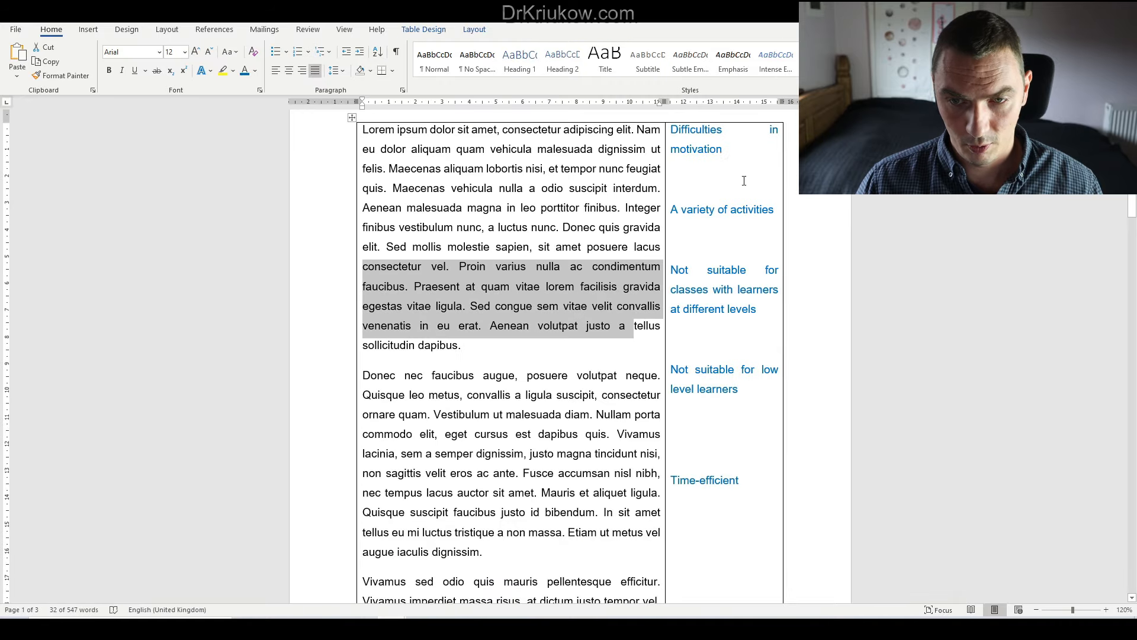
{"action": "scroll", "coordinate": [673, 208], "scroll_direction": "up", "scroll_amount": 1}
{"action": "left_click_drag", "start_coordinate": [673, 200], "coordinate": [748, 273]}
{"action": "scroll", "coordinate": [752, 432], "scroll_direction": "down", "scroll_amount": 6}
{"action": "scroll", "coordinate": [746, 272], "scroll_direction": "up", "scroll_amount": 1}
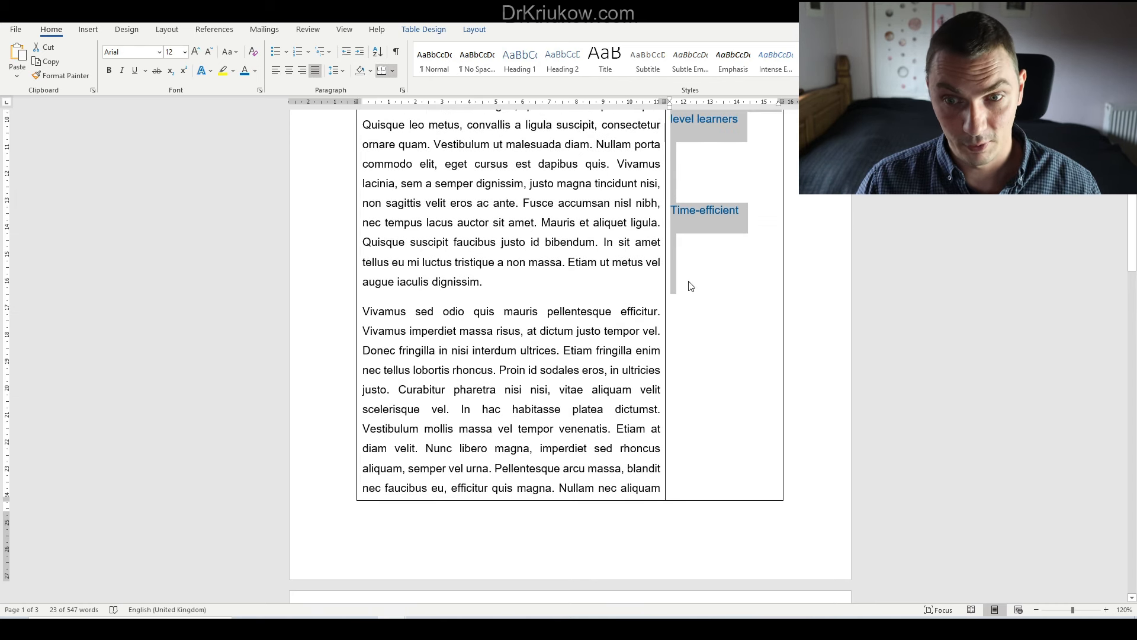
{"action": "left_click", "coordinate": [392, 628]}
{"action": "left_click", "coordinate": [571, 584]}
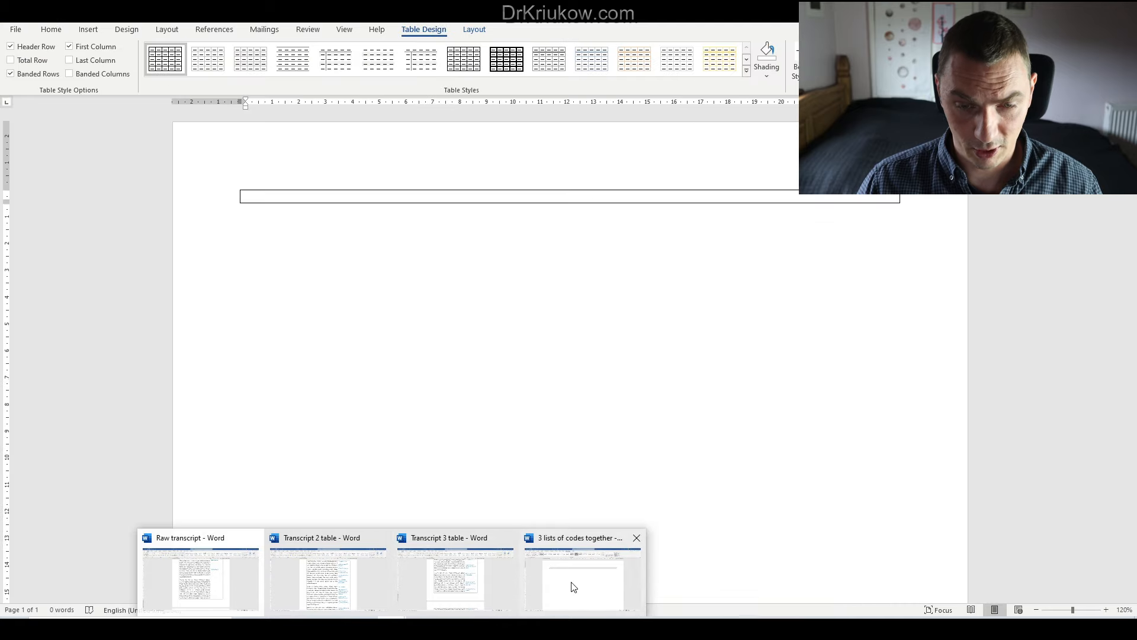
{"action": "type", "text": "Difficulties in motivation  A variety of activities  Not suitable for classes with learners at different levels  Not suitable for low level learners   Time-efficient"}
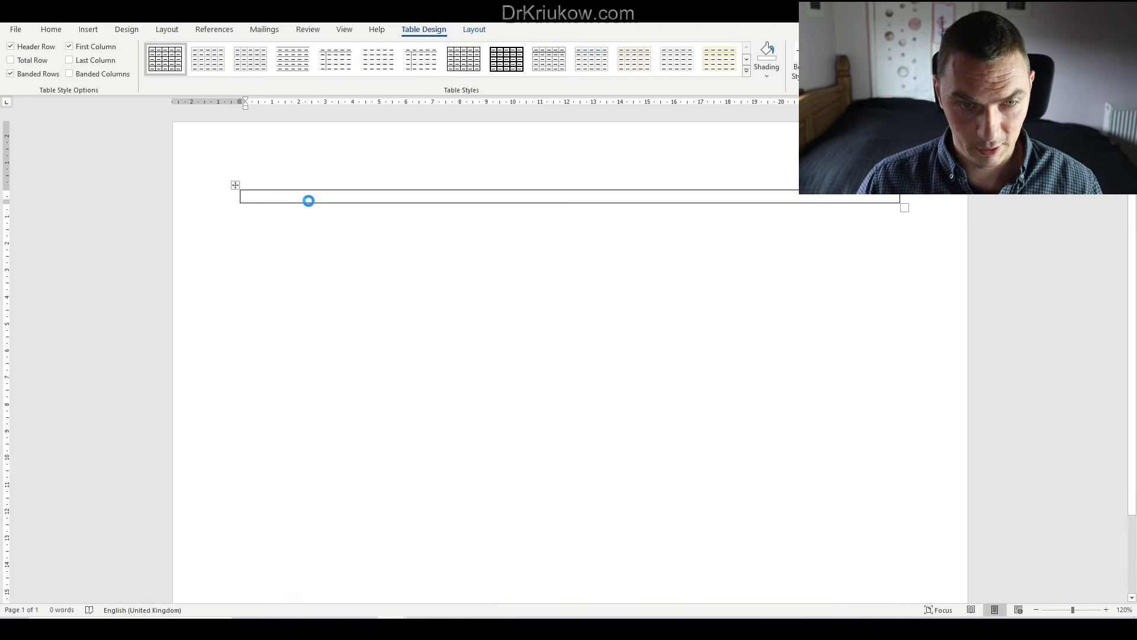
Step: Insert a new table column to the right of the pasted codes
{"action": "right_click", "coordinate": [558, 214]}
{"action": "mouse_move", "coordinate": [625, 348]}
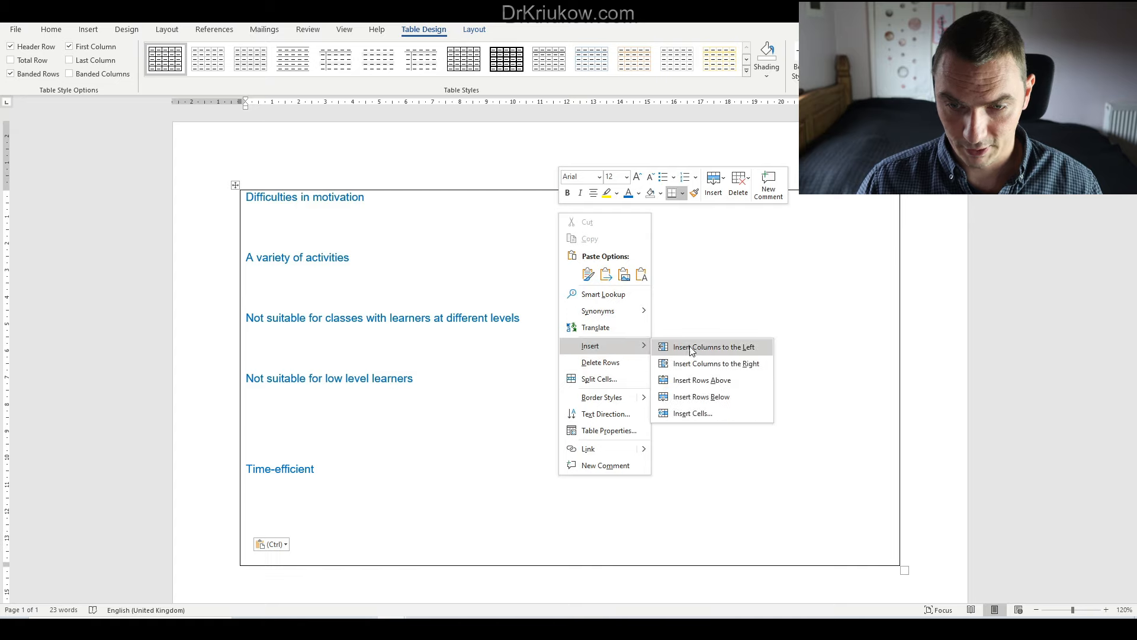
{"action": "left_click", "coordinate": [703, 363]}
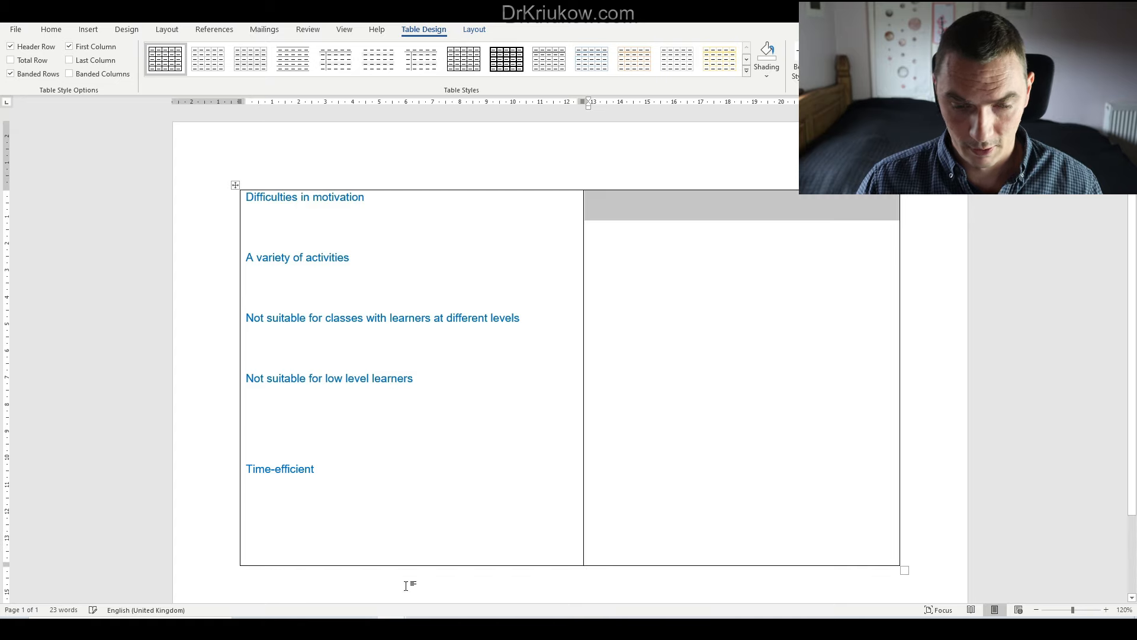
Step: Copy all codes from the narrow column of "Transcript 2 table" into the empty second column of "3 lists of codes together"
{"action": "mouse_move", "coordinate": [391, 627]}
{"action": "left_click", "coordinate": [338, 582]}
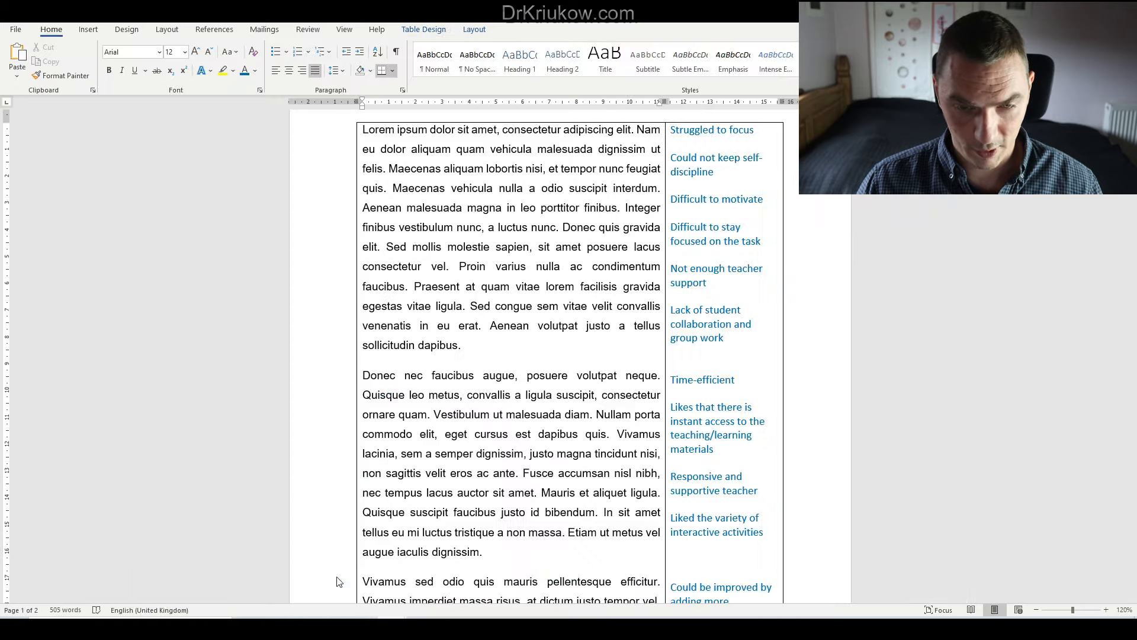
{"action": "scroll", "coordinate": [696, 179], "scroll_direction": "up", "scroll_amount": 2}
{"action": "left_click_drag", "start_coordinate": [671, 197], "coordinate": [765, 432]}
{"action": "scroll", "coordinate": [765, 432], "scroll_direction": "down", "scroll_amount": 14}
{"action": "mouse_move", "coordinate": [430, 580]}
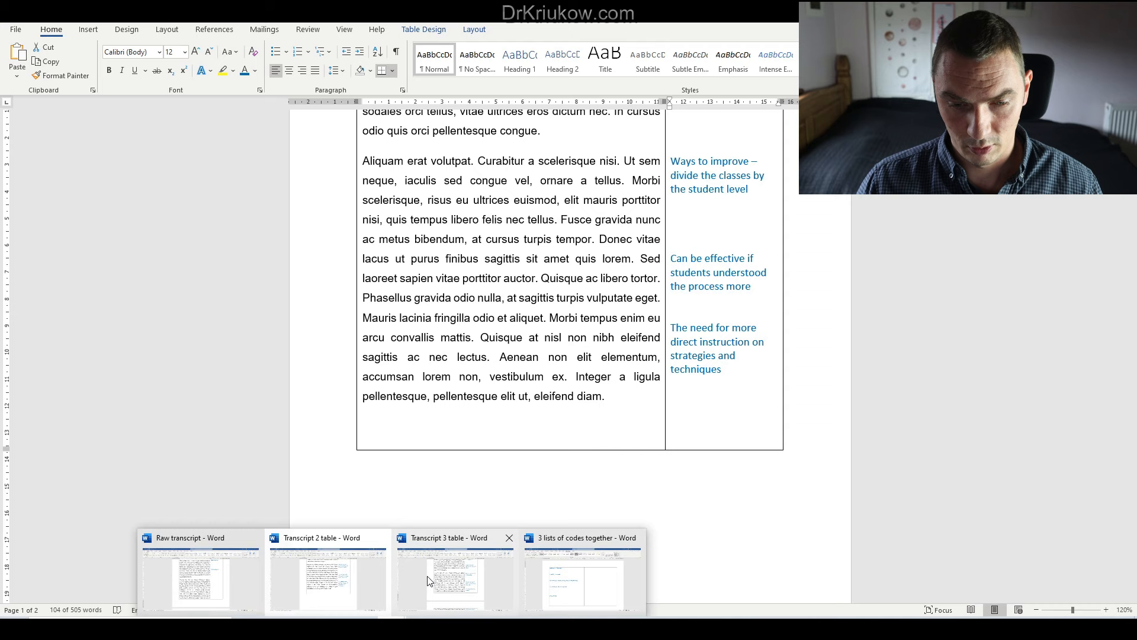
{"action": "left_click", "coordinate": [616, 584]}
{"action": "left_click", "coordinate": [669, 213]}
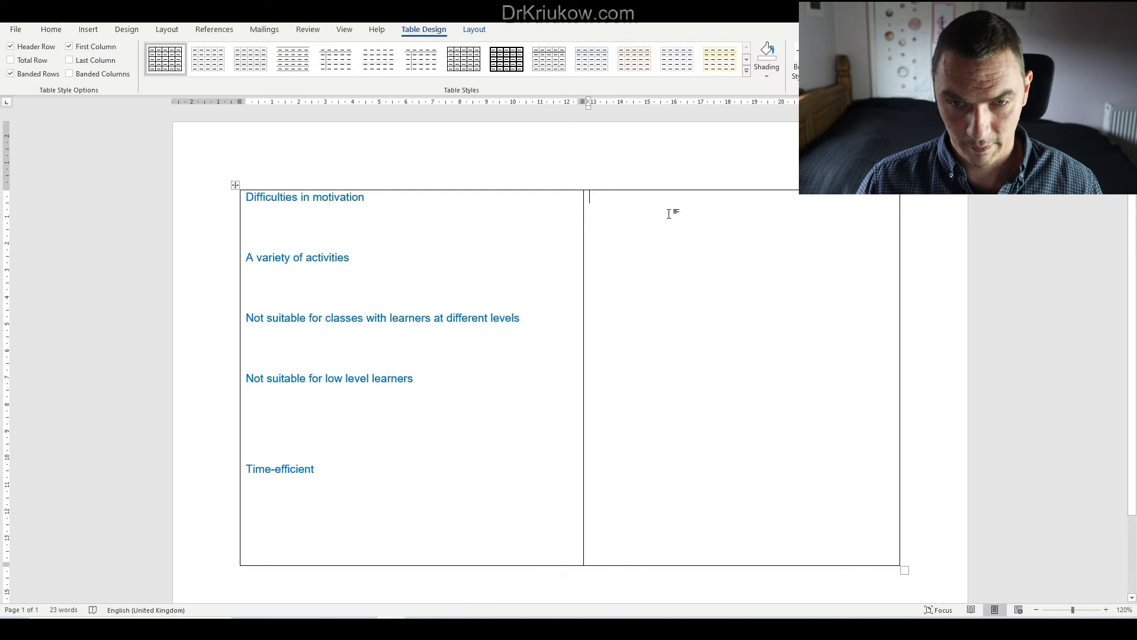
{"action": "key", "text": "ctrl+v"}
{"action": "scroll", "coordinate": [672, 215], "scroll_direction": "up", "scroll_amount": 10}
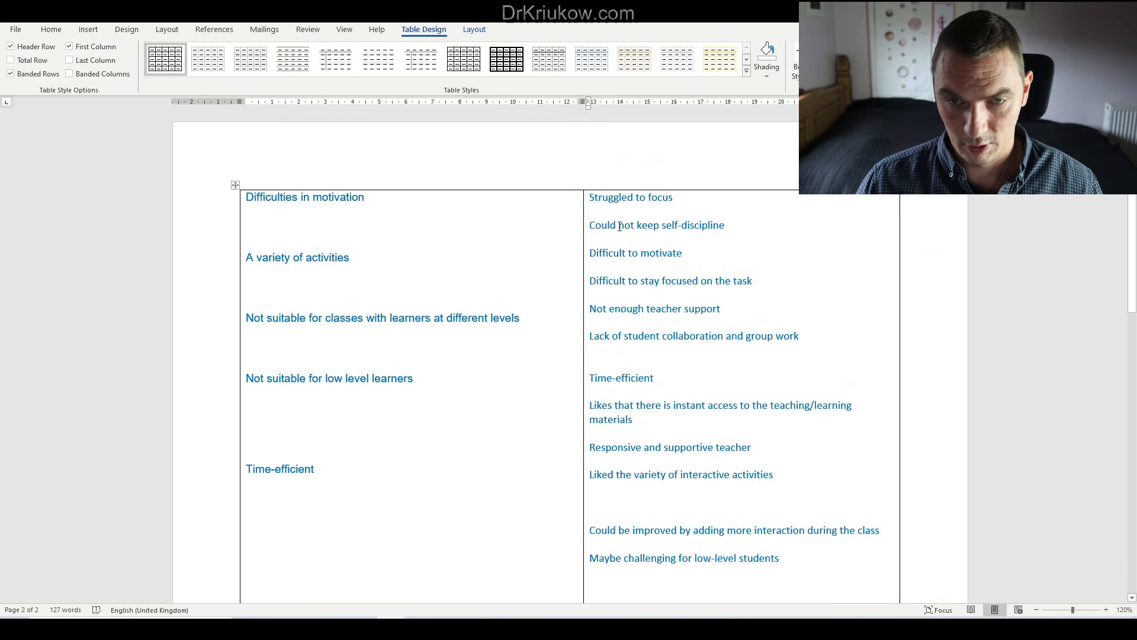
Step: Insert a third table column to the right of the Transcript 2 codes
{"action": "right_click", "coordinate": [706, 212]}
{"action": "mouse_move", "coordinate": [738, 342]}
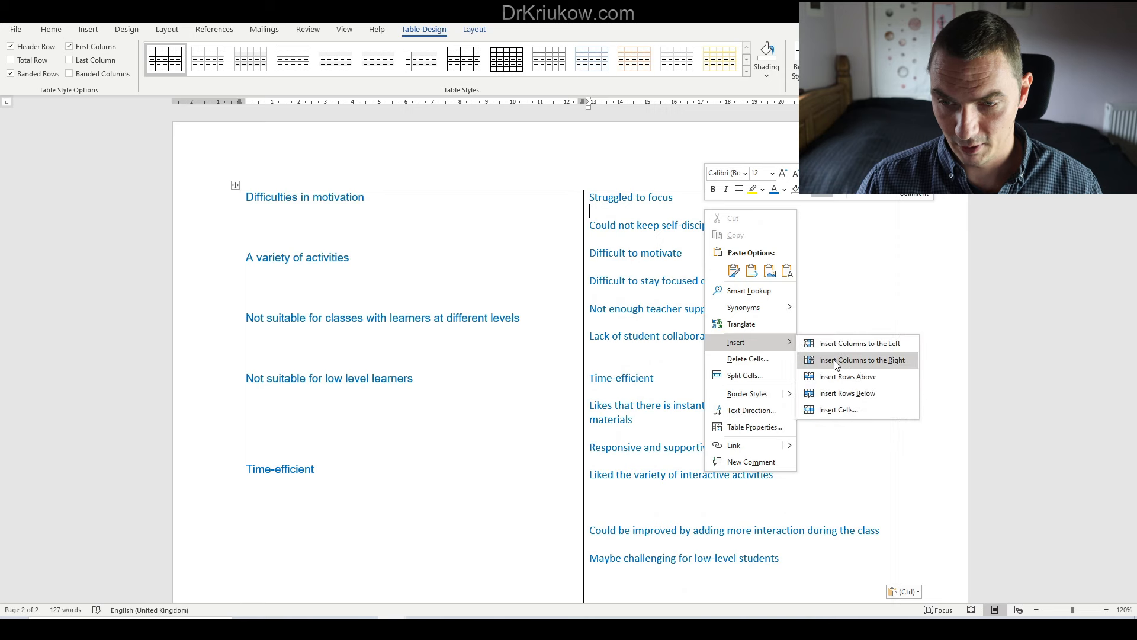
{"action": "left_click", "coordinate": [837, 360]}
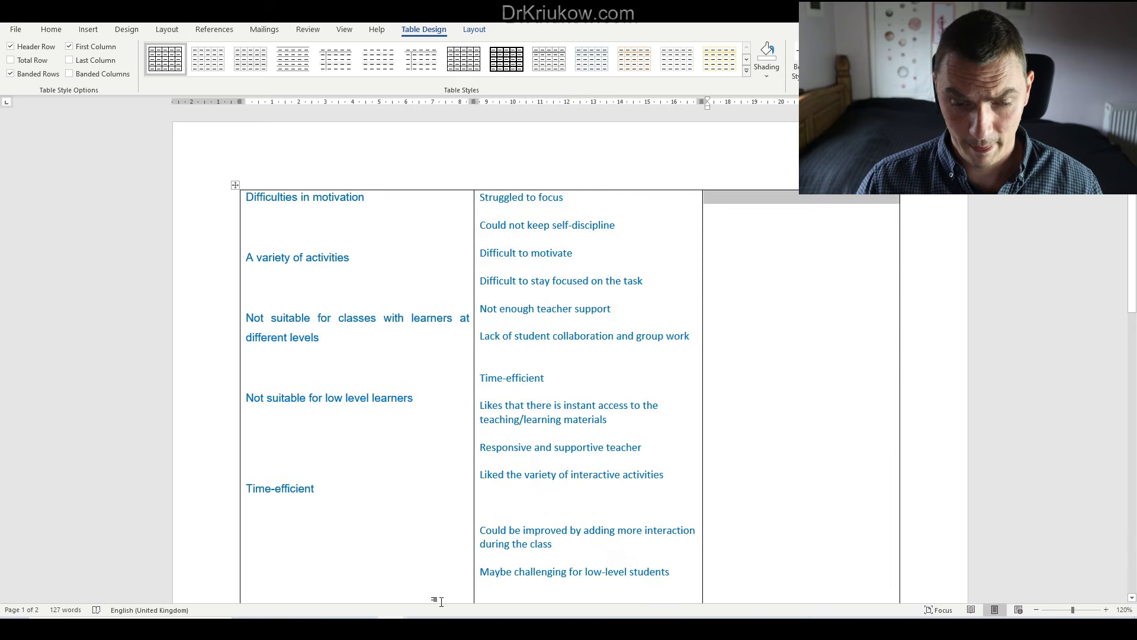
Step: Copy all codes from the narrow column of "Transcript 3 table" into the empty third column of "3 lists of codes together"
{"action": "left_click", "coordinate": [335, 586]}
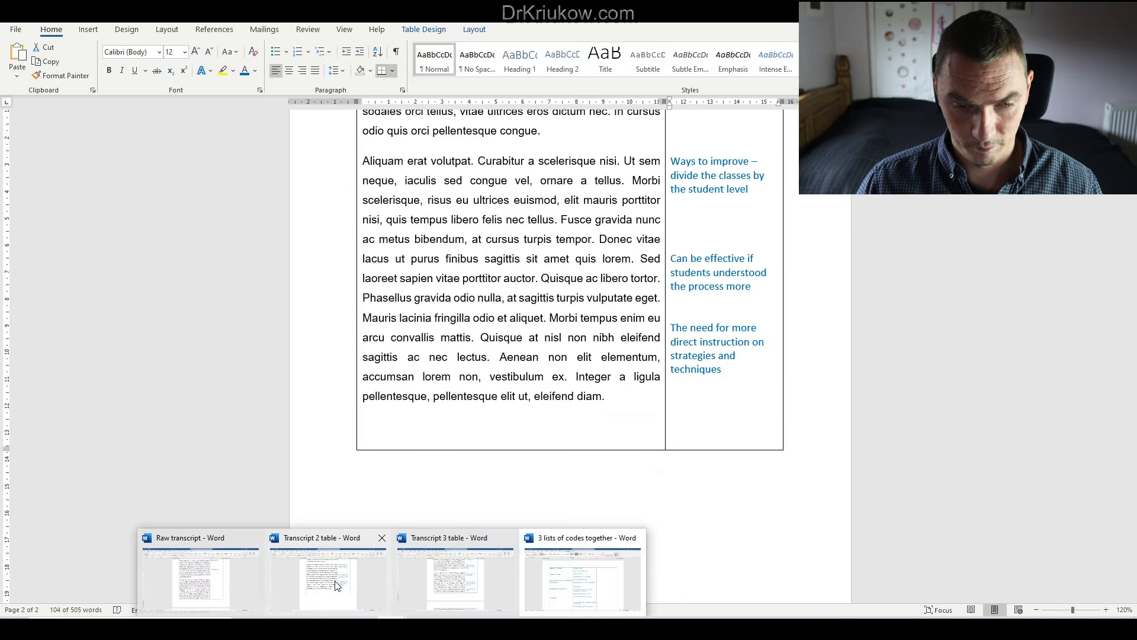
{"action": "left_click", "coordinate": [336, 585]}
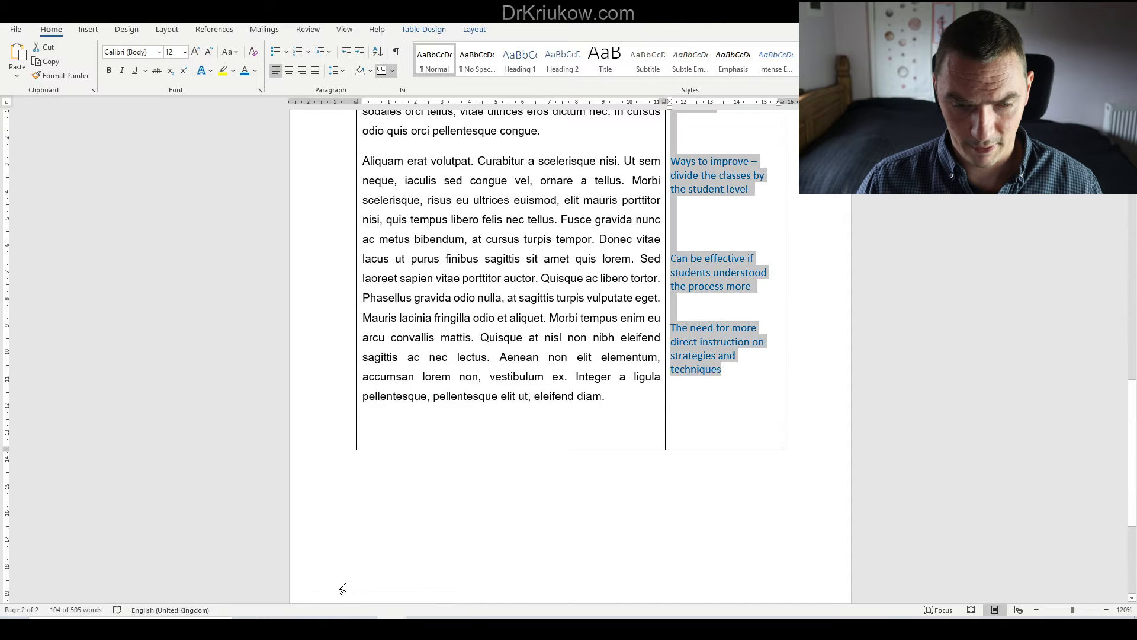
{"action": "mouse_move", "coordinate": [388, 628]}
{"action": "left_click", "coordinate": [417, 584]}
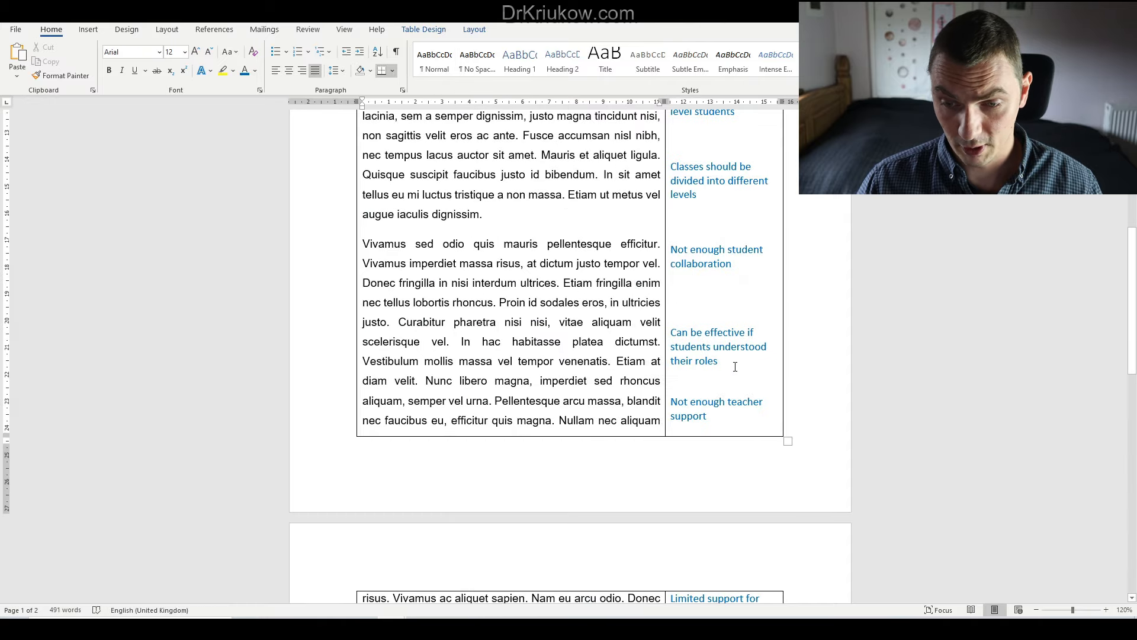
{"action": "scroll", "coordinate": [735, 355], "scroll_direction": "down", "scroll_amount": 10}
{"action": "left_click_drag", "start_coordinate": [733, 330], "coordinate": [671, 196]}
{"action": "key", "text": "ctrl+c"}
{"action": "mouse_move", "coordinate": [391, 628]}
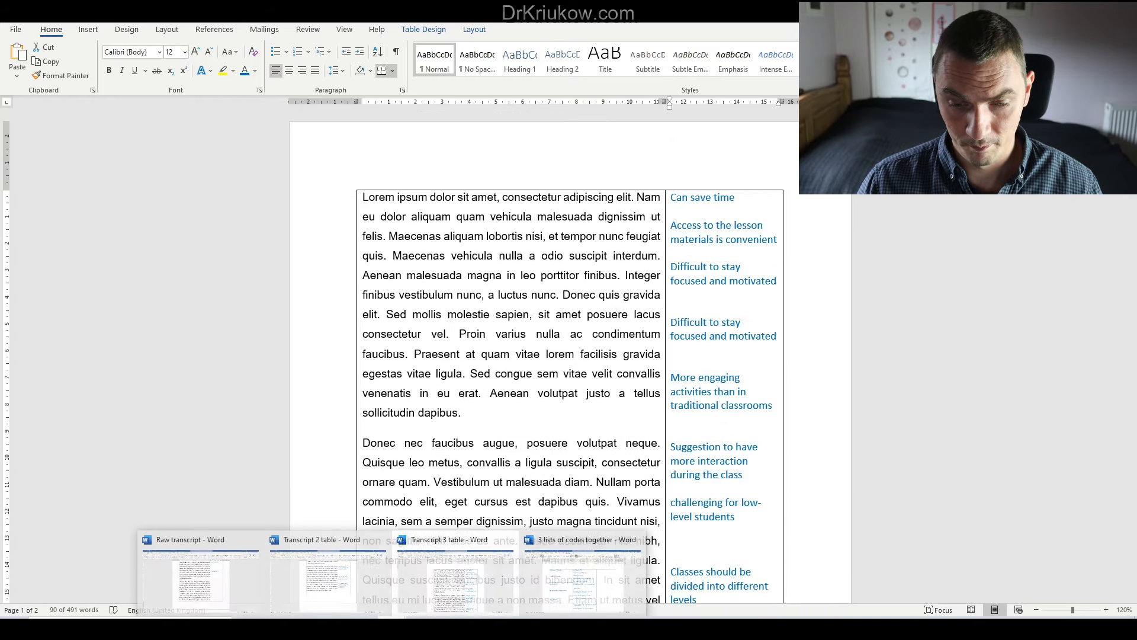
{"action": "left_click", "coordinate": [540, 575]}
{"action": "left_click", "coordinate": [771, 209]}
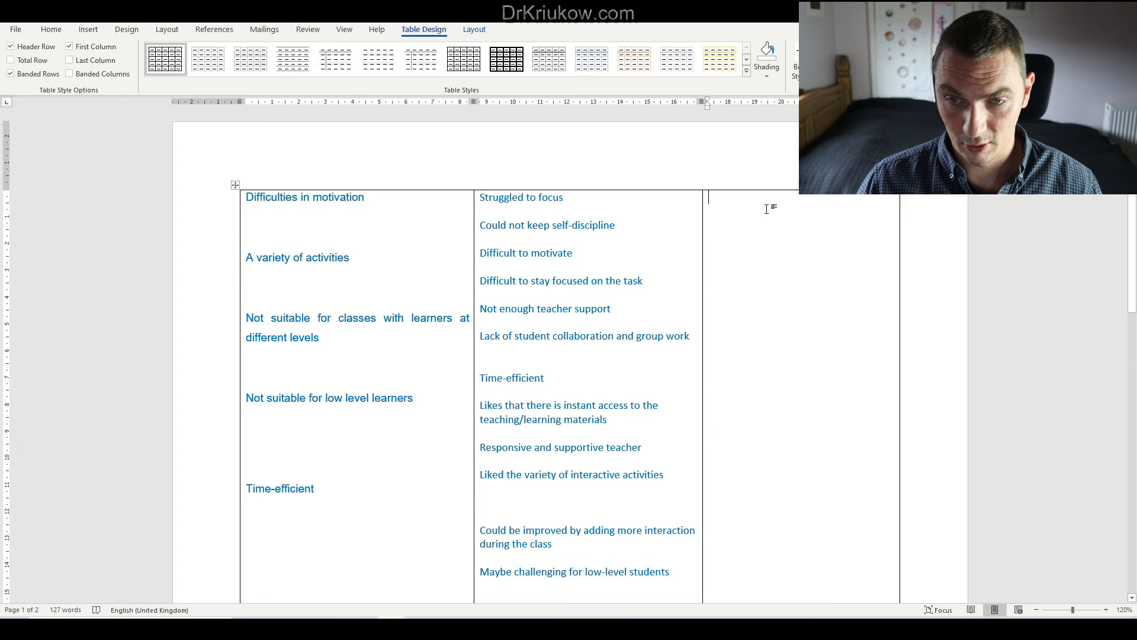
{"action": "key", "text": "ctrl+v"}
{"action": "scroll", "coordinate": [771, 237], "scroll_direction": "up", "scroll_amount": 10}
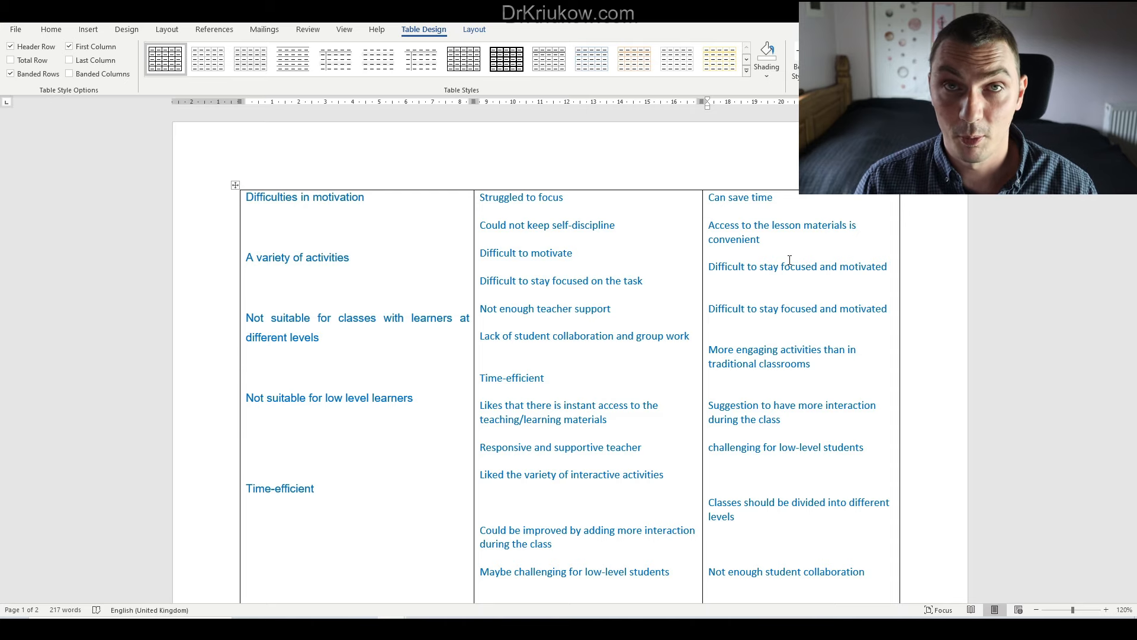
{"action": "scroll", "coordinate": [903, 352], "scroll_direction": "down", "scroll_amount": 5}
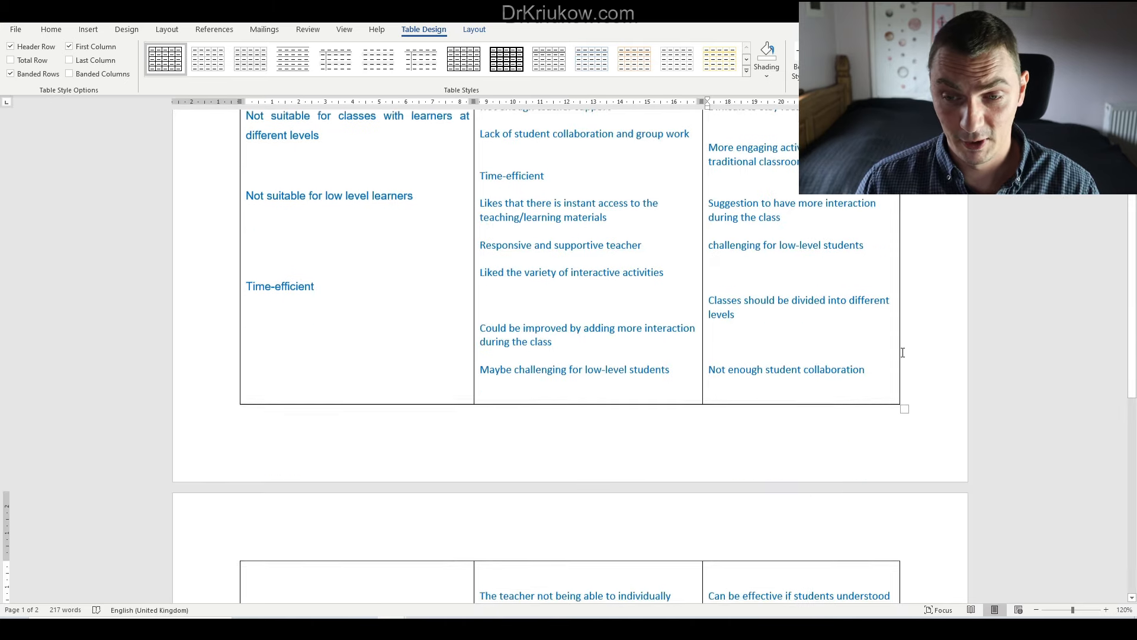
{"action": "scroll", "coordinate": [896, 338], "scroll_direction": "down", "scroll_amount": 3}
{"action": "scroll", "coordinate": [848, 310], "scroll_direction": "up", "scroll_amount": 8}
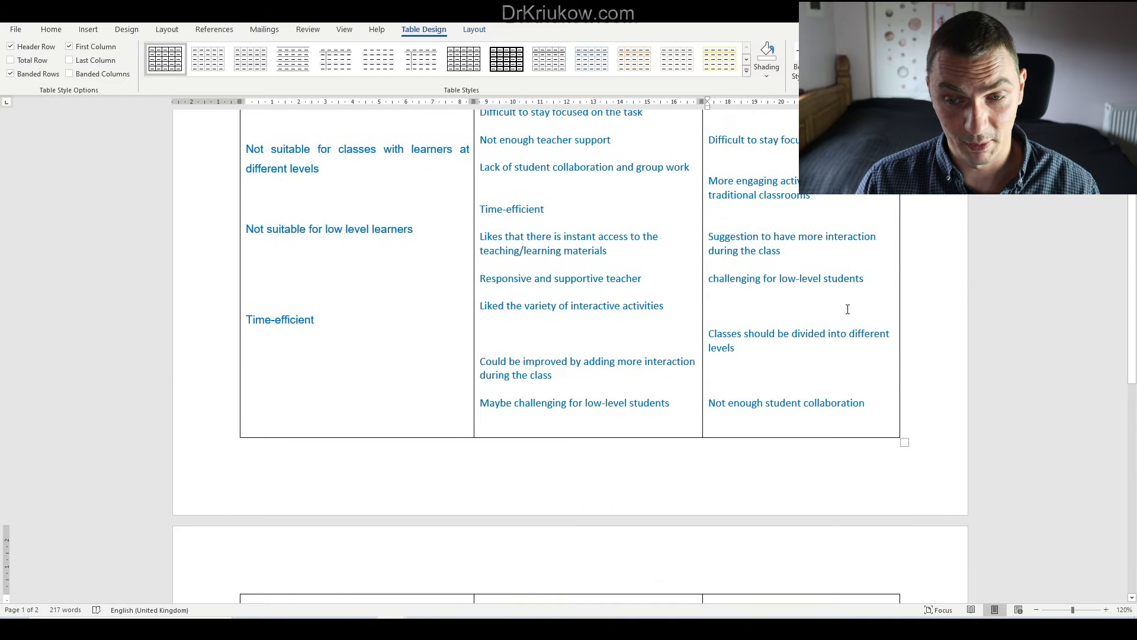
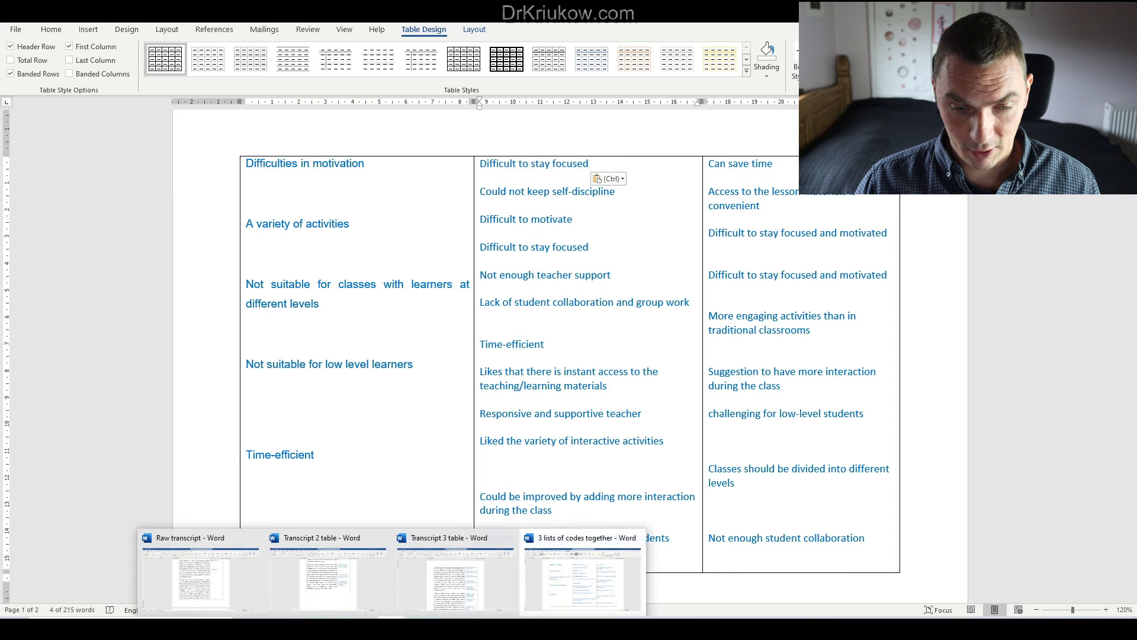
Step: In "Transcript 2 table", search for "focus" and replace the code "Struggled to focus" with "Difficult to stay focused"
{"action": "left_click", "coordinate": [330, 573]}
{"action": "left_click", "coordinate": [743, 218]}
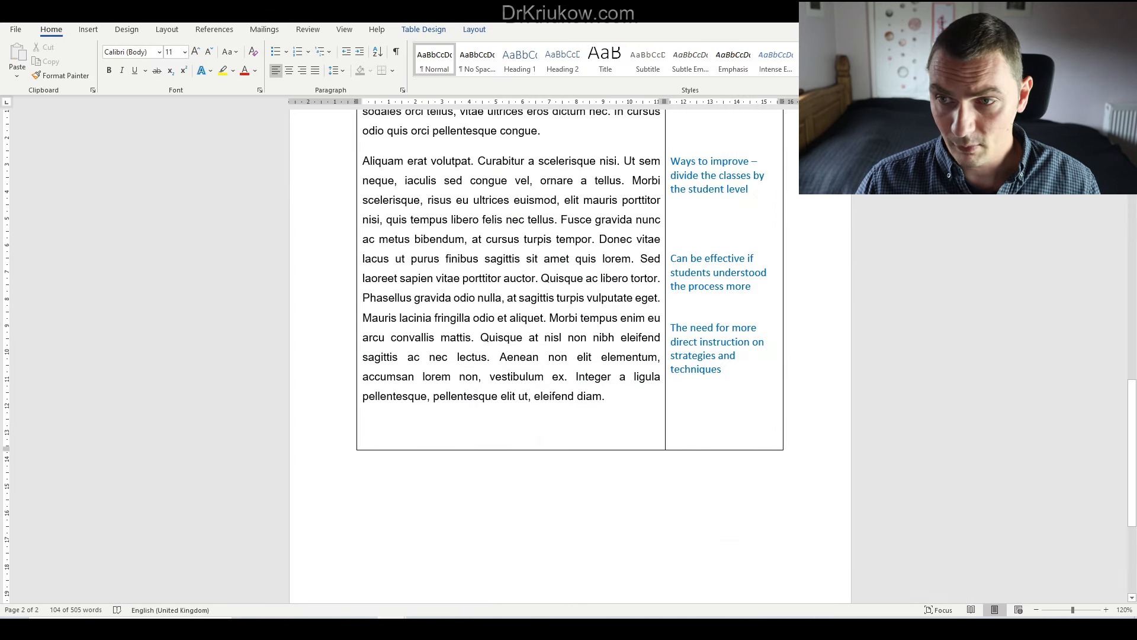
{"action": "key", "text": "ctrl+f"}
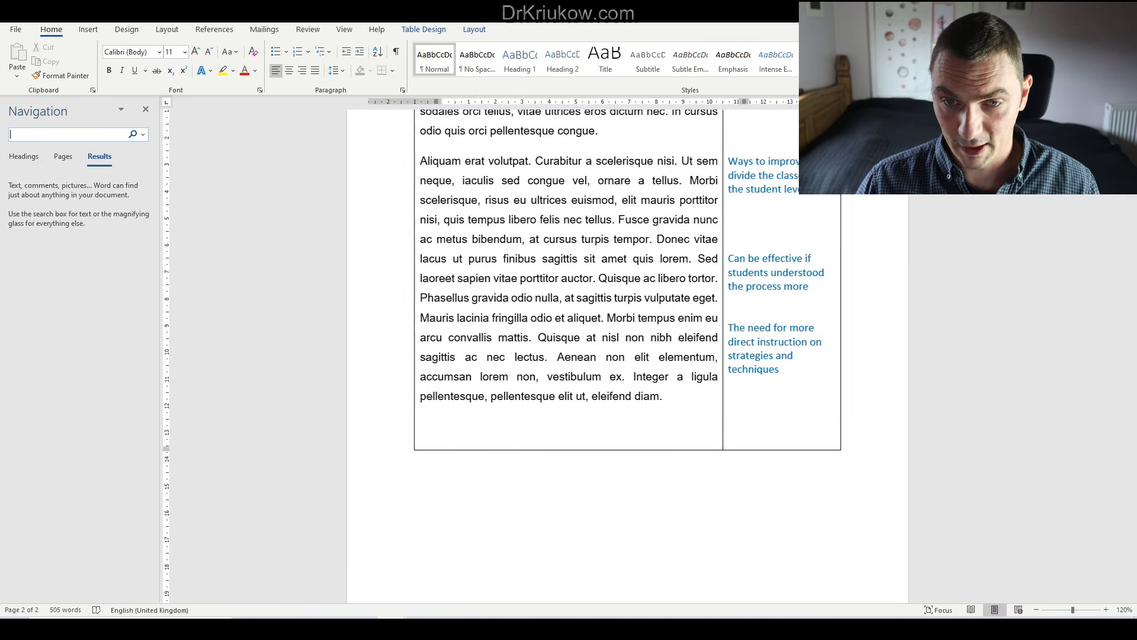
{"action": "type", "text": "focus"}
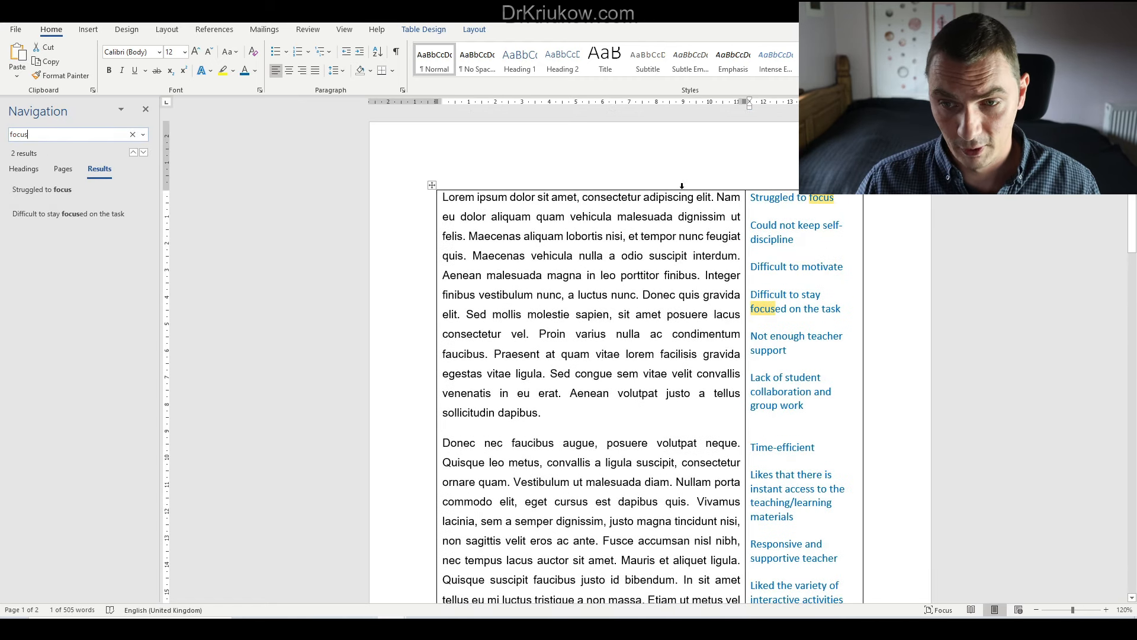
{"action": "left_click", "coordinate": [786, 202]}
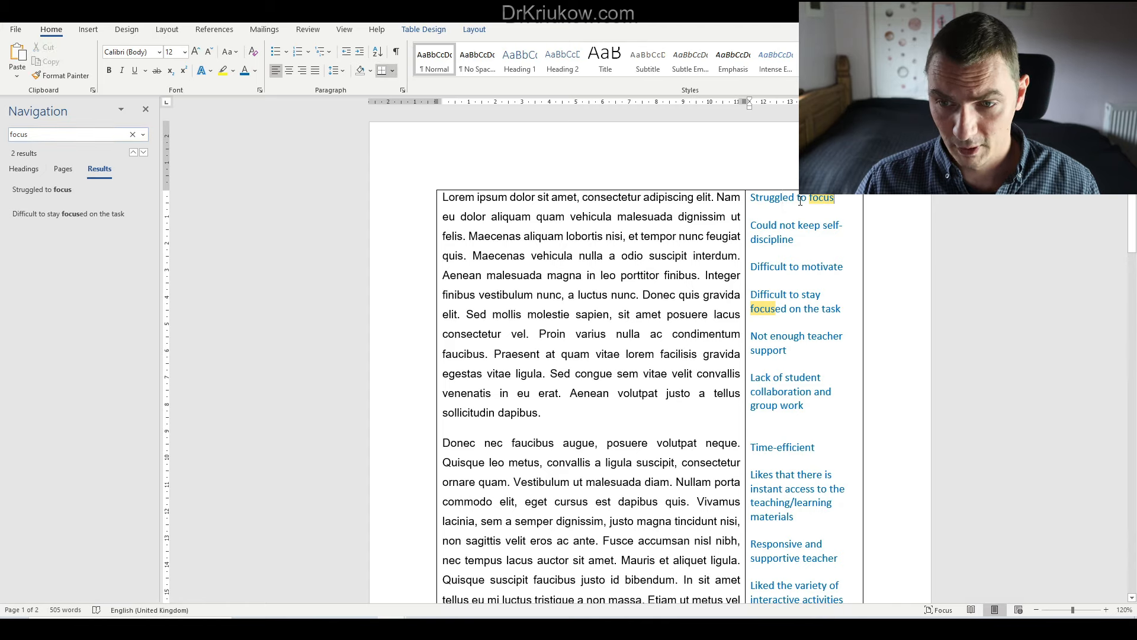
{"action": "left_click_drag", "start_coordinate": [822, 202], "coordinate": [761, 200]}
{"action": "type", "text": "Difficult to stay focused"}
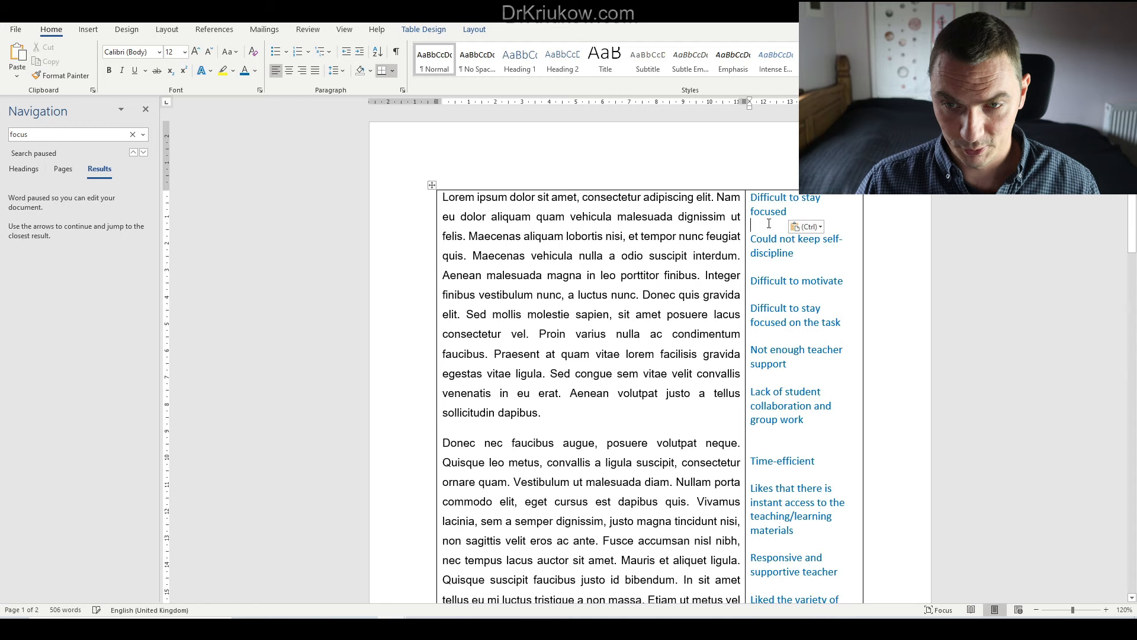
Step: Go to the next "focus" match and remove "on the task" from the code "Difficult to stay focused on the task"
{"action": "left_click", "coordinate": [92, 138]}
{"action": "left_click", "coordinate": [144, 152]}
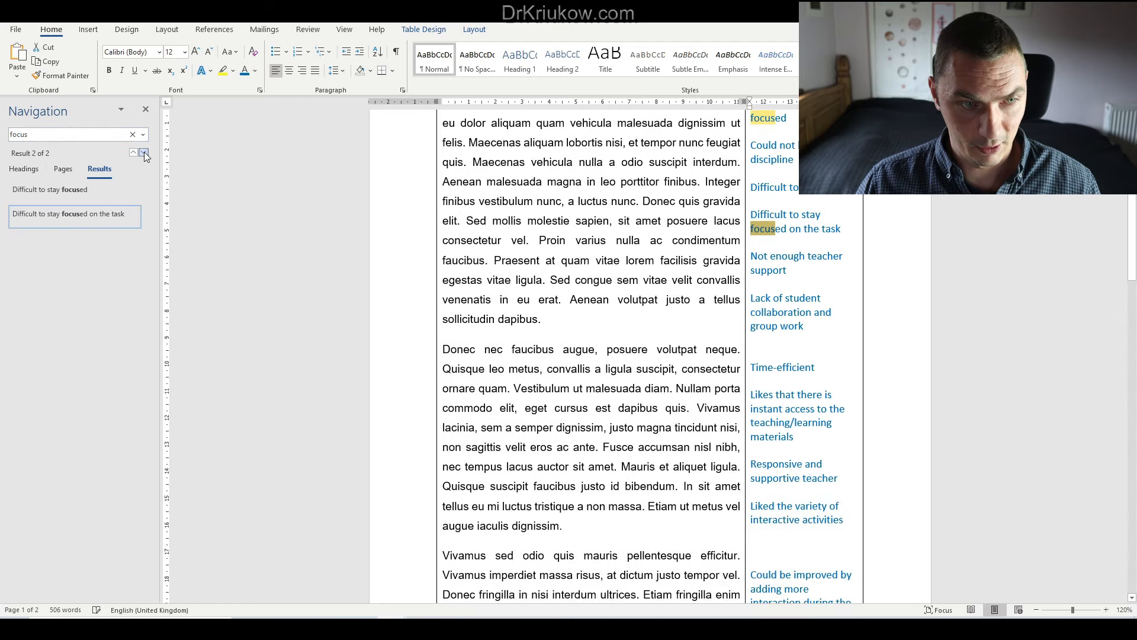
{"action": "scroll", "coordinate": [815, 297], "scroll_direction": "up", "scroll_amount": 2}
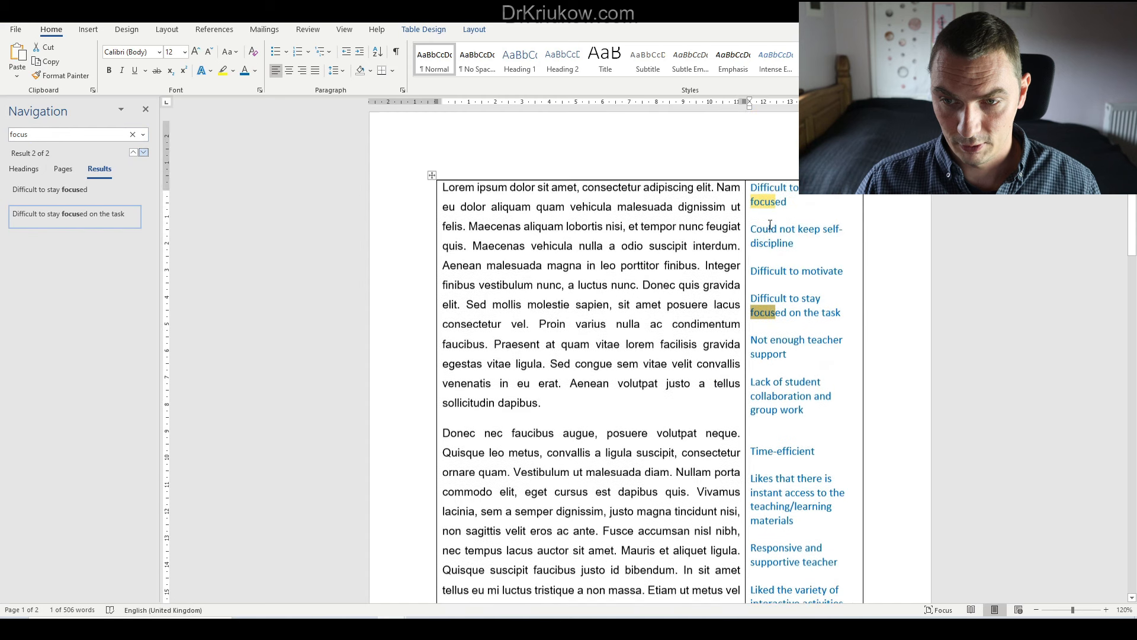
{"action": "left_click_drag", "start_coordinate": [843, 328], "coordinate": [790, 325]}
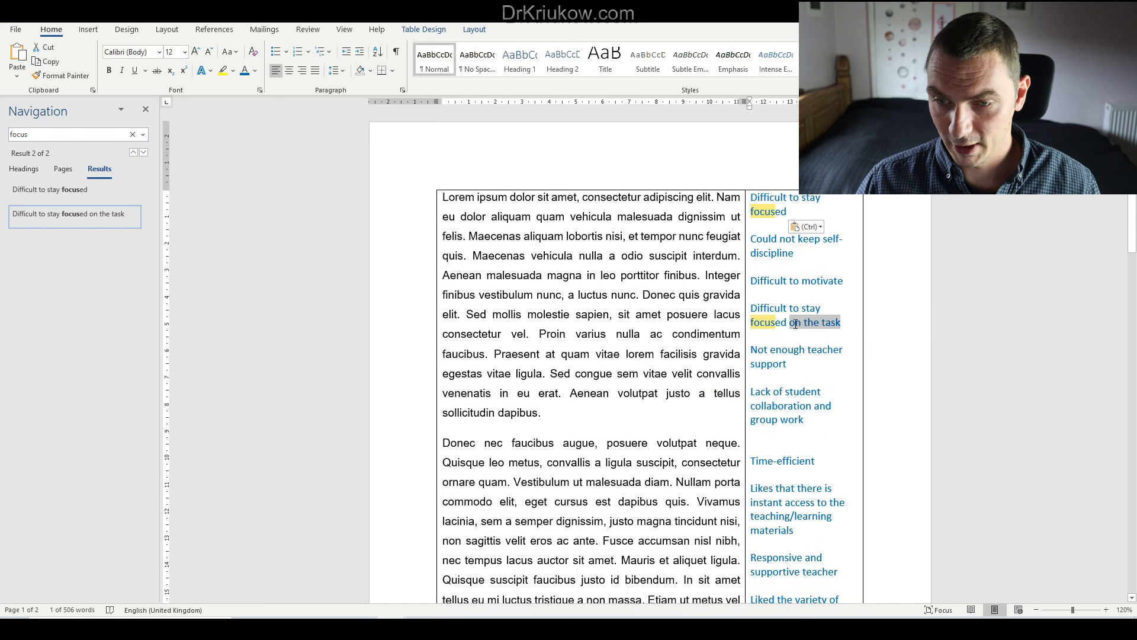
{"action": "key", "text": "Delete"}
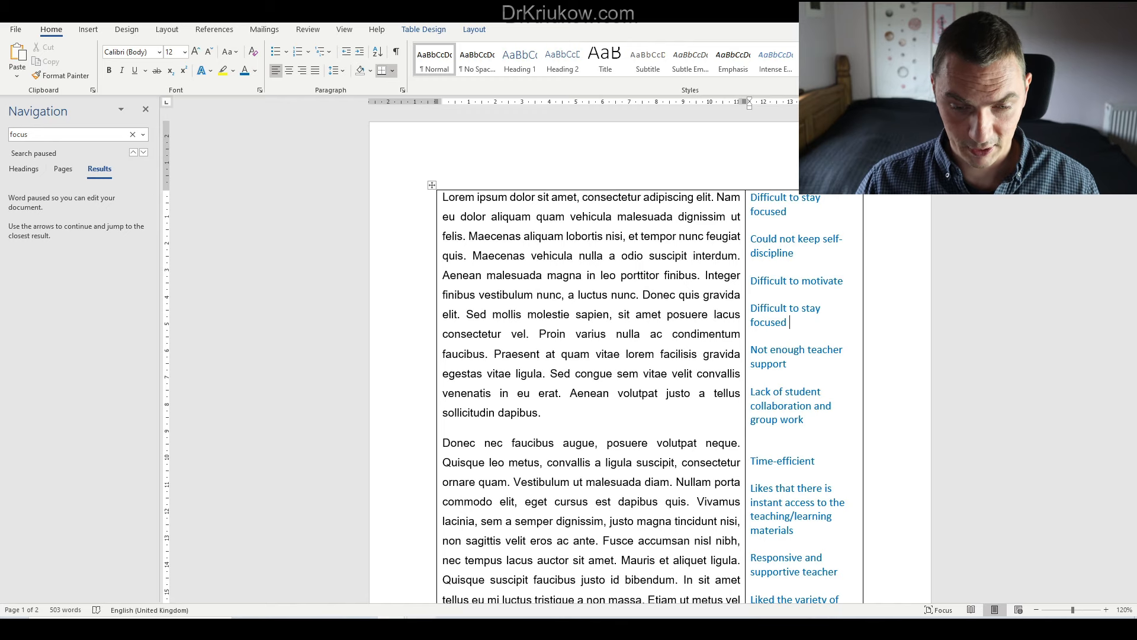
Step: Switch to "Transcript 3 table" and search it for "focus"
{"action": "mouse_move", "coordinate": [436, 628]}
{"action": "left_click", "coordinate": [454, 567]}
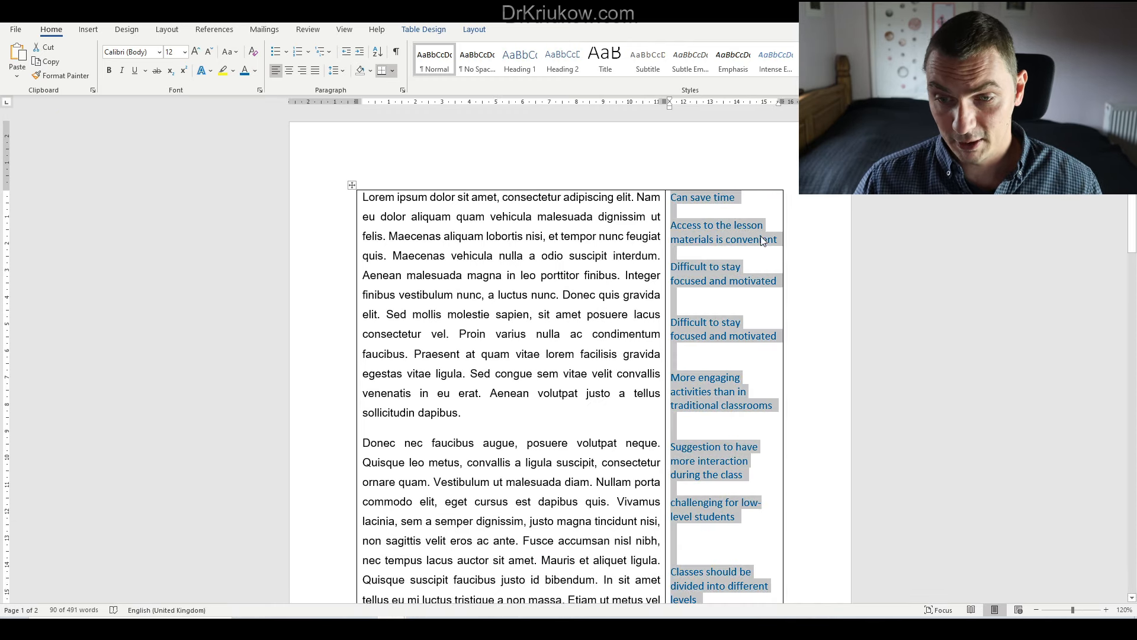
{"action": "left_click", "coordinate": [733, 229]}
{"action": "key", "text": "ctrl+f"}
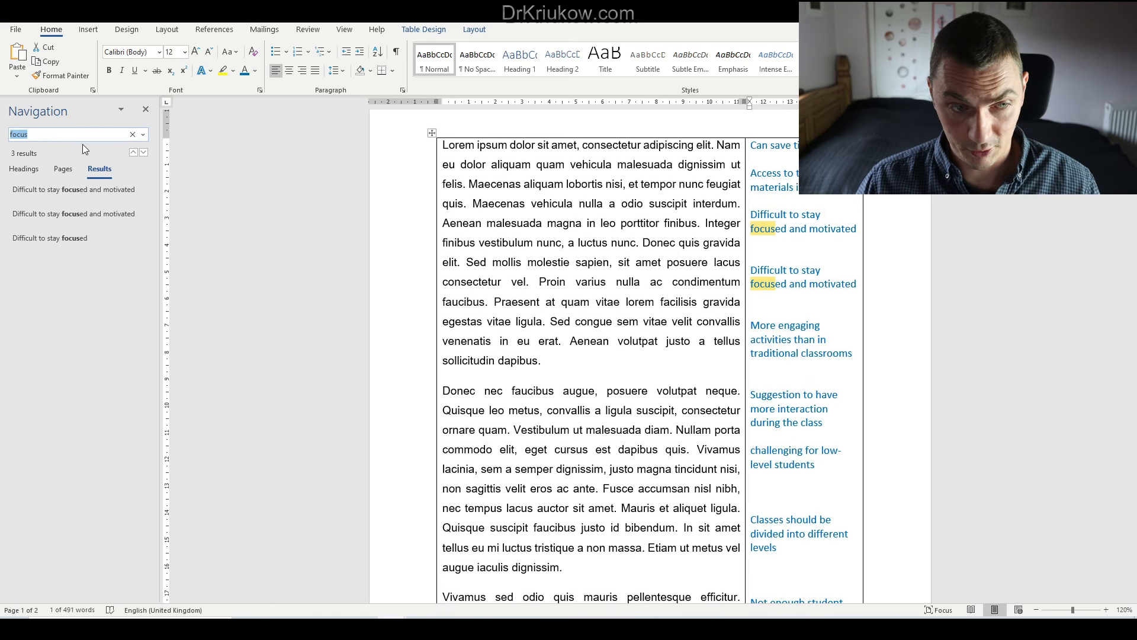
Step: Break the first "Difficult to stay focused and motivated" code after "focused" and replace "and" on the new line with "Affected"
{"action": "left_click", "coordinate": [770, 216]}
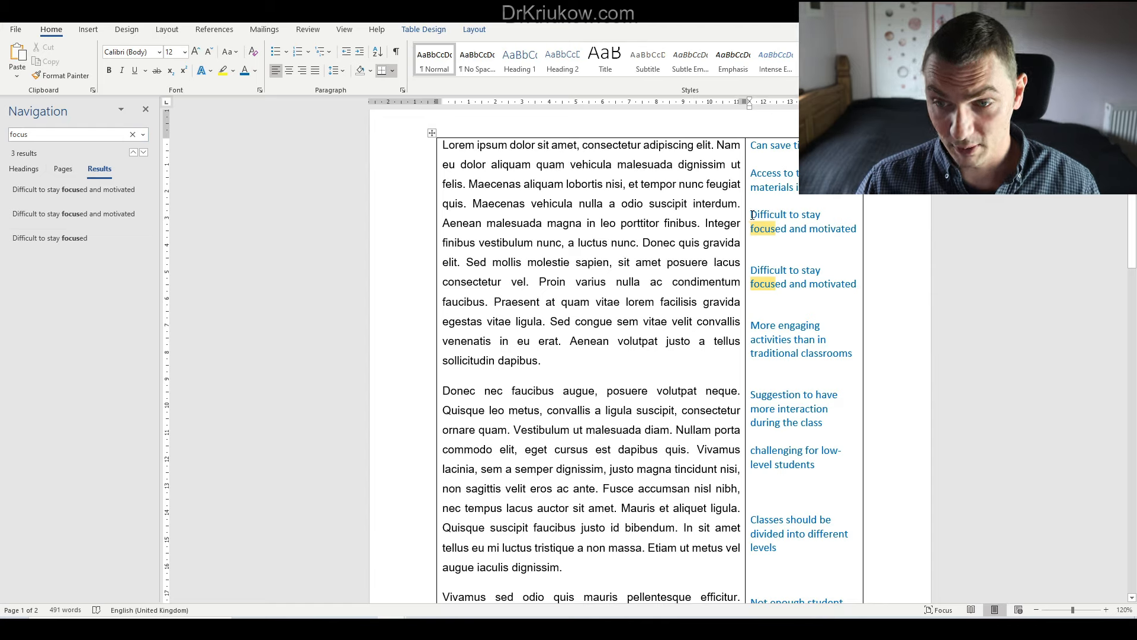
{"action": "left_click_drag", "start_coordinate": [752, 215], "coordinate": [784, 229]}
{"action": "left_click", "coordinate": [788, 229]}
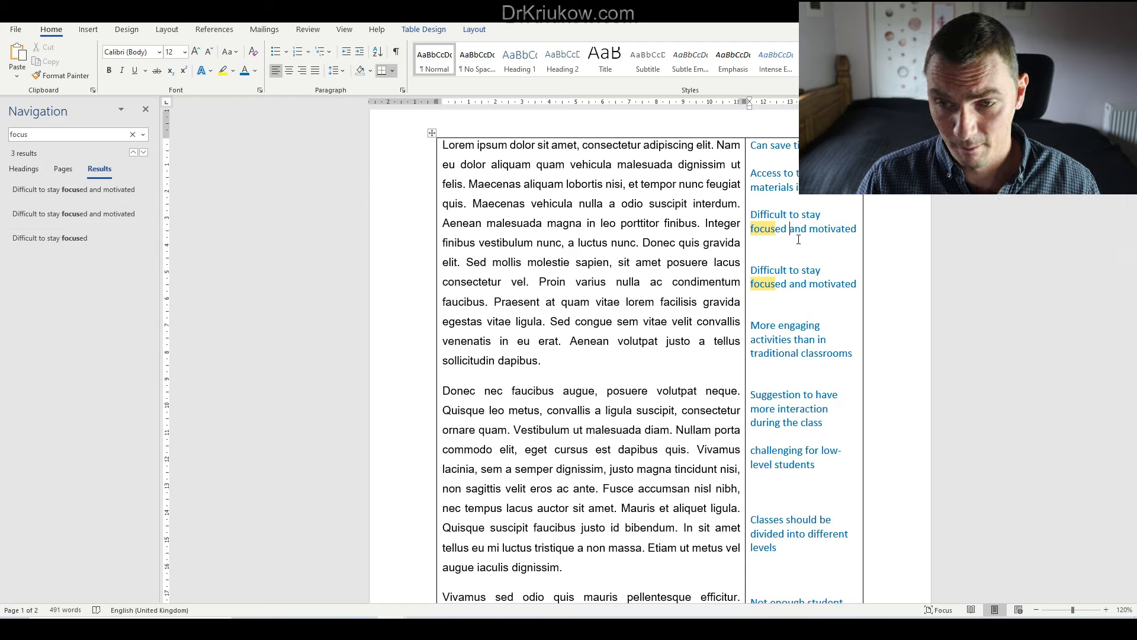
{"action": "key", "text": "Return"}
{"action": "key", "text": "shift+Right"}
{"action": "key", "text": "shift+Right"}
{"action": "key", "text": "shift+Right"}
{"action": "key", "text": "shift+Right"}
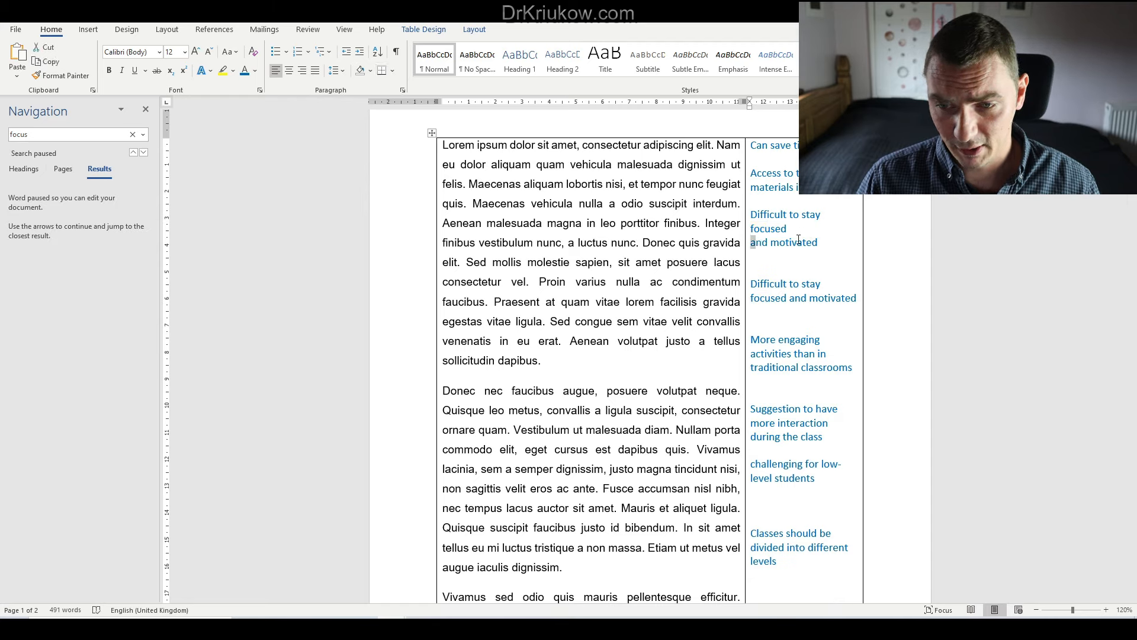
{"action": "type", "text": "Affected"}
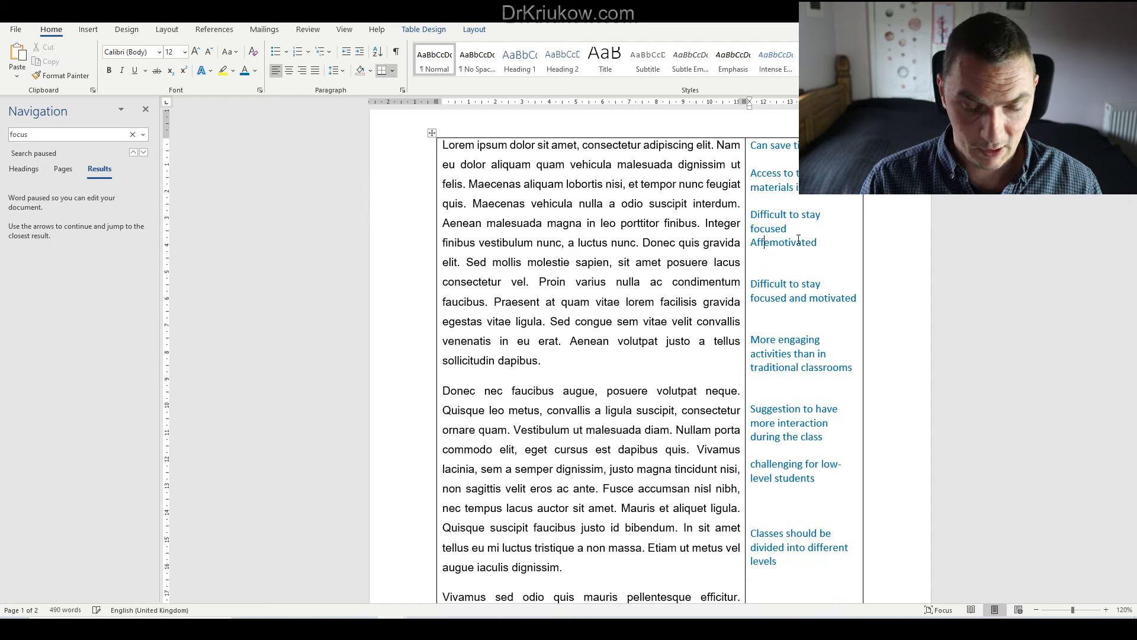
Step: Change "motivated" to "motivation" so the new line's code reads "Affected motivation"
{"action": "key", "text": "Right"}
{"action": "key", "text": "Right"}
{"action": "key", "text": "Right"}
{"action": "key", "text": "Right"}
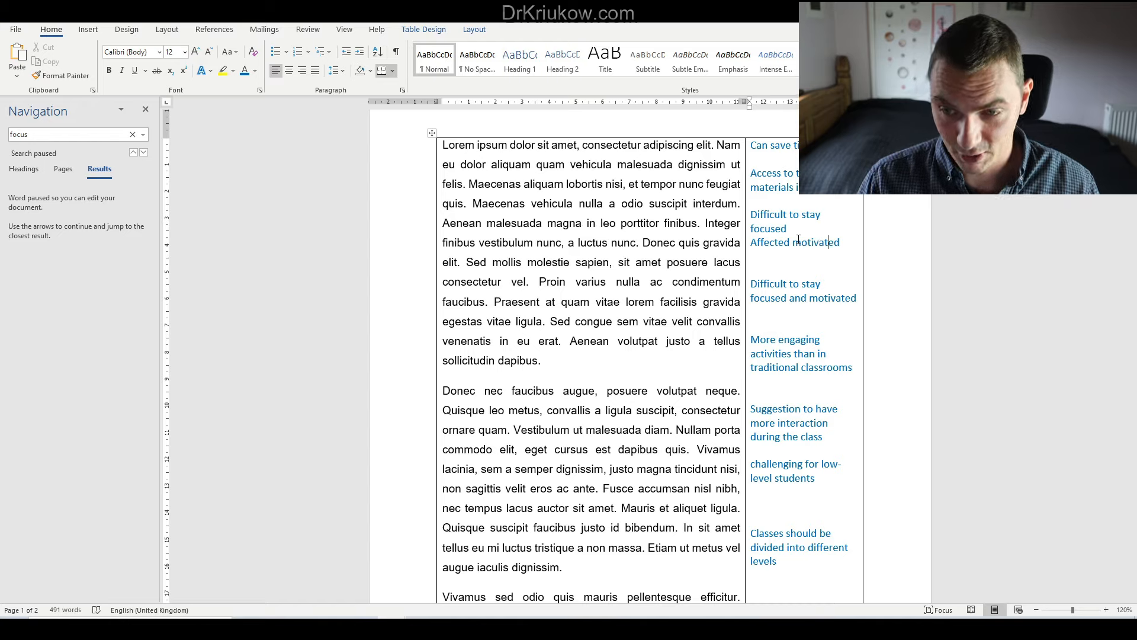
{"action": "key", "text": "Delete"}
{"action": "key", "text": "Delete"}
{"action": "type", "text": "ion"}
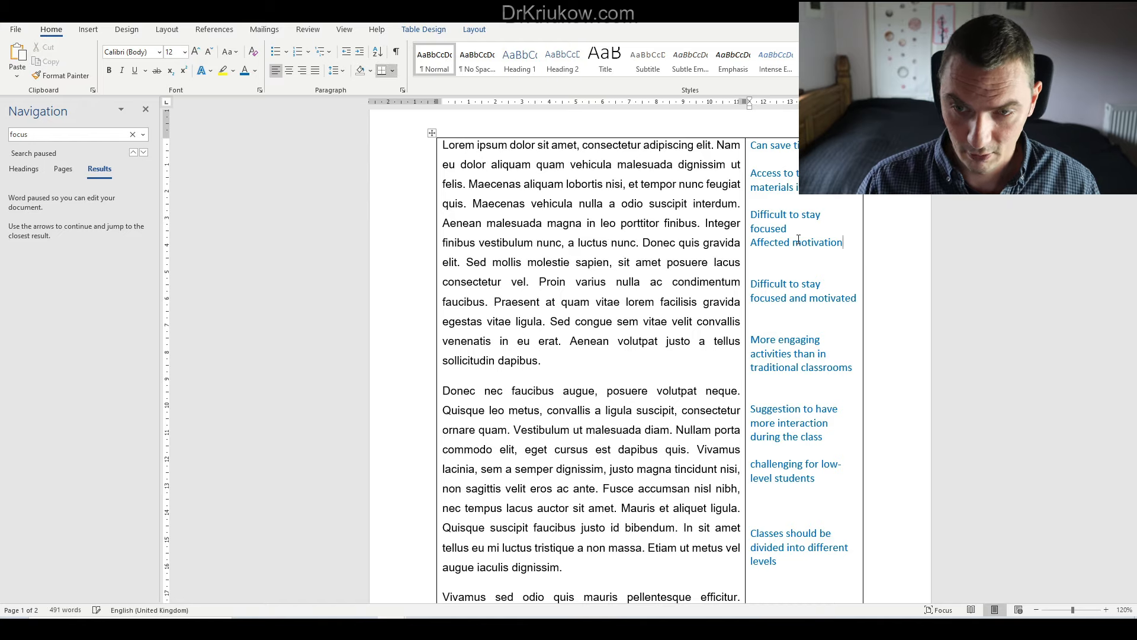
Step: Copy the "Affected motivation" code and go to the next "focus" match in the transcript table
{"action": "left_click", "coordinate": [799, 241]}
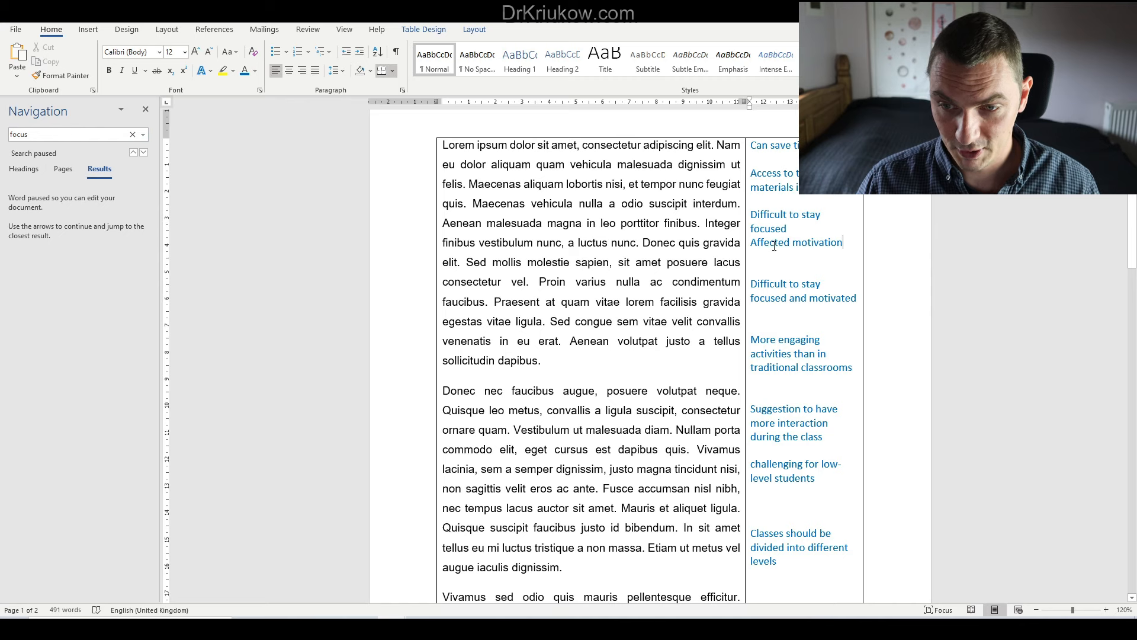
{"action": "left_click_drag", "start_coordinate": [847, 243], "coordinate": [760, 249]}
{"action": "key", "text": "ctrl+c"}
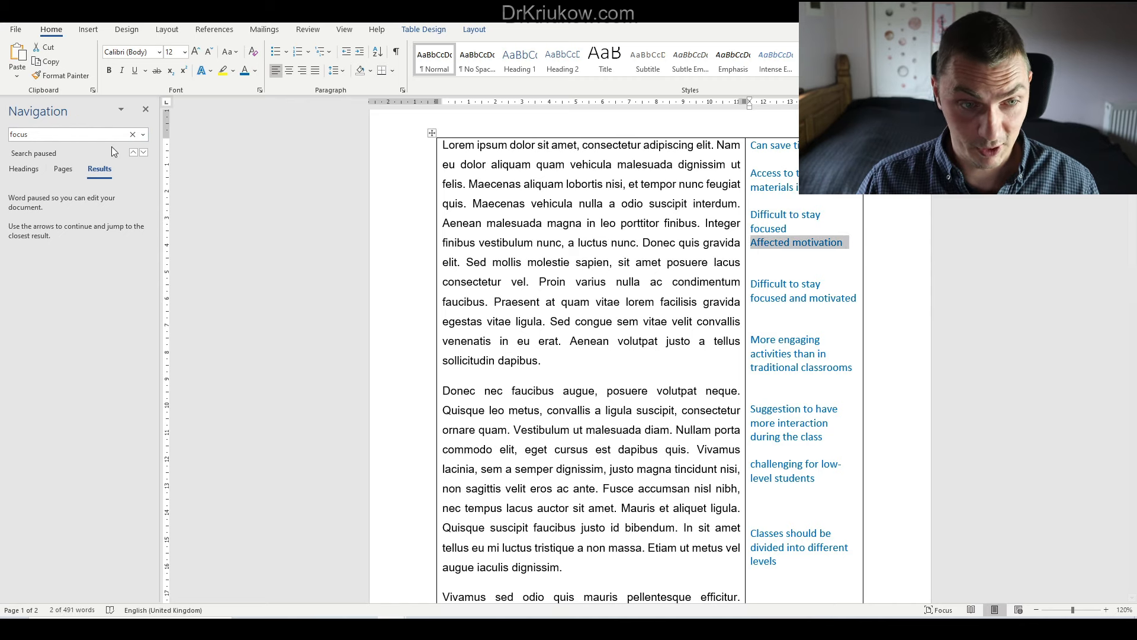
{"action": "left_click", "coordinate": [98, 135]}
{"action": "left_click", "coordinate": [143, 152]}
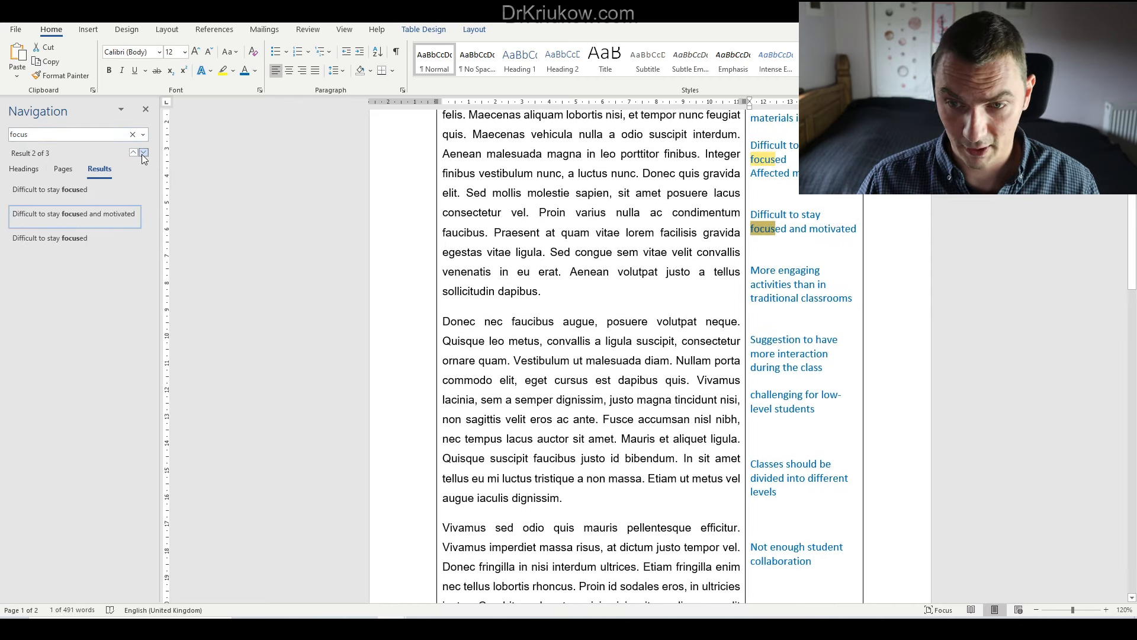
Step: Break the second "Difficult to stay focused and motivated" code after "focused" and replace "and motivated" with the copied "Affected motivation"
{"action": "left_click", "coordinate": [801, 222]}
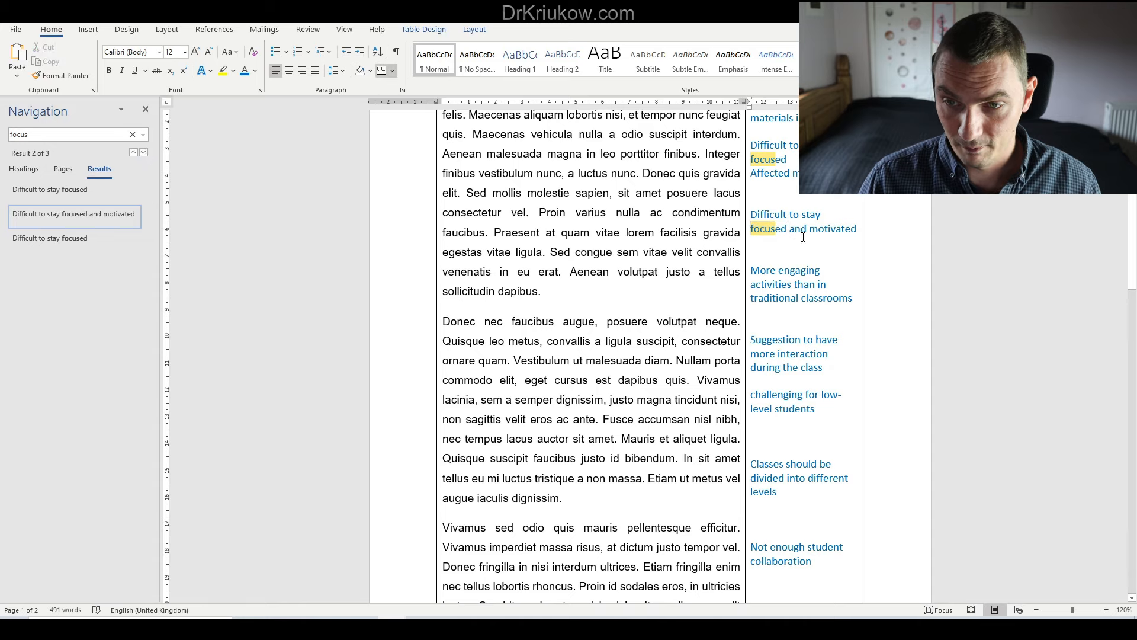
{"action": "key", "text": "Return"}
{"action": "key", "text": "shift+Right"}
{"action": "key", "text": "shift+Right"}
{"action": "key", "text": "shift+Right"}
{"action": "key", "text": "shift+Right"}
{"action": "key", "text": "shift+Right"}
{"action": "key", "text": "shift+Right"}
{"action": "key", "text": "shift+Right"}
{"action": "key", "text": "shift+Right"}
{"action": "key", "text": "shift+Right"}
{"action": "key", "text": "shift+Right"}
{"action": "key", "text": "shift+Right"}
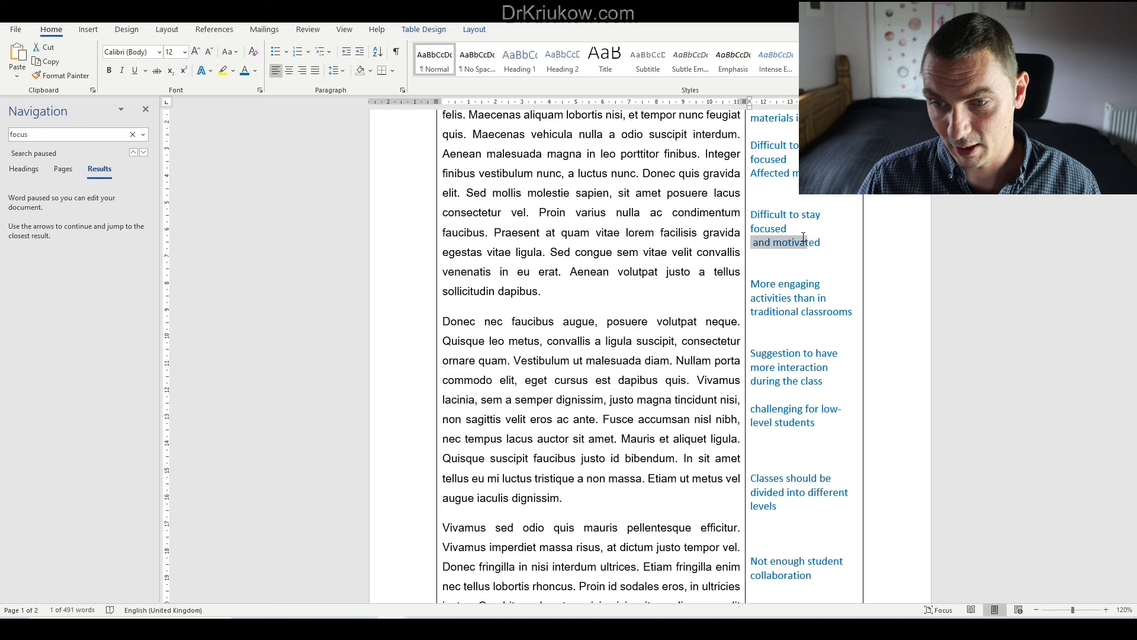
{"action": "key", "text": "shift+Right"}
{"action": "key", "text": "shift+Right"}
{"action": "key", "text": "shift+Right"}
{"action": "key", "text": "ctrl+v"}
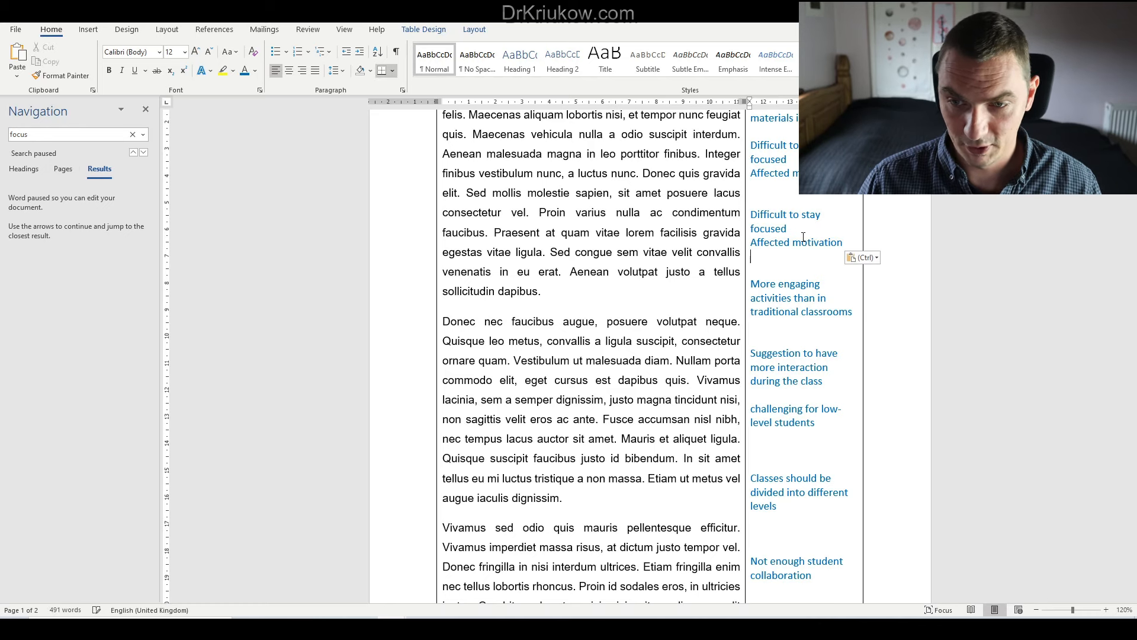
Step: Switch to the "3 lists of codes together" document and select the first "Difficult to stay focused" code in the second column
{"action": "scroll", "coordinate": [783, 279], "scroll_direction": "down", "scroll_amount": 6}
{"action": "scroll", "coordinate": [706, 307], "scroll_direction": "up", "scroll_amount": 3}
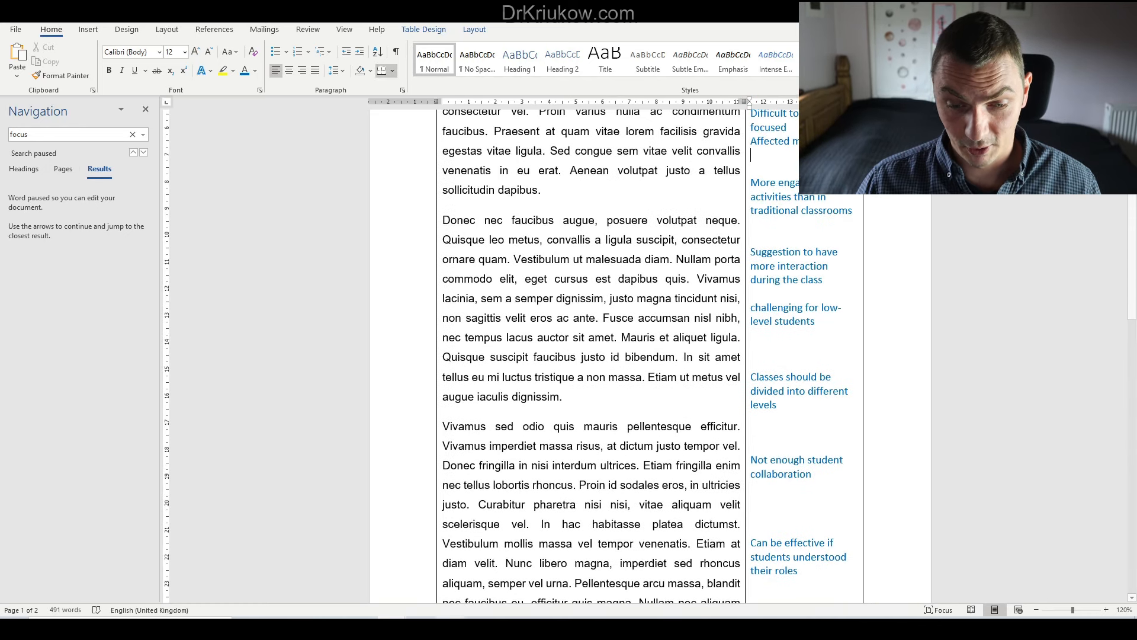
{"action": "mouse_move", "coordinate": [391, 627]}
{"action": "left_click", "coordinate": [566, 589]}
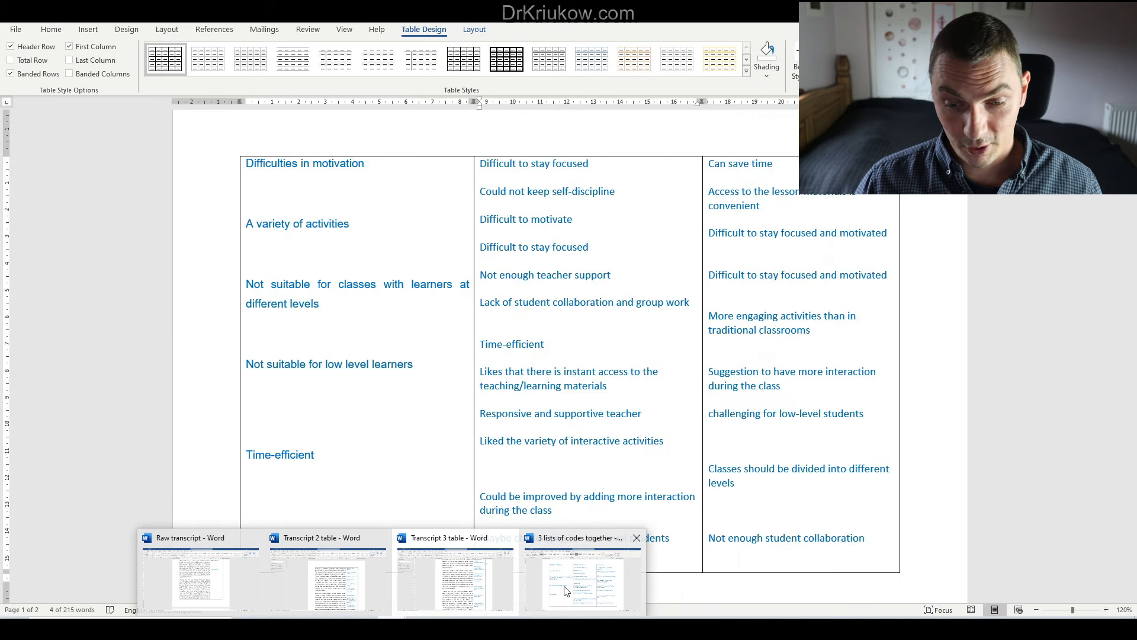
{"action": "left_click", "coordinate": [566, 591]}
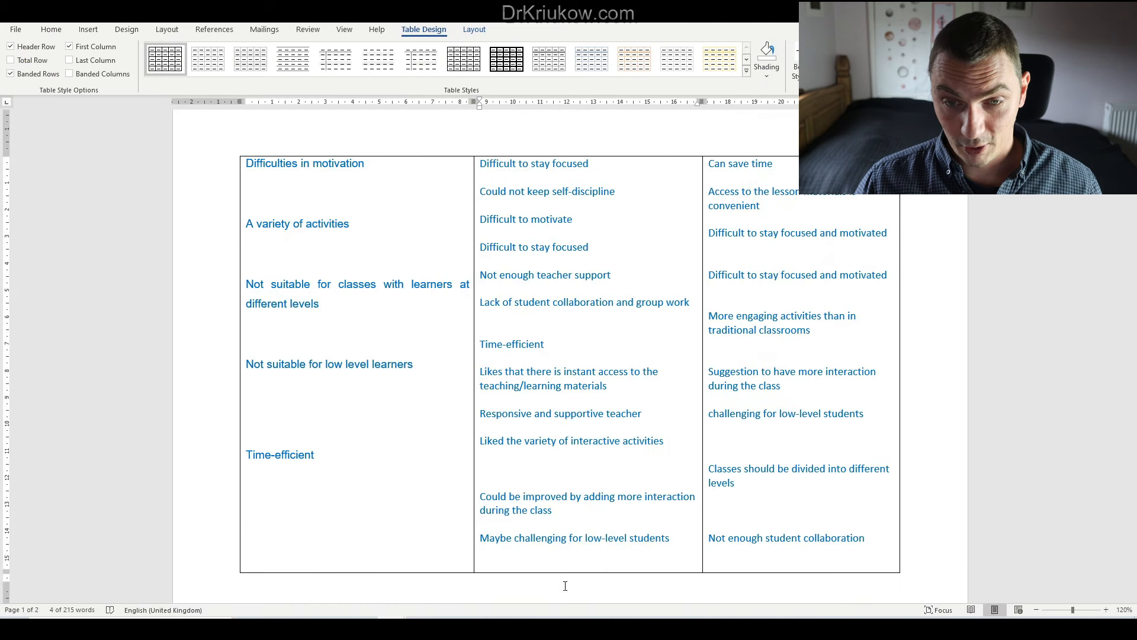
{"action": "left_click", "coordinate": [509, 169]}
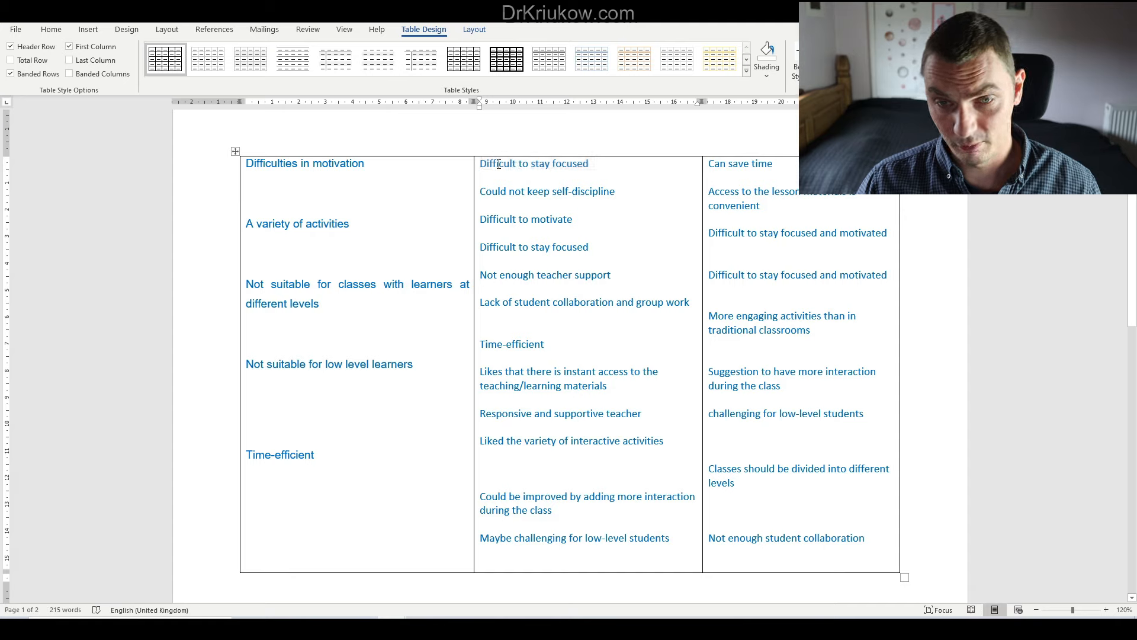
{"action": "left_click_drag", "start_coordinate": [506, 164], "coordinate": [594, 166]}
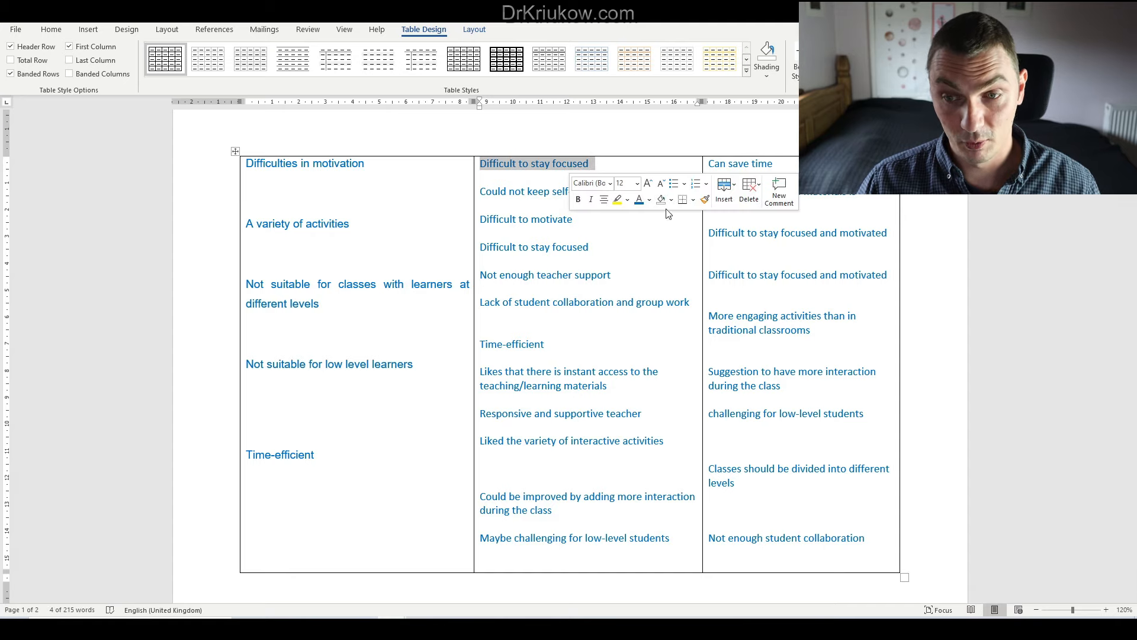
Step: In the third column's first "Difficult to stay focused and motivated" code, replace "and motivated" with the copied "Affected motivation" on a new line
{"action": "left_click", "coordinate": [830, 234]}
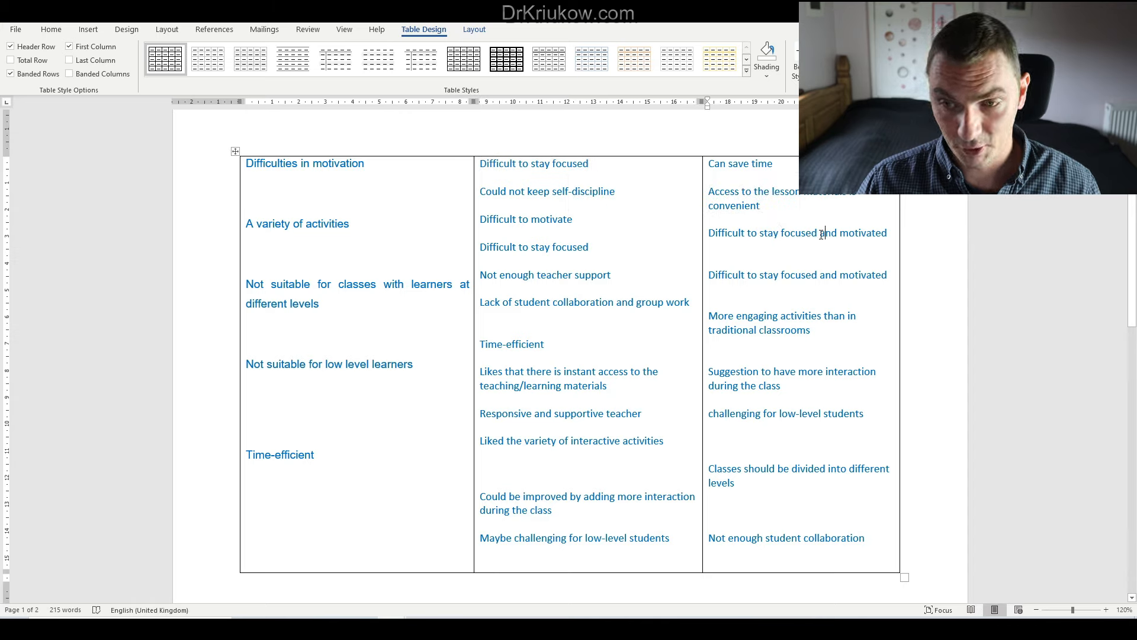
{"action": "left_click_drag", "start_coordinate": [825, 234], "coordinate": [881, 243]}
{"action": "key", "text": "Return"}
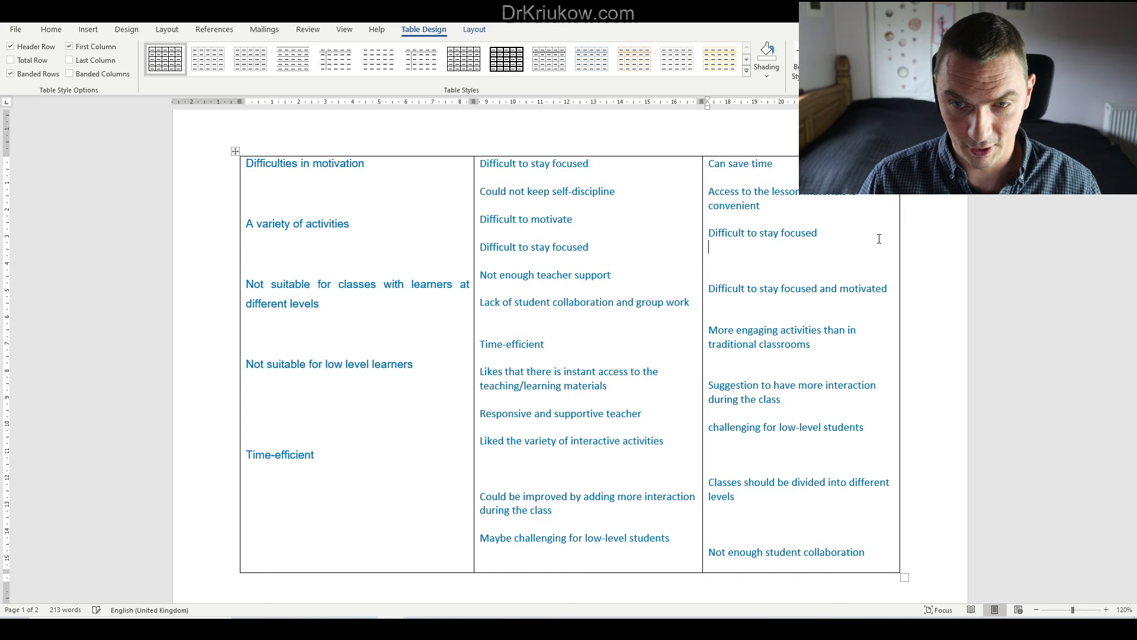
{"action": "key", "text": "ctrl+v"}
{"action": "left_click", "coordinate": [830, 234]}
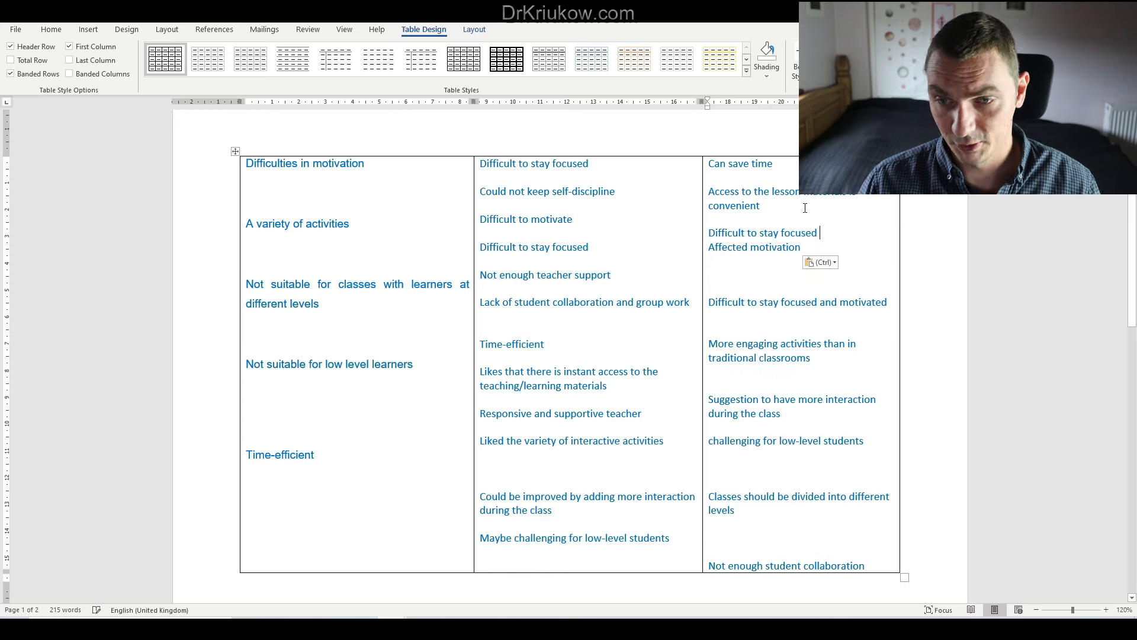
Step: Split the remaining "Difficult to stay focused and motivated" code in the third column after "focused", replacing "and motivated" with "Affected motivation"
{"action": "left_click", "coordinate": [818, 302]}
{"action": "key", "text": "Return"}
{"action": "key", "text": "shift+Right"}
{"action": "key", "text": "shift+Right"}
{"action": "key", "text": "shift+Right"}
{"action": "key", "text": "shift+Right"}
{"action": "key", "text": "shift+Right"}
{"action": "key", "text": "shift+Right"}
{"action": "key", "text": "shift+Right"}
{"action": "key", "text": "shift+Right"}
{"action": "key", "text": "shift+Right"}
{"action": "key", "text": "shift+Right"}
{"action": "key", "text": "shift+Right"}
{"action": "key", "text": "shift+Right"}
{"action": "key", "text": "shift+Right"}
{"action": "key", "text": "shift+Right"}
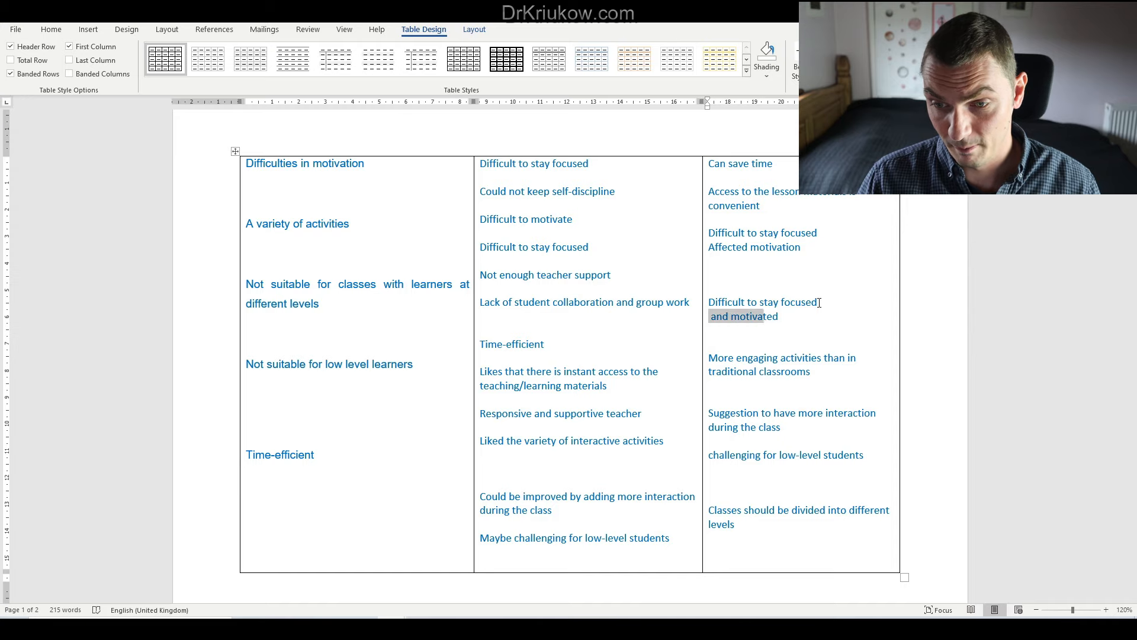
{"action": "key", "text": "ctrl+v"}
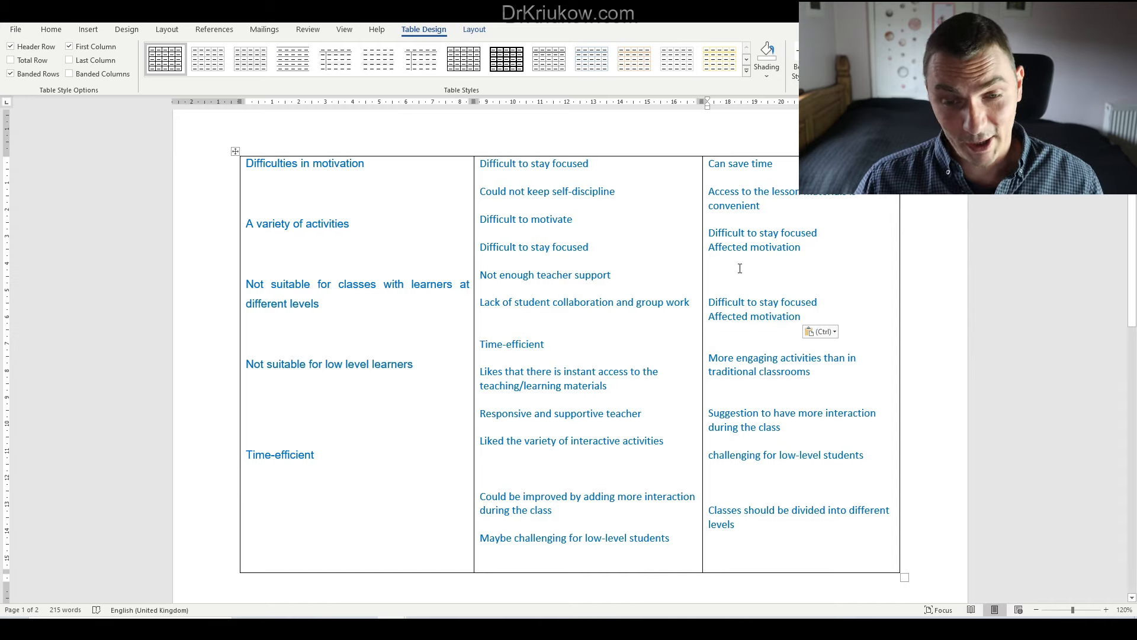
Step: Replace the "Difficult to motivate" code near the end of the third column with "Affected motivation"
{"action": "scroll", "coordinate": [740, 268], "scroll_direction": "down", "scroll_amount": 10}
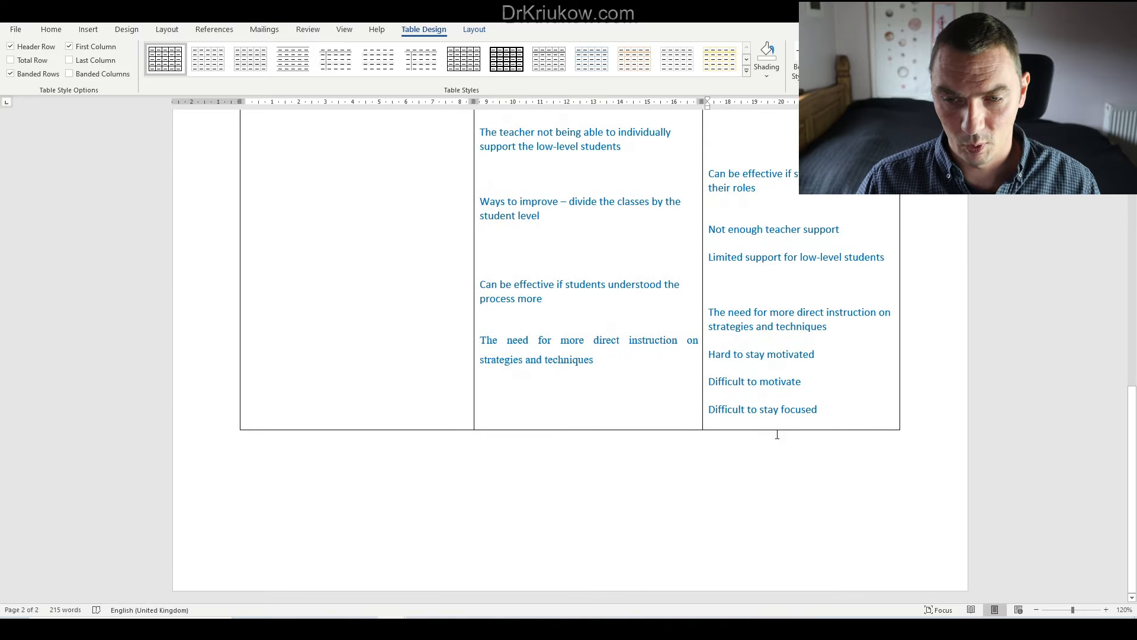
{"action": "scroll", "coordinate": [777, 435], "scroll_direction": "up", "scroll_amount": 2}
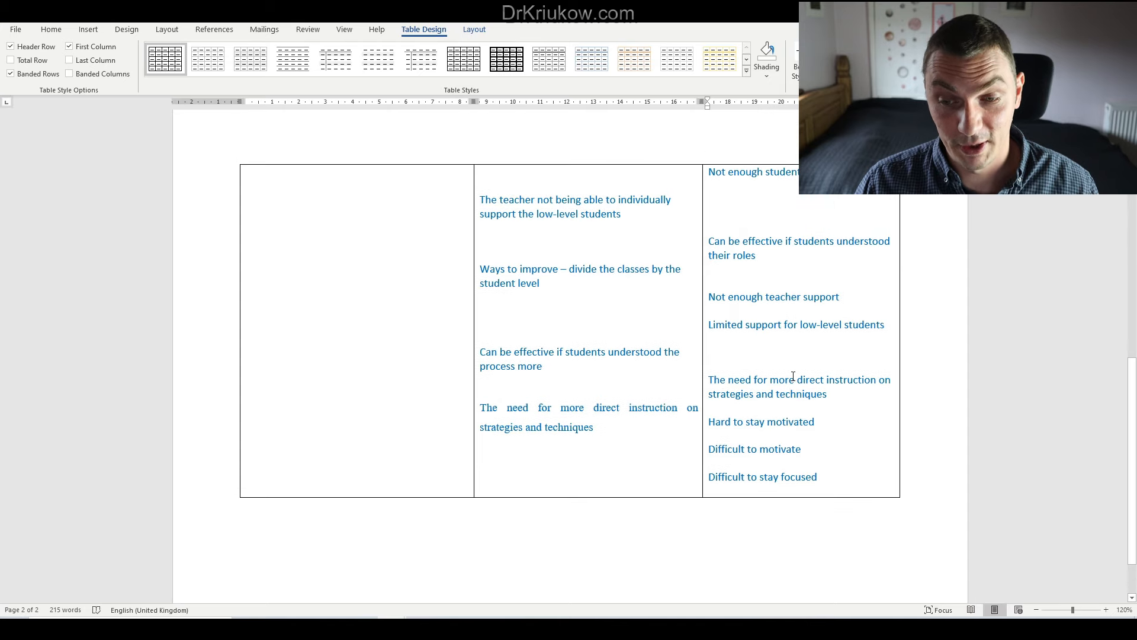
{"action": "scroll", "coordinate": [790, 391], "scroll_direction": "down", "scroll_amount": 1}
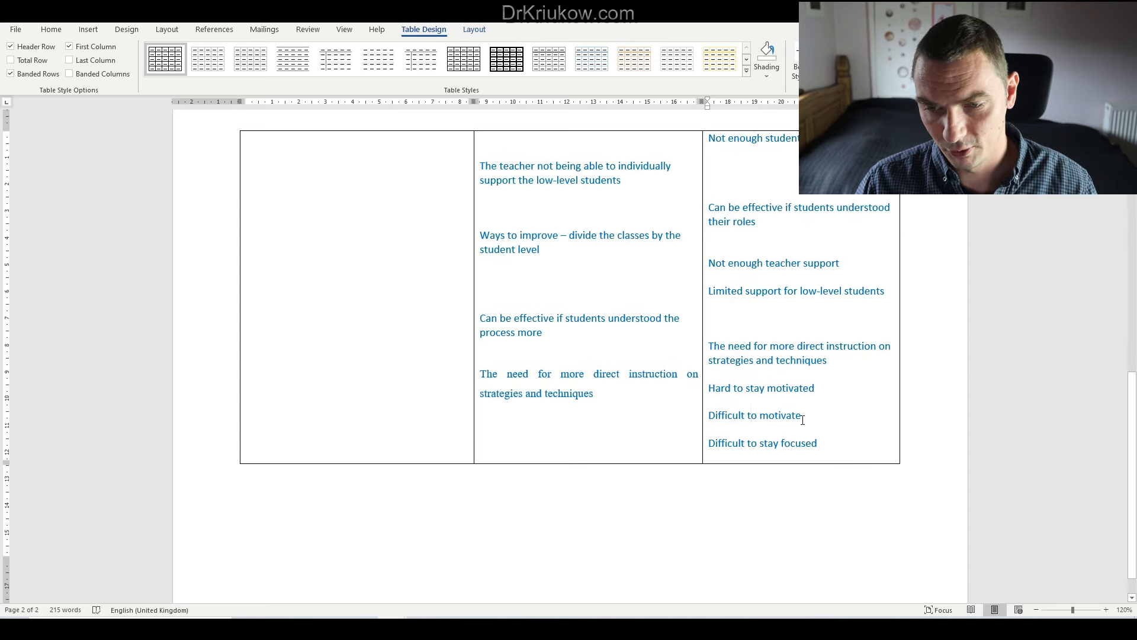
{"action": "left_click_drag", "start_coordinate": [803, 417], "coordinate": [720, 418]}
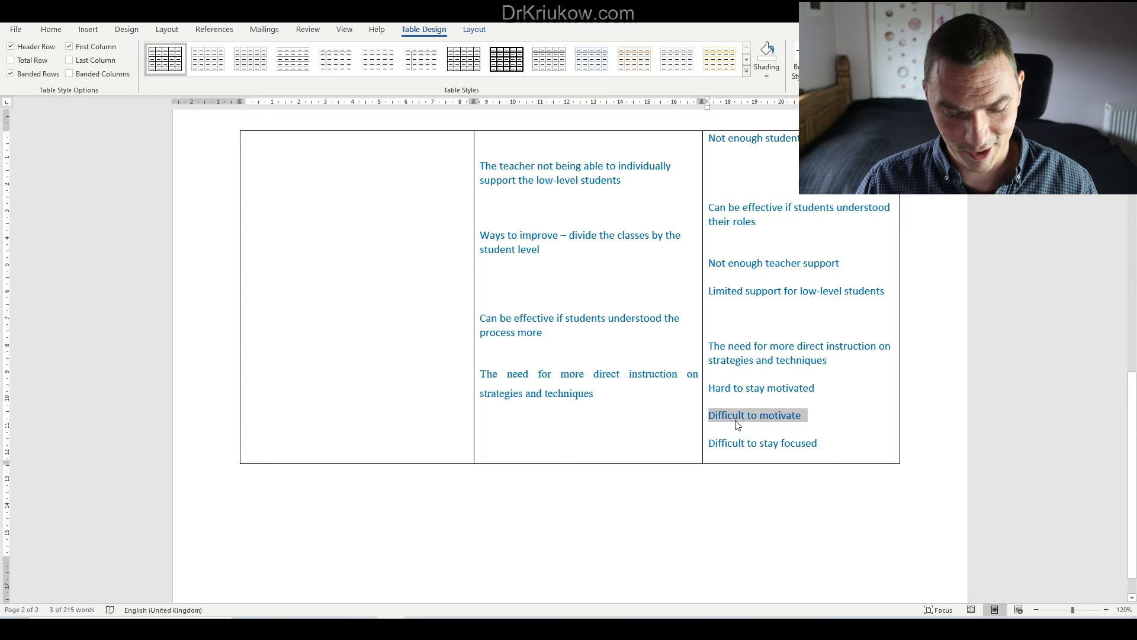
{"action": "type", "text": "Affected motivation"}
Step: Review the codes in all three columns of the combined table, comparing similar wording across the transcripts
{"action": "scroll", "coordinate": [802, 353], "scroll_direction": "up", "scroll_amount": 9}
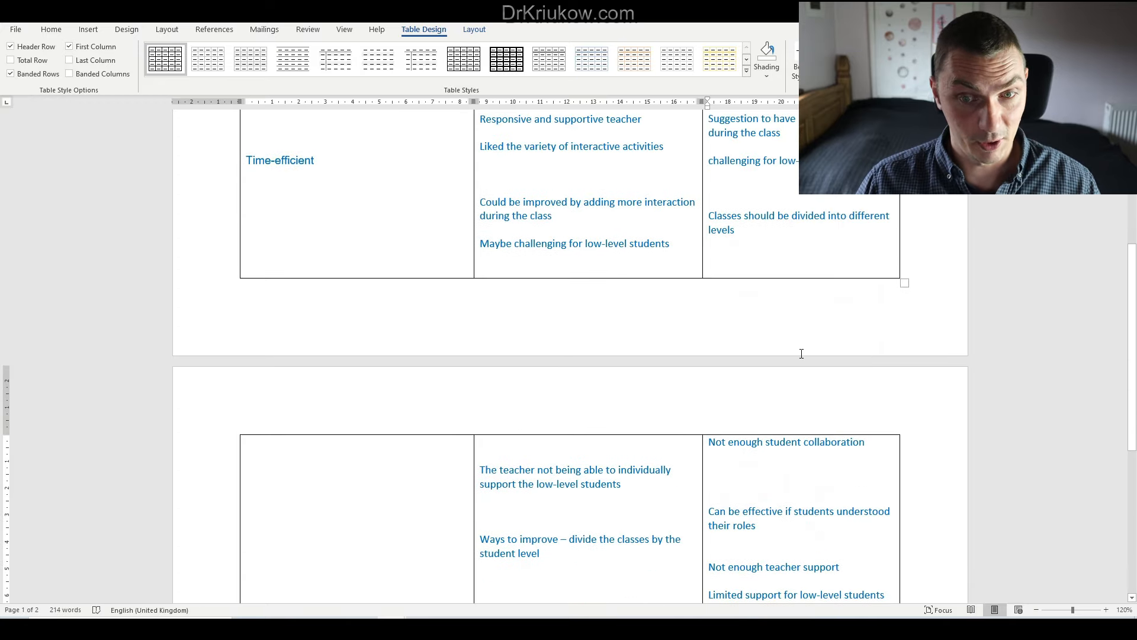
{"action": "scroll", "coordinate": [802, 353], "scroll_direction": "up", "scroll_amount": 10}
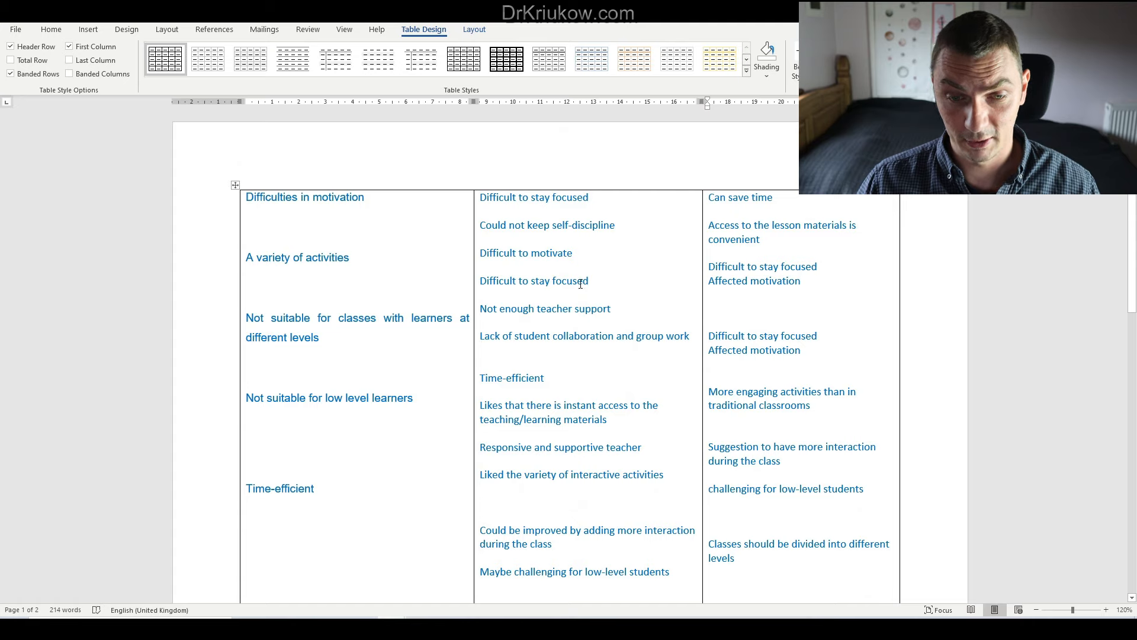
{"action": "left_click", "coordinate": [572, 263]}
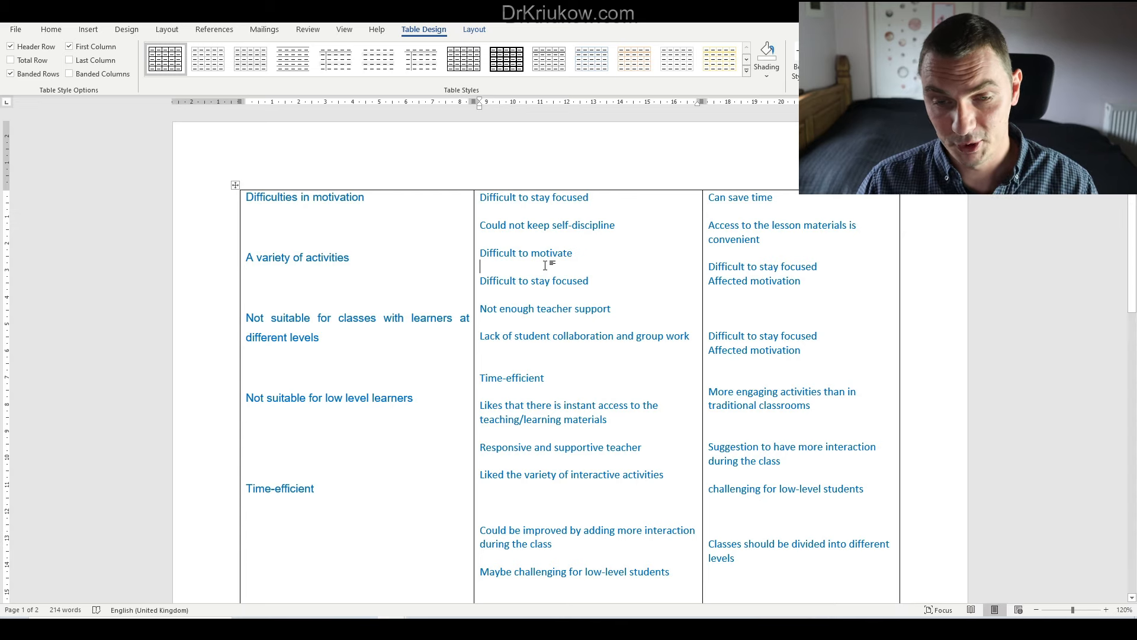
{"action": "scroll", "coordinate": [546, 266], "scroll_direction": "down", "scroll_amount": 3}
{"action": "scroll", "coordinate": [546, 265], "scroll_direction": "up", "scroll_amount": 3}
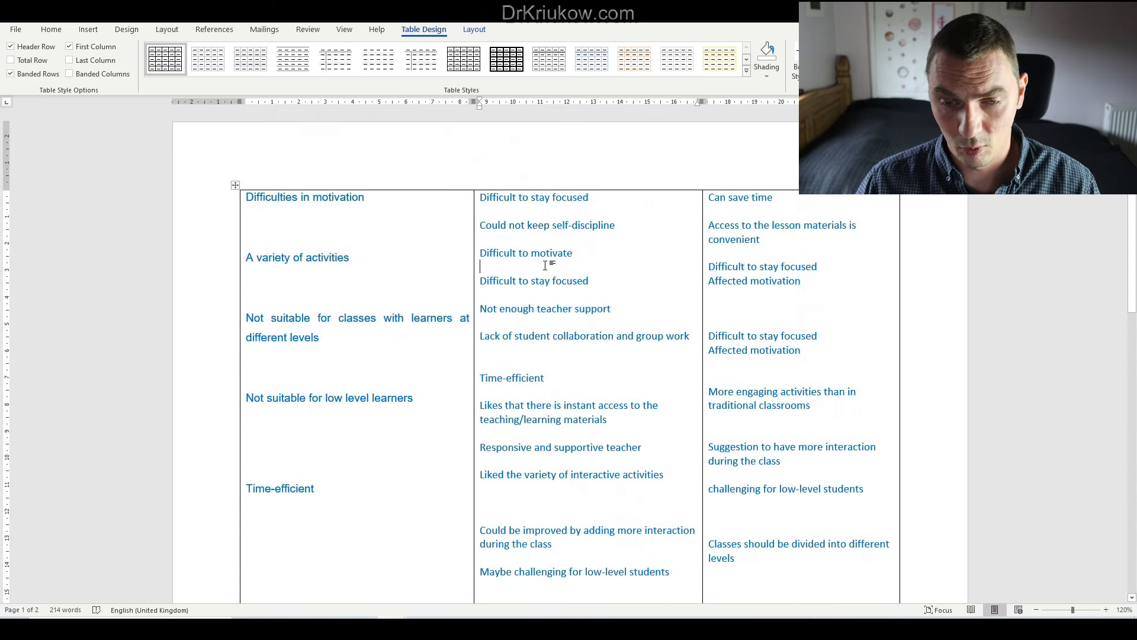
{"action": "scroll", "coordinate": [546, 265], "scroll_direction": "down", "scroll_amount": 10}
{"action": "scroll", "coordinate": [547, 278], "scroll_direction": "down", "scroll_amount": 3}
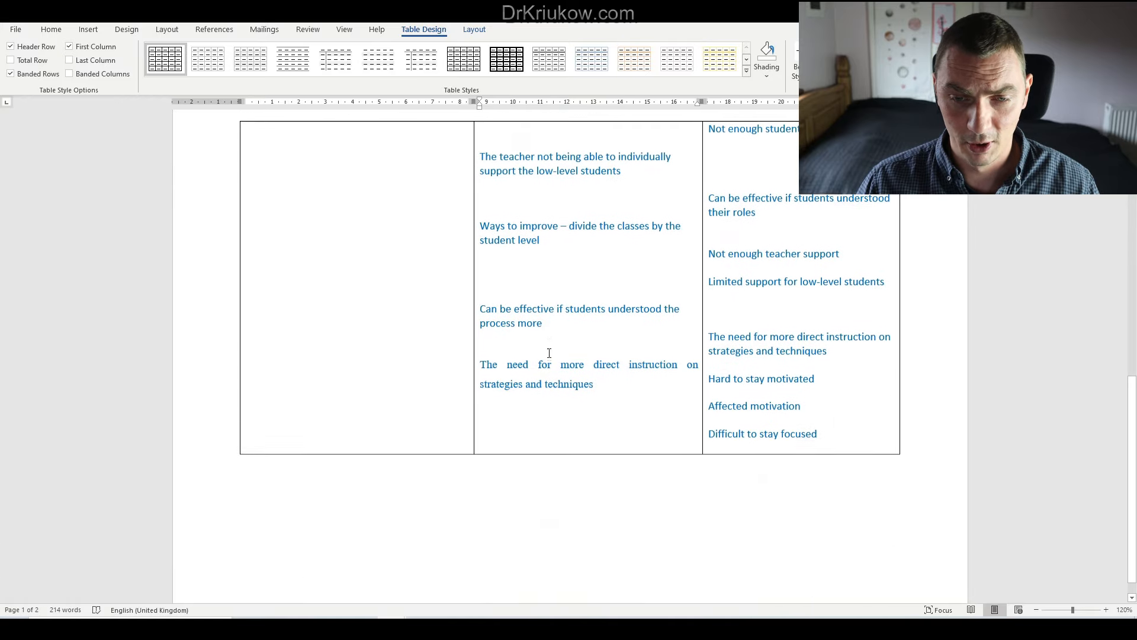
{"action": "left_click_drag", "start_coordinate": [583, 385], "coordinate": [578, 242]}
{"action": "scroll", "coordinate": [579, 241], "scroll_direction": "up", "scroll_amount": 5}
{"action": "scroll", "coordinate": [579, 242], "scroll_direction": "up", "scroll_amount": 4}
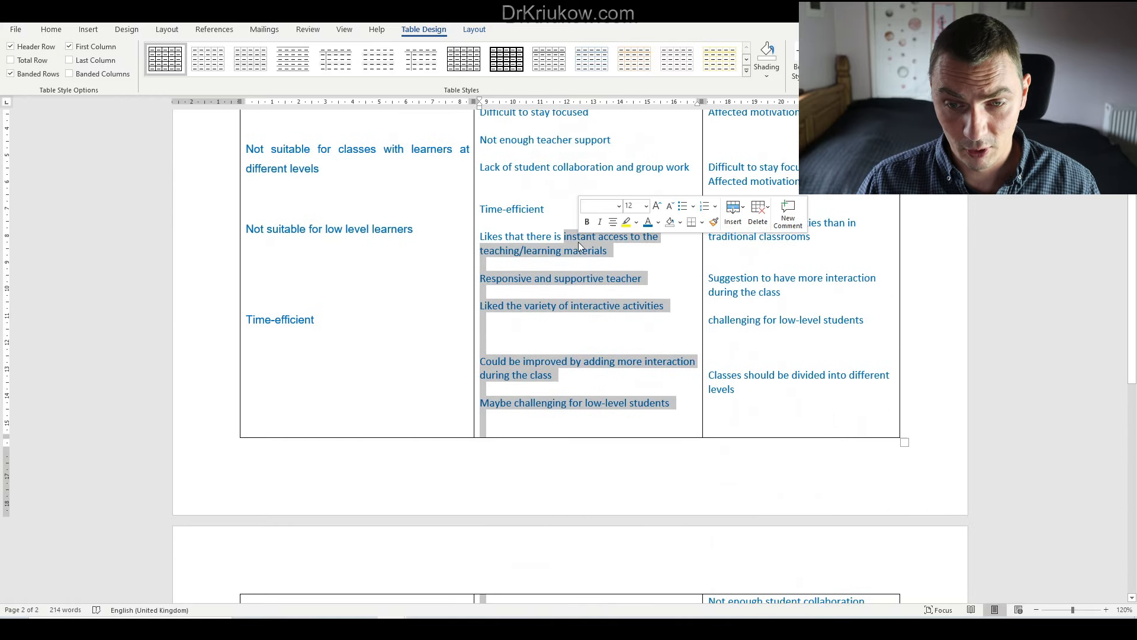
{"action": "scroll", "coordinate": [567, 293], "scroll_direction": "up", "scroll_amount": 3}
{"action": "scroll", "coordinate": [575, 271], "scroll_direction": "up", "scroll_amount": 1}
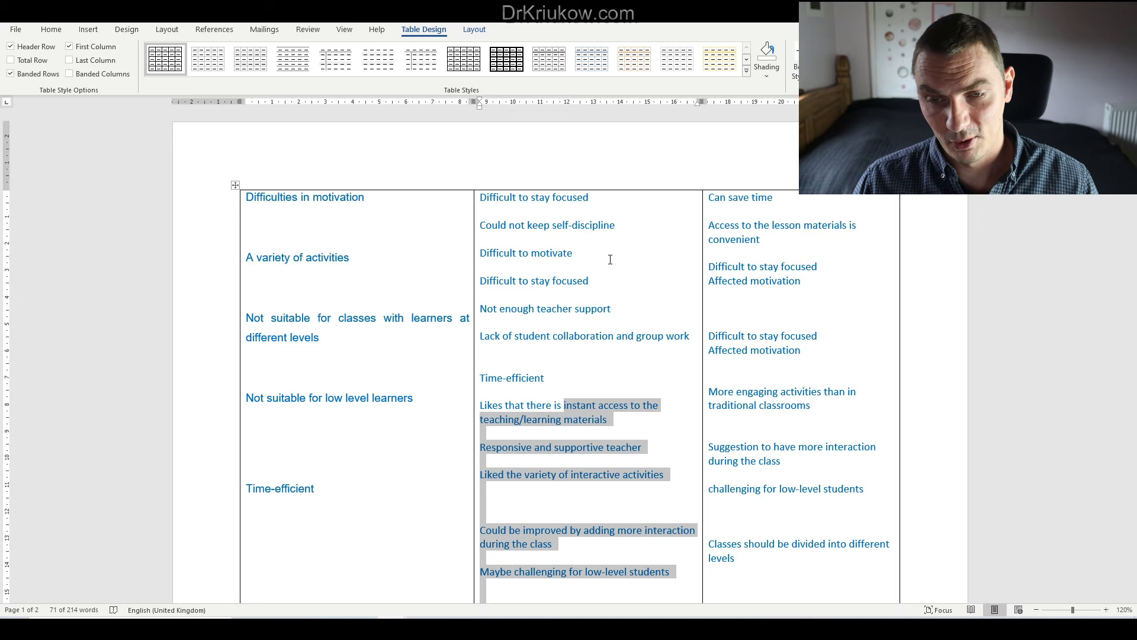
{"action": "scroll", "coordinate": [577, 297], "scroll_direction": "down", "scroll_amount": 3}
{"action": "scroll", "coordinate": [577, 298], "scroll_direction": "up", "scroll_amount": 3}
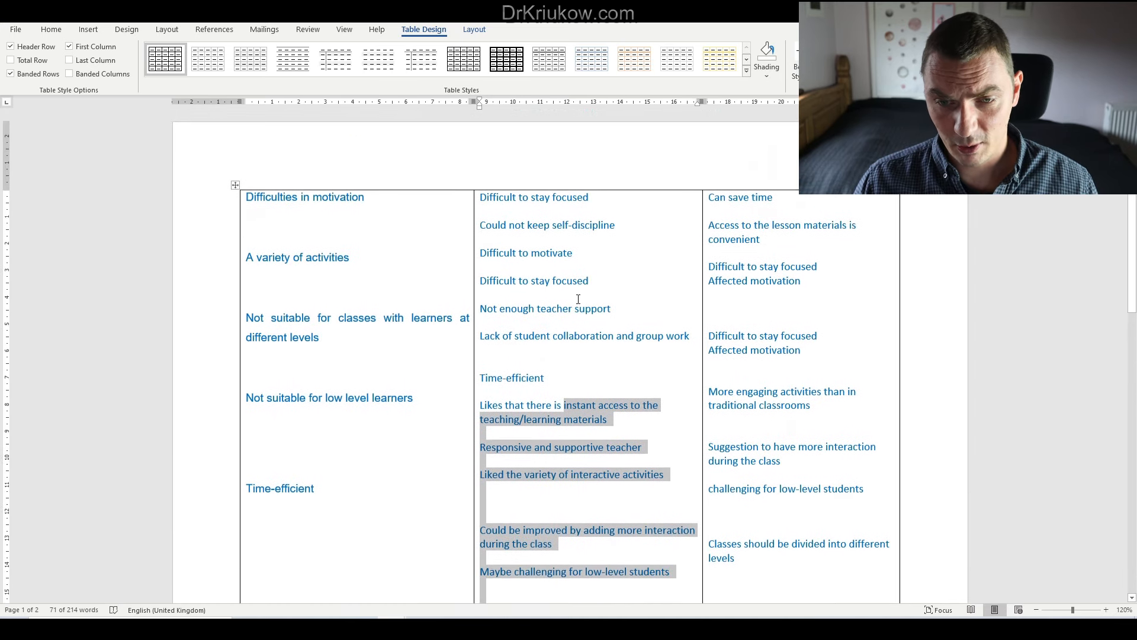
{"action": "left_click", "coordinate": [593, 294]}
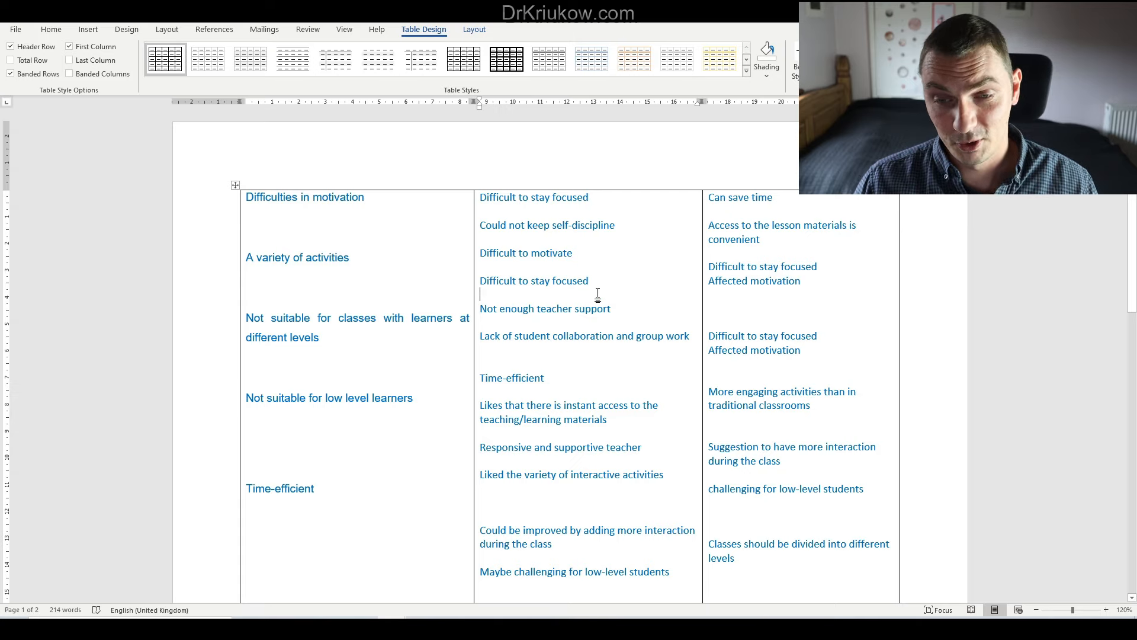
{"action": "left_click", "coordinate": [591, 289]}
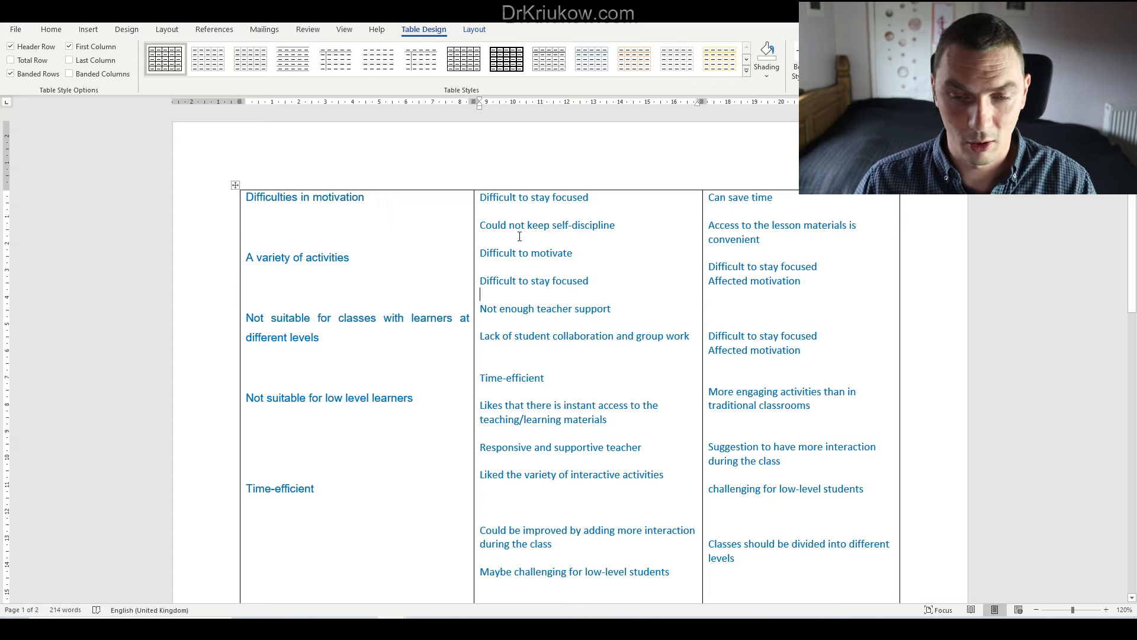
{"action": "scroll", "coordinate": [520, 237], "scroll_direction": "down", "scroll_amount": 3}
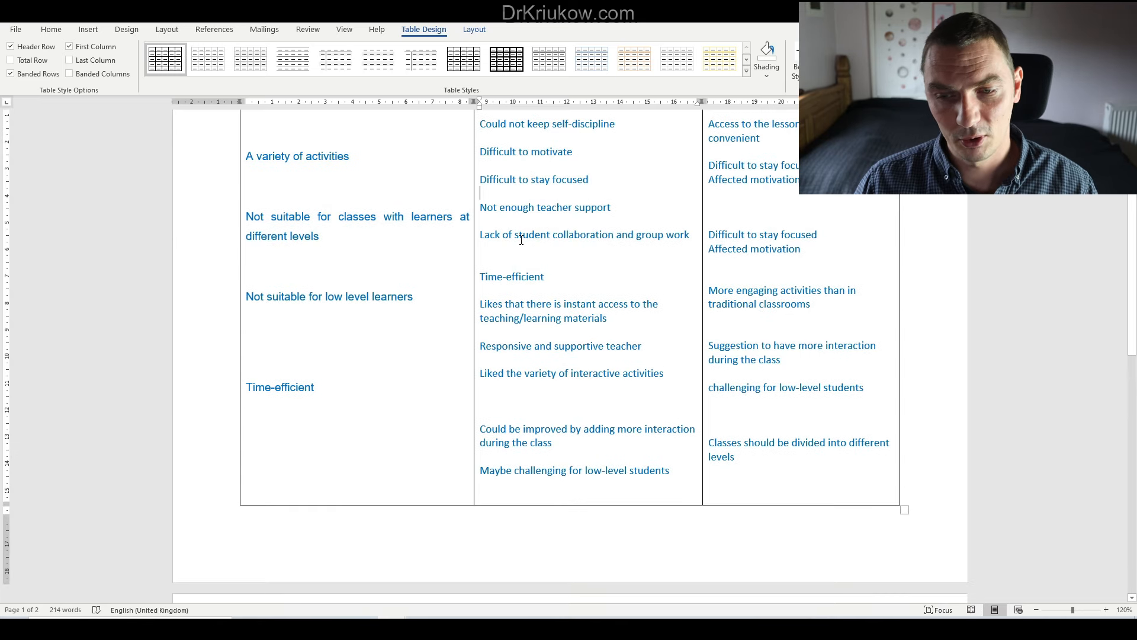
{"action": "scroll", "coordinate": [521, 240], "scroll_direction": "up", "scroll_amount": 3}
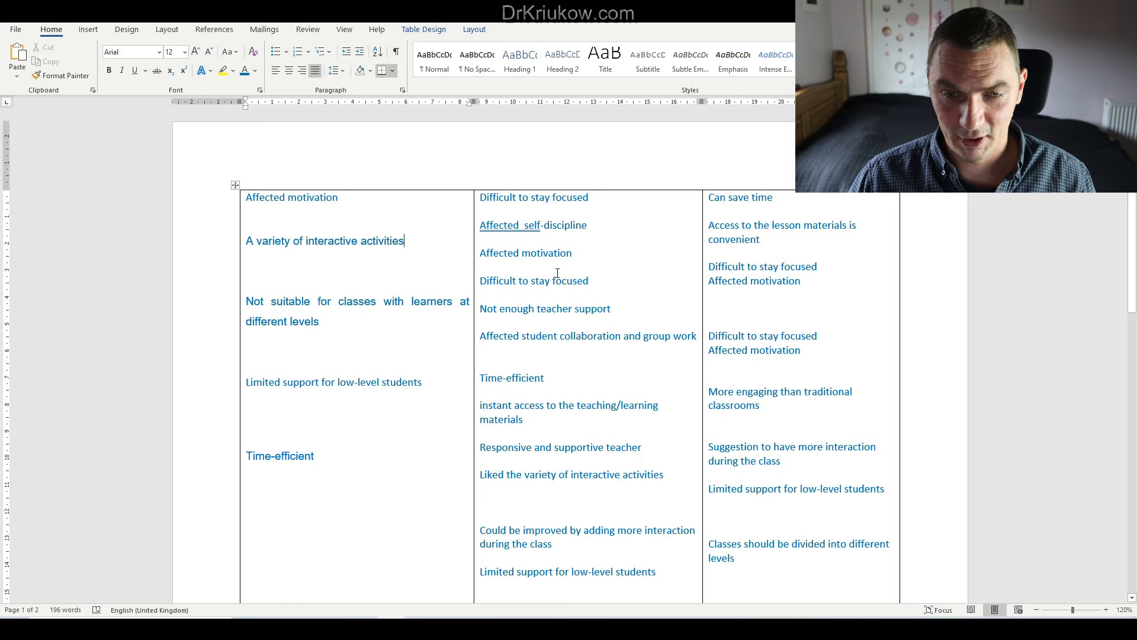
{"action": "scroll", "coordinate": [556, 272], "scroll_direction": "down", "scroll_amount": 4}
{"action": "scroll", "coordinate": [556, 271], "scroll_direction": "up", "scroll_amount": 4}
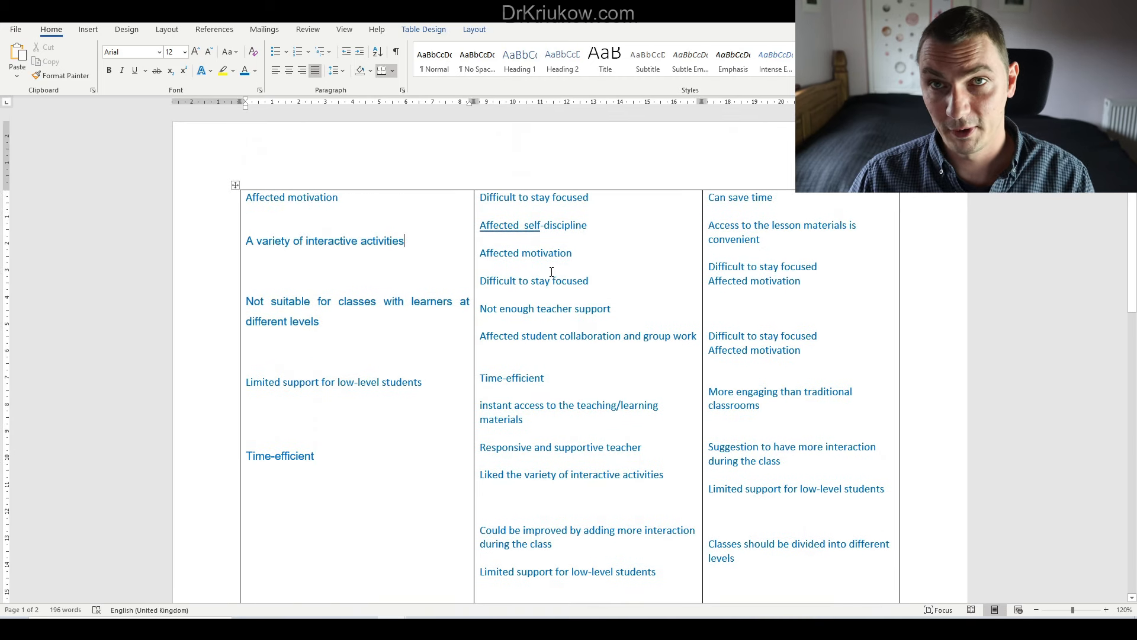
{"action": "scroll", "coordinate": [565, 302], "scroll_direction": "down", "scroll_amount": 2}
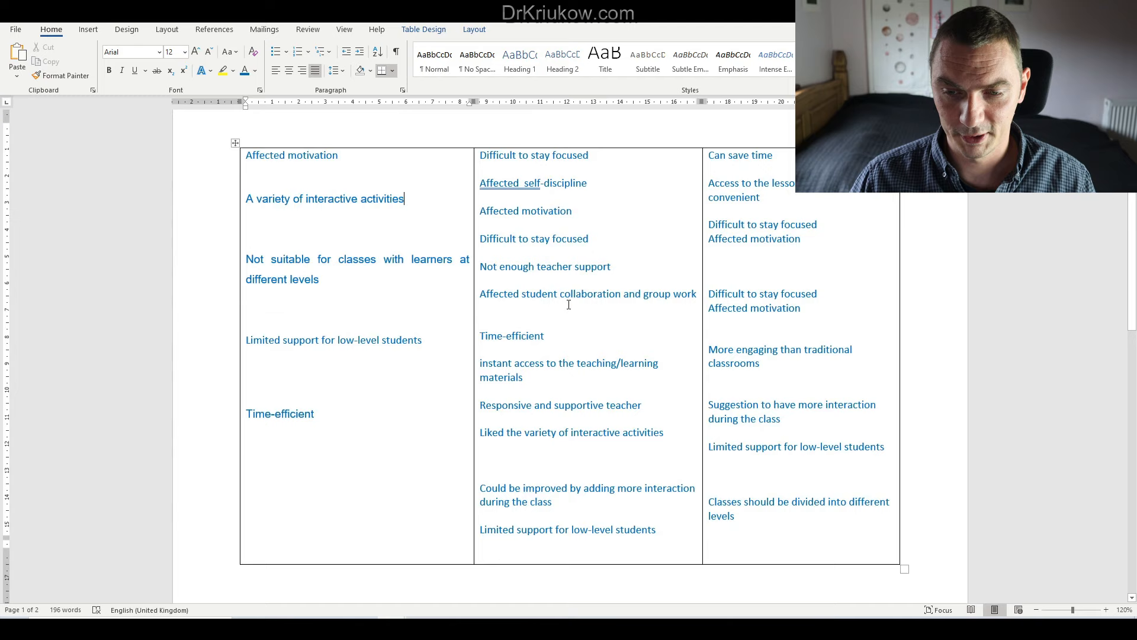
{"action": "scroll", "coordinate": [566, 304], "scroll_direction": "up", "scroll_amount": 2}
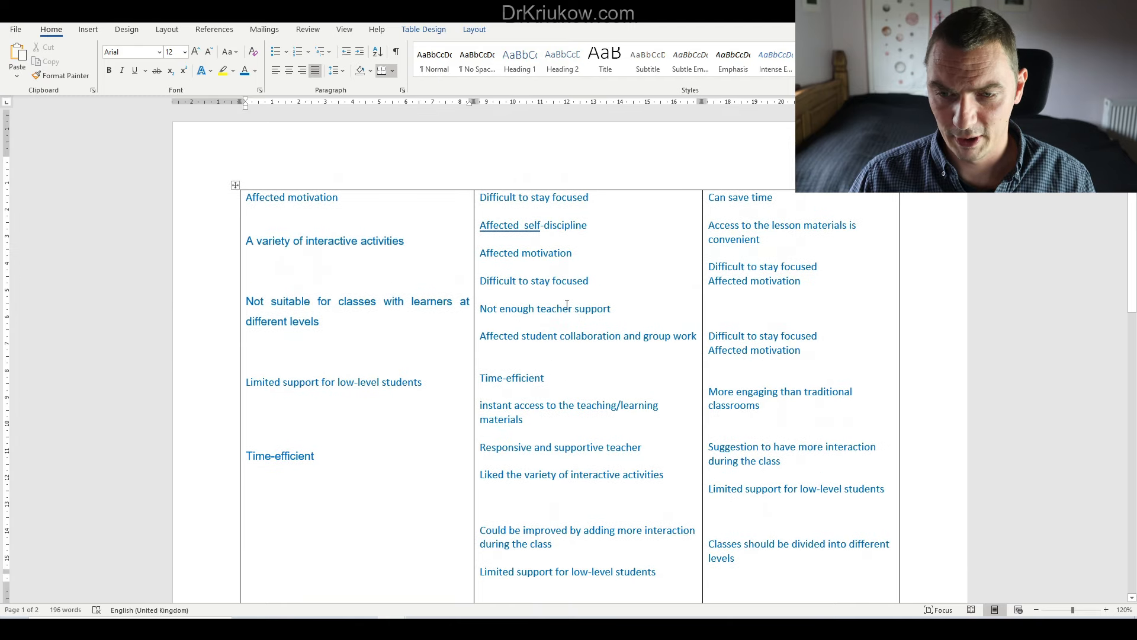
Step: Examine the combined table on both pages for codes that can be grouped under common categories
{"action": "scroll", "coordinate": [567, 304], "scroll_direction": "down", "scroll_amount": 5}
{"action": "scroll", "coordinate": [566, 303], "scroll_direction": "up", "scroll_amount": 2}
{"action": "scroll", "coordinate": [566, 304], "scroll_direction": "up", "scroll_amount": 2}
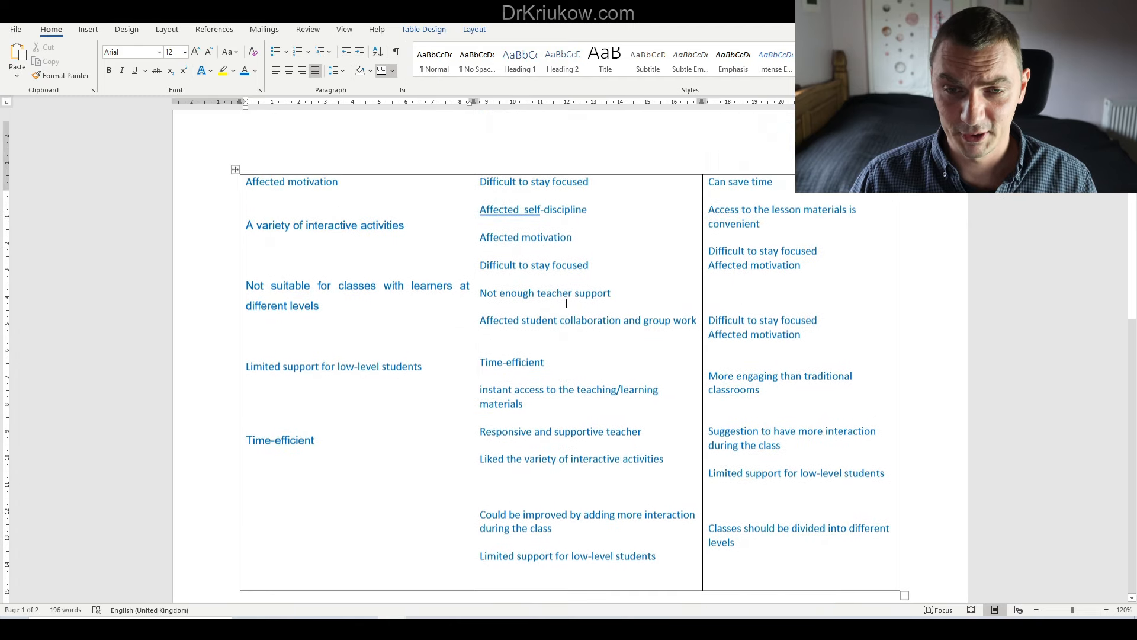
{"action": "scroll", "coordinate": [566, 304], "scroll_direction": "down", "scroll_amount": 2}
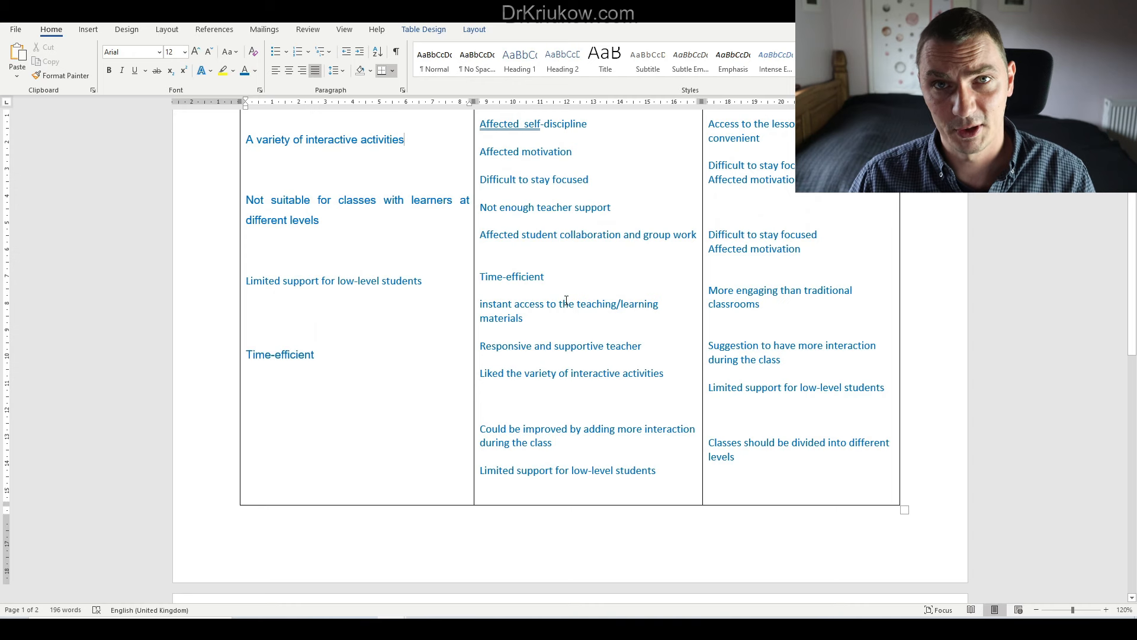
{"action": "scroll", "coordinate": [566, 284], "scroll_direction": "up", "scroll_amount": 3}
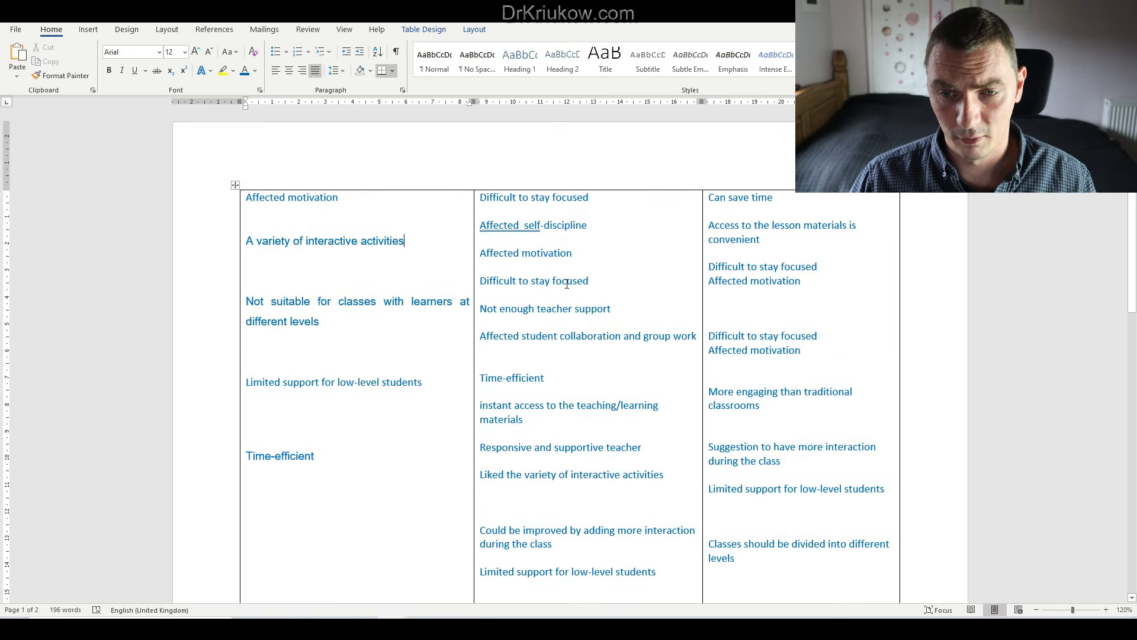
{"action": "scroll", "coordinate": [567, 283], "scroll_direction": "down", "scroll_amount": 2}
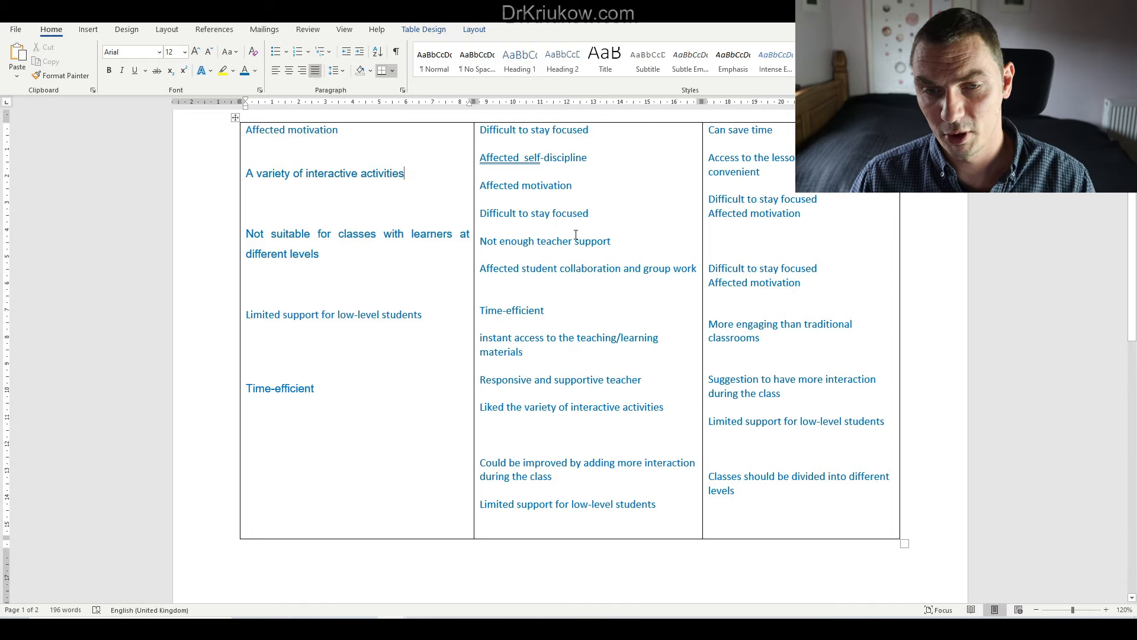
{"action": "scroll", "coordinate": [575, 238], "scroll_direction": "down", "scroll_amount": 5}
{"action": "scroll", "coordinate": [576, 238], "scroll_direction": "down", "scroll_amount": 2}
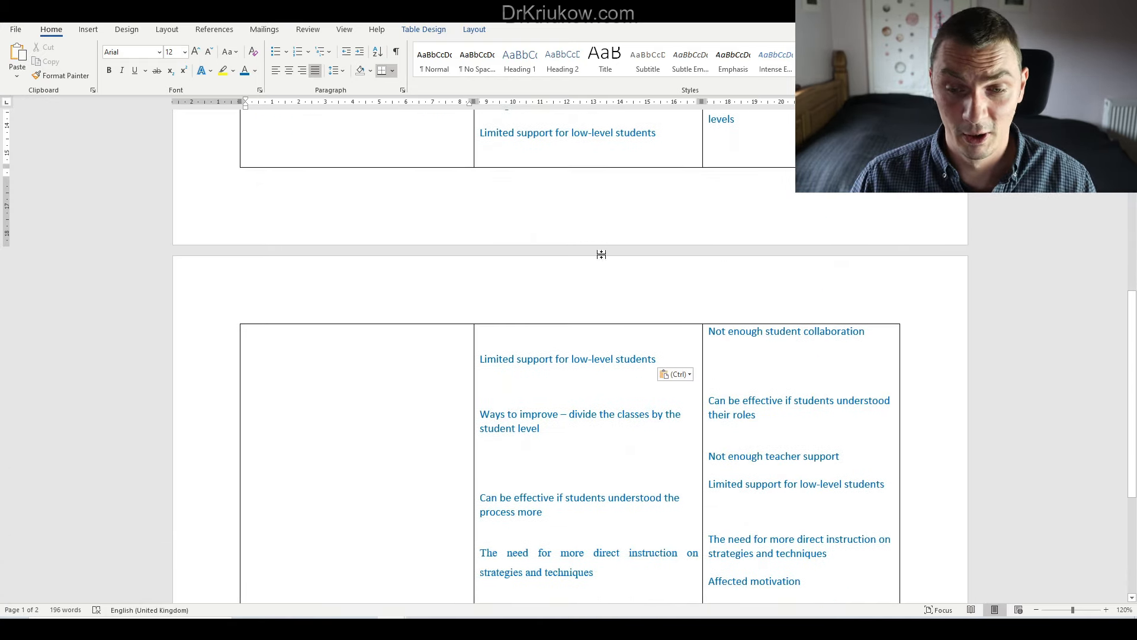
{"action": "scroll", "coordinate": [580, 237], "scroll_direction": "up", "scroll_amount": 7}
{"action": "scroll", "coordinate": [596, 275], "scroll_direction": "down", "scroll_amount": 3}
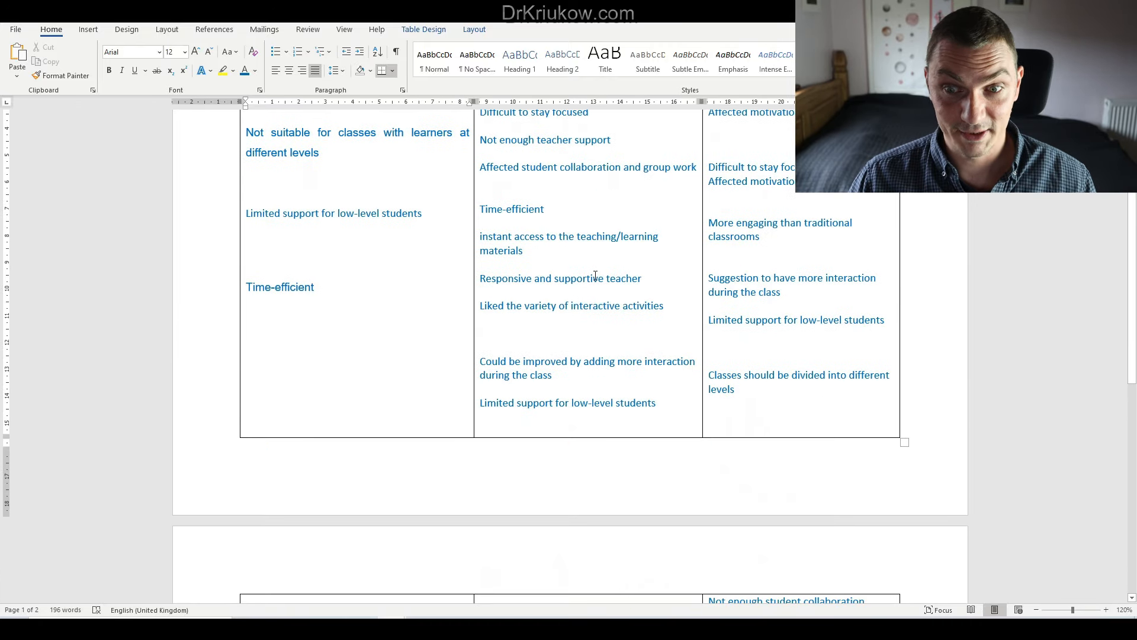
{"action": "scroll", "coordinate": [596, 276], "scroll_direction": "down", "scroll_amount": 1}
{"action": "scroll", "coordinate": [592, 277], "scroll_direction": "up", "scroll_amount": 4}
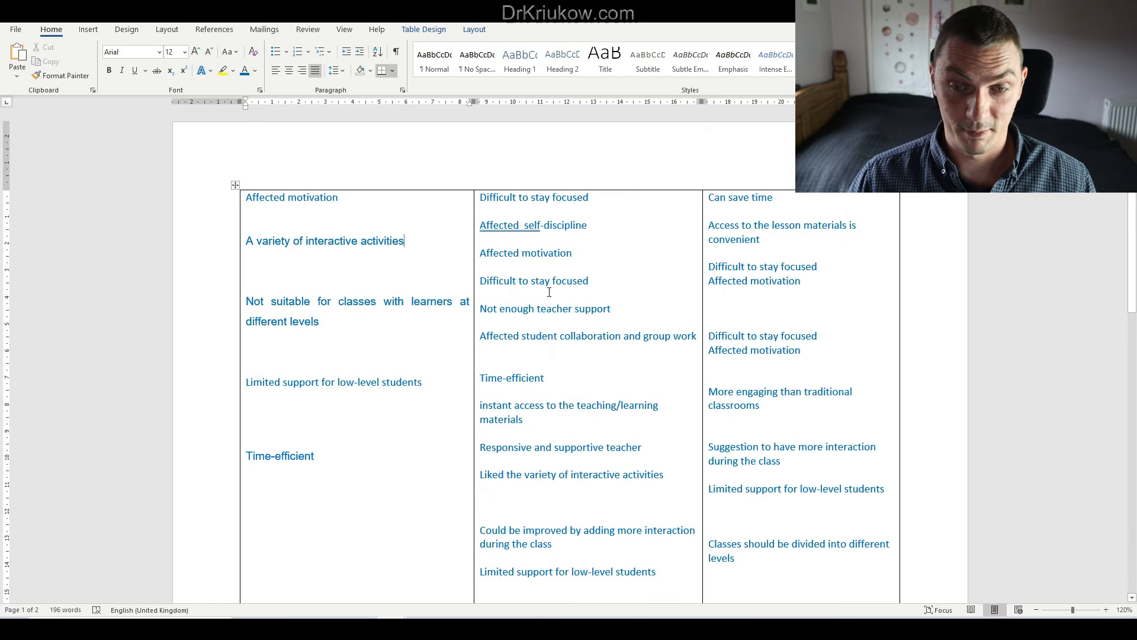
{"action": "scroll", "coordinate": [549, 291], "scroll_direction": "down", "scroll_amount": 1}
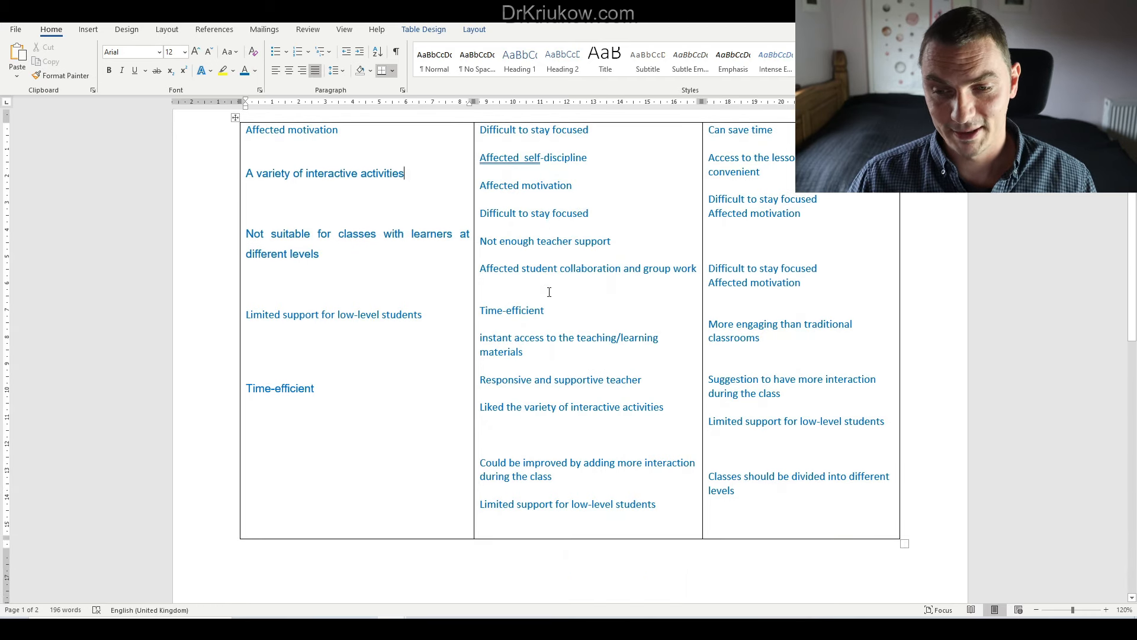
{"action": "scroll", "coordinate": [549, 292], "scroll_direction": "up", "scroll_amount": 1}
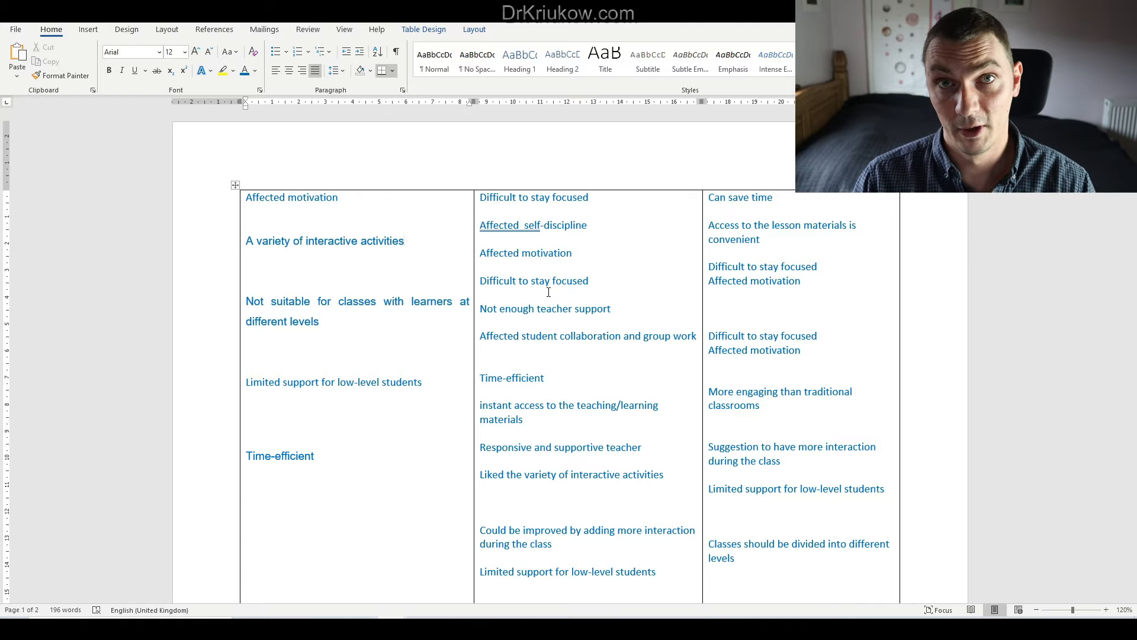
{"action": "scroll", "coordinate": [549, 292], "scroll_direction": "down", "scroll_amount": 5}
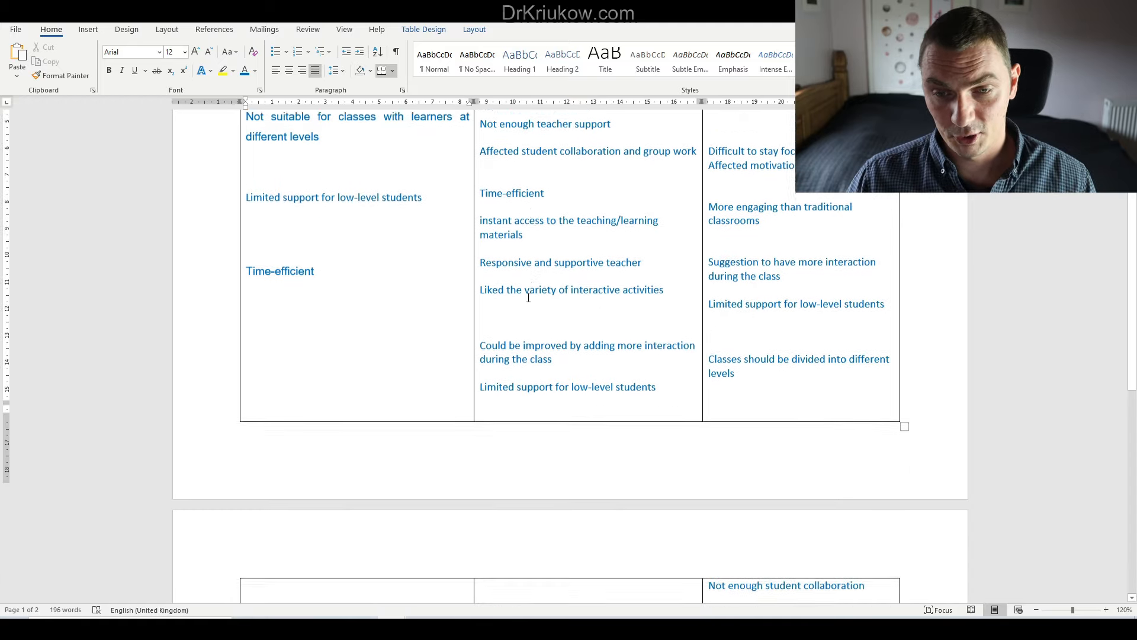
{"action": "scroll", "coordinate": [421, 322], "scroll_direction": "up", "scroll_amount": 3}
{"action": "scroll", "coordinate": [365, 367], "scroll_direction": "down", "scroll_amount": 2}
{"action": "scroll", "coordinate": [364, 369], "scroll_direction": "down", "scroll_amount": 7}
{"action": "scroll", "coordinate": [363, 369], "scroll_direction": "up", "scroll_amount": 4}
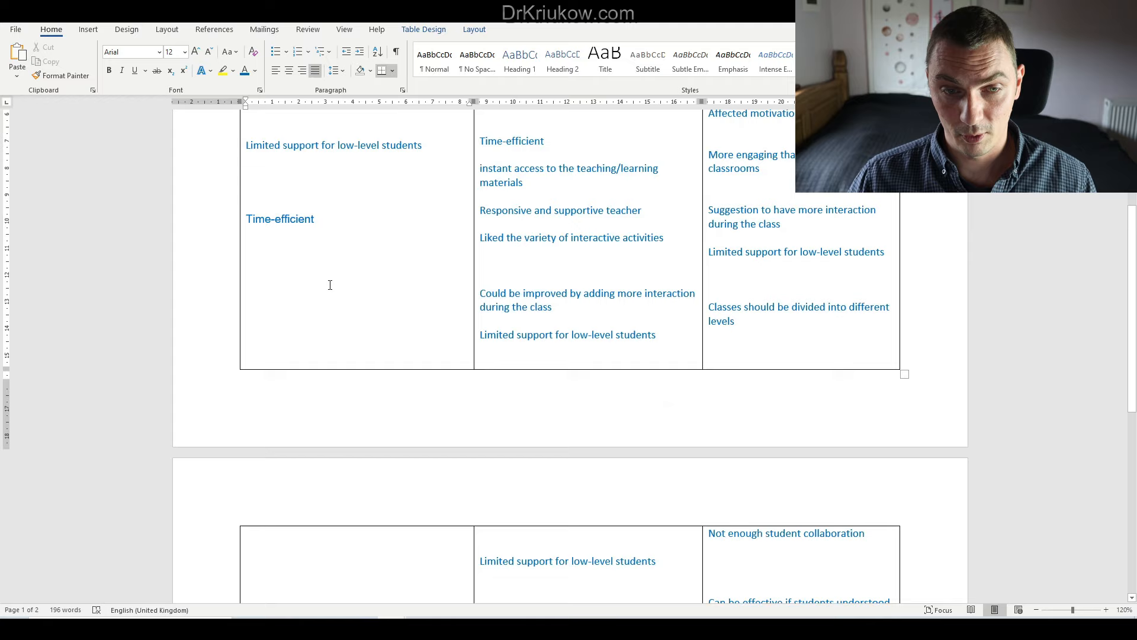
Step: Copy all the codes from the first column and paste them as plain text below the combined table
{"action": "scroll", "coordinate": [323, 220], "scroll_direction": "up", "scroll_amount": 4}
{"action": "left_click_drag", "start_coordinate": [338, 221], "coordinate": [231, 198]}
{"action": "key", "text": "ctrl+c"}
{"action": "scroll", "coordinate": [322, 220], "scroll_direction": "up", "scroll_amount": 2}
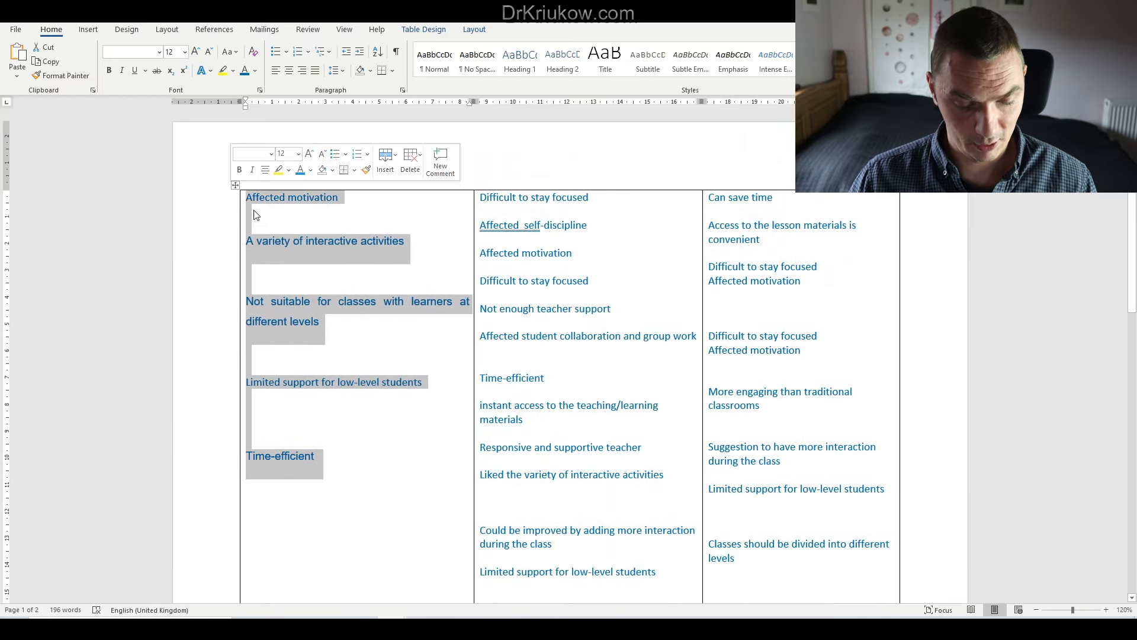
{"action": "scroll", "coordinate": [449, 297], "scroll_direction": "down", "scroll_amount": 6}
{"action": "scroll", "coordinate": [450, 296], "scroll_direction": "down", "scroll_amount": 7}
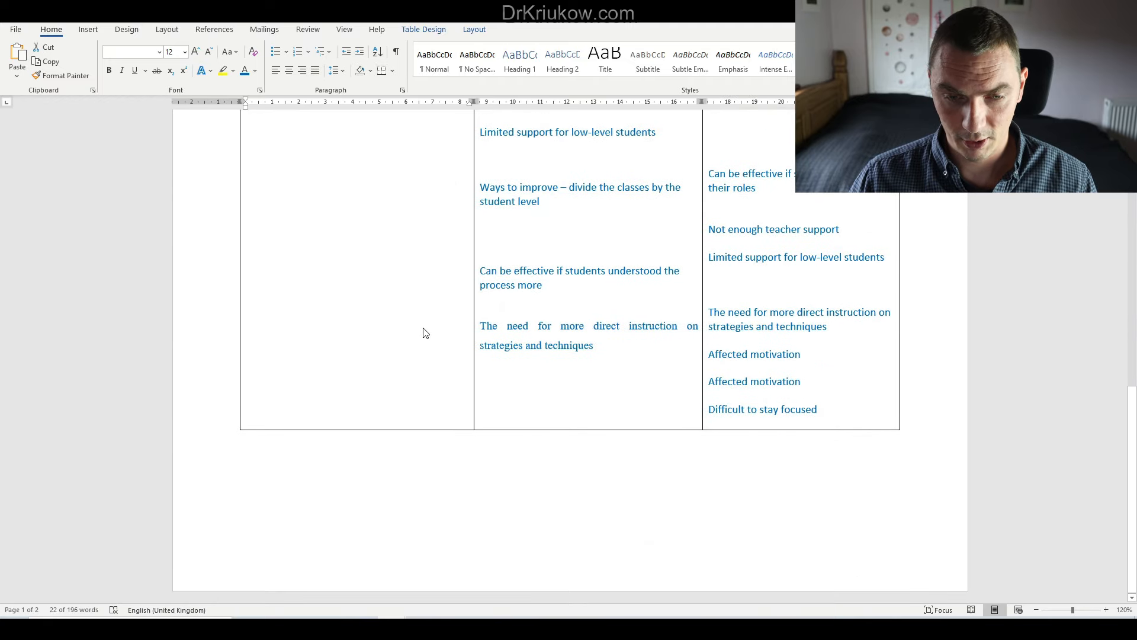
{"action": "left_click", "coordinate": [341, 473]}
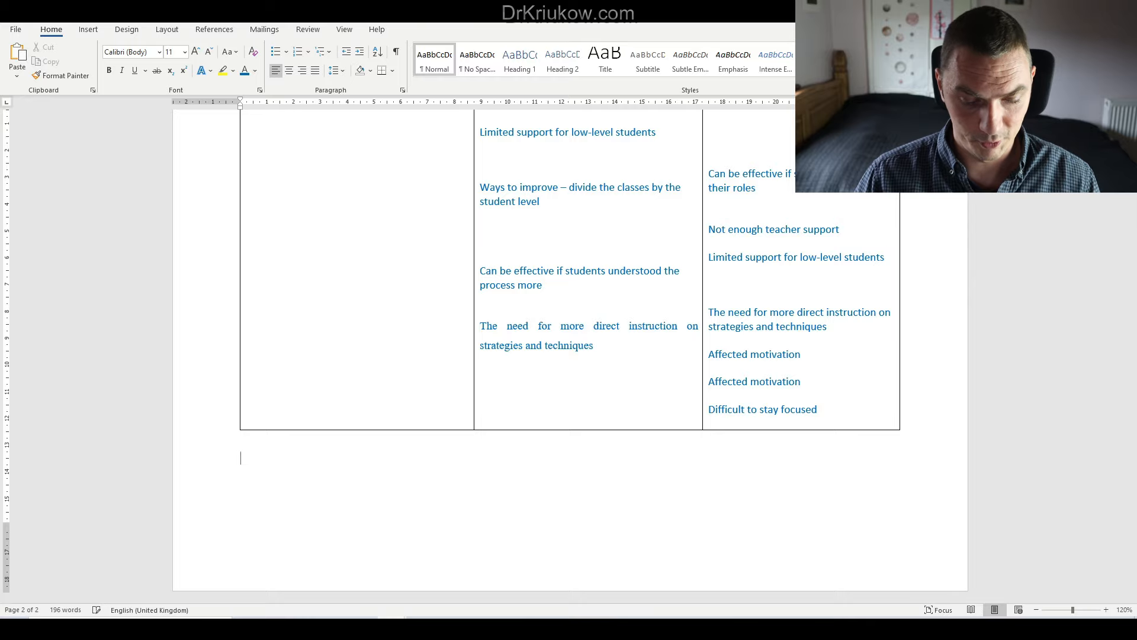
{"action": "key", "text": "ctrl+v"}
Step: Copy all the codes from the second column and paste them below "Time-efficient" at the end of the list
{"action": "scroll", "coordinate": [503, 322], "scroll_direction": "up", "scroll_amount": 7}
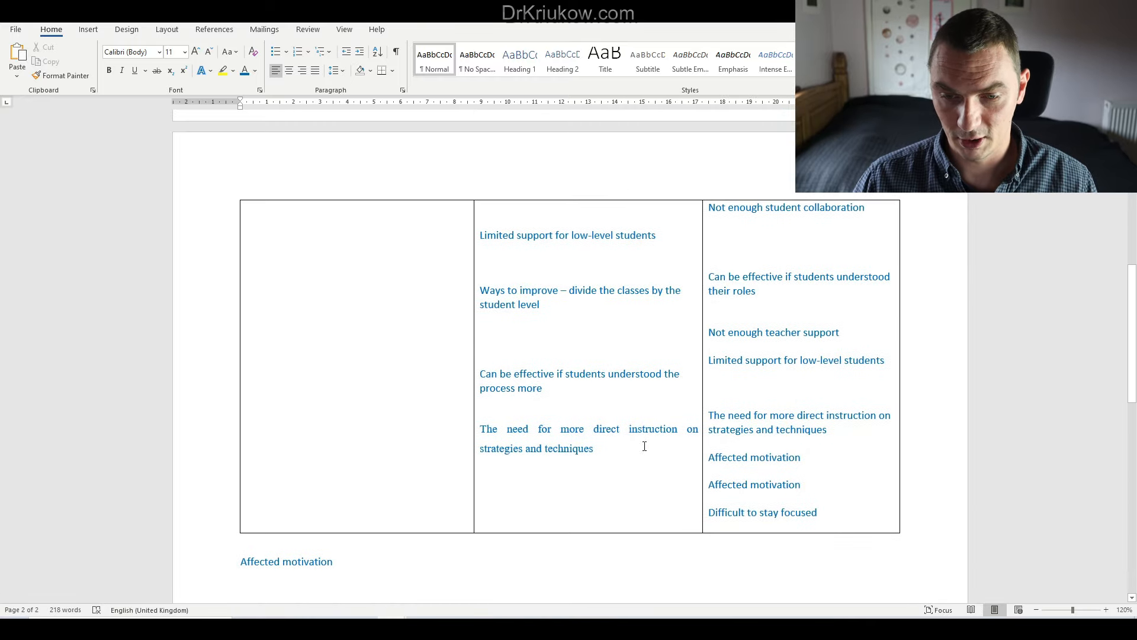
{"action": "left_click_drag", "start_coordinate": [643, 448], "coordinate": [489, 205]}
{"action": "scroll", "coordinate": [571, 380], "scroll_direction": "up", "scroll_amount": 5}
{"action": "scroll", "coordinate": [570, 380], "scroll_direction": "up", "scroll_amount": 5}
{"action": "scroll", "coordinate": [825, 439], "scroll_direction": "down", "scroll_amount": 15}
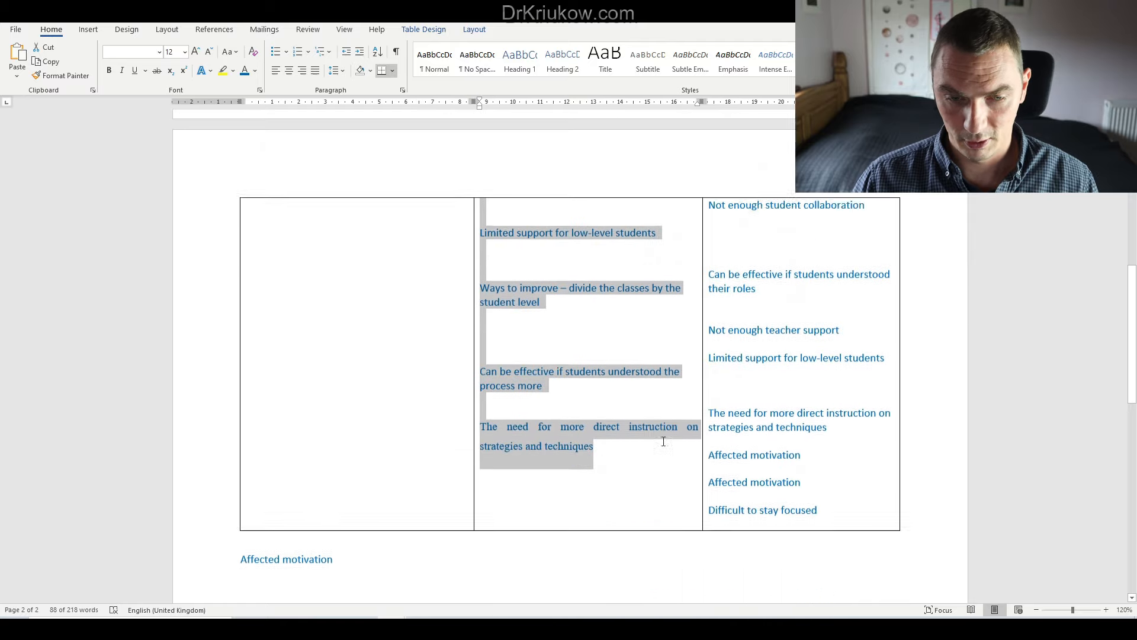
{"action": "left_click", "coordinate": [261, 343]}
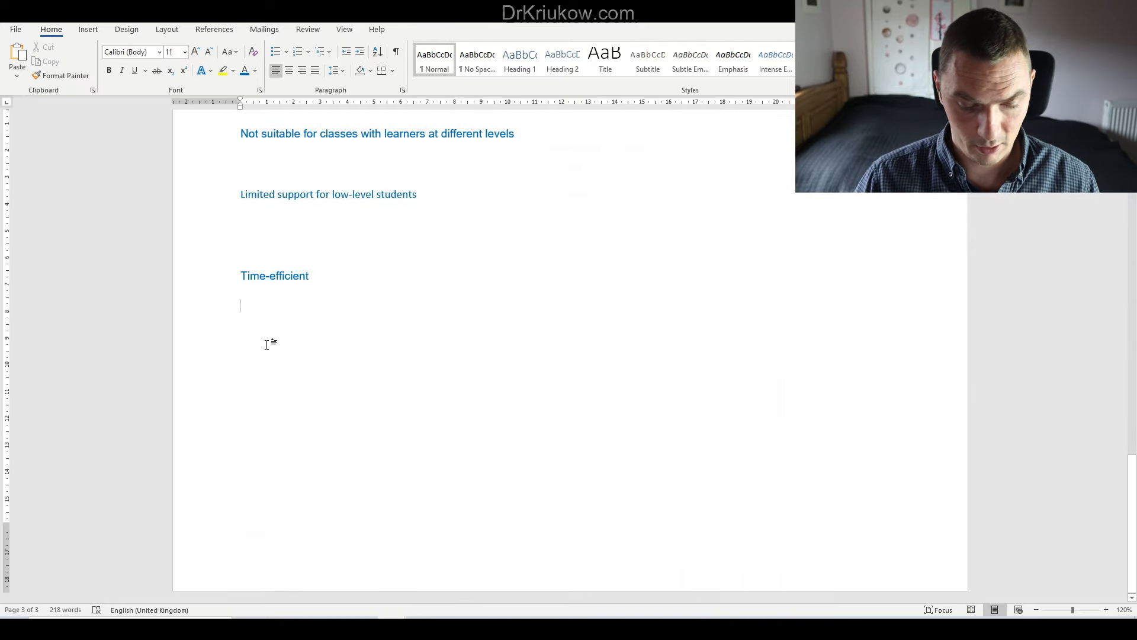
{"action": "key", "text": "ctrl+v"}
Step: Replace the "Can save time" code at the start of the third column with "Time-efficient"
{"action": "scroll", "coordinate": [786, 295], "scroll_direction": "up", "scroll_amount": 15}
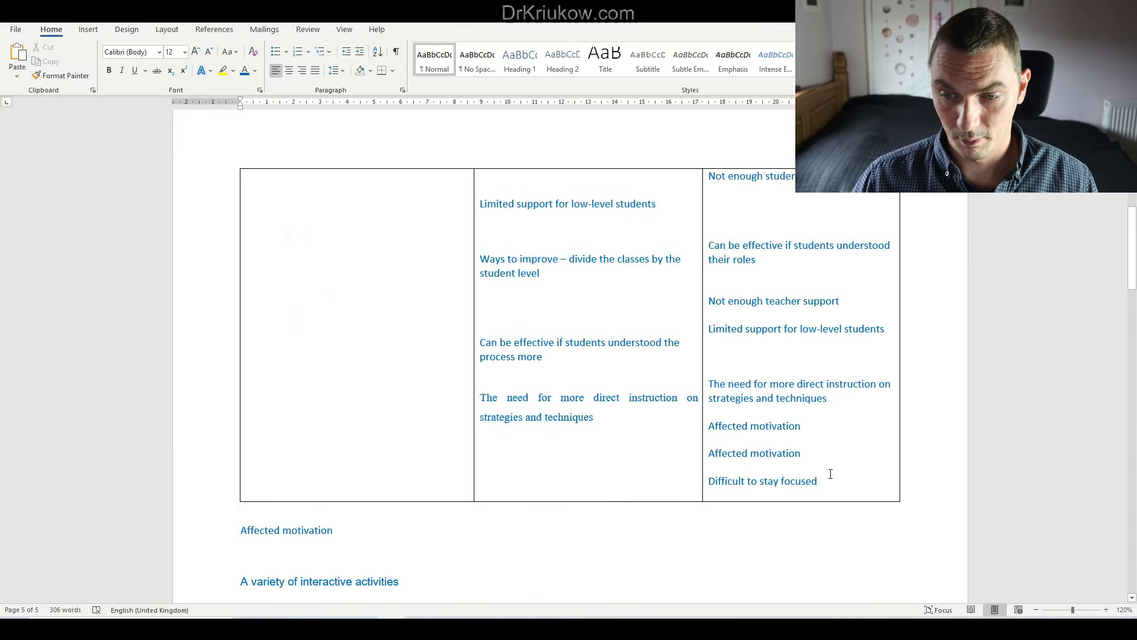
{"action": "left_click_drag", "start_coordinate": [830, 472], "coordinate": [714, 209]}
{"action": "scroll", "coordinate": [739, 314], "scroll_direction": "up", "scroll_amount": 9}
{"action": "scroll", "coordinate": [728, 325], "scroll_direction": "up", "scroll_amount": 3}
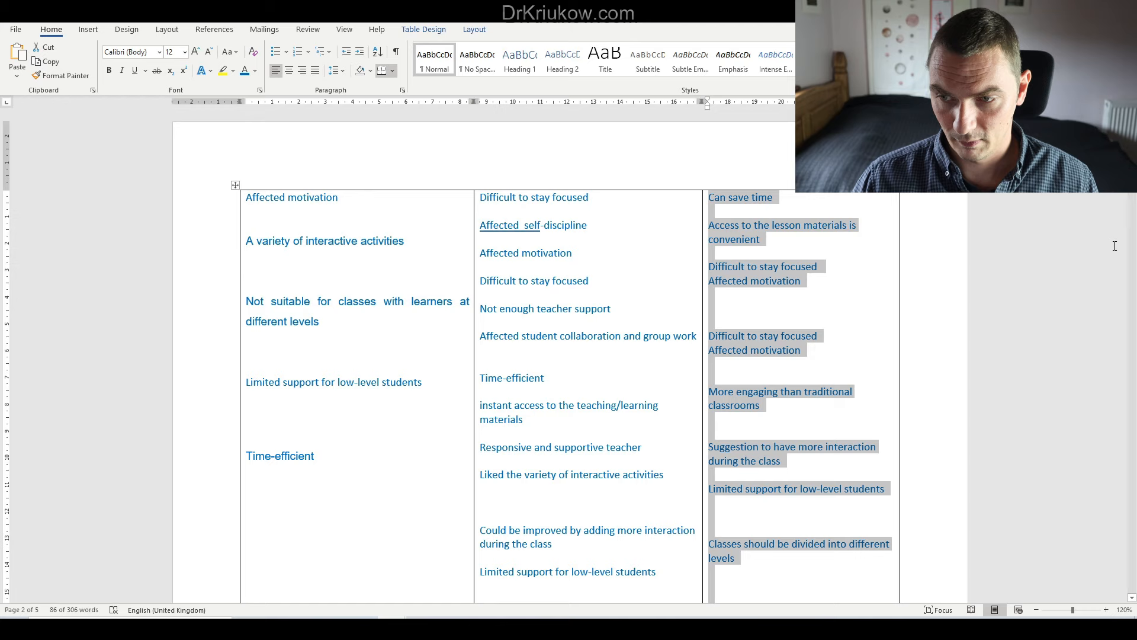
{"action": "left_click", "coordinate": [769, 202]}
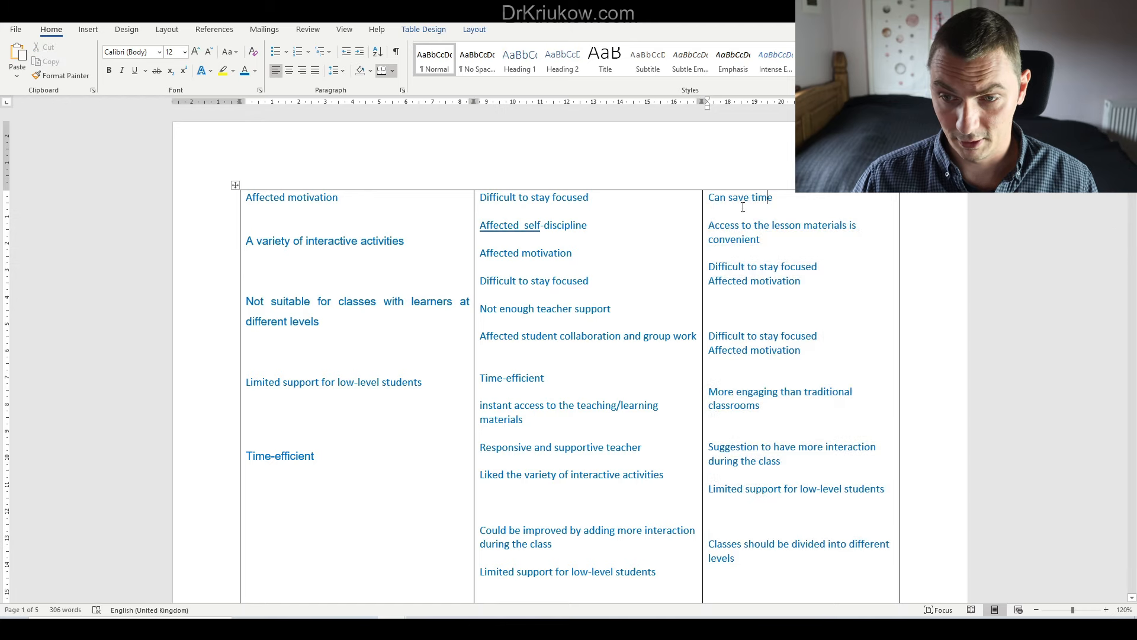
{"action": "triple_click", "coordinate": [776, 199]}
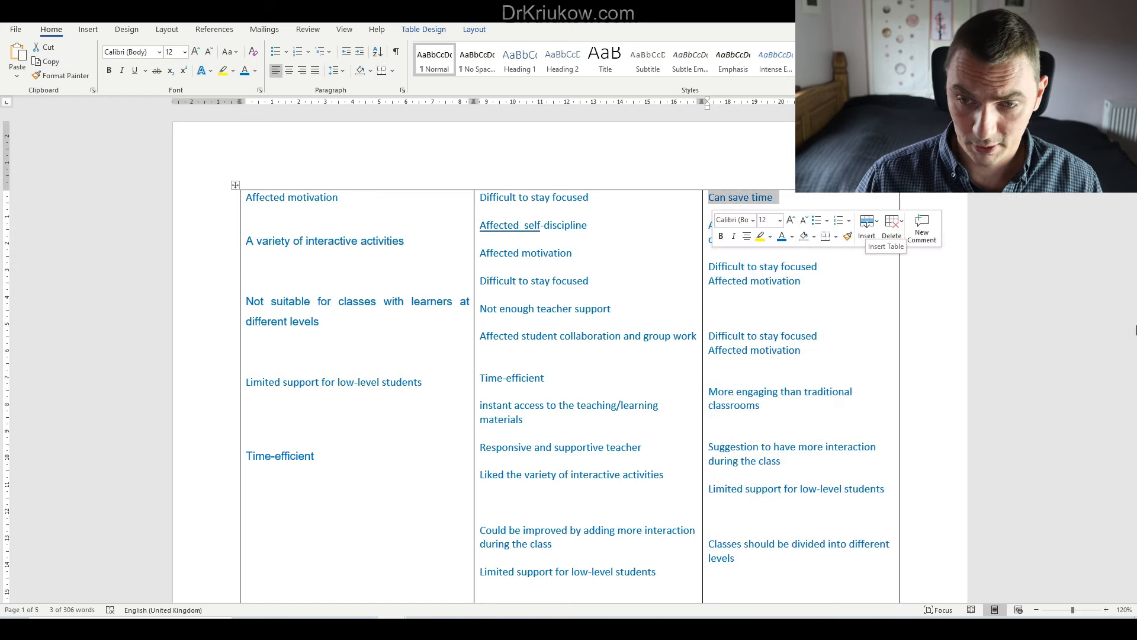
{"action": "type", "text": "T"}
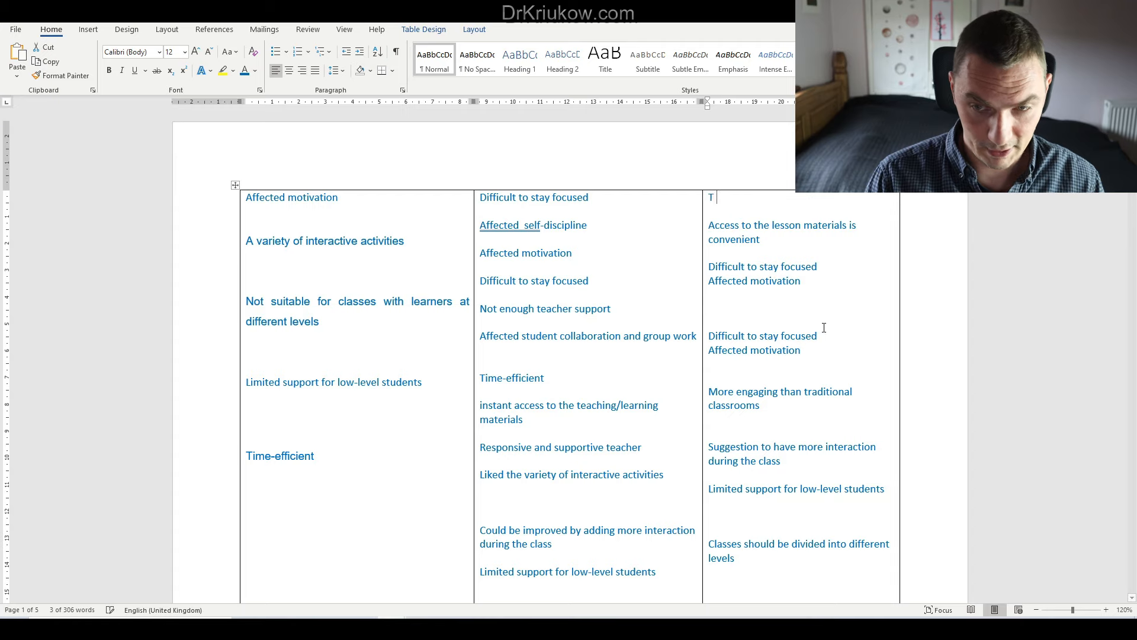
{"action": "type", "text": "ime-efficient"}
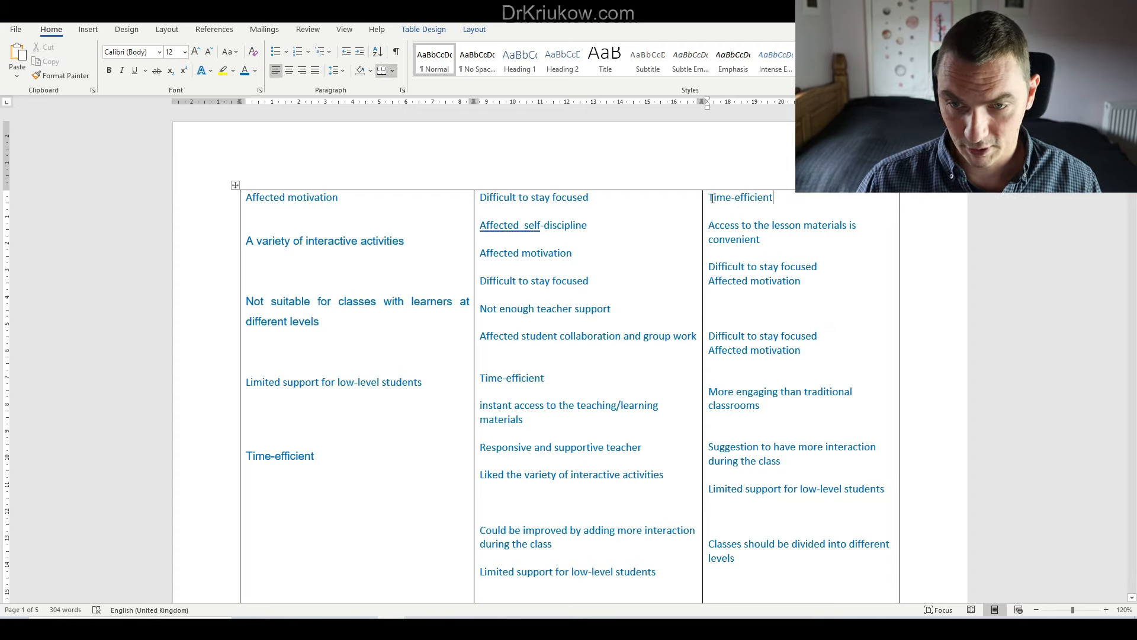
Step: Copy all the codes from the third column and paste them into the list after "A variety of interactive activities"
{"action": "left_click_drag", "start_coordinate": [709, 197], "coordinate": [830, 408]}
{"action": "key", "text": "ctrl+c"}
{"action": "scroll", "coordinate": [413, 450], "scroll_direction": "down", "scroll_amount": 3}
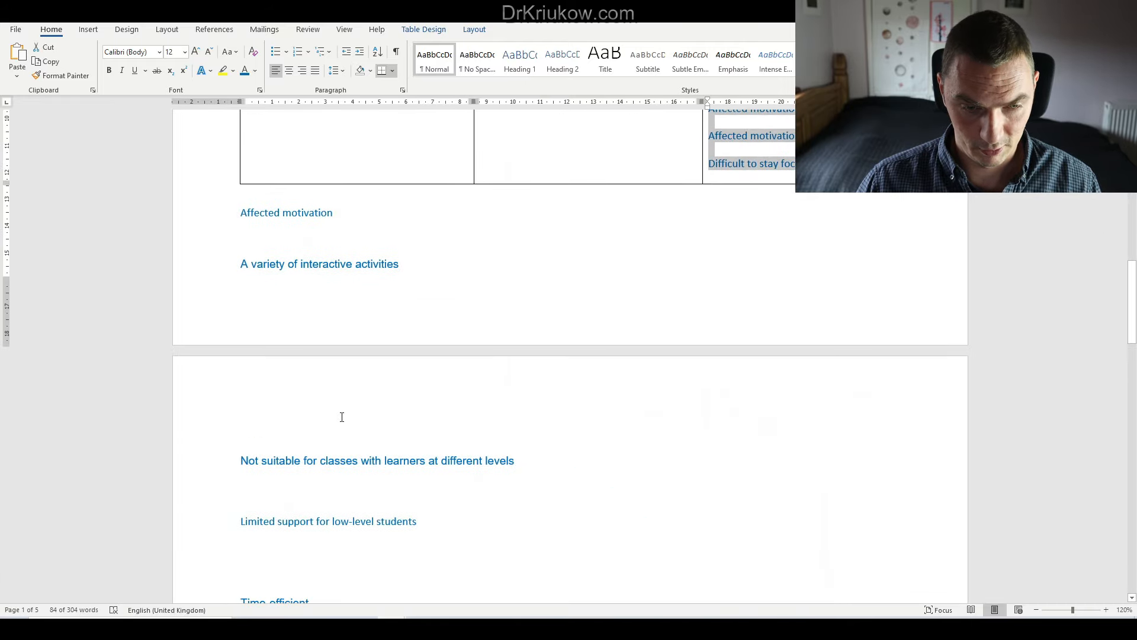
{"action": "left_click", "coordinate": [272, 404]}
{"action": "key", "text": "ctrl+v"}
{"action": "key", "text": "ctrl+v"}
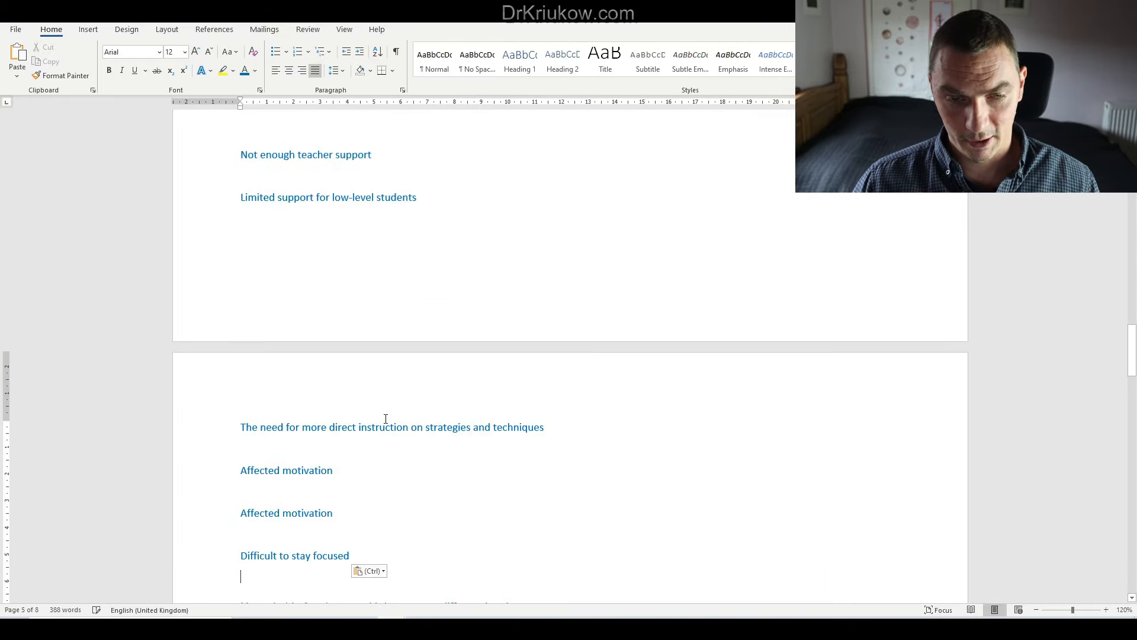
Step: Insert blank lines between the combined table and the pasted code list so the list starts on a new page
{"action": "scroll", "coordinate": [385, 422], "scroll_direction": "up", "scroll_amount": 15}
{"action": "scroll", "coordinate": [379, 420], "scroll_direction": "up", "scroll_amount": 2}
{"action": "scroll", "coordinate": [371, 420], "scroll_direction": "down", "scroll_amount": 3}
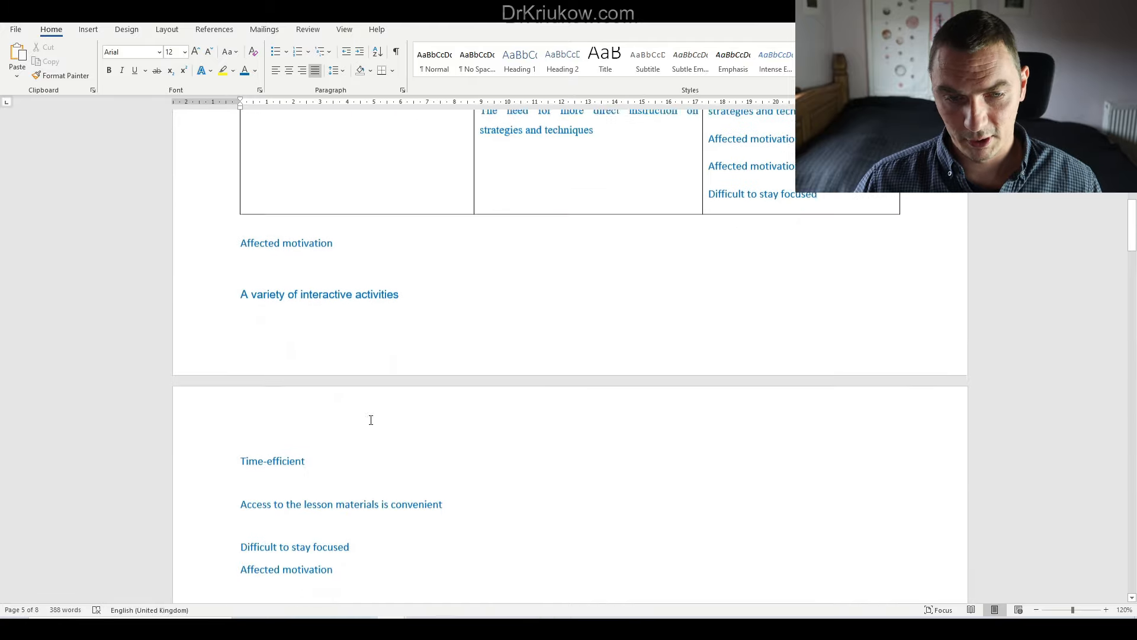
{"action": "left_click", "coordinate": [240, 180]}
{"action": "key", "text": "Return"}
{"action": "key", "text": "Return"}
{"action": "key", "text": "Return"}
{"action": "key", "text": "Return"}
{"action": "key", "text": "Return"}
{"action": "key", "text": "Return"}
{"action": "key", "text": "Return"}
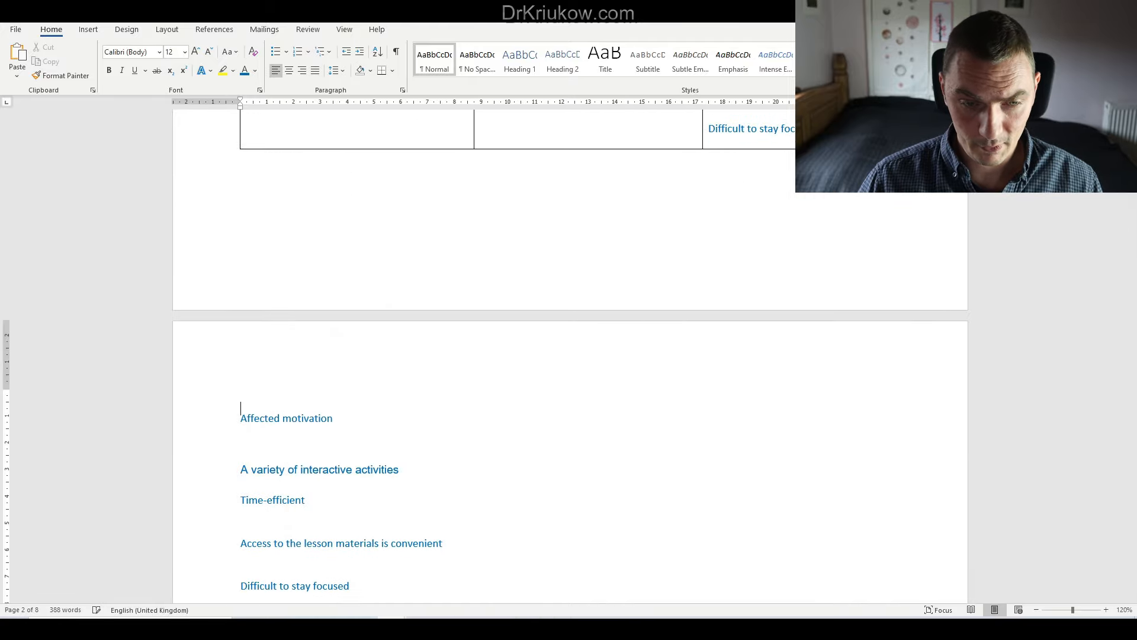
{"action": "scroll", "coordinate": [328, 254], "scroll_direction": "down", "scroll_amount": 1}
{"action": "scroll", "coordinate": [328, 255], "scroll_direction": "down", "scroll_amount": 3}
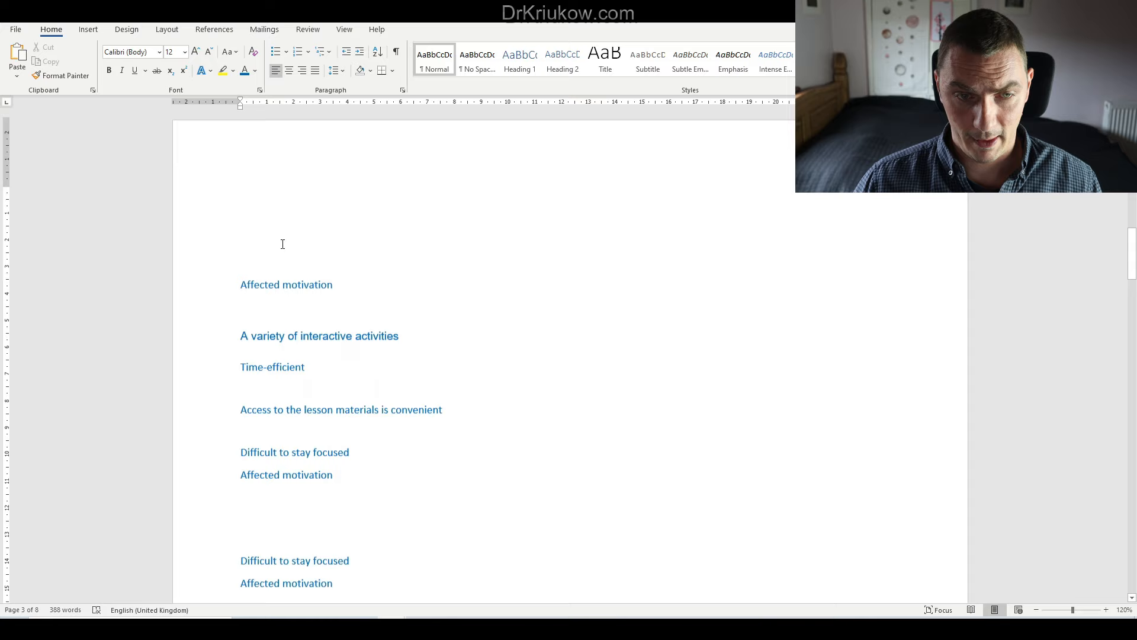
Step: Add the heading "Advantages" in bold 16 pt at the start of the page, above the code list
{"action": "left_click", "coordinate": [297, 195]}
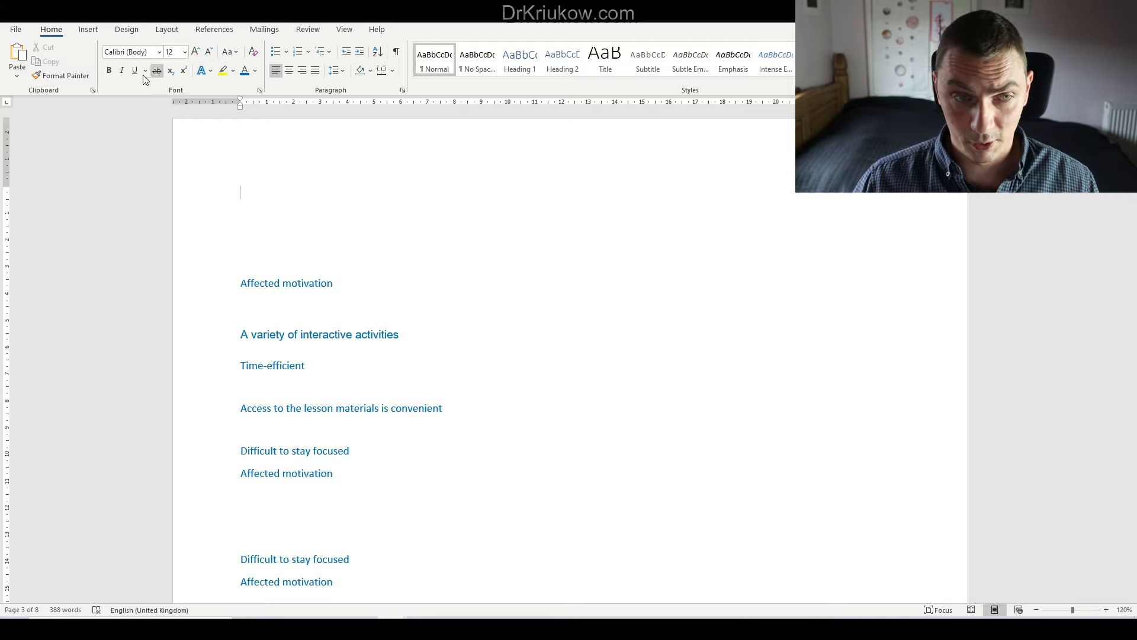
{"action": "left_click", "coordinate": [109, 71]}
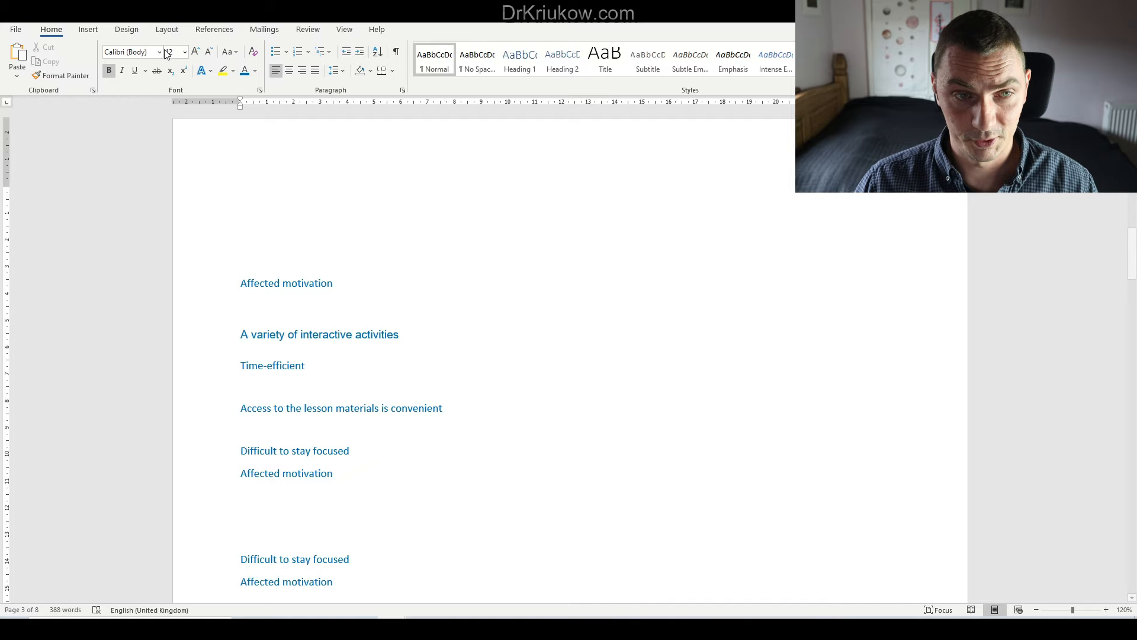
{"action": "left_click", "coordinate": [184, 52]}
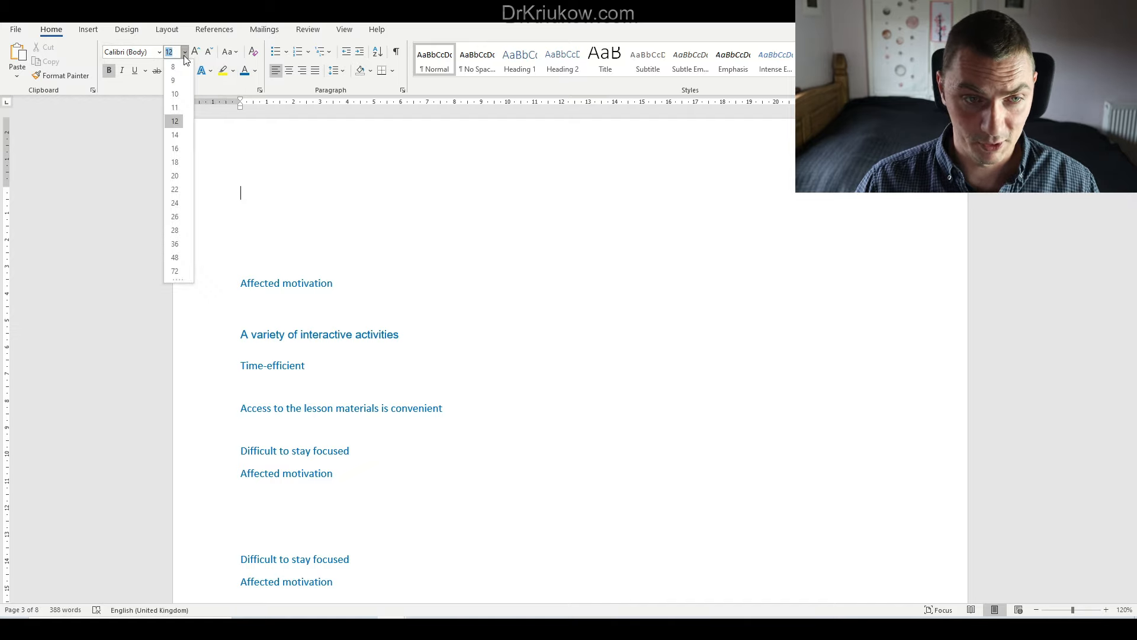
{"action": "left_click", "coordinate": [175, 150]}
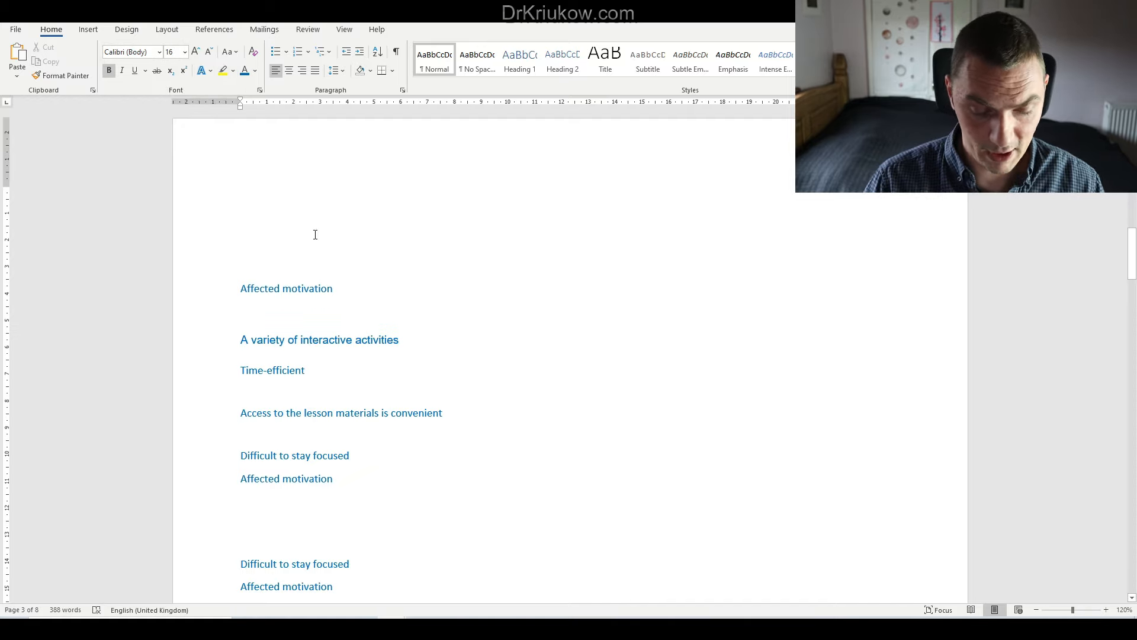
{"action": "type", "text": "Advantages"}
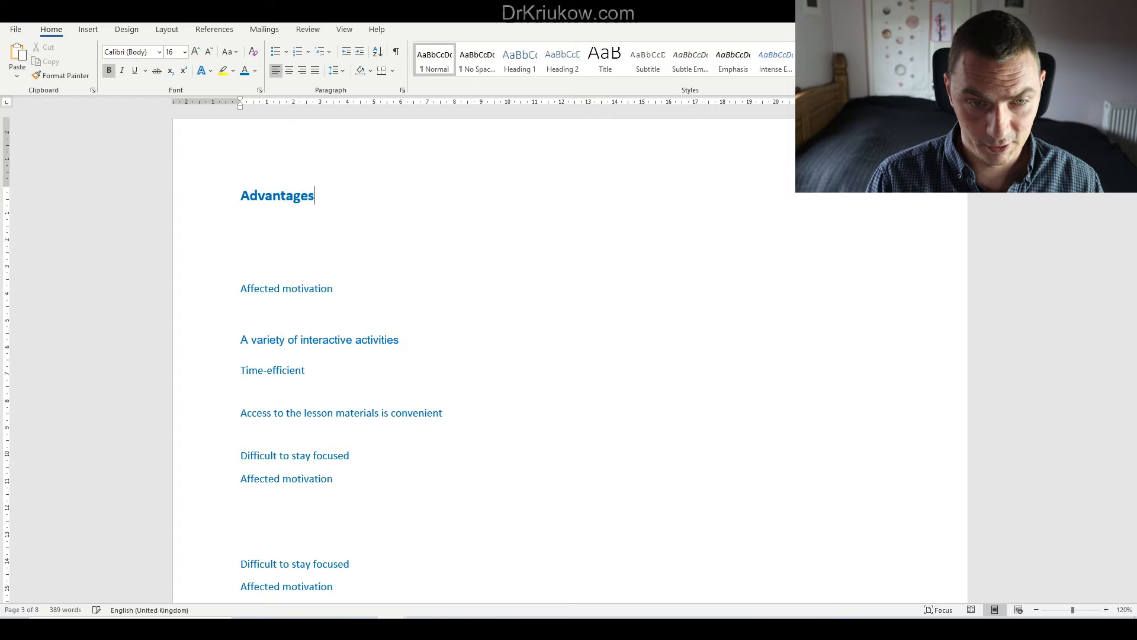
Step: Add the headings "Disadvantages" and "Suggestions for improvement" on separate lines below "Advantages"
{"action": "key", "text": "Return"}
{"action": "type", "text": "Disada"}
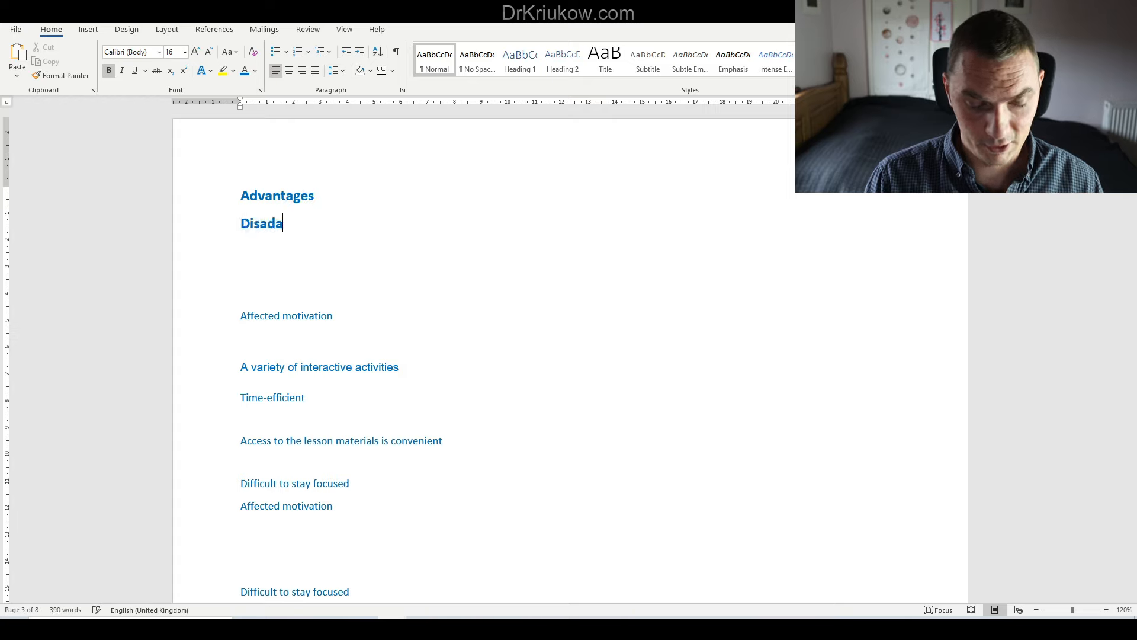
{"action": "key", "text": "BackSpace"}
{"action": "key", "text": "BackSpace"}
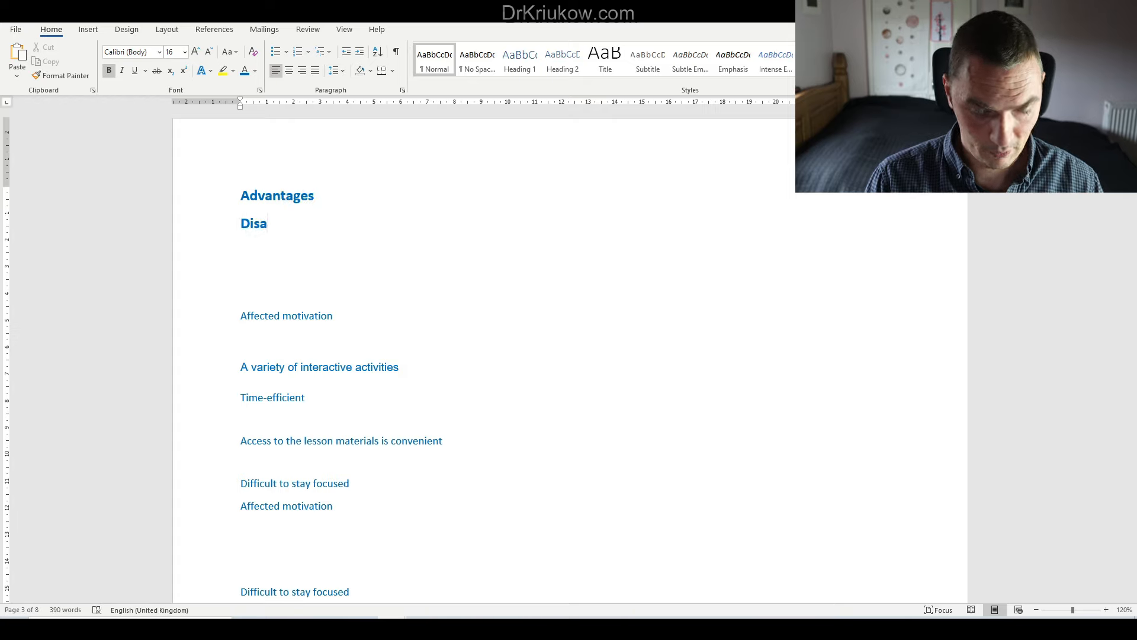
{"action": "type", "text": "dvantages"}
{"action": "key", "text": "Return"}
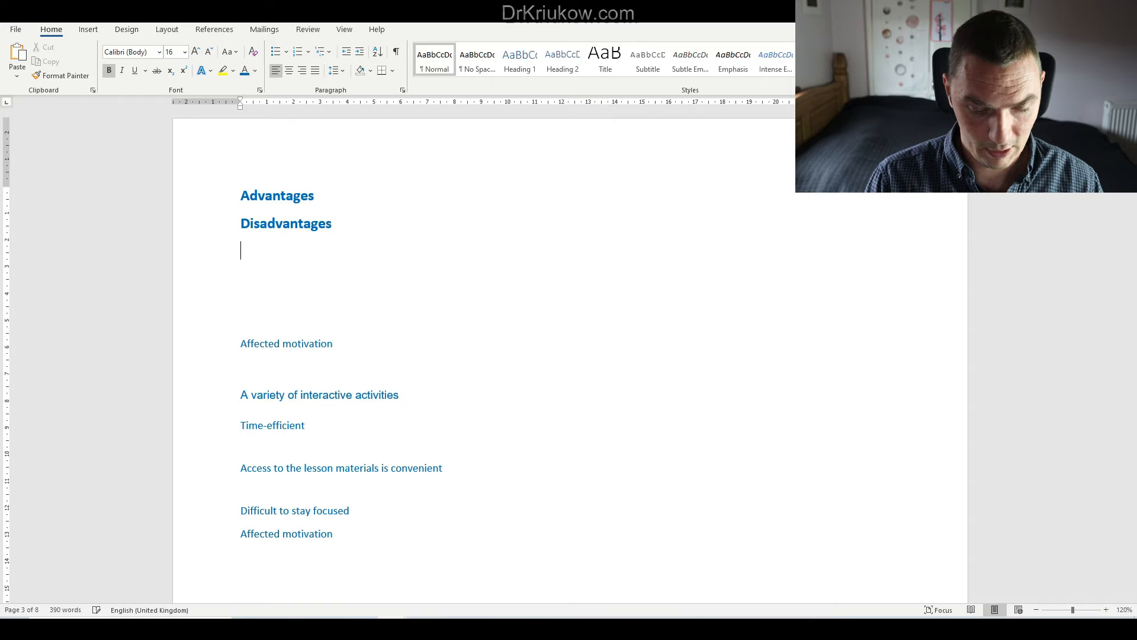
{"action": "type", "text": "Suggestions for i"}
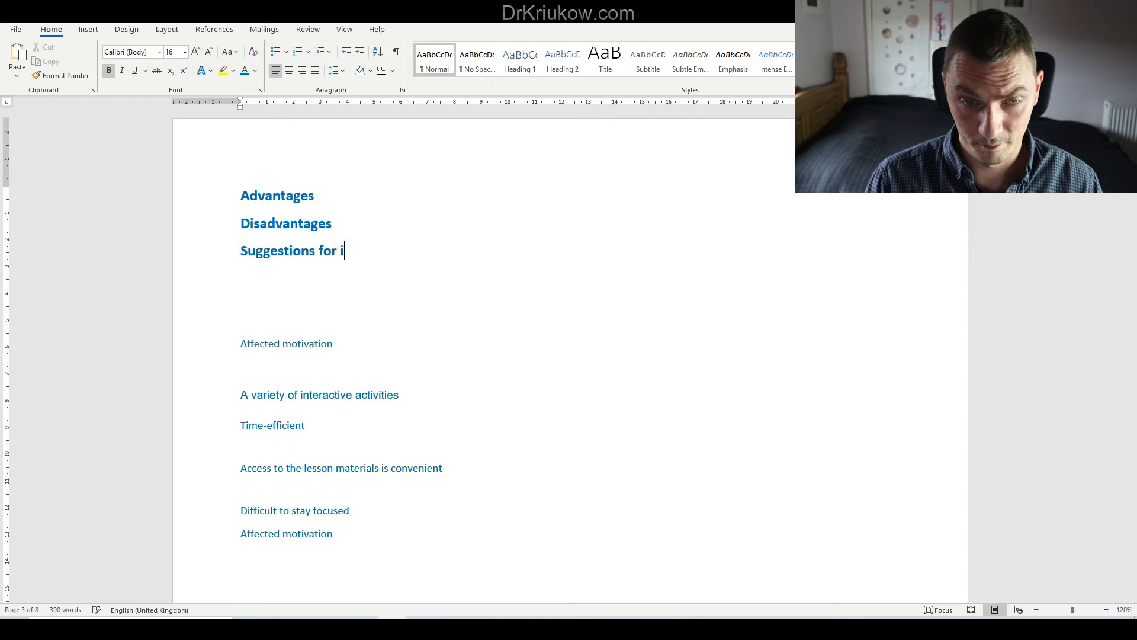
{"action": "type", "text": "mprovement"}
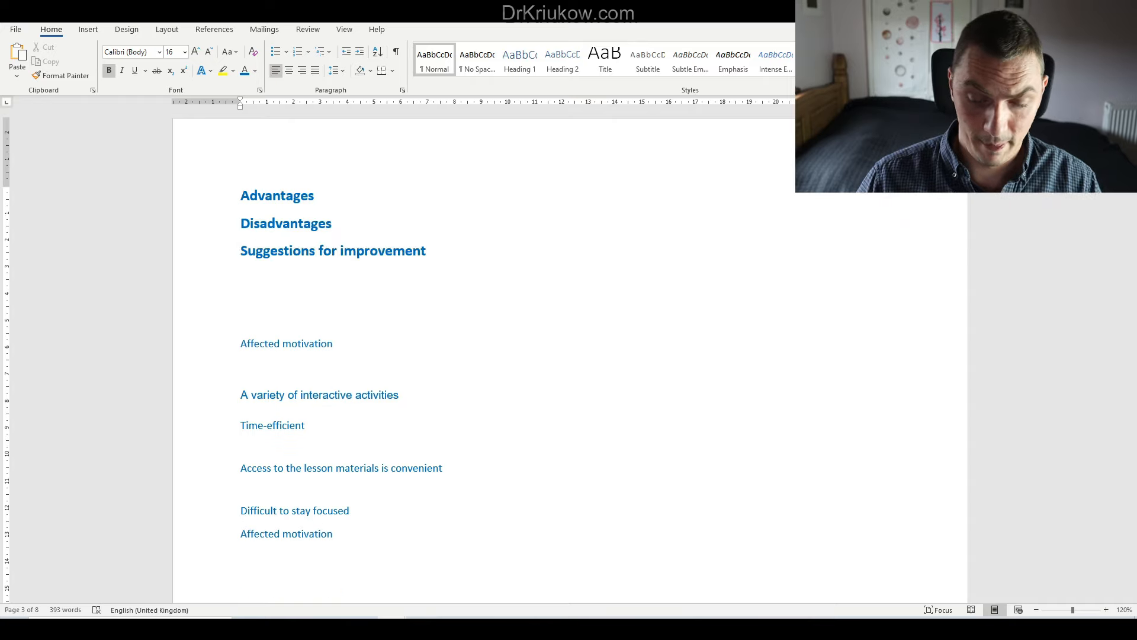
Step: Insert several blank lines after the "Advantages" and "Disadvantages" headings to make room for codes under each
{"action": "left_click", "coordinate": [332, 223]}
{"action": "key", "text": "Return"}
{"action": "key", "text": "Return"}
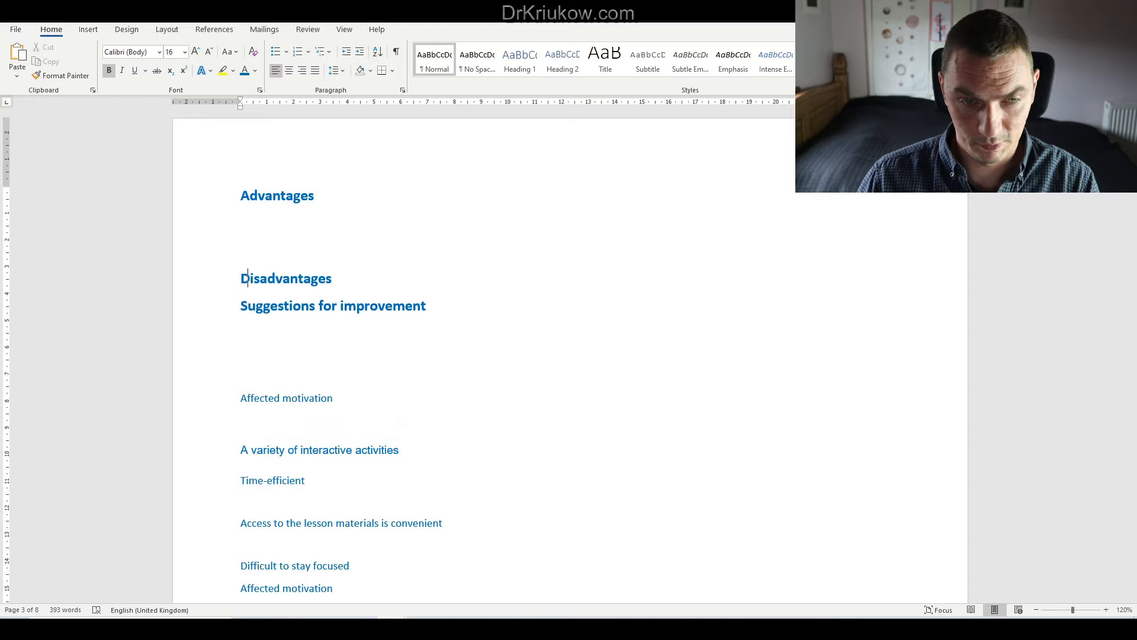
{"action": "key", "text": "Return"}
{"action": "key", "text": "Return"}
{"action": "key", "text": "Return"}
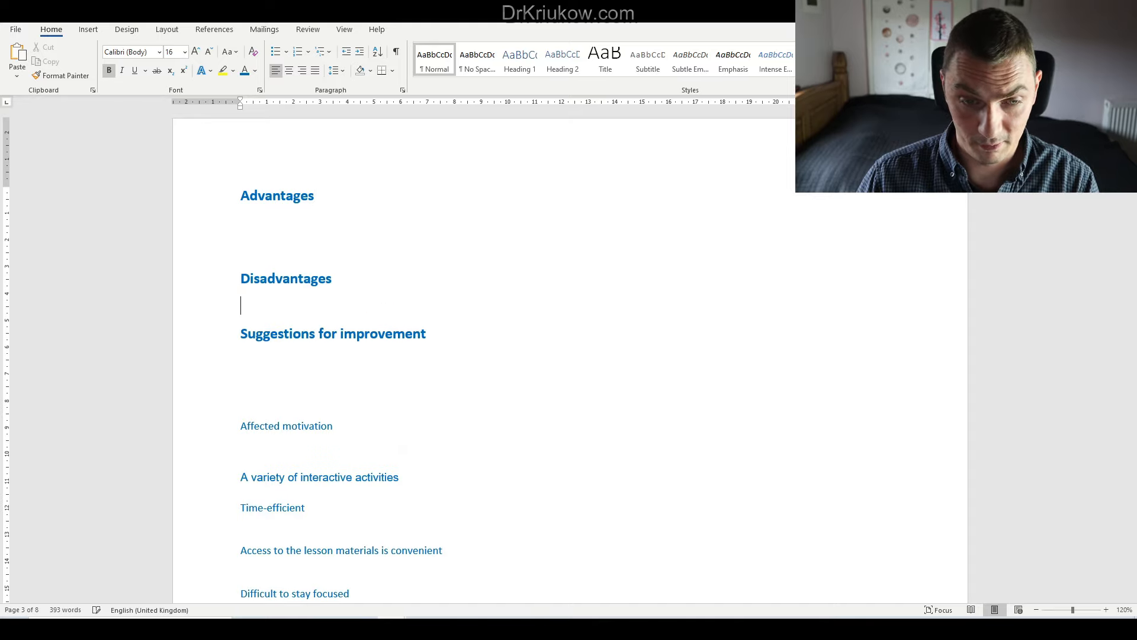
{"action": "scroll", "coordinate": [398, 308], "scroll_direction": "down", "scroll_amount": 3}
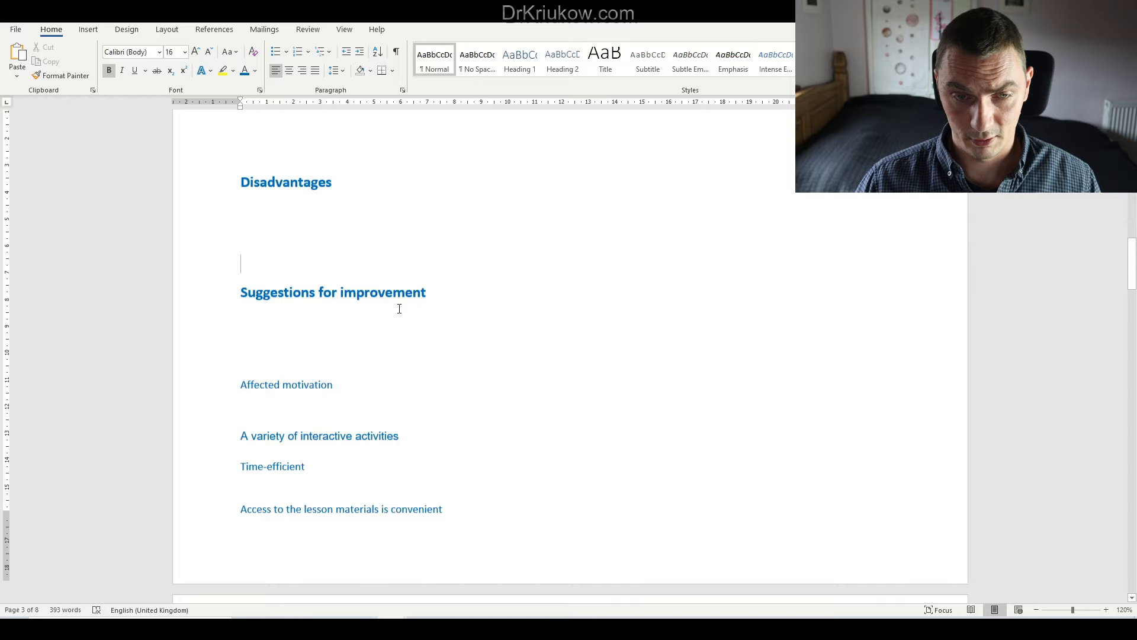
Step: Move the first "Affected motivation" code from the list to the line directly under the "Disadvantages" heading
{"action": "scroll", "coordinate": [394, 308], "scroll_direction": "up", "scroll_amount": 2}
{"action": "left_click_drag", "start_coordinate": [239, 447], "coordinate": [441, 482]}
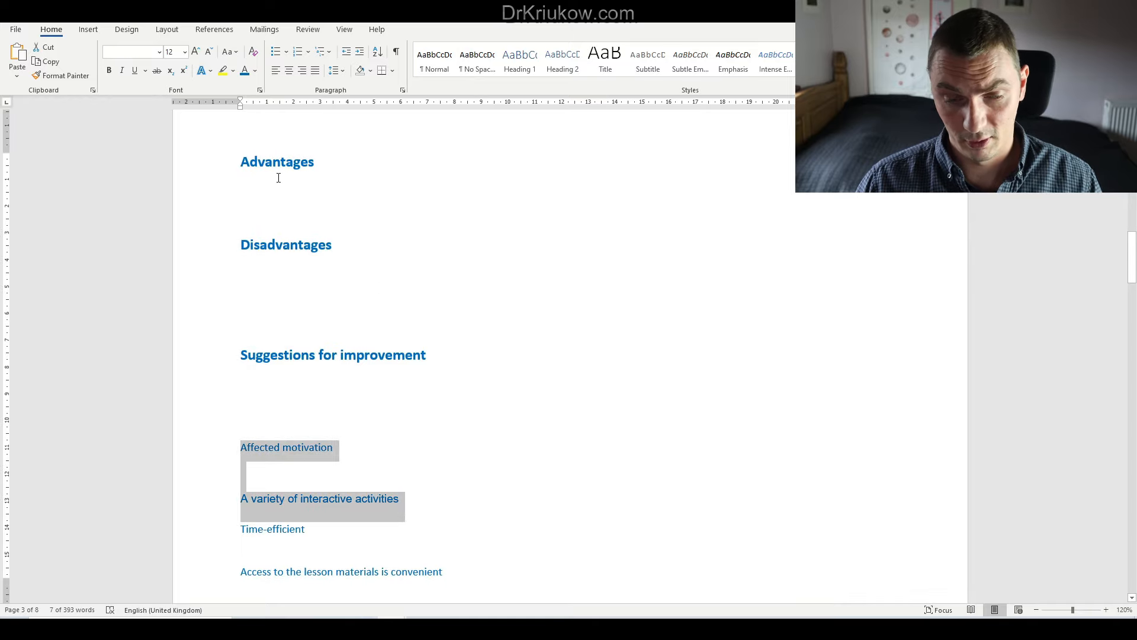
{"action": "scroll", "coordinate": [322, 249], "scroll_direction": "down", "scroll_amount": 3}
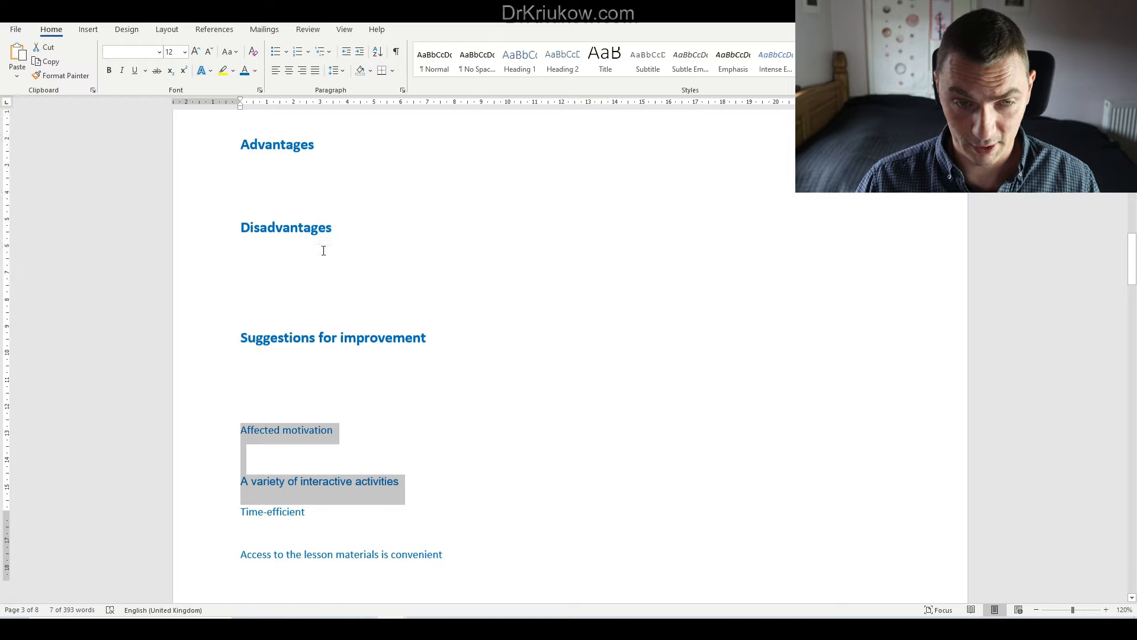
{"action": "scroll", "coordinate": [323, 253], "scroll_direction": "up", "scroll_amount": 3}
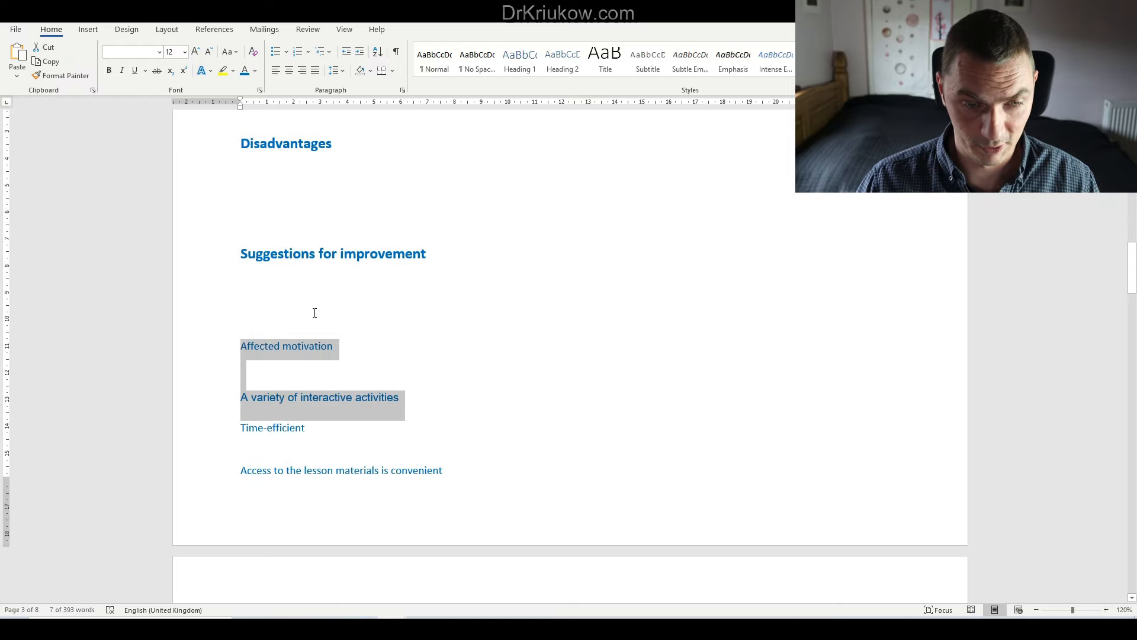
{"action": "left_click", "coordinate": [242, 299]}
{"action": "left_click_drag", "start_coordinate": [241, 346], "coordinate": [353, 351]}
{"action": "key", "text": "ctrl+c"}
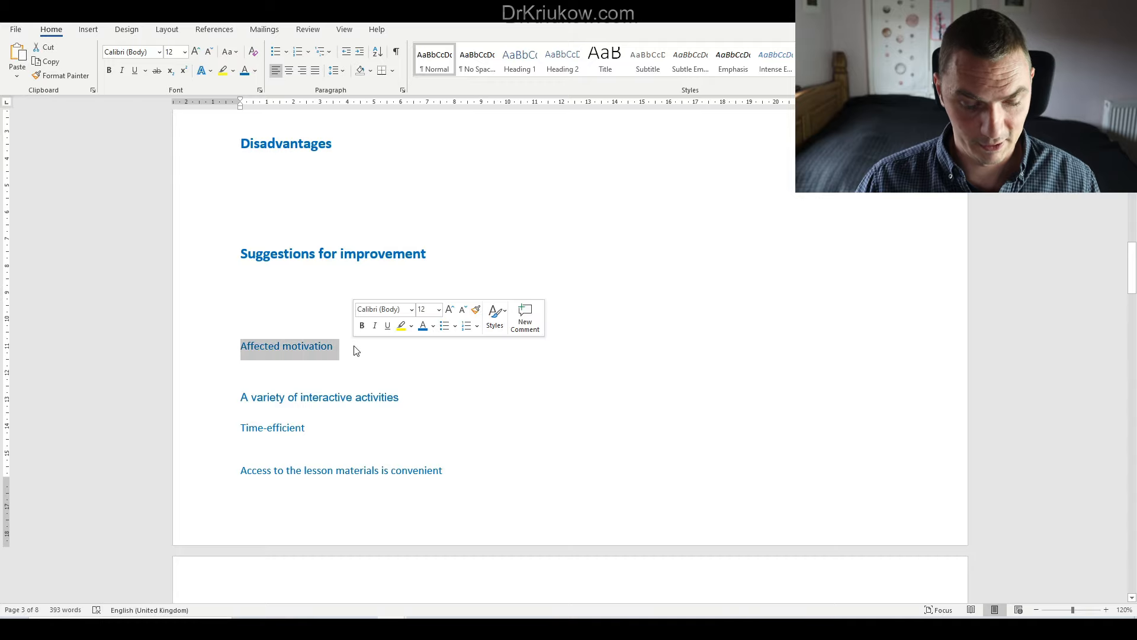
{"action": "key", "text": "BackSpace"}
{"action": "scroll", "coordinate": [345, 318], "scroll_direction": "up", "scroll_amount": 3}
{"action": "left_click", "coordinate": [279, 304]}
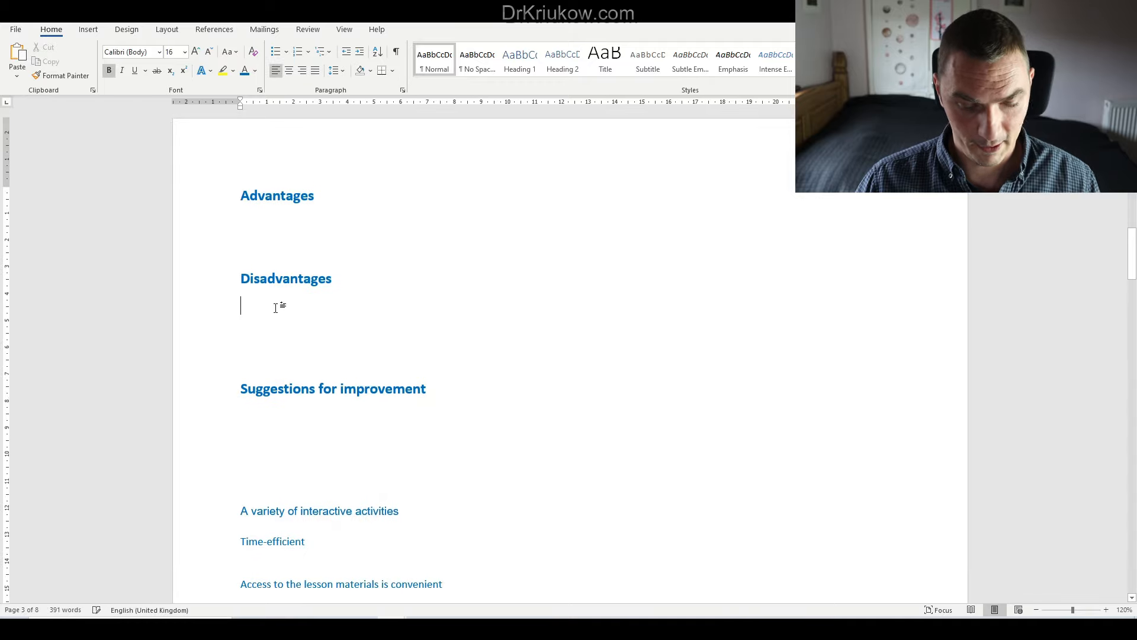
{"action": "key", "text": "ctrl+v"}
Step: Move the "A variety of interactive activities" code from the start of the remaining list to under the "Advantages" heading
{"action": "scroll", "coordinate": [300, 341], "scroll_direction": "down", "scroll_amount": 3}
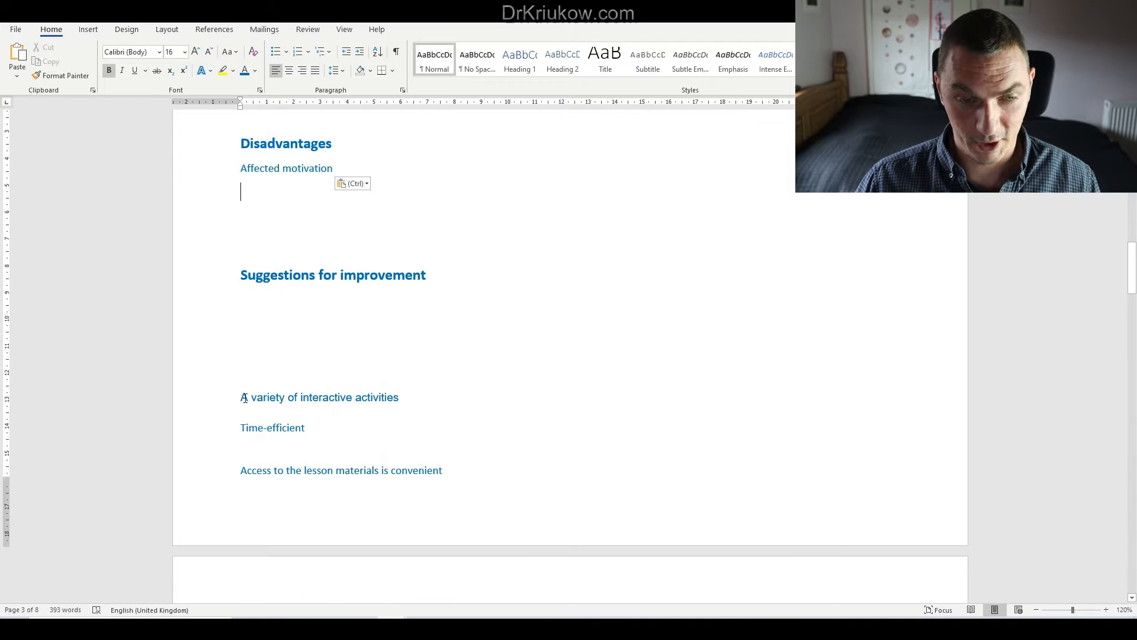
{"action": "left_click_drag", "start_coordinate": [242, 398], "coordinate": [399, 400]}
{"action": "key", "text": "ctrl+c"}
{"action": "key", "text": "BackSpace"}
{"action": "scroll", "coordinate": [393, 388], "scroll_direction": "up", "scroll_amount": 4}
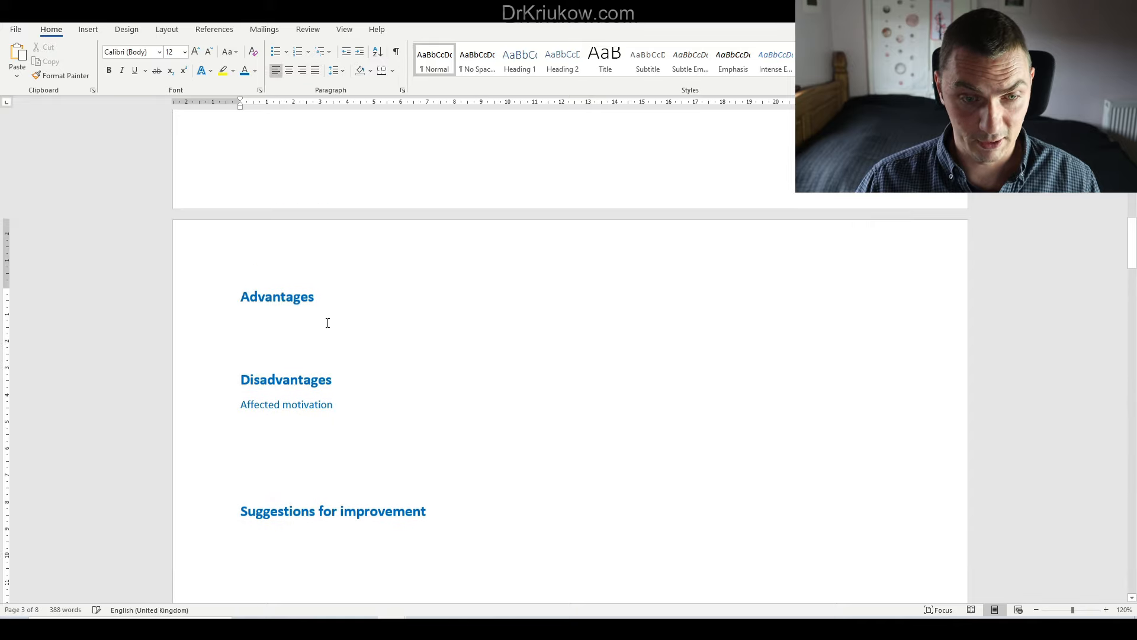
{"action": "left_click", "coordinate": [274, 328]}
{"action": "key", "text": "ctrl+v"}
Step: Move the "Time-efficient" and "Access to the lesson materials is convenient" codes under "Advantages", below "A variety of interactive activities"
{"action": "scroll", "coordinate": [329, 333], "scroll_direction": "down", "scroll_amount": 2}
{"action": "scroll", "coordinate": [332, 332], "scroll_direction": "down", "scroll_amount": 5}
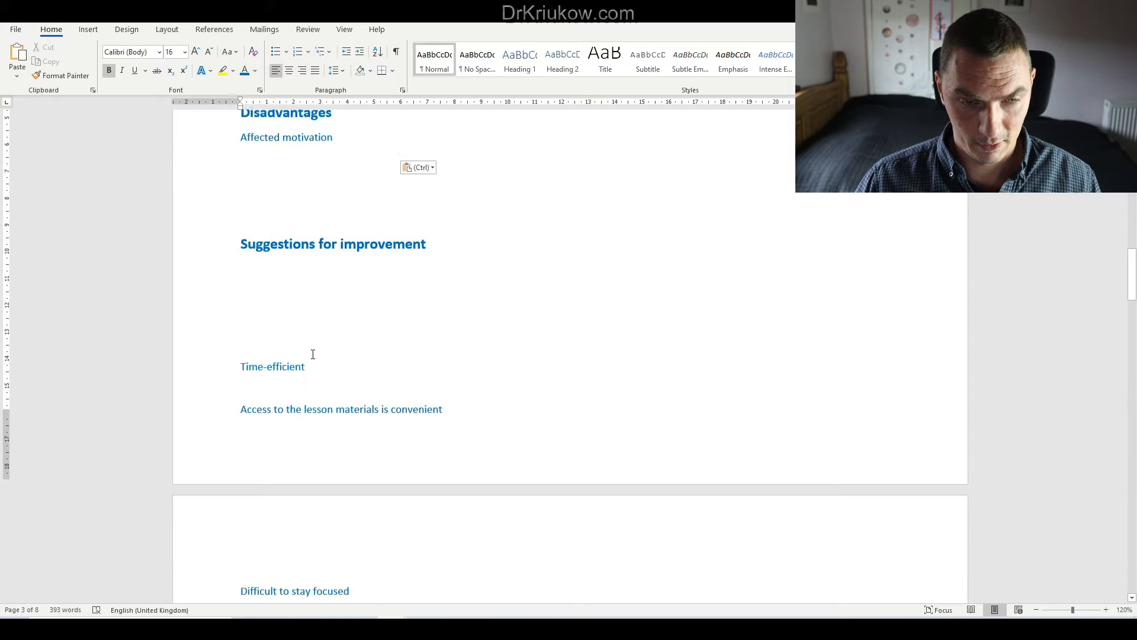
{"action": "left_click", "coordinate": [241, 360]}
{"action": "left_click_drag", "start_coordinate": [242, 360], "coordinate": [472, 401]}
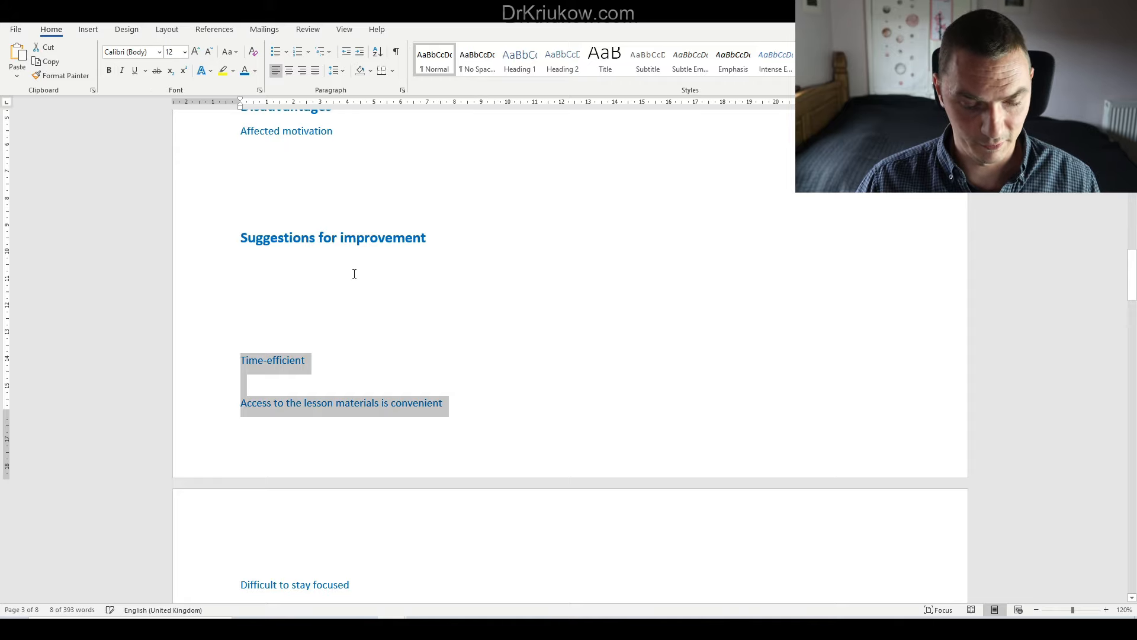
{"action": "key", "text": "ctrl+x"}
{"action": "scroll", "coordinate": [349, 272], "scroll_direction": "up", "scroll_amount": 5}
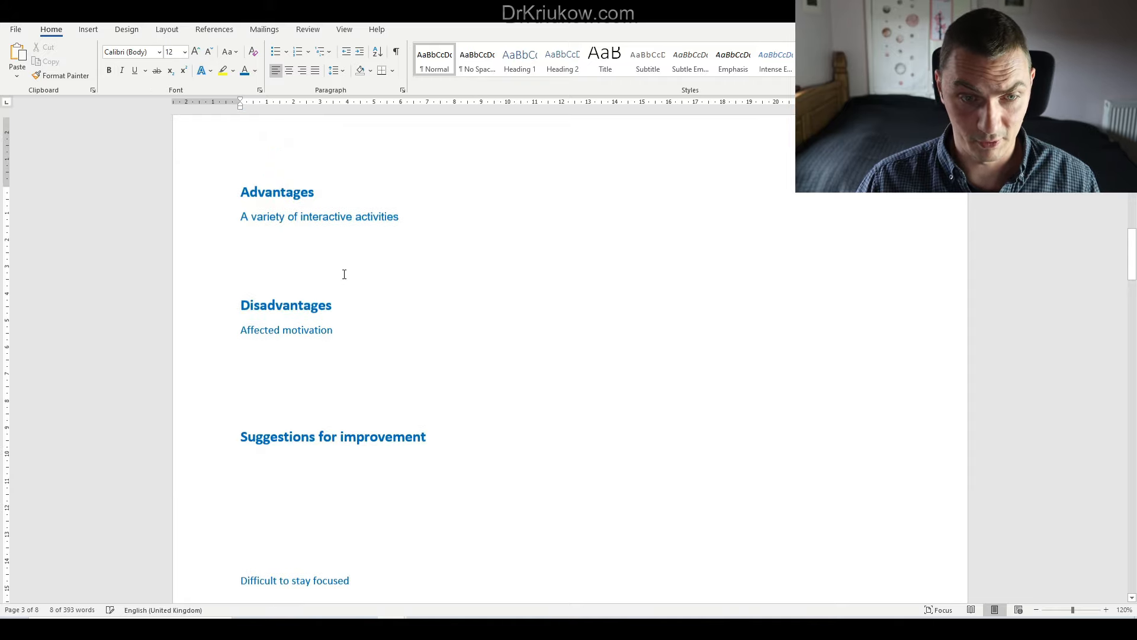
{"action": "left_click", "coordinate": [279, 255]}
{"action": "key", "text": "ctrl+v"}
Step: Move the next two pairs of "Difficult to stay focused" and "Affected motivation" under "Disadvantages" and remove the blank lines between the pairs
{"action": "scroll", "coordinate": [353, 287], "scroll_direction": "down", "scroll_amount": 6}
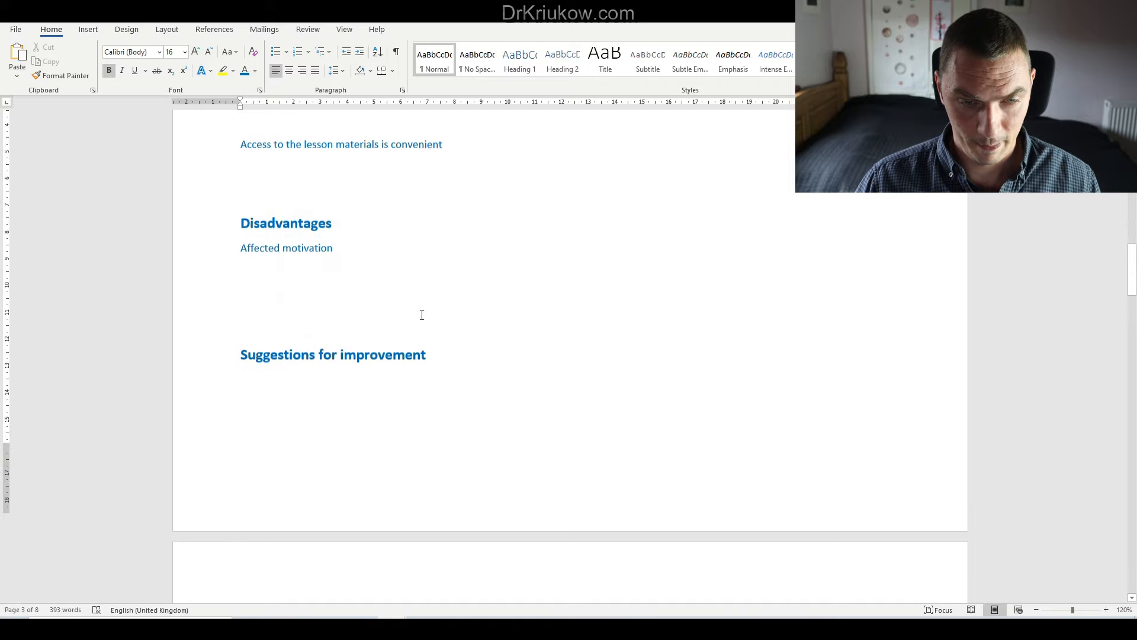
{"action": "scroll", "coordinate": [419, 315], "scroll_direction": "down", "scroll_amount": 3}
{"action": "left_click_drag", "start_coordinate": [239, 279], "coordinate": [371, 414]}
{"action": "key", "text": "BackSpace"}
{"action": "scroll", "coordinate": [368, 409], "scroll_direction": "up", "scroll_amount": 7}
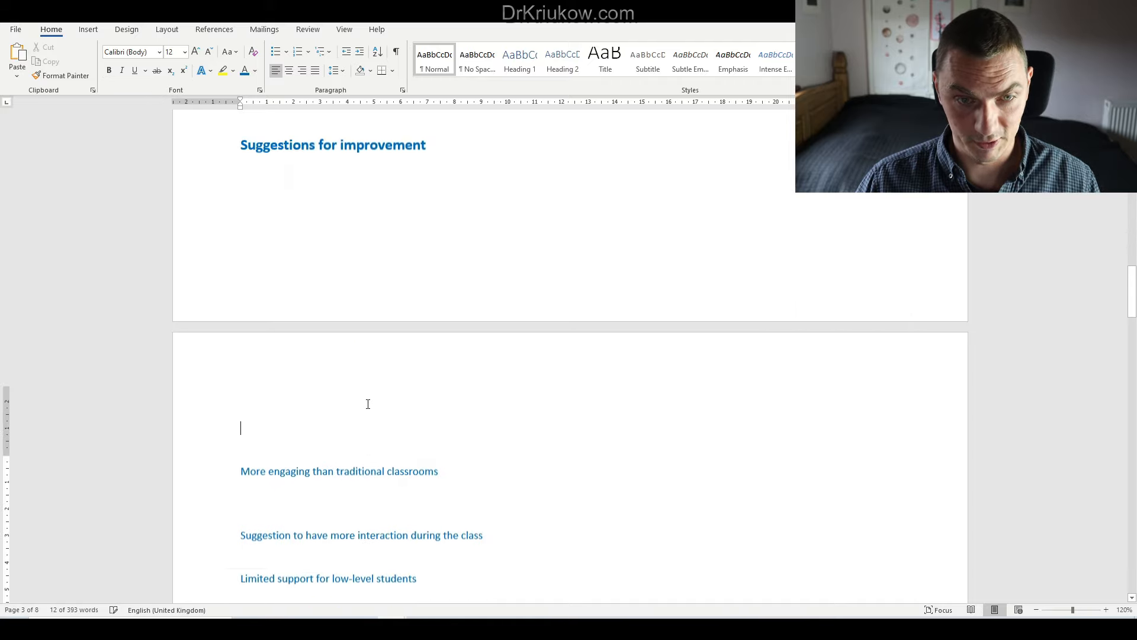
{"action": "left_click", "coordinate": [248, 282]}
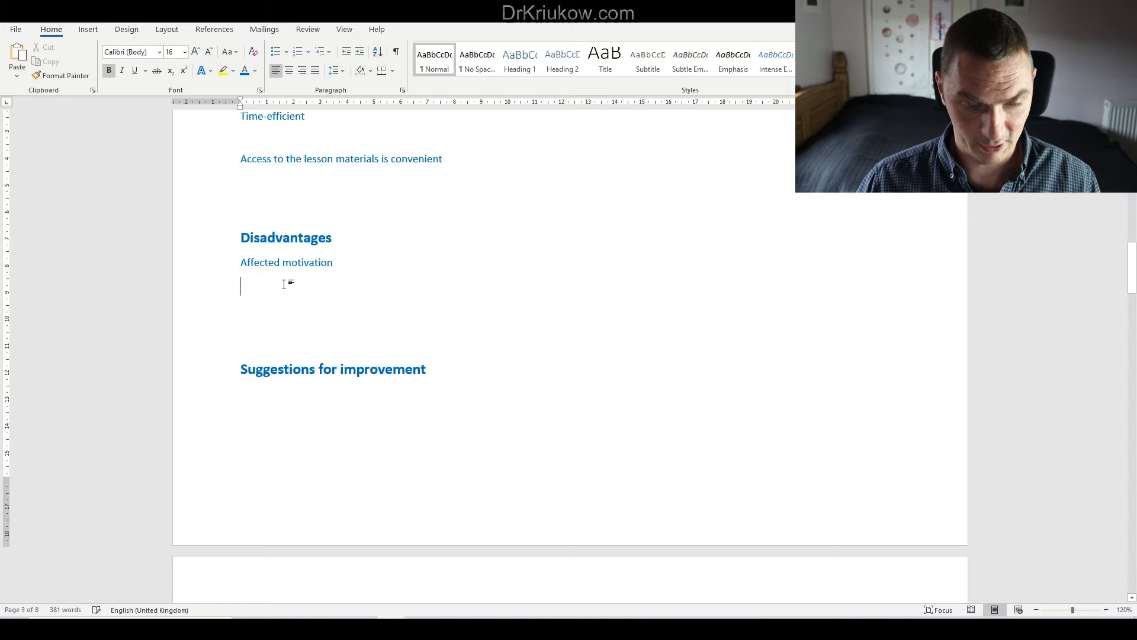
{"action": "key", "text": "ctrl+v"}
{"action": "left_click", "coordinate": [256, 326]}
{"action": "key", "text": "Delete"}
{"action": "key", "text": "Delete"}
{"action": "key", "text": "Delete"}
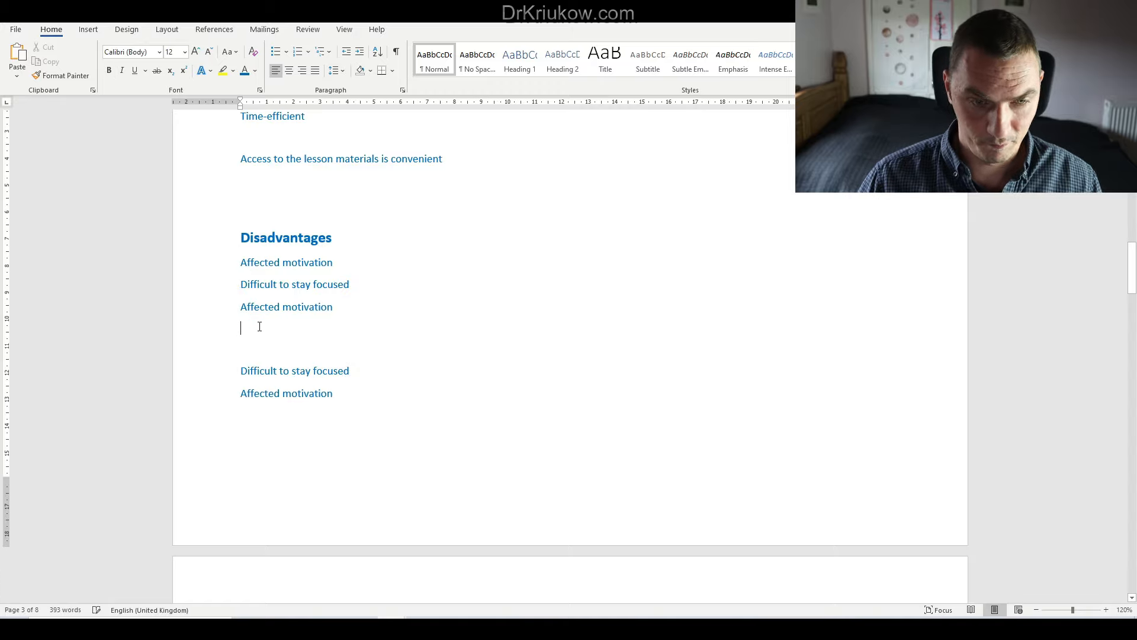
Step: Look through the remaining ungrouped codes below the "Suggestions for improvement" heading to judge which category each fits
{"action": "scroll", "coordinate": [260, 327], "scroll_direction": "up", "scroll_amount": 3}
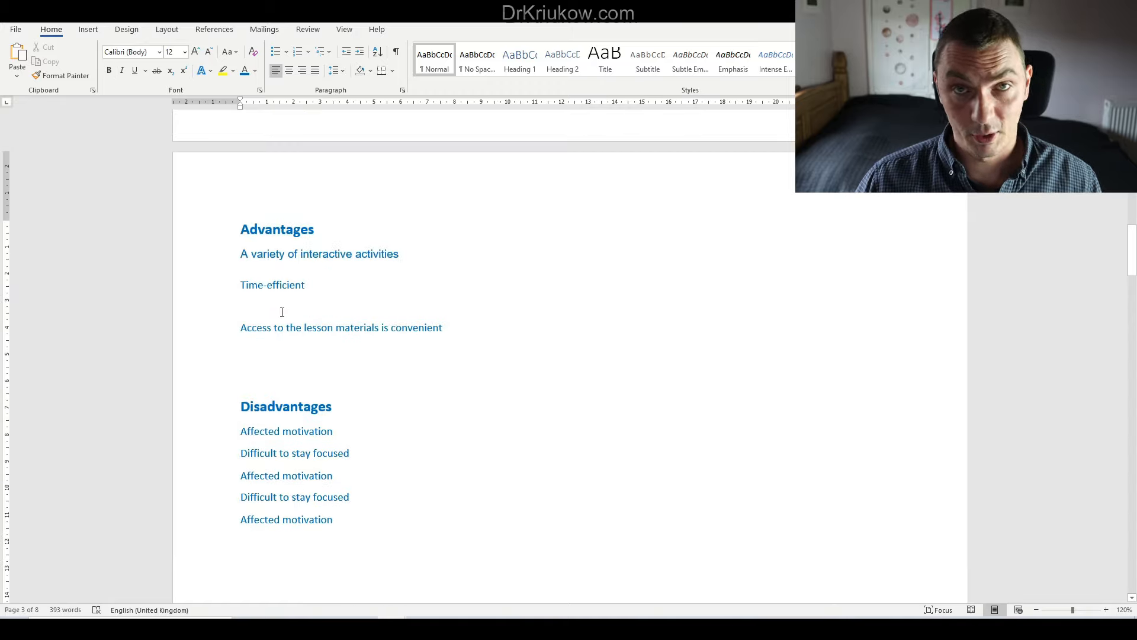
{"action": "scroll", "coordinate": [382, 317], "scroll_direction": "down", "scroll_amount": 14}
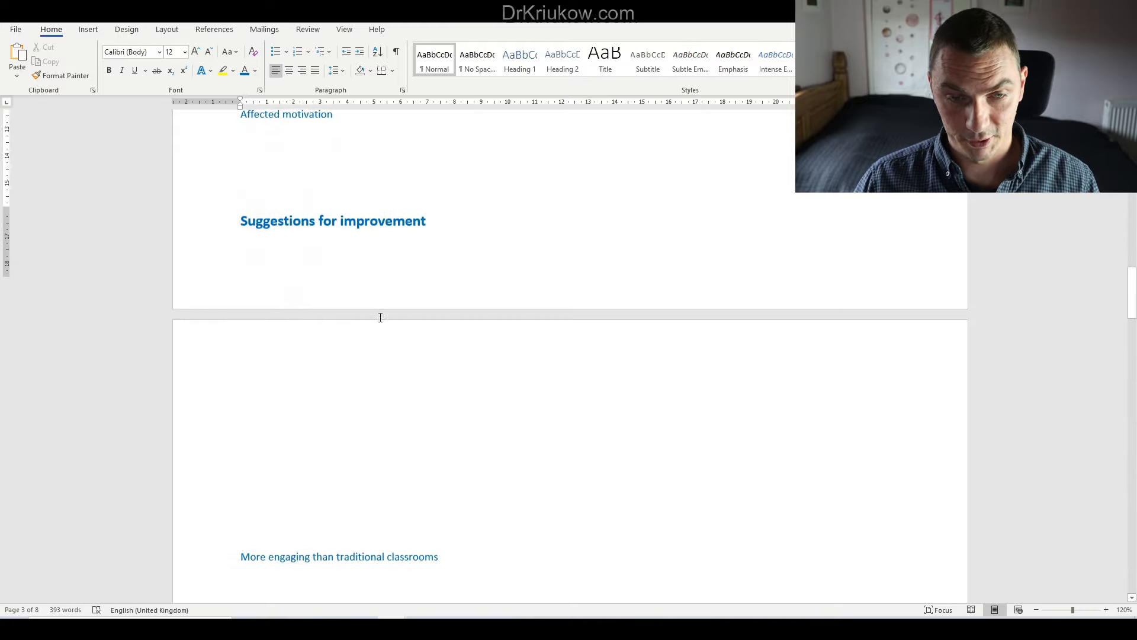
{"action": "scroll", "coordinate": [376, 318], "scroll_direction": "down", "scroll_amount": 12}
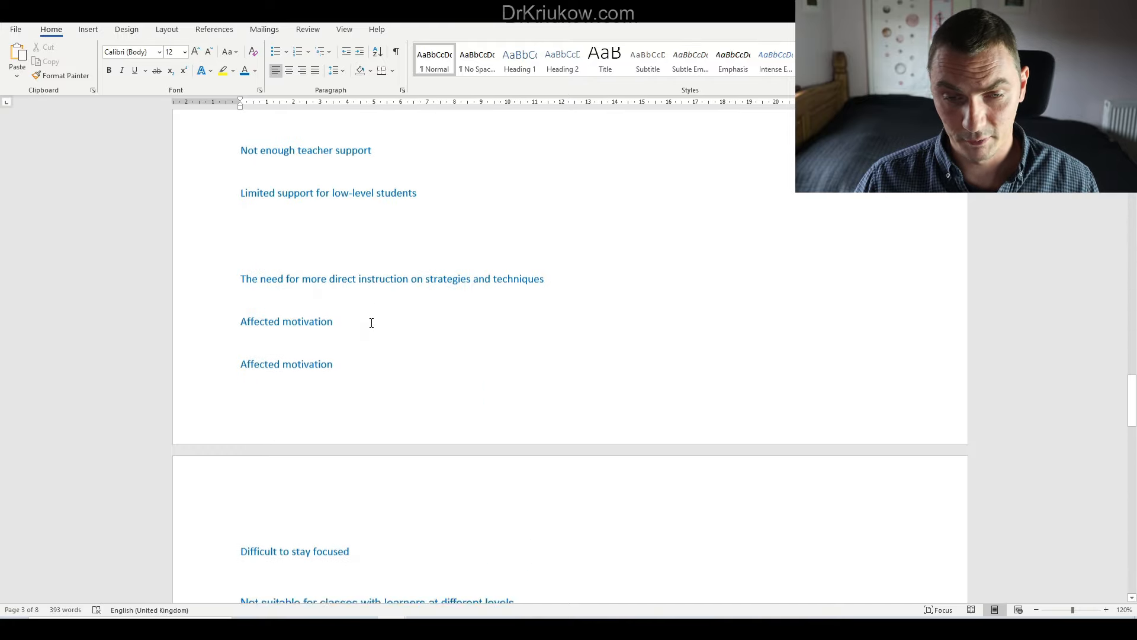
{"action": "scroll", "coordinate": [371, 323], "scroll_direction": "up", "scroll_amount": 6}
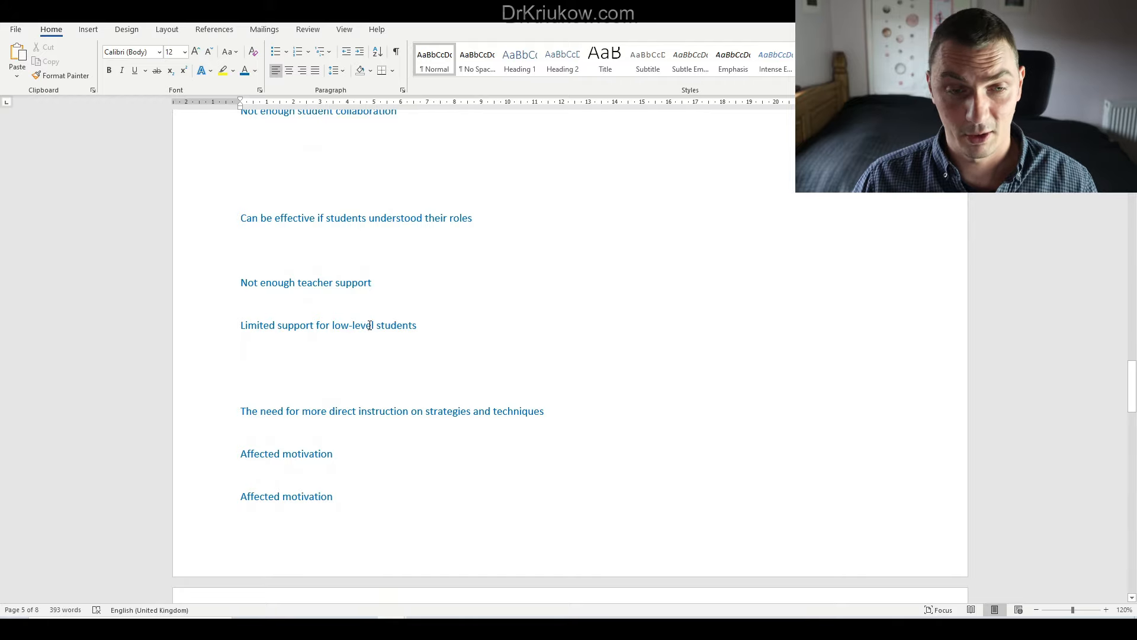
{"action": "scroll", "coordinate": [370, 325], "scroll_direction": "up", "scroll_amount": 4}
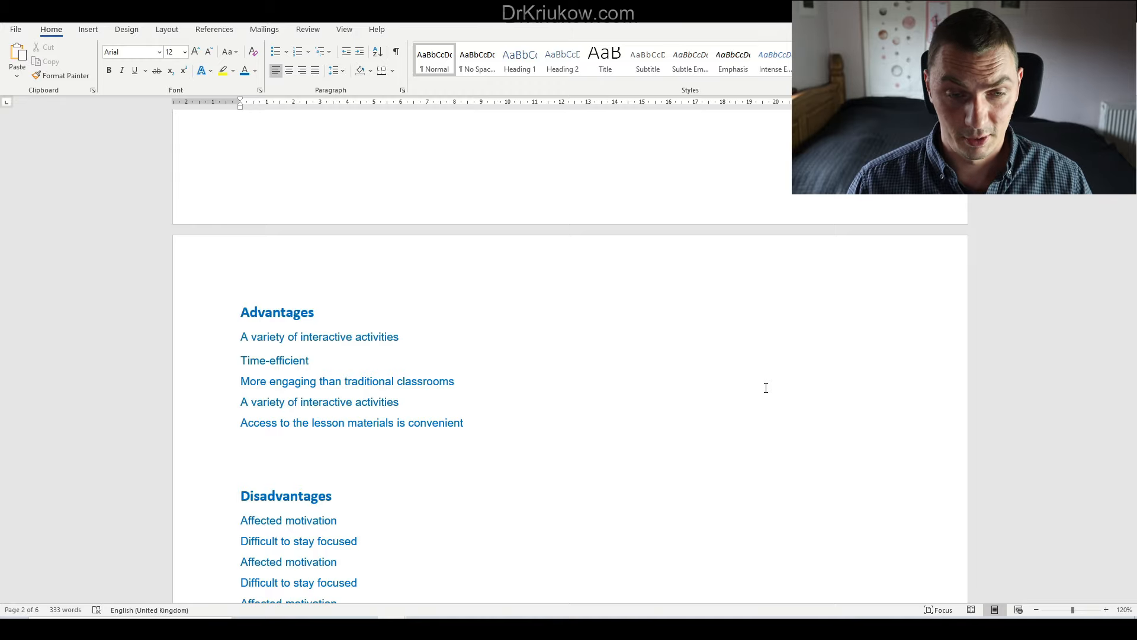
Step: Review the grouped codes under "Advantages", "Disadvantages" and "Suggestions for improvement", checking for codes that repeat within a category
{"action": "scroll", "coordinate": [666, 372], "scroll_direction": "down", "scroll_amount": 7}
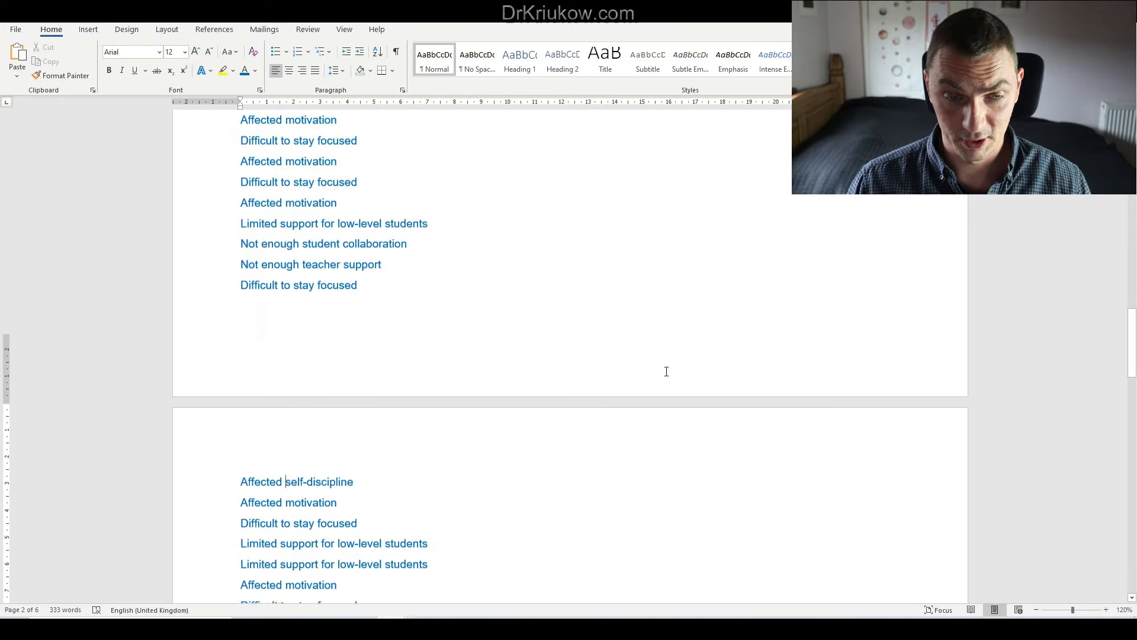
{"action": "scroll", "coordinate": [667, 372], "scroll_direction": "down", "scroll_amount": 8}
{"action": "scroll", "coordinate": [665, 373], "scroll_direction": "up", "scroll_amount": 4}
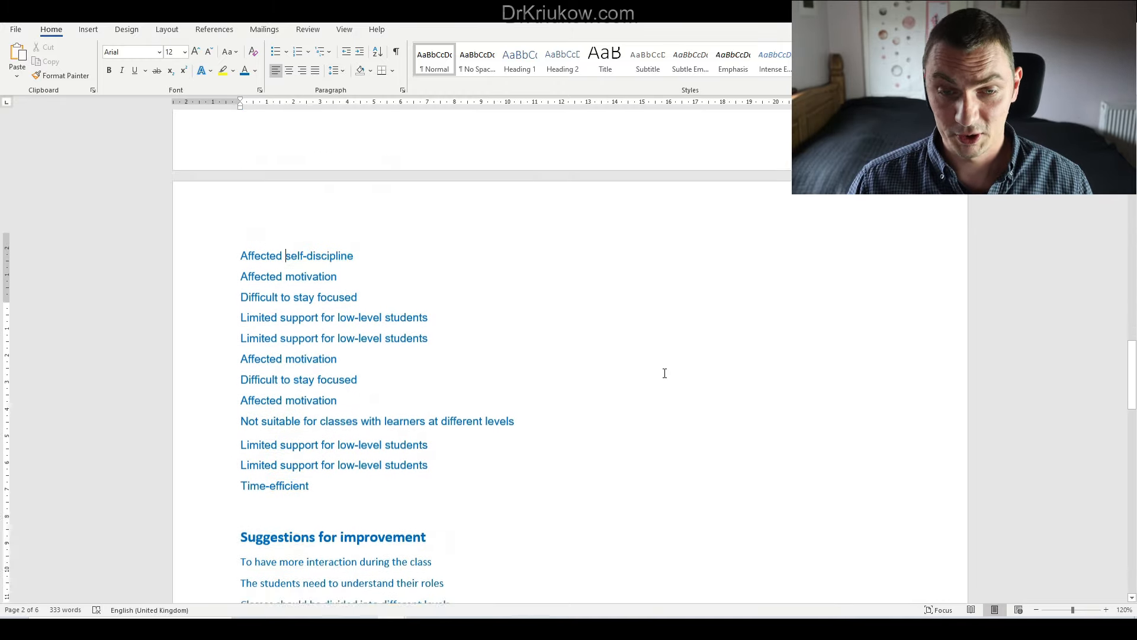
{"action": "scroll", "coordinate": [665, 374], "scroll_direction": "up", "scroll_amount": 10}
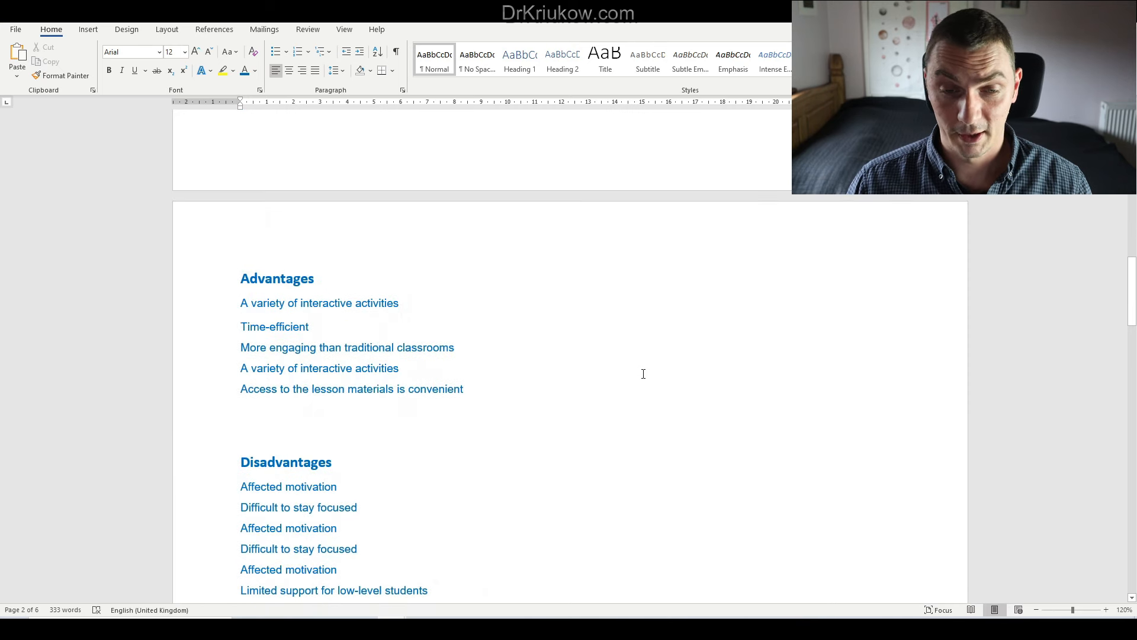
{"action": "left_click", "coordinate": [417, 308]}
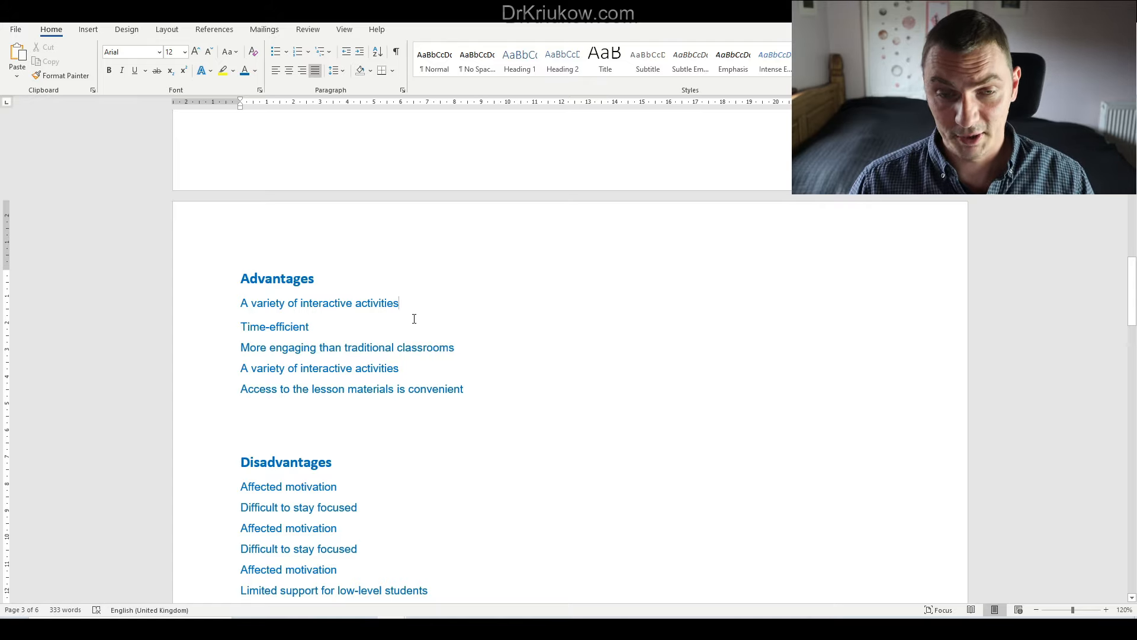
{"action": "scroll", "coordinate": [414, 319], "scroll_direction": "down", "scroll_amount": 2}
{"action": "scroll", "coordinate": [414, 319], "scroll_direction": "up", "scroll_amount": 5}
{"action": "scroll", "coordinate": [414, 318], "scroll_direction": "down", "scroll_amount": 3}
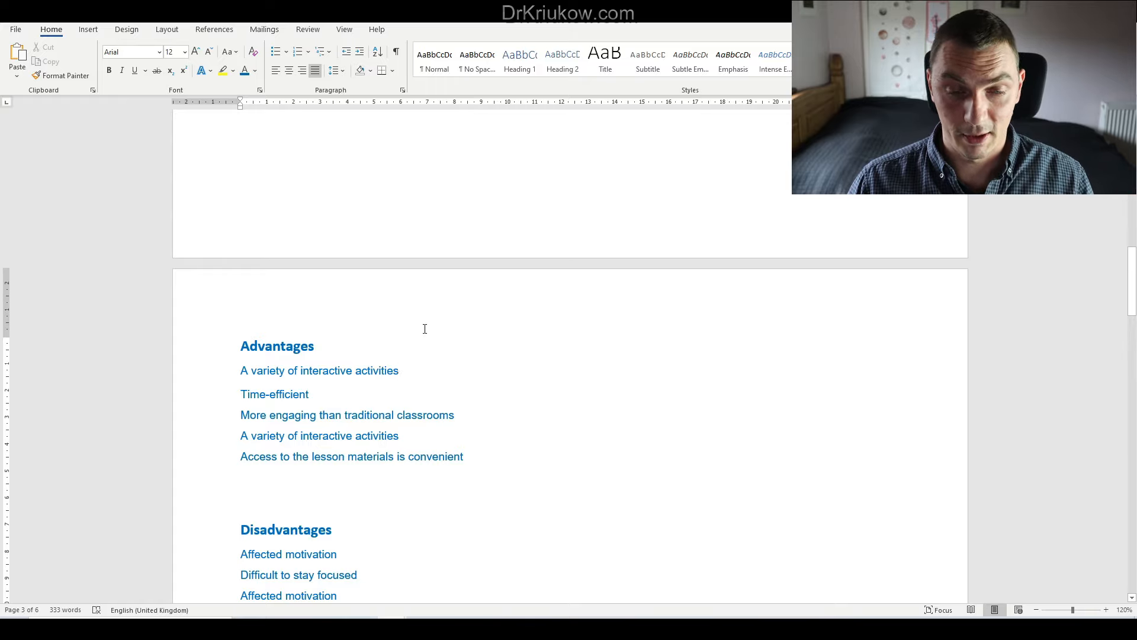
{"action": "scroll", "coordinate": [432, 340], "scroll_direction": "down", "scroll_amount": 4}
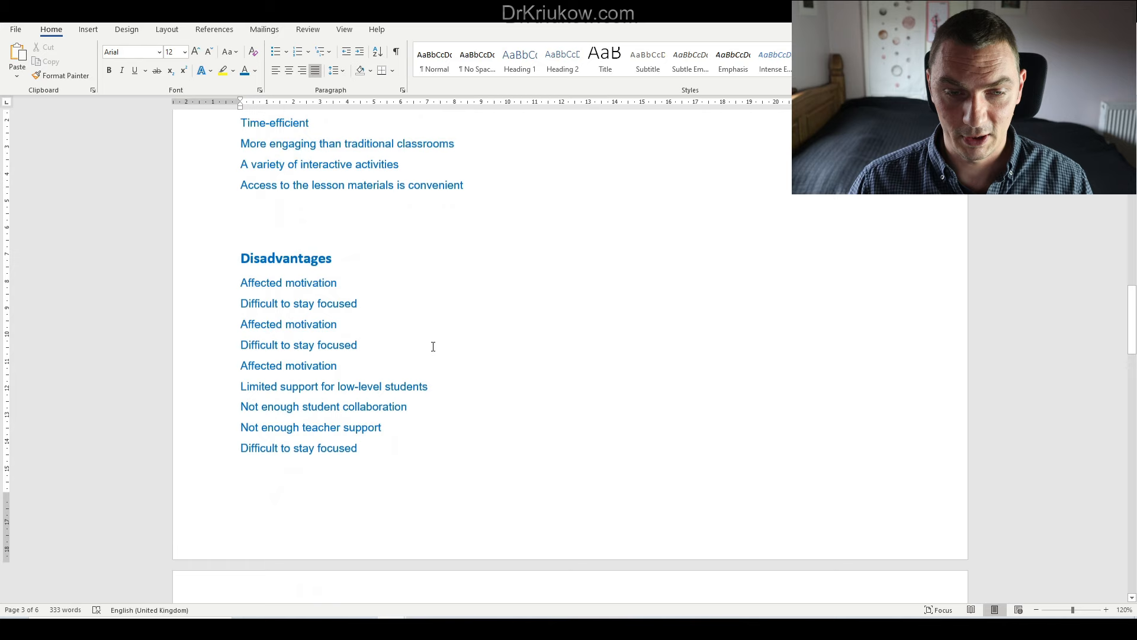
{"action": "scroll", "coordinate": [433, 346], "scroll_direction": "up", "scroll_amount": 2}
{"action": "scroll", "coordinate": [416, 361], "scroll_direction": "down", "scroll_amount": 2}
{"action": "left_click", "coordinate": [254, 272]}
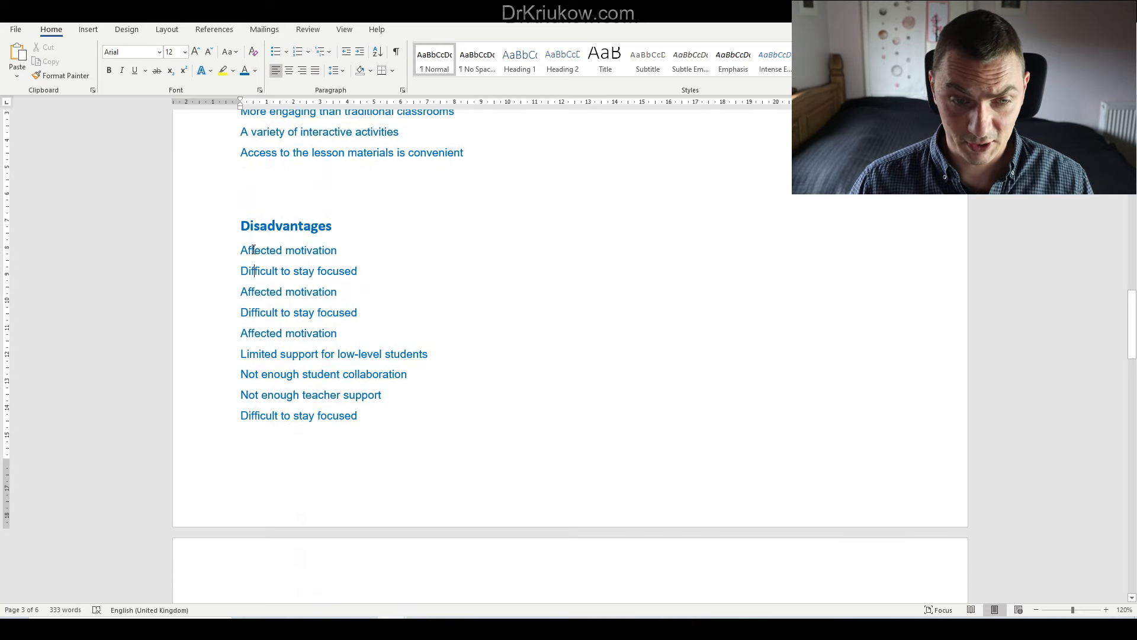
{"action": "left_click", "coordinate": [252, 250]}
{"action": "left_click", "coordinate": [286, 333]}
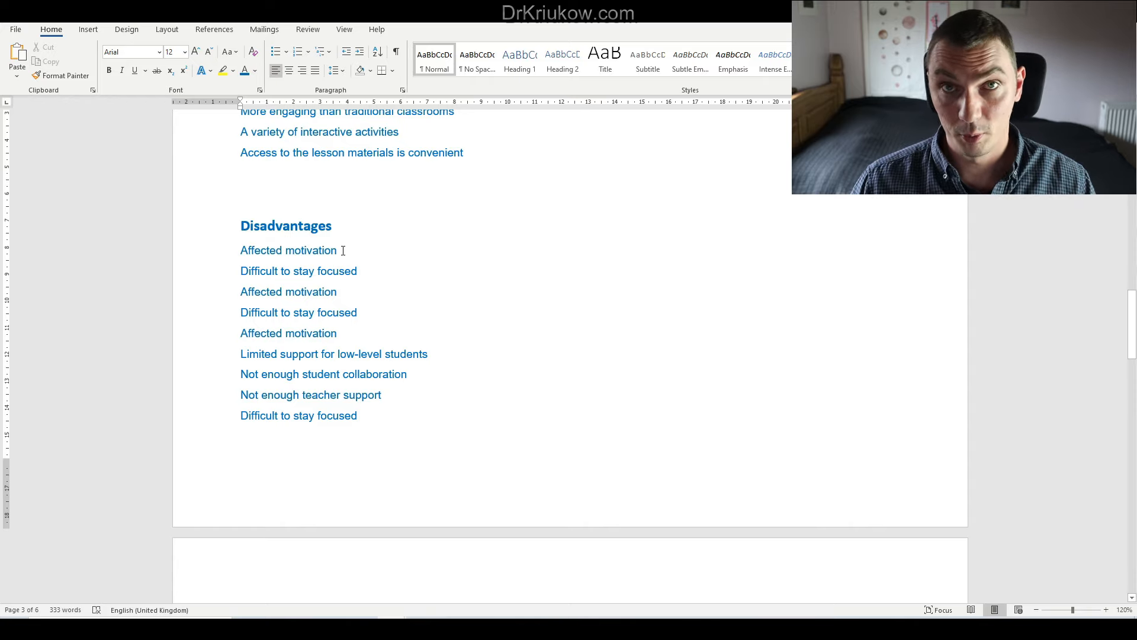
Step: Open a bracket for a frequency count after the first "Affected motivation" code under "Disadvantages"
{"action": "scroll", "coordinate": [340, 261], "scroll_direction": "down", "scroll_amount": 3}
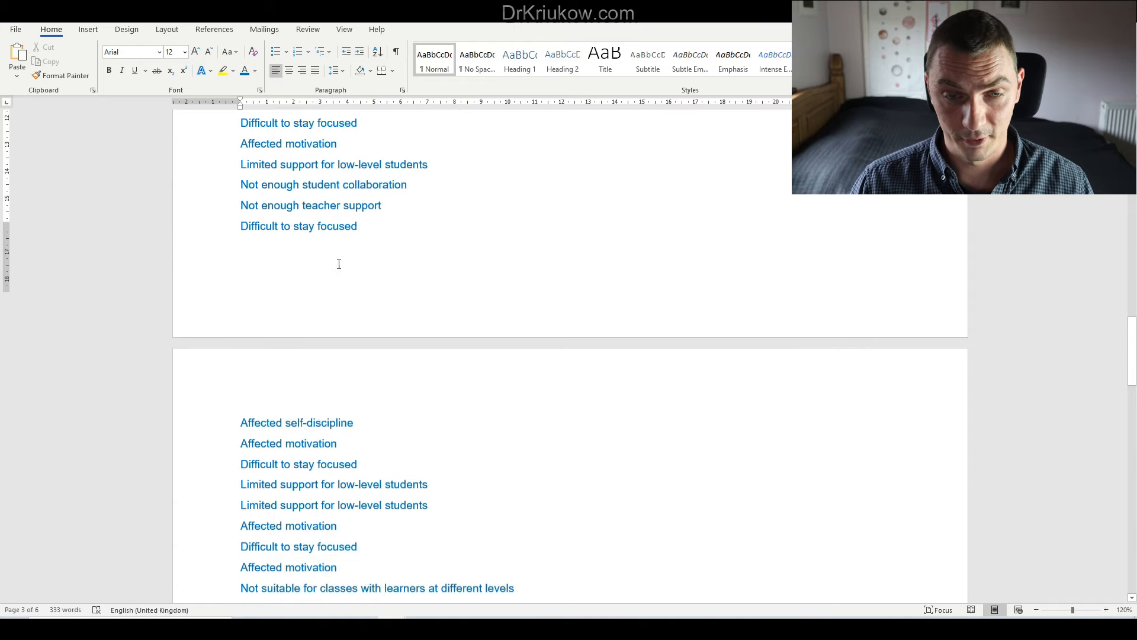
{"action": "scroll", "coordinate": [339, 265], "scroll_direction": "up", "scroll_amount": 1}
{"action": "scroll", "coordinate": [339, 264], "scroll_direction": "down", "scroll_amount": 3}
{"action": "scroll", "coordinate": [339, 265], "scroll_direction": "up", "scroll_amount": 5}
{"action": "scroll", "coordinate": [339, 264], "scroll_direction": "up", "scroll_amount": 3}
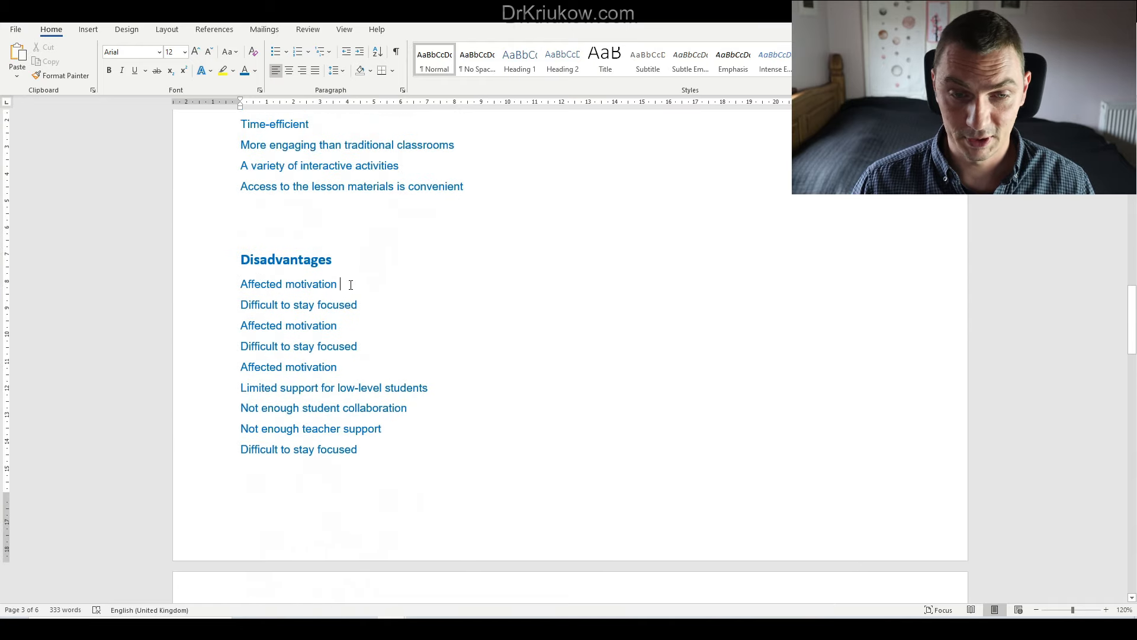
{"action": "scroll", "coordinate": [286, 329], "scroll_direction": "down", "scroll_amount": 2}
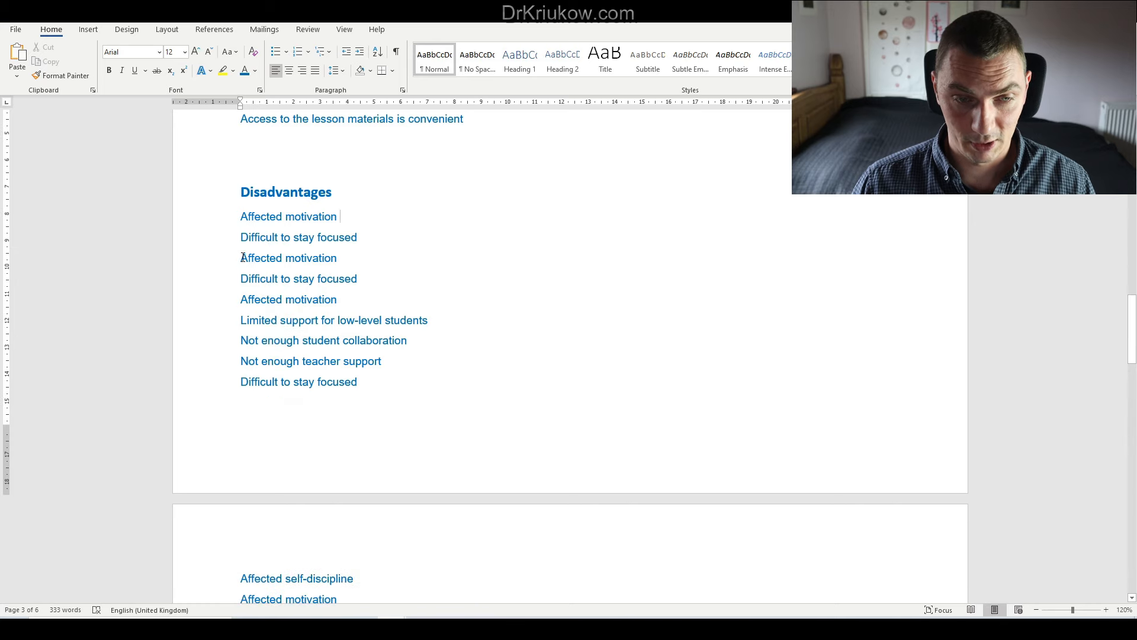
{"action": "left_click_drag", "start_coordinate": [242, 258], "coordinate": [347, 259]}
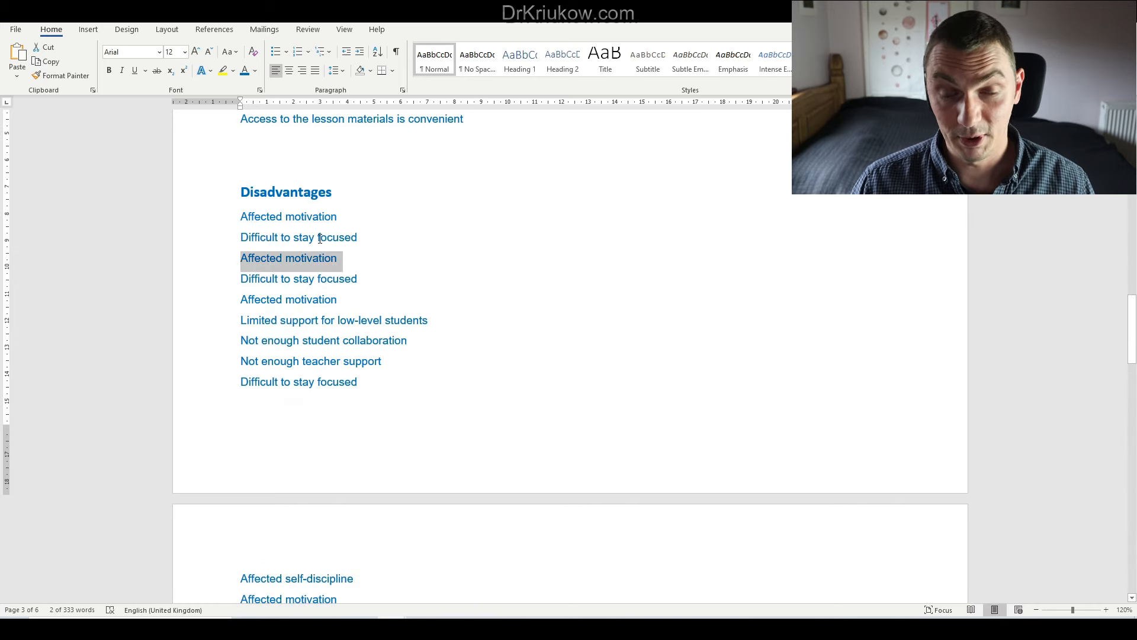
{"action": "left_click", "coordinate": [345, 218]}
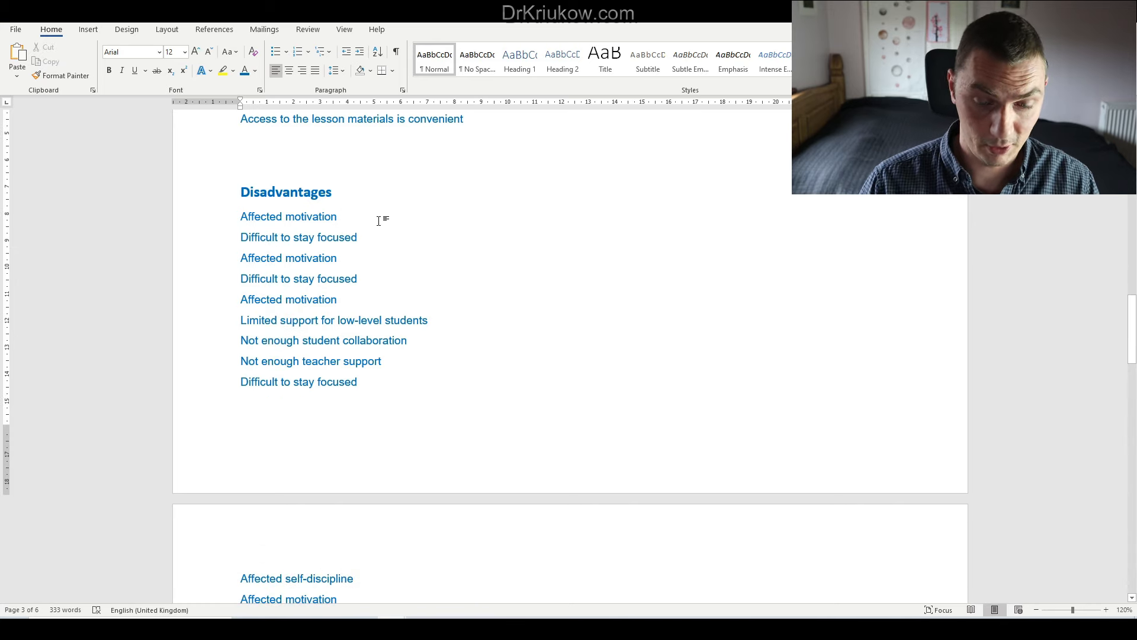
{"action": "type", "text": "("}
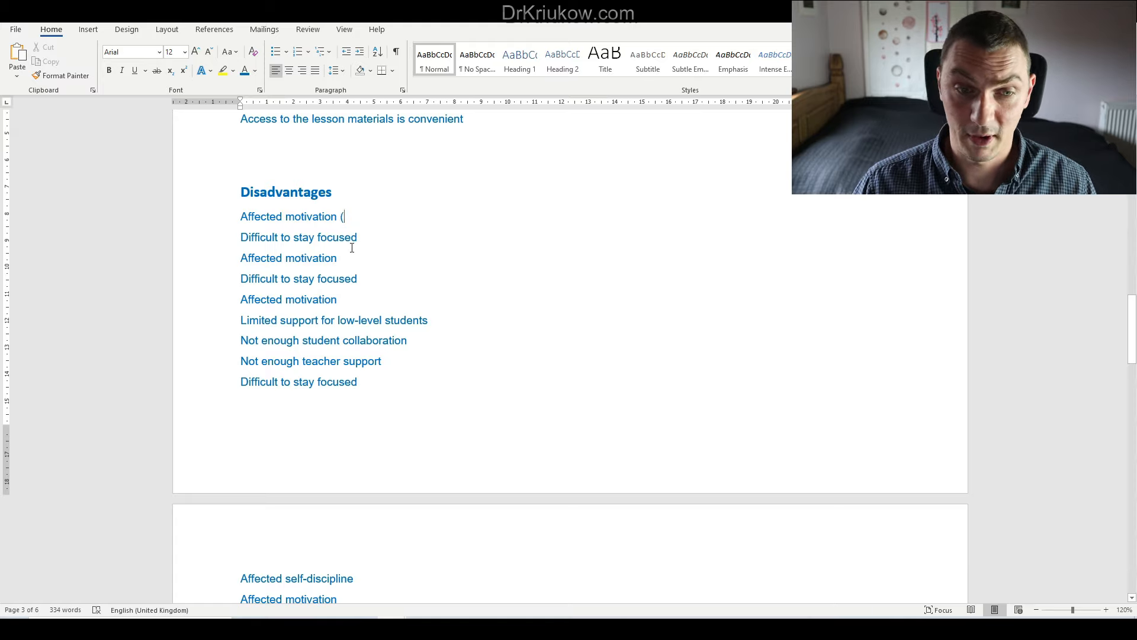
Step: Delete the five repeated "Affected motivation" codes under "Disadvantages", keeping only the first one
{"action": "left_click_drag", "start_coordinate": [243, 257], "coordinate": [344, 259]}
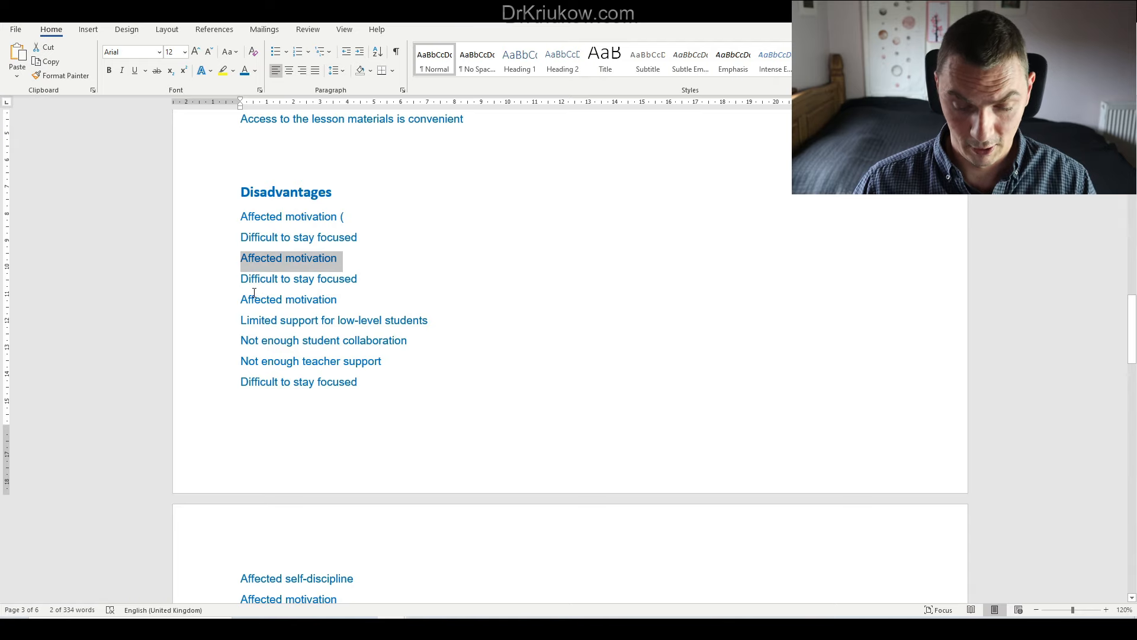
{"action": "key", "text": "Delete"}
{"action": "left_click_drag", "start_coordinate": [241, 279], "coordinate": [349, 282]}
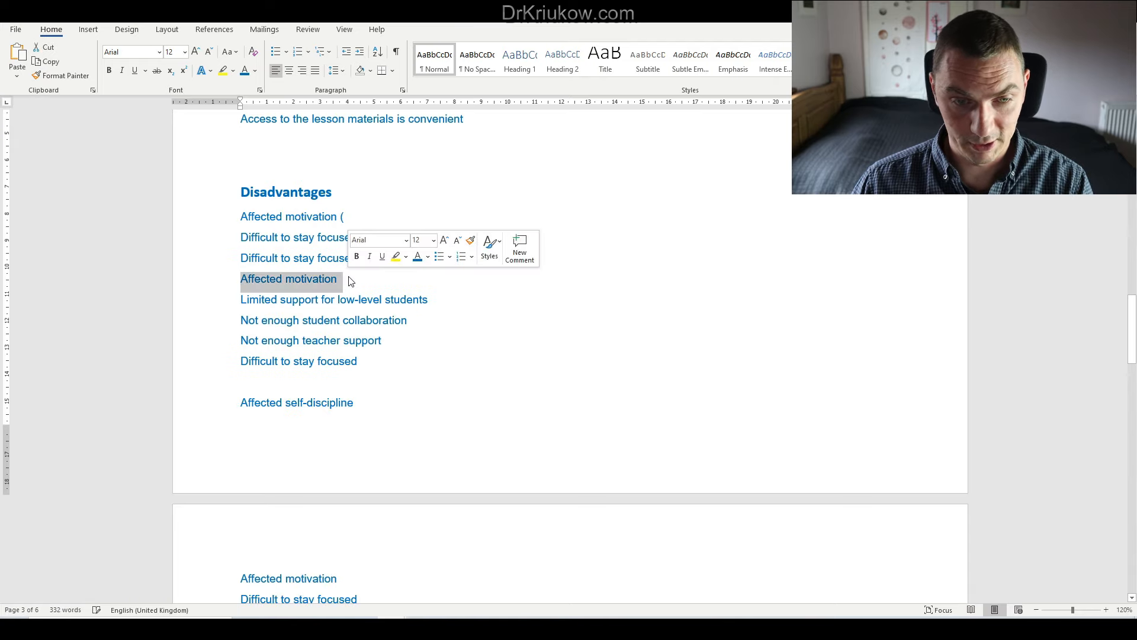
{"action": "key", "text": "Delete"}
{"action": "scroll", "coordinate": [244, 302], "scroll_direction": "down", "scroll_amount": 3}
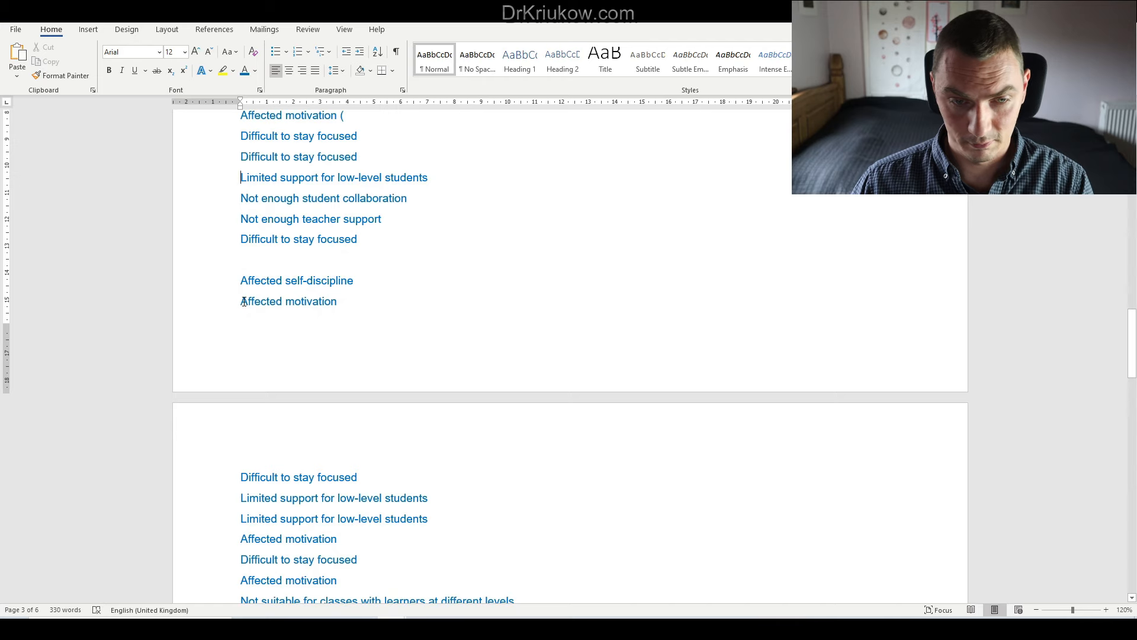
{"action": "left_click_drag", "start_coordinate": [242, 302], "coordinate": [343, 303]}
{"action": "key", "text": "Delete"}
{"action": "scroll", "coordinate": [339, 305], "scroll_direction": "down", "scroll_amount": 4}
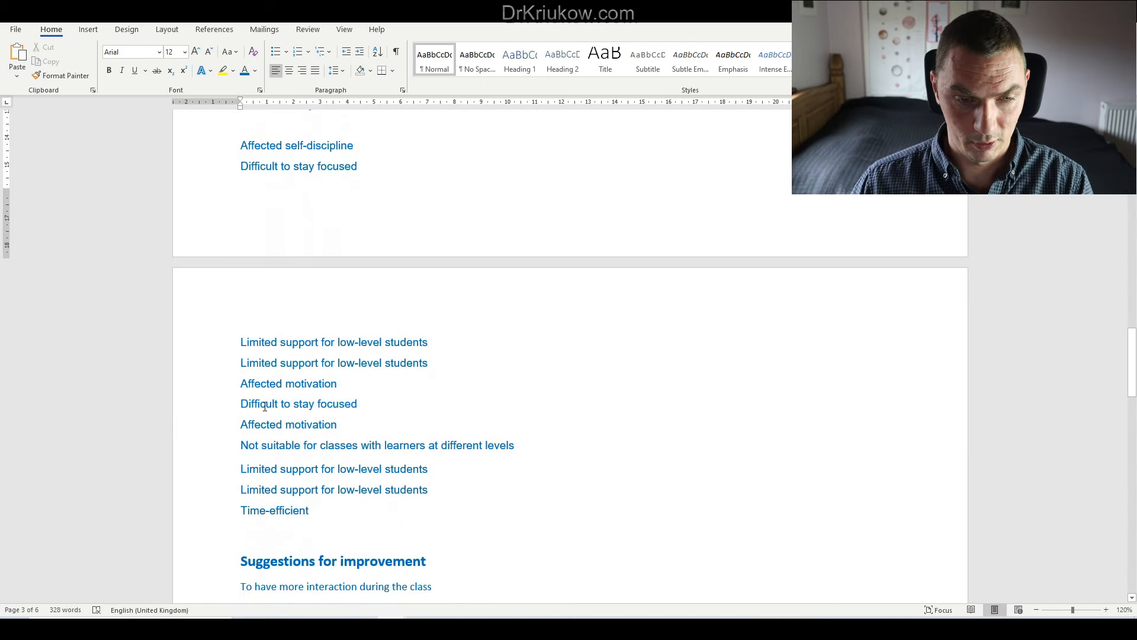
{"action": "left_click_drag", "start_coordinate": [242, 424], "coordinate": [343, 426]}
{"action": "key", "text": "Delete"}
{"action": "left_click_drag", "start_coordinate": [241, 384], "coordinate": [339, 386]}
{"action": "key", "text": "Delete"}
Step: Complete the frequency count after the remaining "Affected motivation" code as "(6)"
{"action": "scroll", "coordinate": [348, 354], "scroll_direction": "up", "scroll_amount": 11}
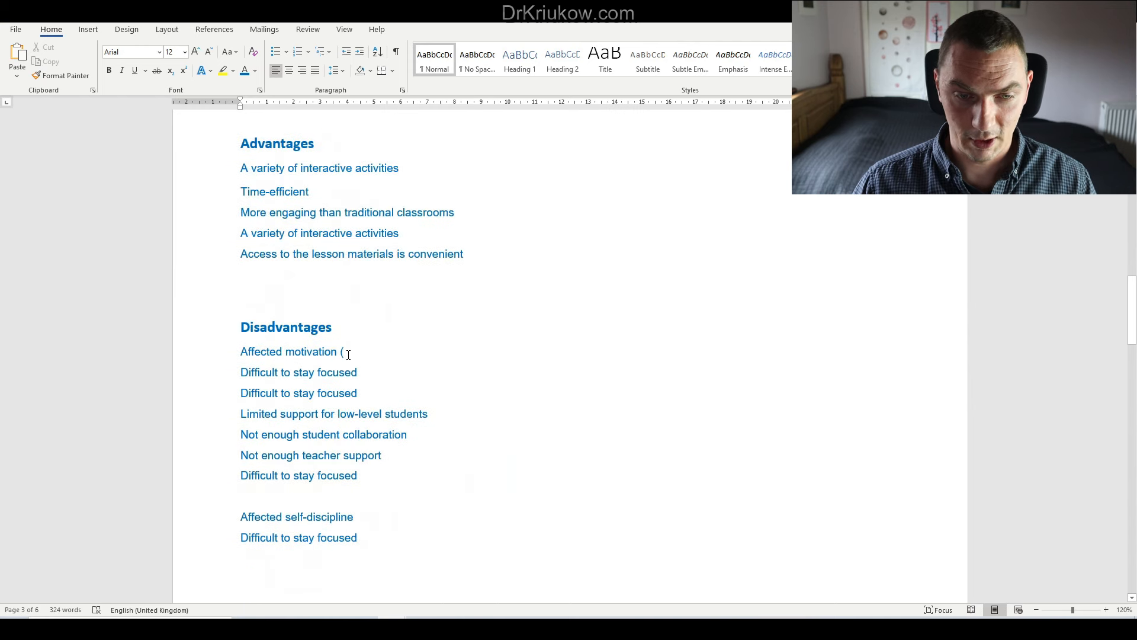
{"action": "left_click", "coordinate": [352, 352]}
{"action": "type", "text": "6"}
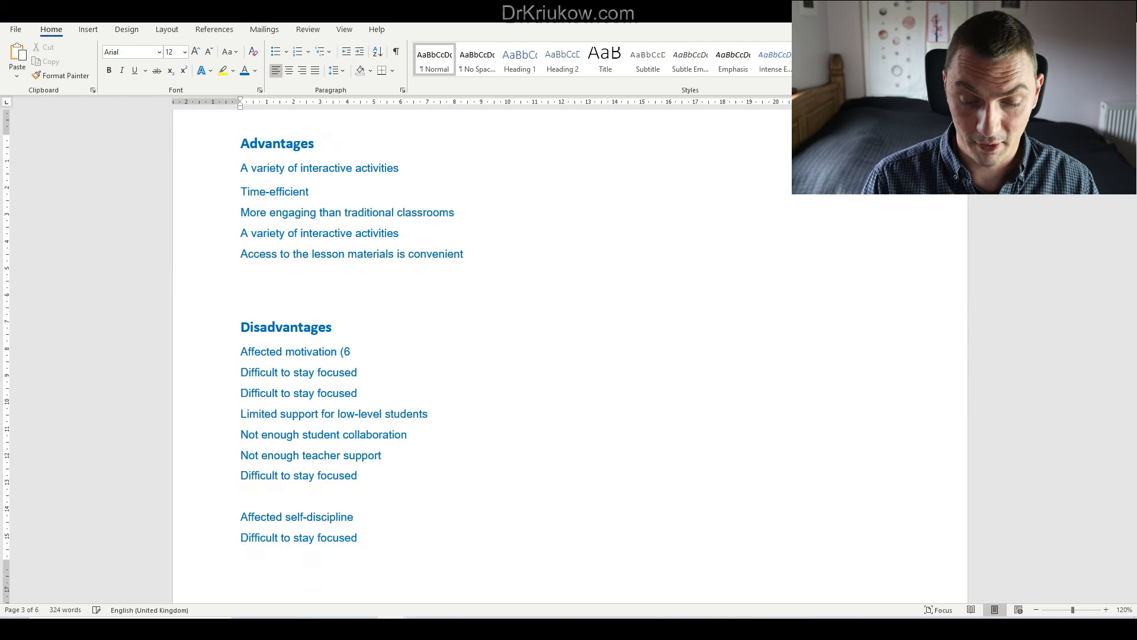
{"action": "type", "text": ")"}
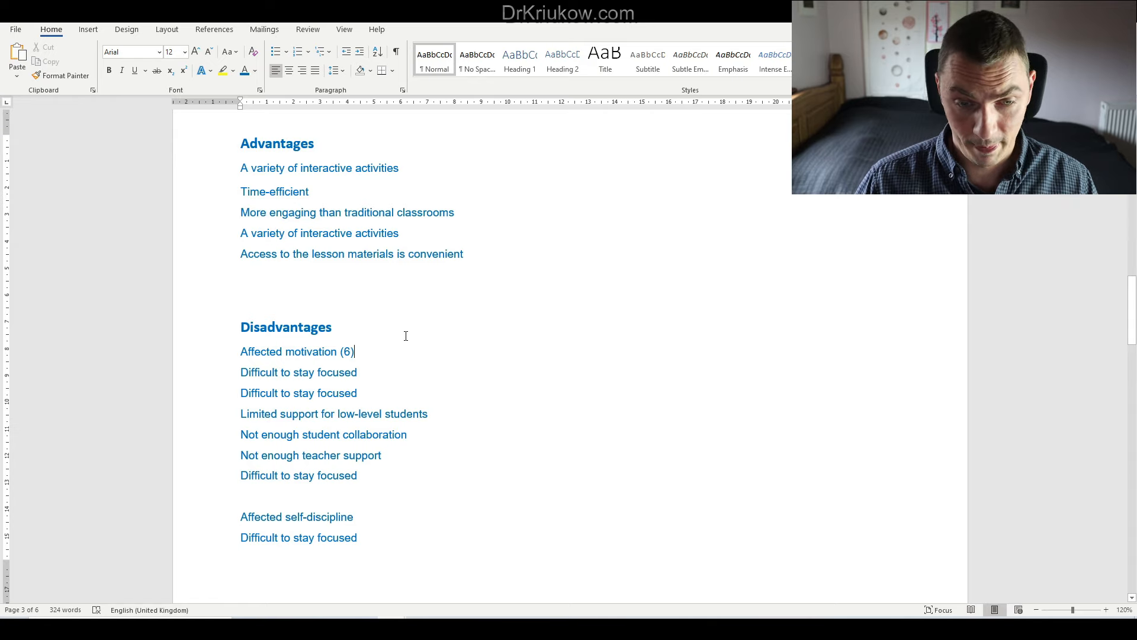
Step: Open a count bracket after the first "Difficult to stay focused" under "Disadvantages" and delete the four repeats of that code
{"action": "type", "text": " ("}
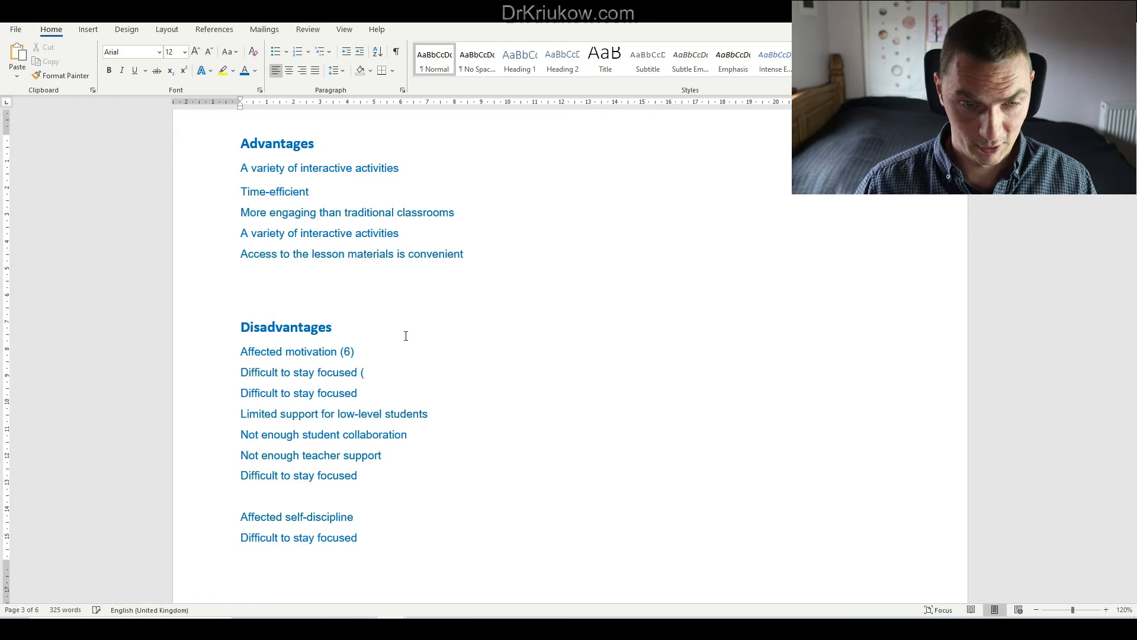
{"action": "left_click_drag", "start_coordinate": [242, 396], "coordinate": [363, 396]}
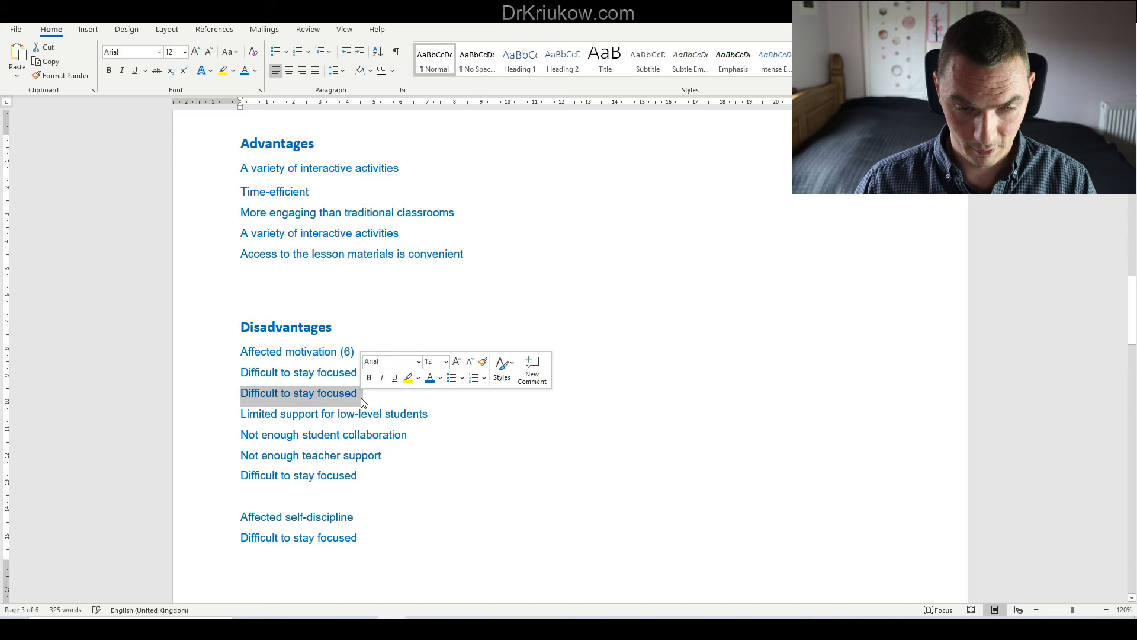
{"action": "key", "text": "Delete"}
{"action": "left_click_drag", "start_coordinate": [241, 456], "coordinate": [367, 462]}
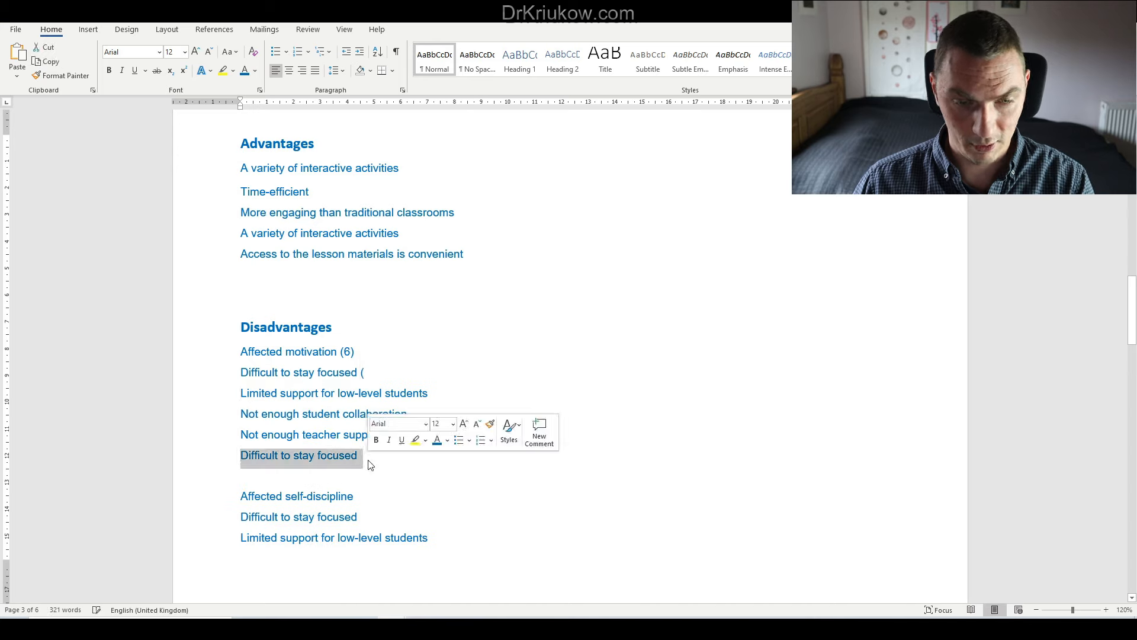
{"action": "key", "text": "Delete"}
{"action": "left_click_drag", "start_coordinate": [243, 496], "coordinate": [363, 498]}
{"action": "key", "text": "Delete"}
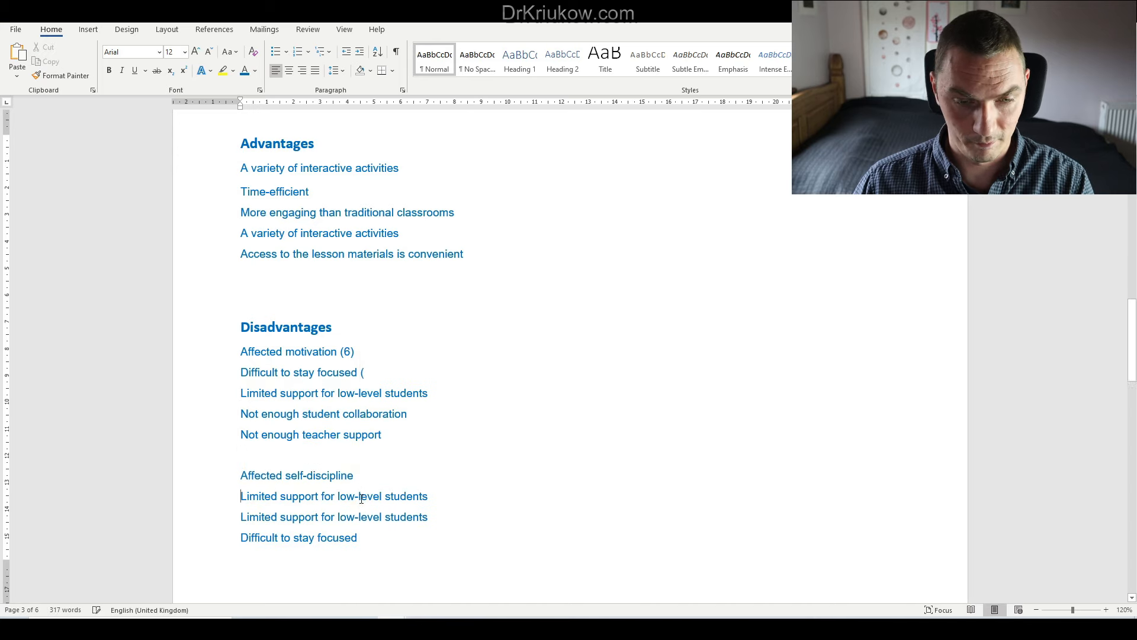
{"action": "scroll", "coordinate": [368, 444], "scroll_direction": "down", "scroll_amount": 1}
{"action": "left_click_drag", "start_coordinate": [249, 475], "coordinate": [364, 480]}
{"action": "key", "text": "Delete"}
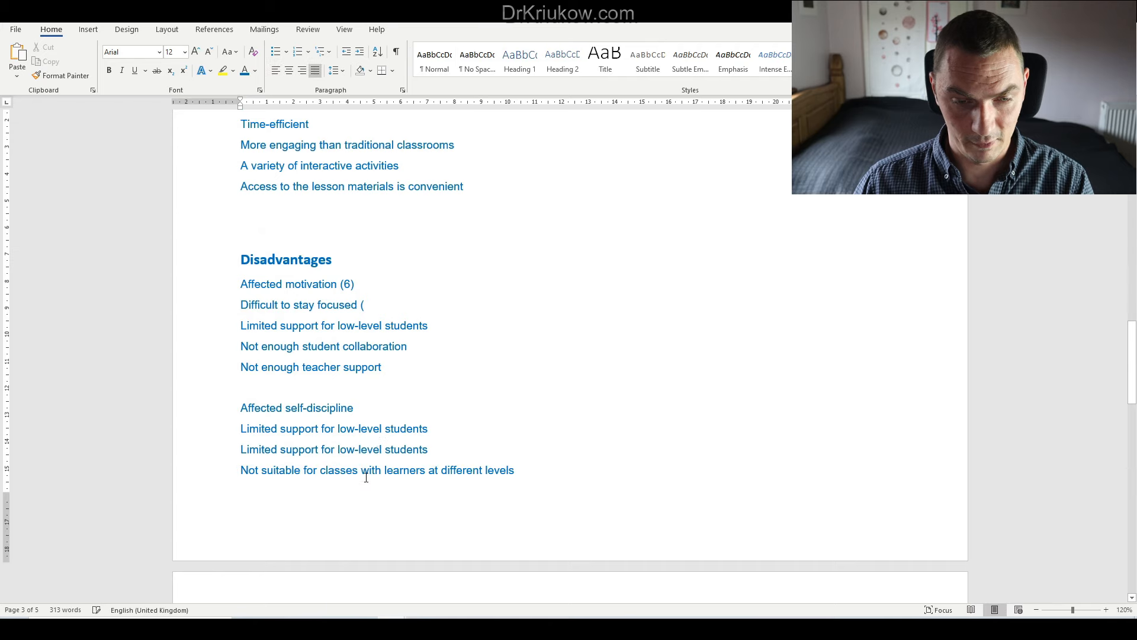
Step: Check for further repeats of "Difficult to stay focused" and complete its frequency count as "(5)"
{"action": "scroll", "coordinate": [379, 414], "scroll_direction": "down", "scroll_amount": 3}
{"action": "scroll", "coordinate": [303, 450], "scroll_direction": "up", "scroll_amount": 3}
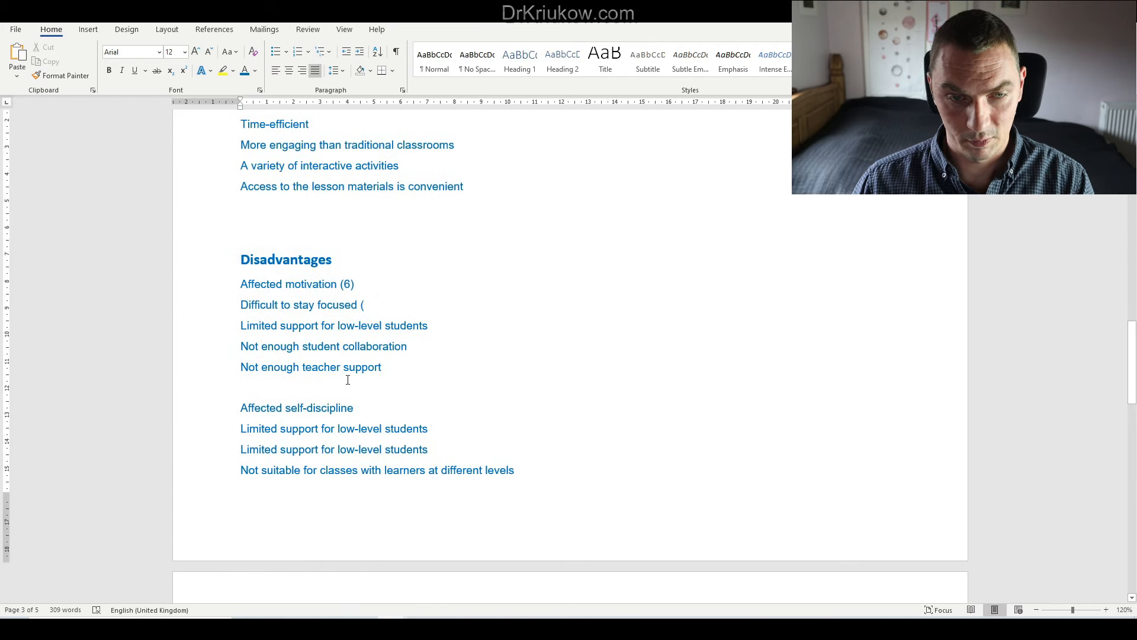
{"action": "left_click", "coordinate": [370, 307]}
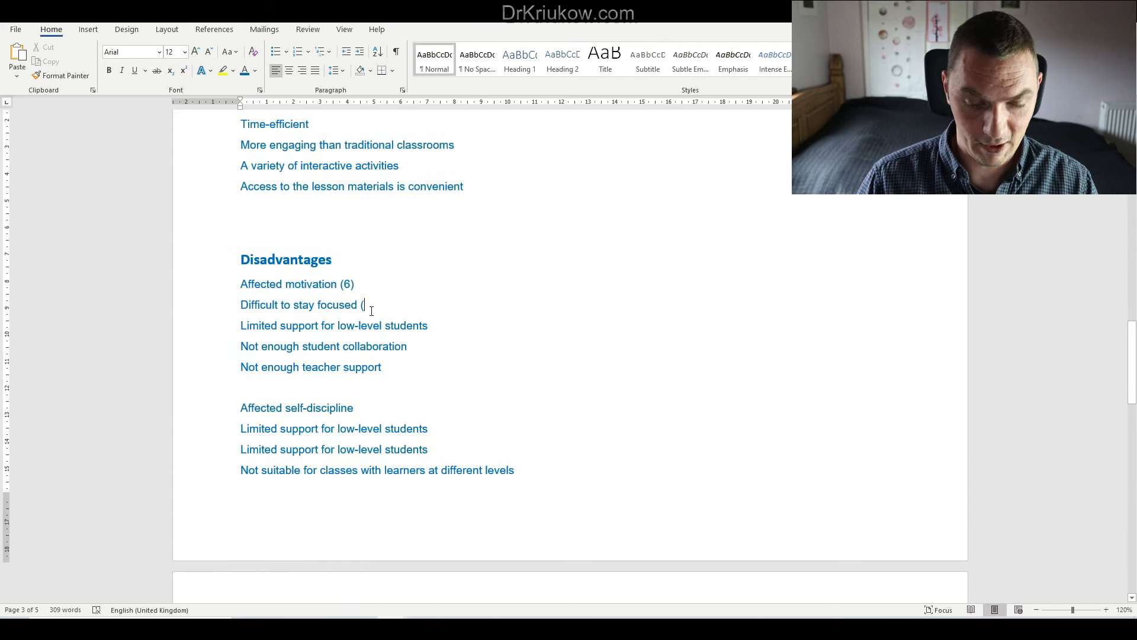
{"action": "type", "text": "5)"}
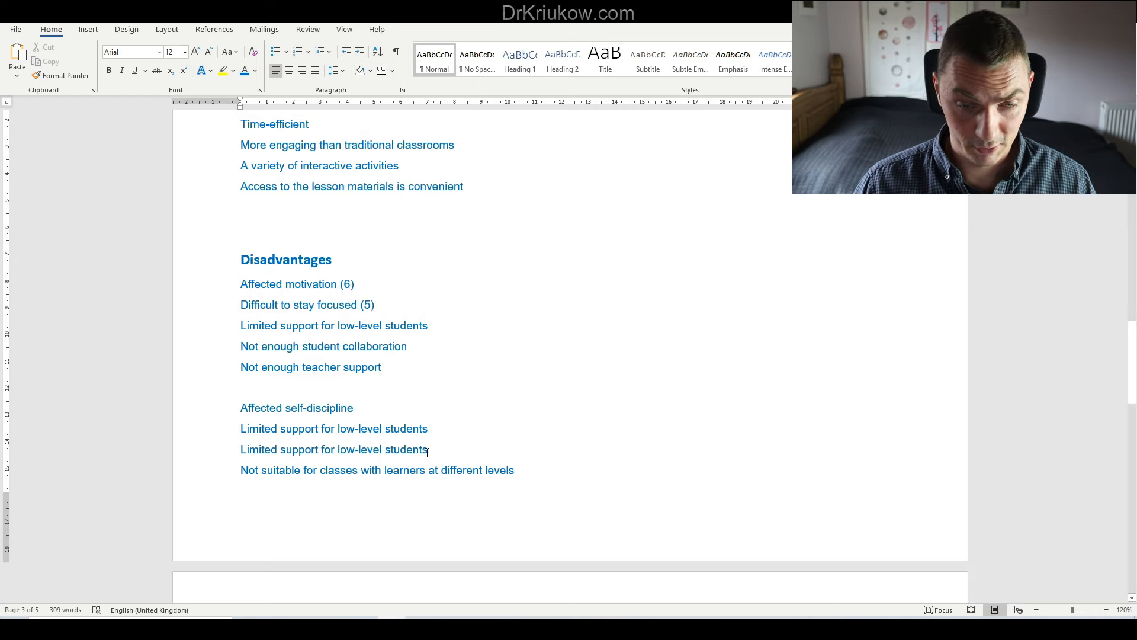
Step: Delete the four repeated "Limited support for low-level students" codes and add the count "(5)" after the first one
{"action": "left_click_drag", "start_coordinate": [427, 452], "coordinate": [239, 425]}
{"action": "key", "text": "ctrl+x"}
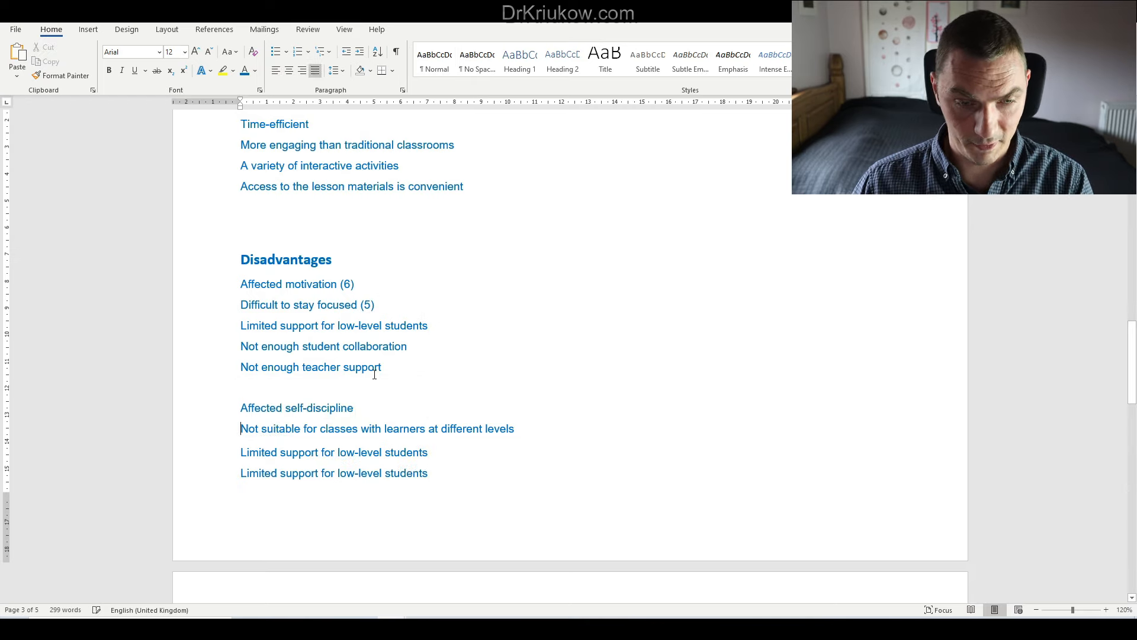
{"action": "scroll", "coordinate": [404, 382], "scroll_direction": "down", "scroll_amount": 1}
{"action": "left_click_drag", "start_coordinate": [427, 442], "coordinate": [229, 421]}
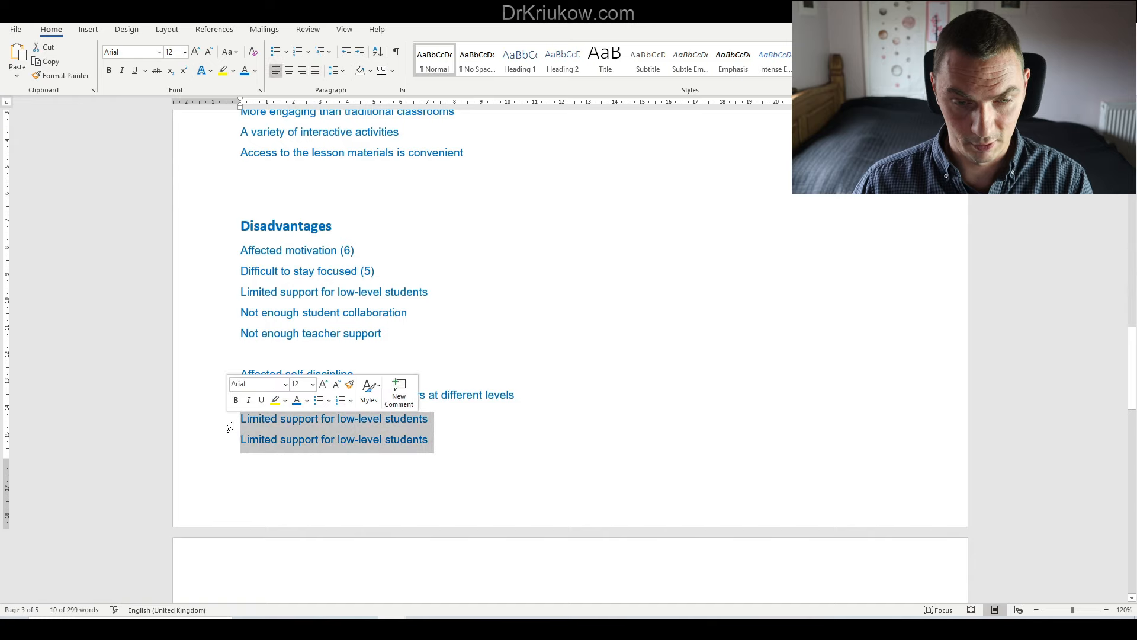
{"action": "key", "text": "ctrl+v"}
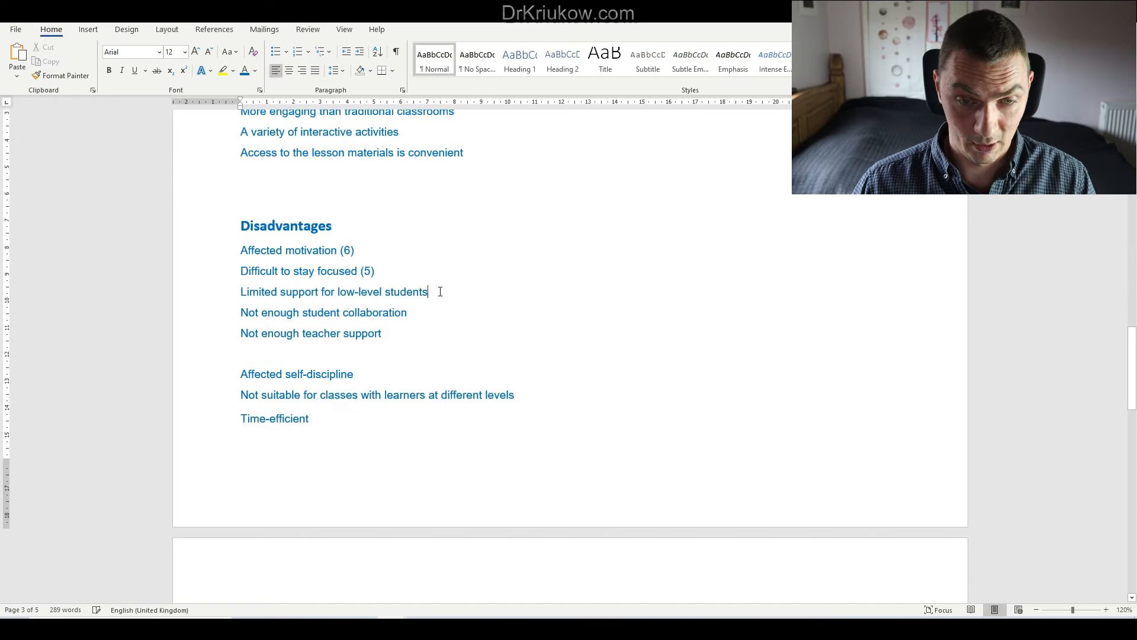
{"action": "type", "text": "(5)"}
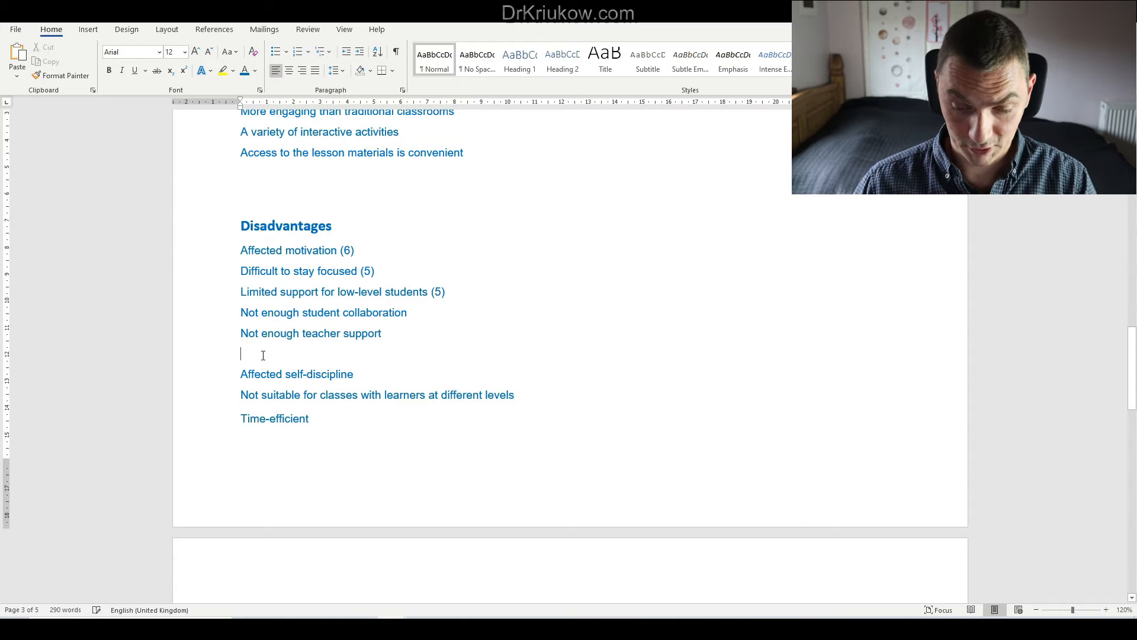
Step: Remove the blank line above "Affected self-discipline" and move "Time-efficient" from "Disadvantages" to the end of the "Advantages" list
{"action": "key", "text": "Delete"}
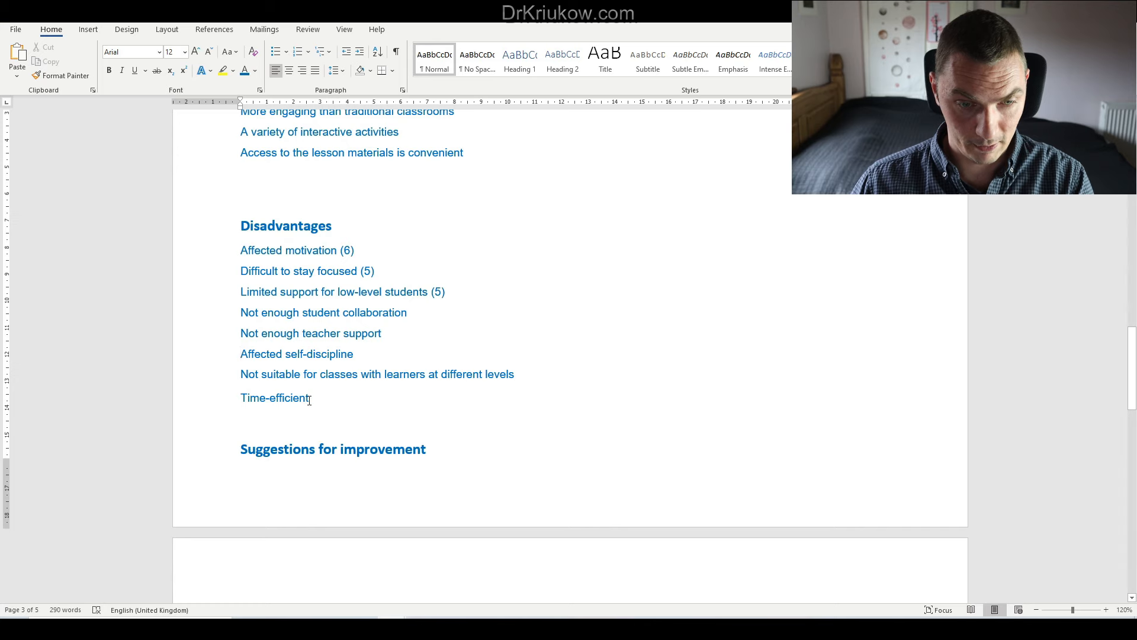
{"action": "left_click_drag", "start_coordinate": [310, 398], "coordinate": [236, 402]}
{"action": "key", "text": "Delete"}
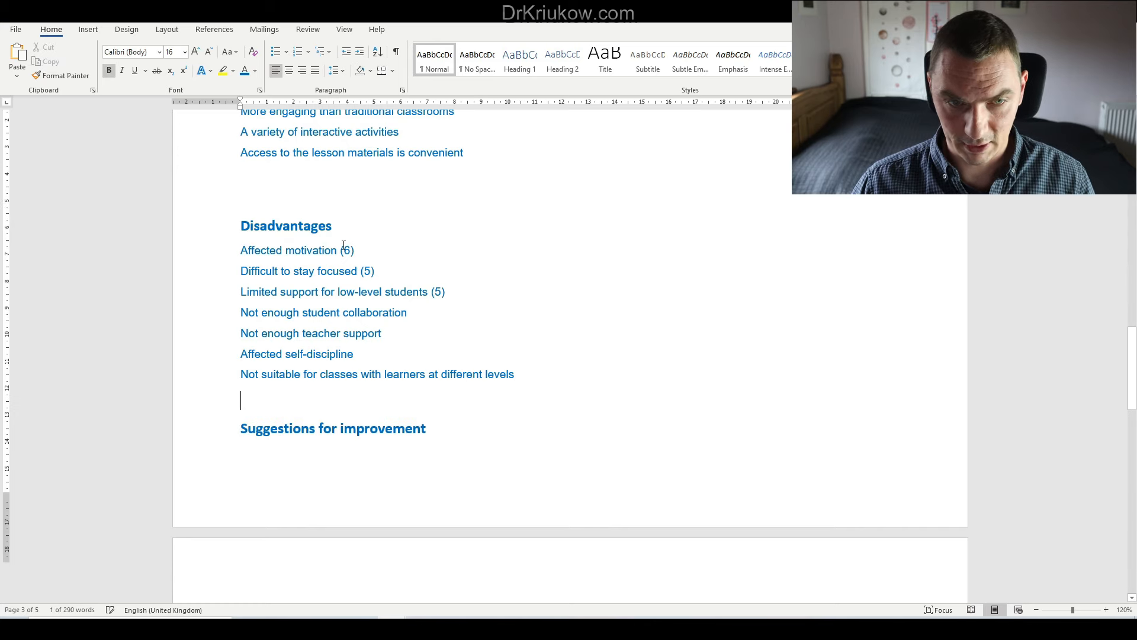
{"action": "scroll", "coordinate": [297, 292], "scroll_direction": "up", "scroll_amount": 2}
{"action": "left_click", "coordinate": [260, 306]}
{"action": "key", "text": "ctrl+v"}
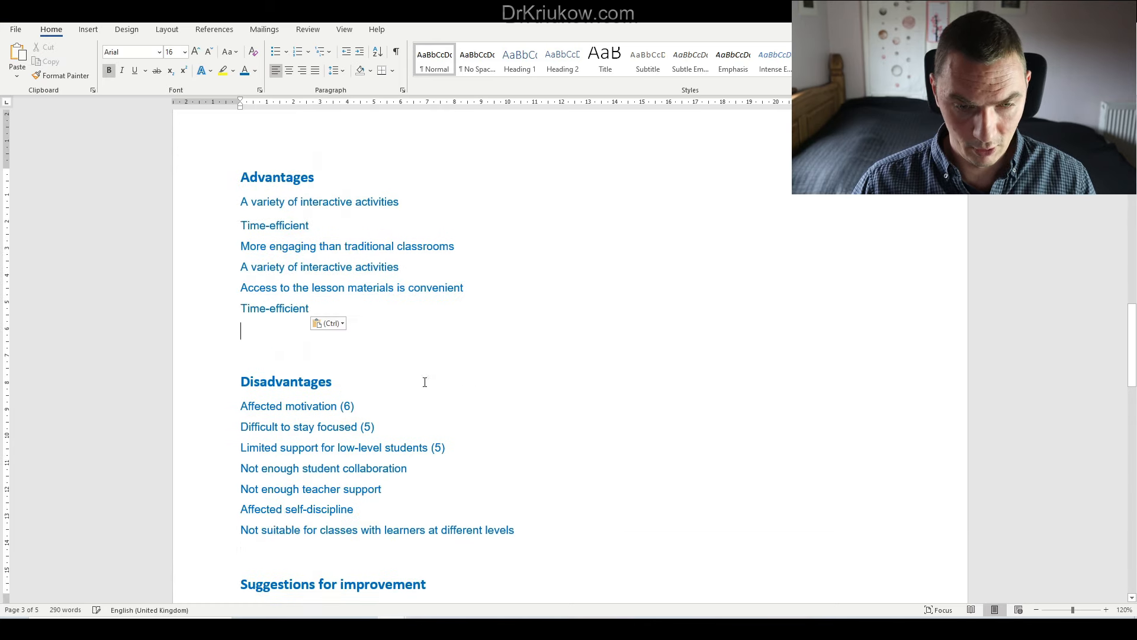
Step: Add the count "(1)" to each of the four remaining codes under "Disadvantages", from "Not enough student collaboration" to "Not suitable for classes with learners at different levels"
{"action": "scroll", "coordinate": [421, 381], "scroll_direction": "down", "scroll_amount": 1}
{"action": "left_click", "coordinate": [429, 402]}
{"action": "type", "text": "(1)"}
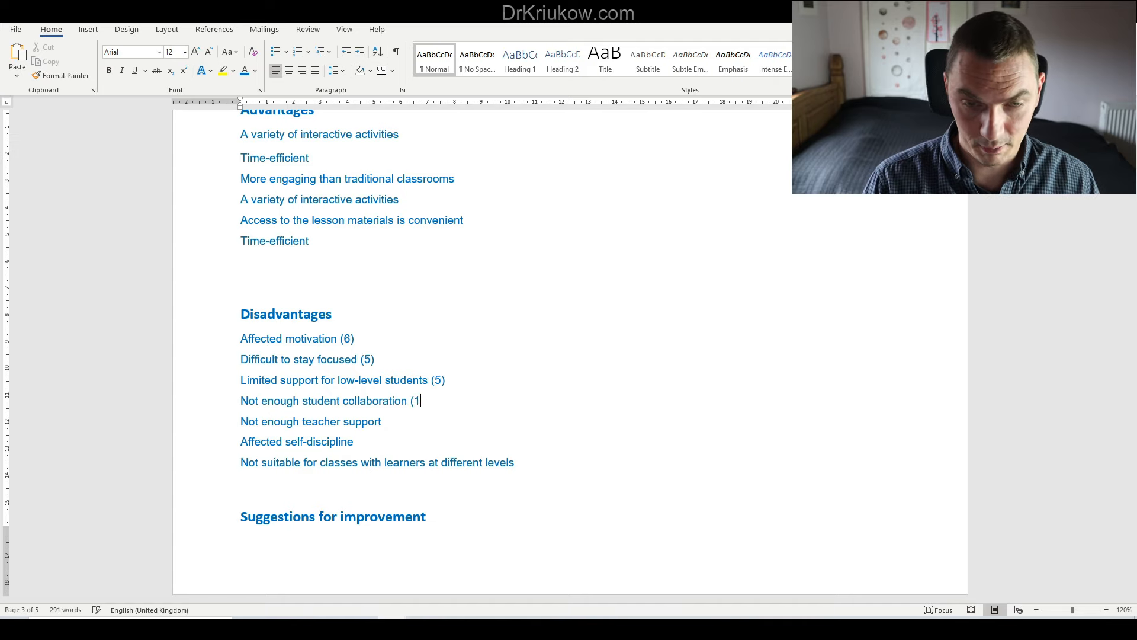
{"action": "type", "text": " (1)"}
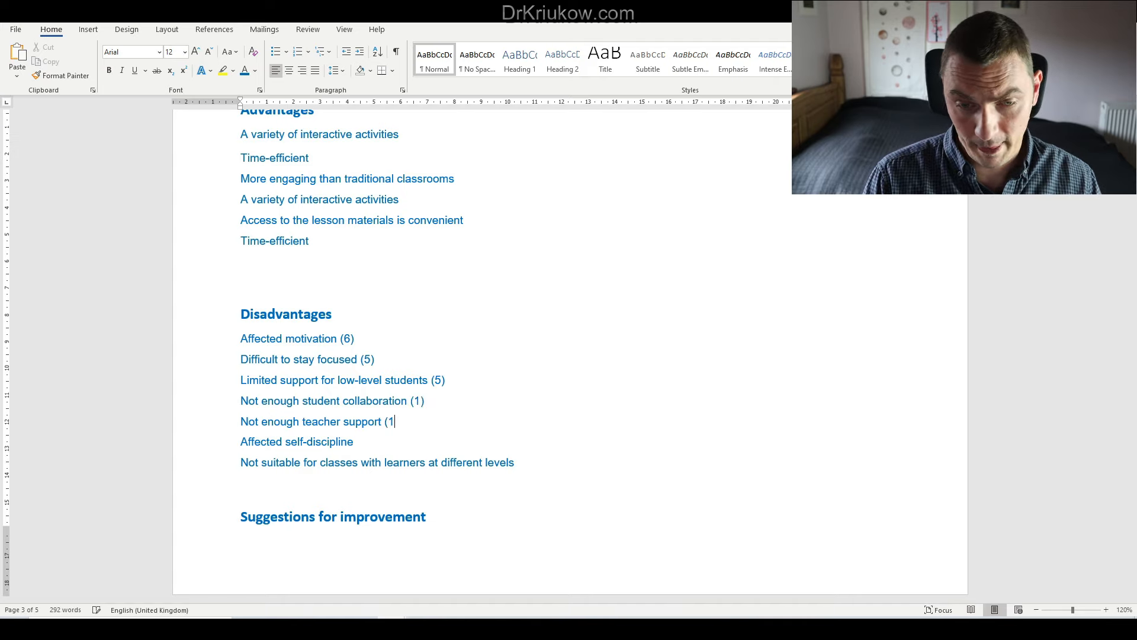
{"action": "type", "text": " (1)"}
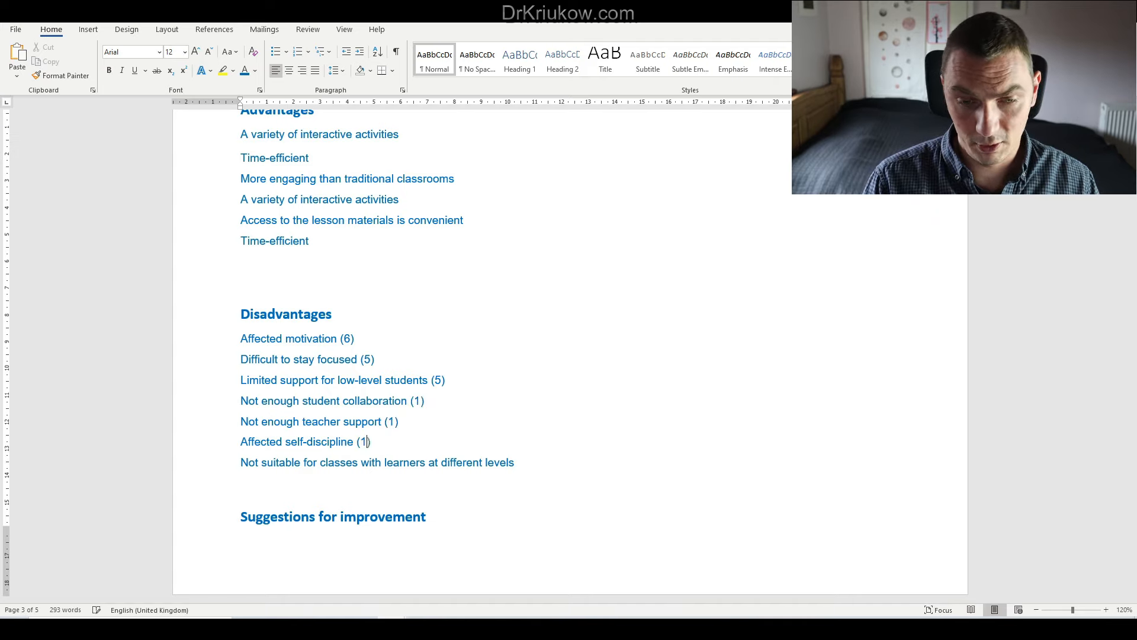
{"action": "left_click", "coordinate": [535, 462]}
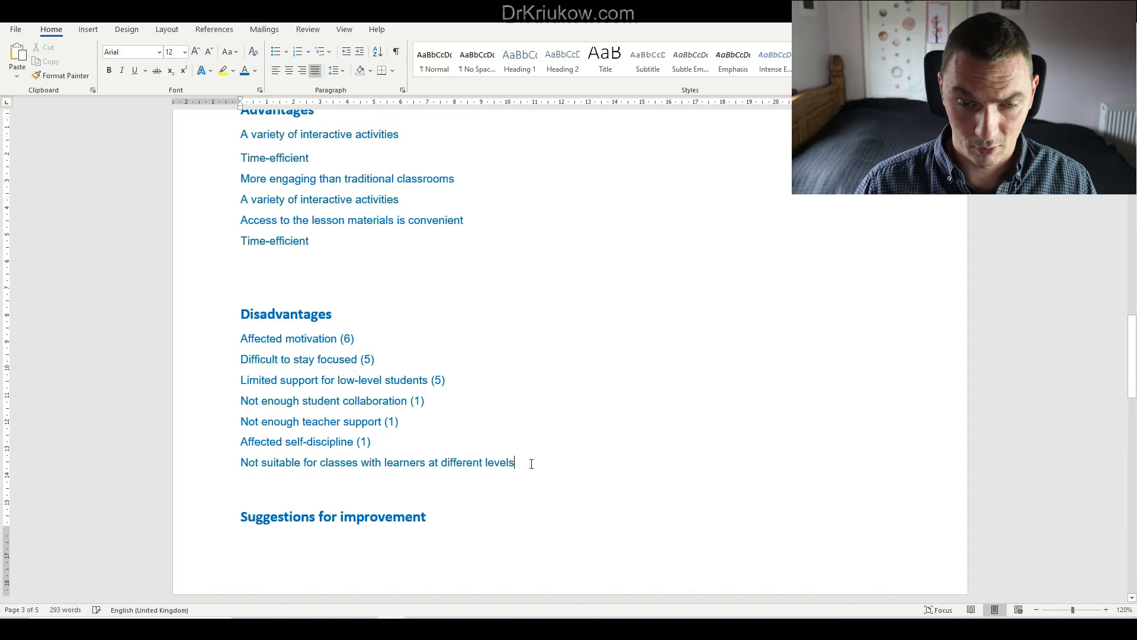
{"action": "type", "text": "(1)"}
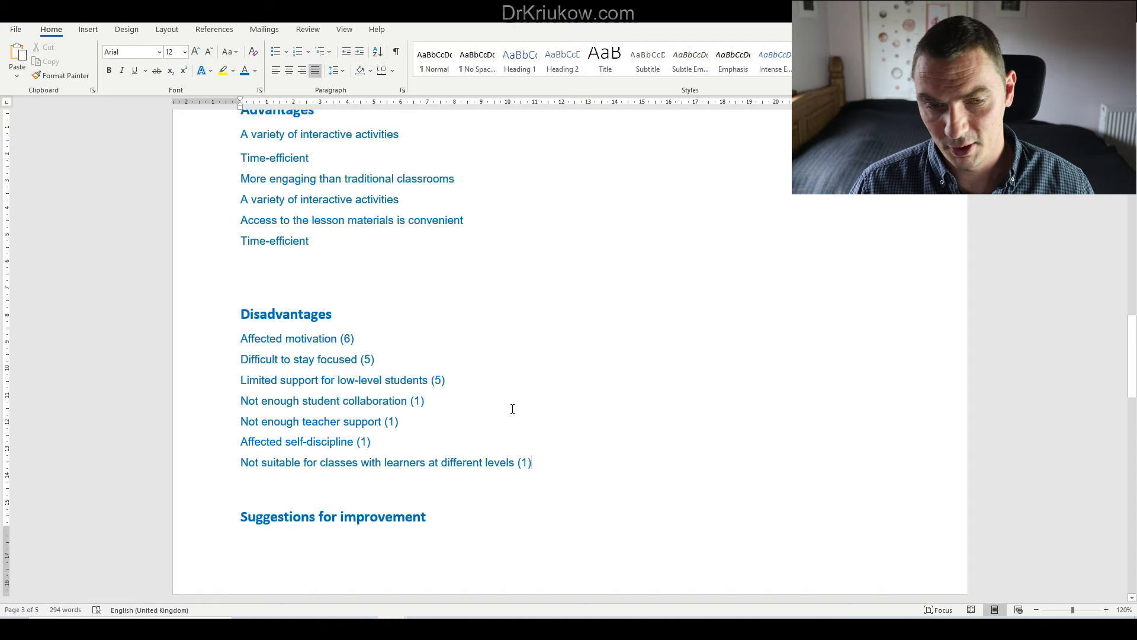
{"action": "left_click", "coordinate": [376, 357]}
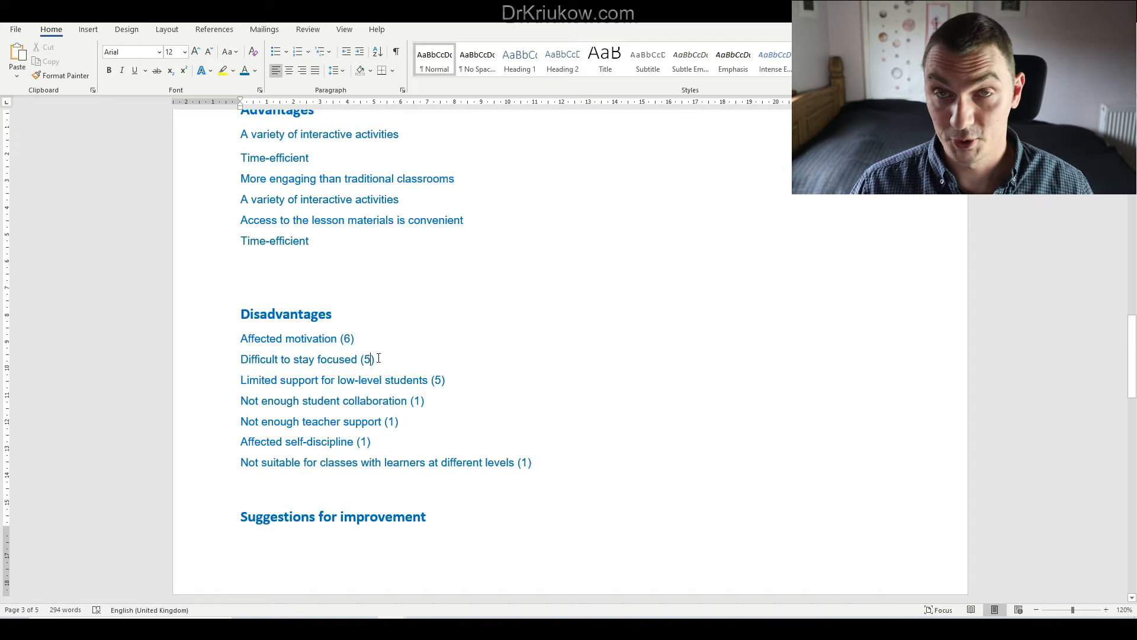
{"action": "left_click", "coordinate": [313, 340]}
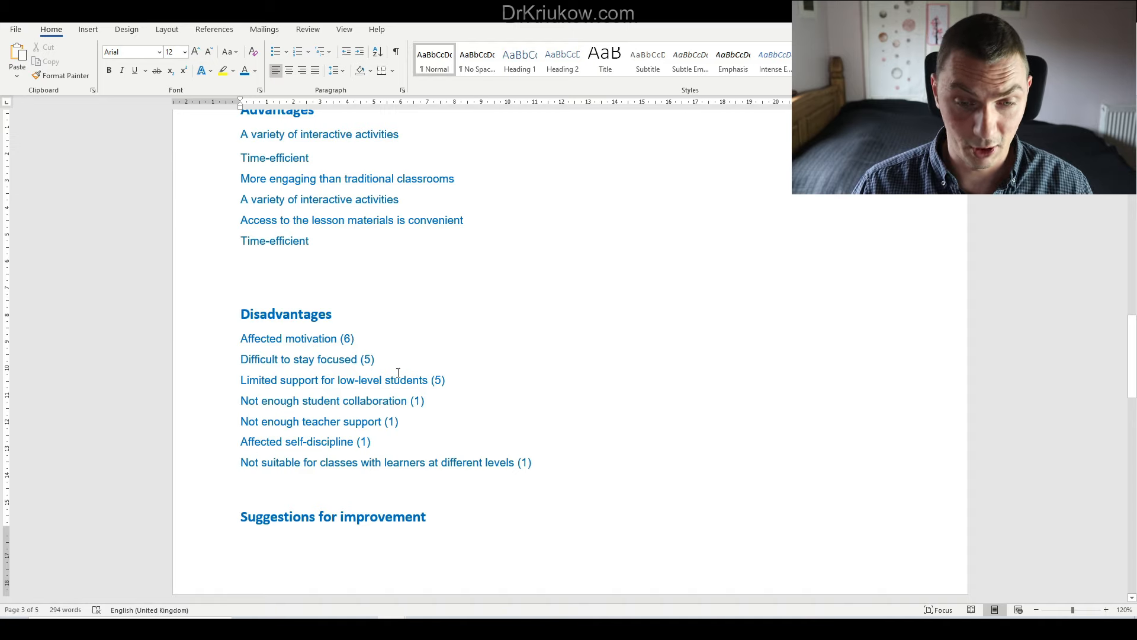
Step: Review the grouped codes and their counts under "Advantages", "Disadvantages" and "Suggestions for improvement"
{"action": "left_click_drag", "start_coordinate": [274, 401], "coordinate": [529, 463]}
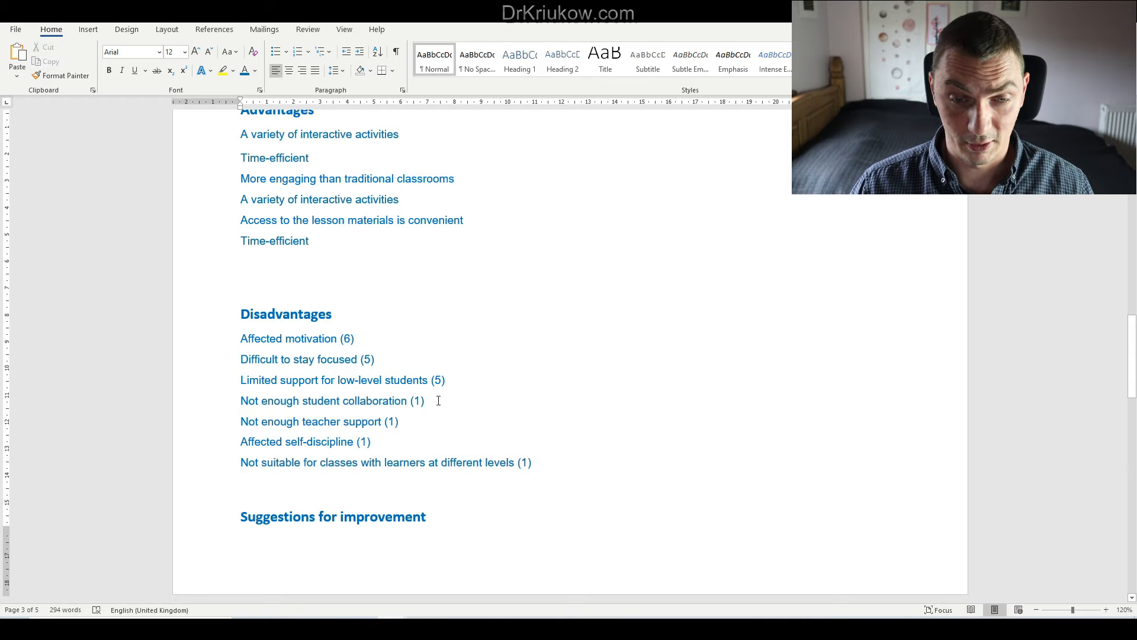
{"action": "scroll", "coordinate": [423, 367], "scroll_direction": "up", "scroll_amount": 3}
{"action": "scroll", "coordinate": [421, 367], "scroll_direction": "down", "scroll_amount": 3}
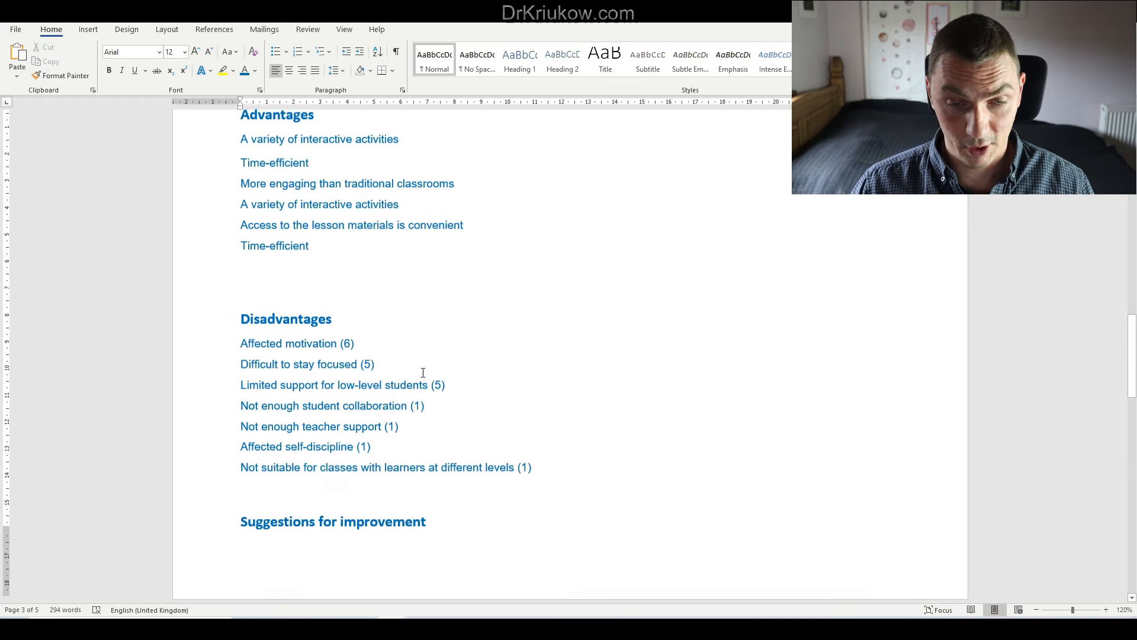
{"action": "scroll", "coordinate": [419, 369], "scroll_direction": "up", "scroll_amount": 3}
{"action": "scroll", "coordinate": [416, 371], "scroll_direction": "down", "scroll_amount": 3}
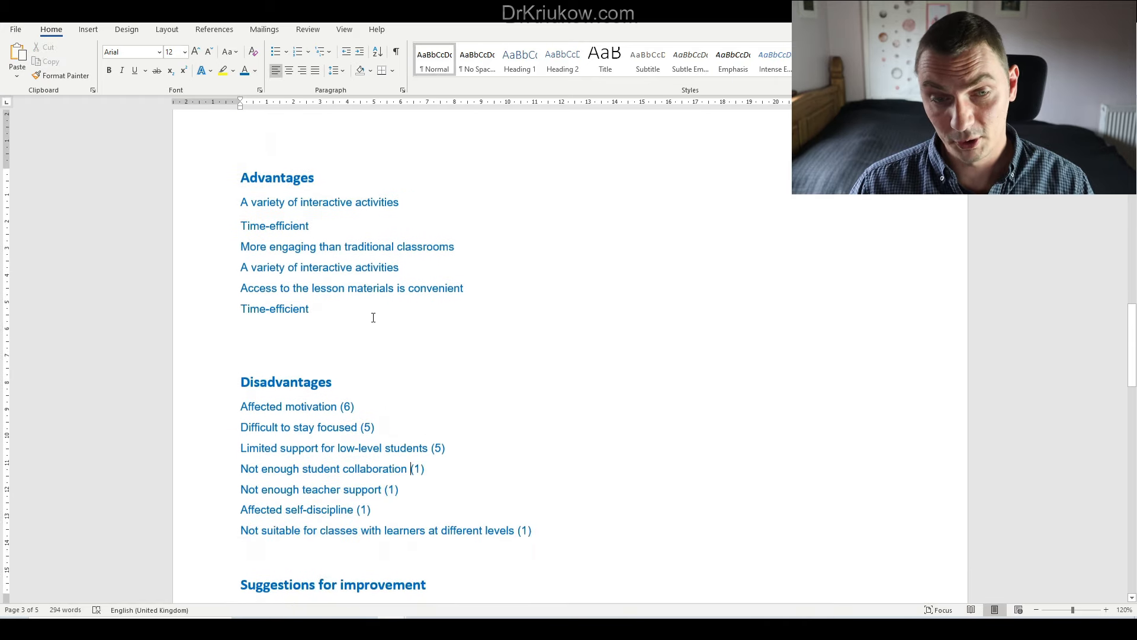
{"action": "left_click", "coordinate": [271, 202]}
{"action": "scroll", "coordinate": [330, 237], "scroll_direction": "down", "scroll_amount": 9}
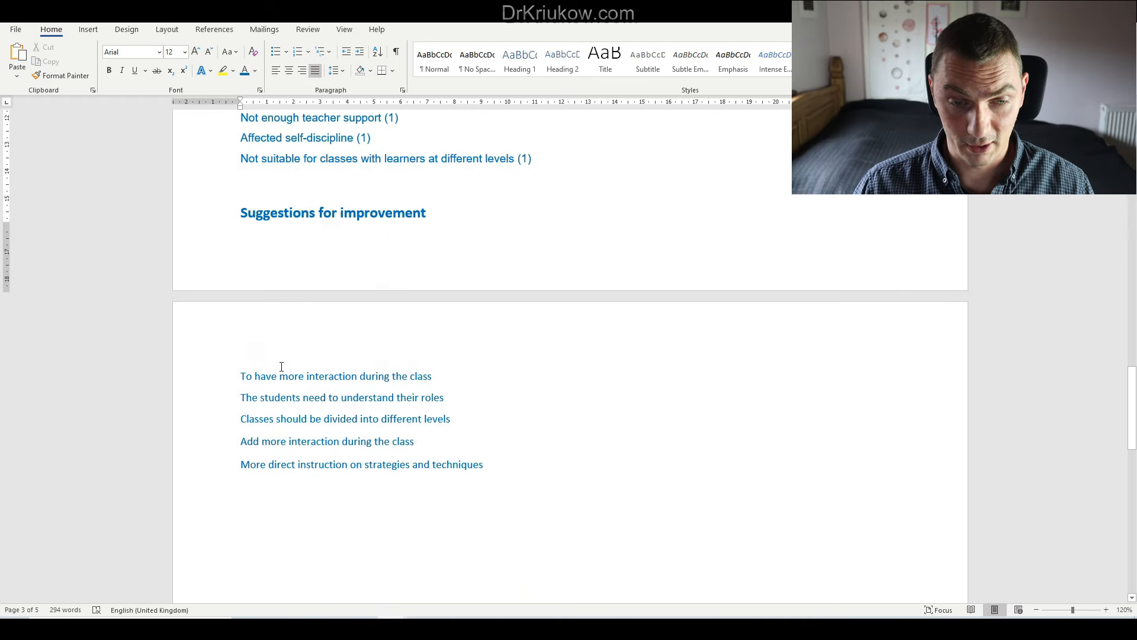
{"action": "scroll", "coordinate": [357, 330], "scroll_direction": "up", "scroll_amount": 6}
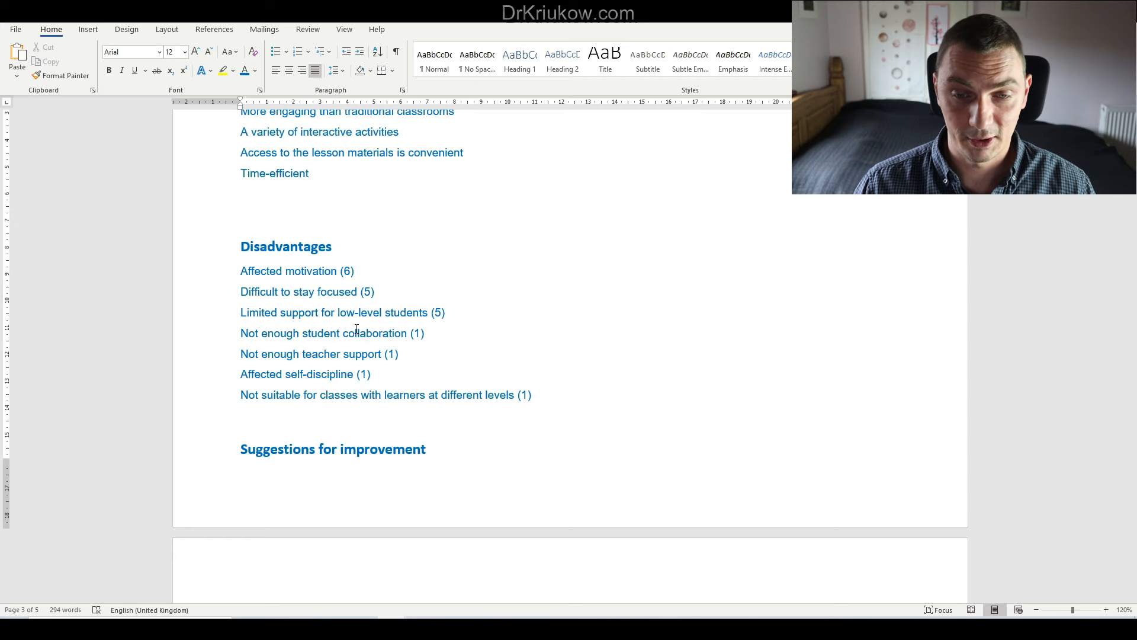
{"action": "scroll", "coordinate": [357, 330], "scroll_direction": "up", "scroll_amount": 5}
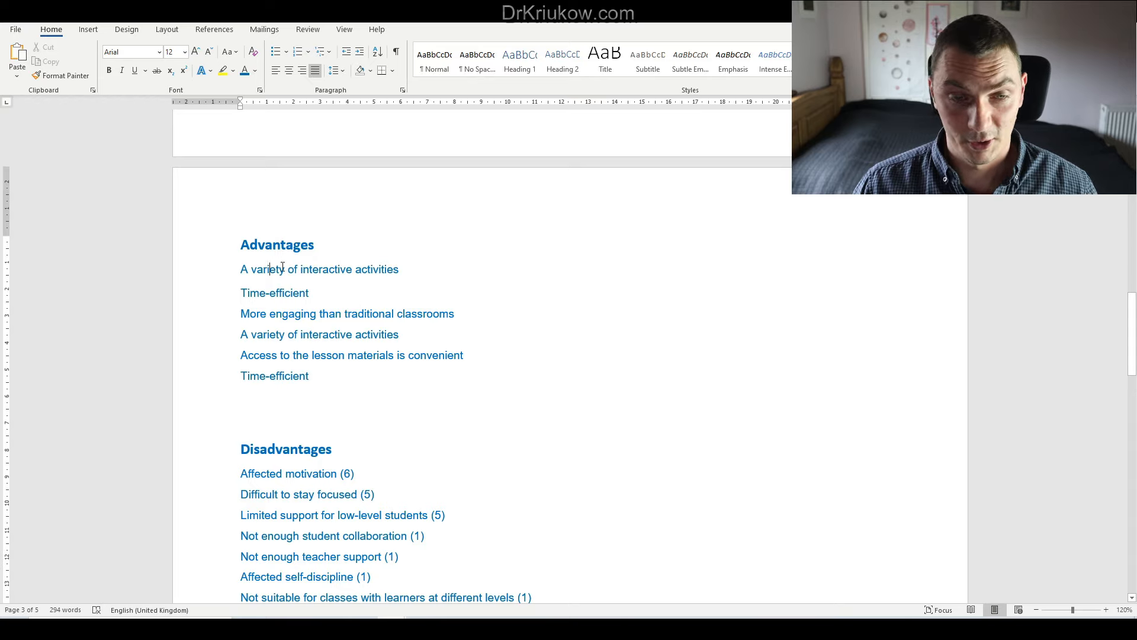
{"action": "left_click", "coordinate": [257, 246]}
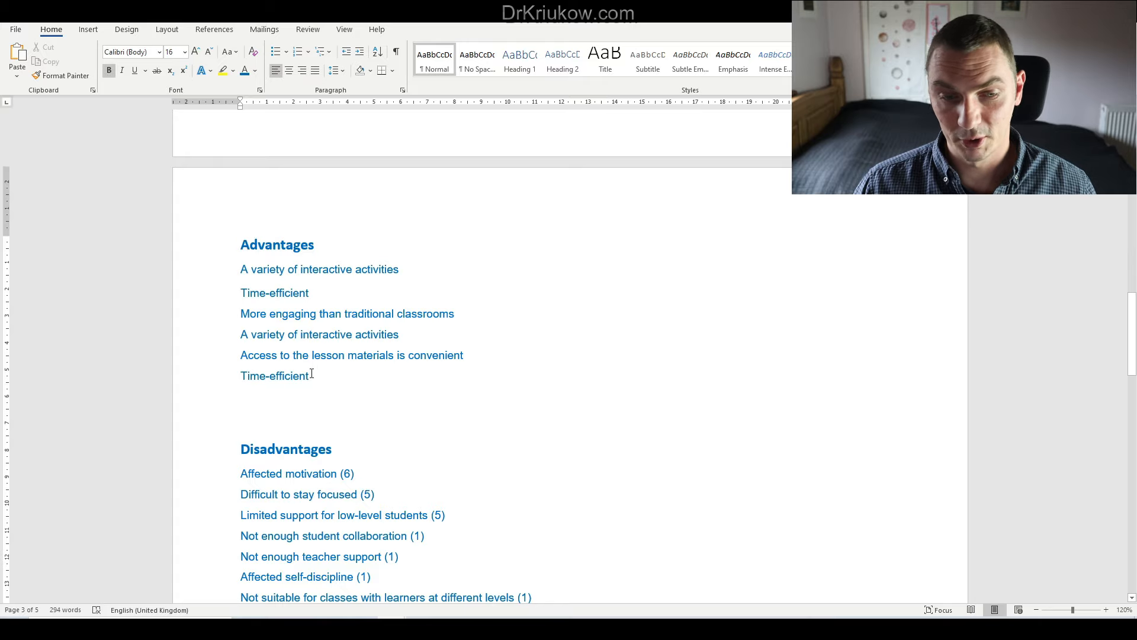
{"action": "scroll", "coordinate": [311, 373], "scroll_direction": "down", "scroll_amount": 8}
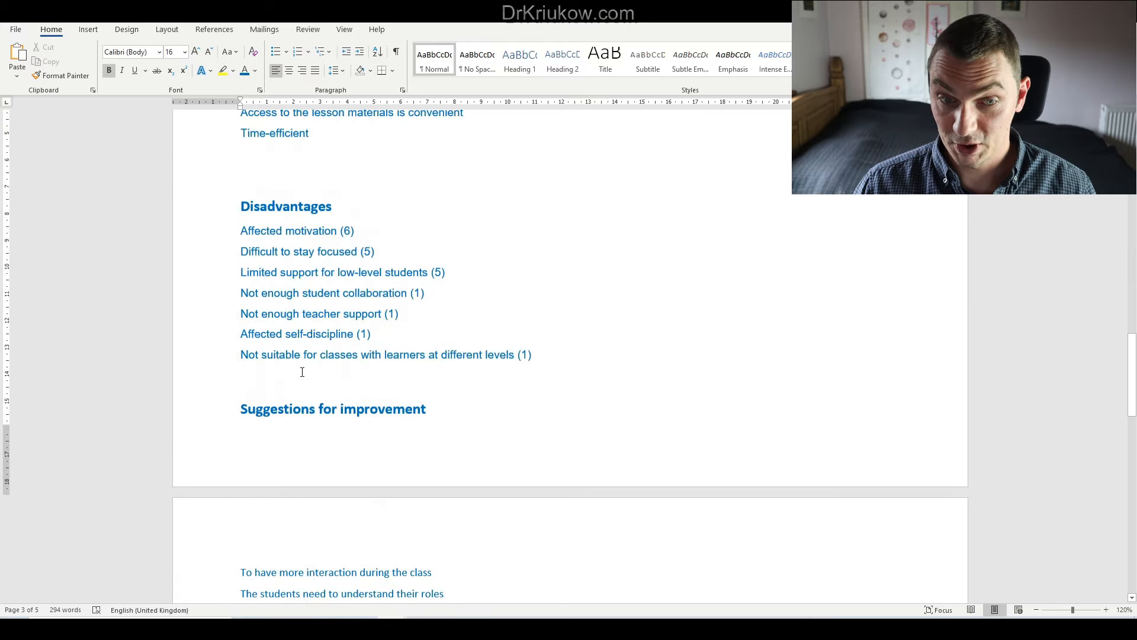
{"action": "scroll", "coordinate": [302, 372], "scroll_direction": "up", "scroll_amount": 5}
{"action": "scroll", "coordinate": [299, 363], "scroll_direction": "down", "scroll_amount": 2}
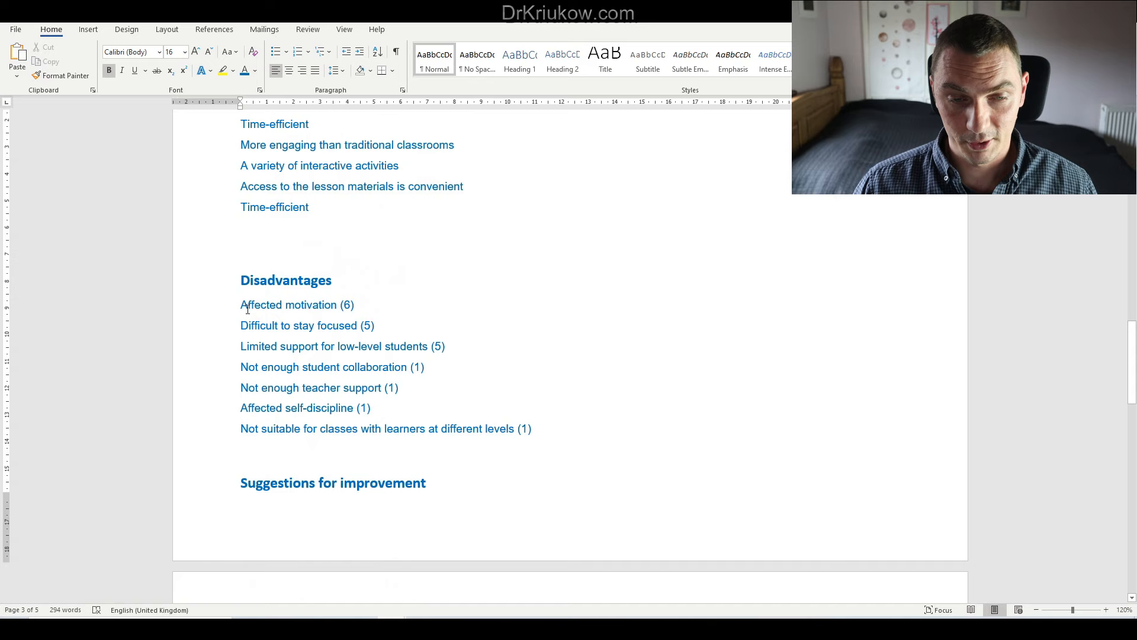
Step: Switch from the "Affected motivation" code in the combined list to the Transcript 2 table document and examine the codes beside its text
{"action": "left_click_drag", "start_coordinate": [240, 305], "coordinate": [329, 307]}
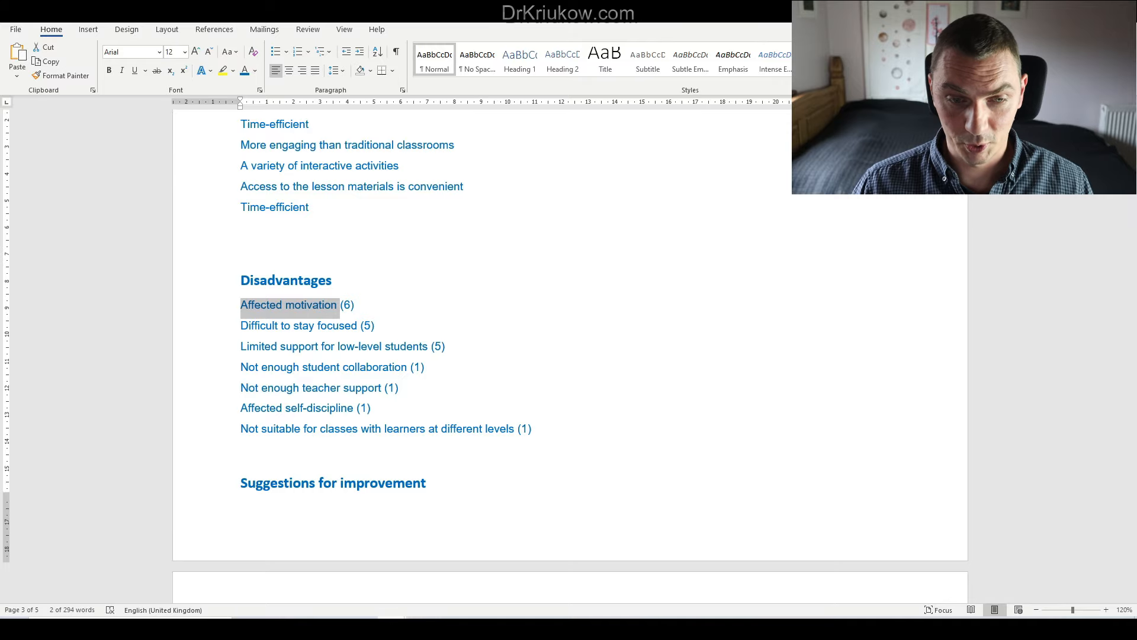
{"action": "mouse_move", "coordinate": [391, 622]}
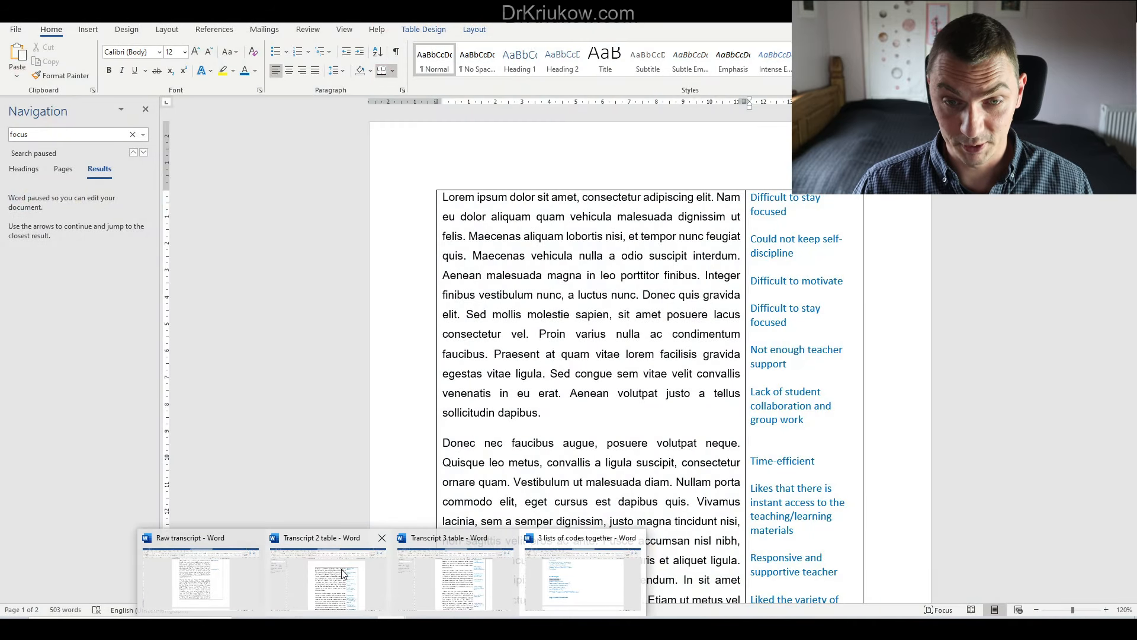
{"action": "left_click", "coordinate": [342, 572]}
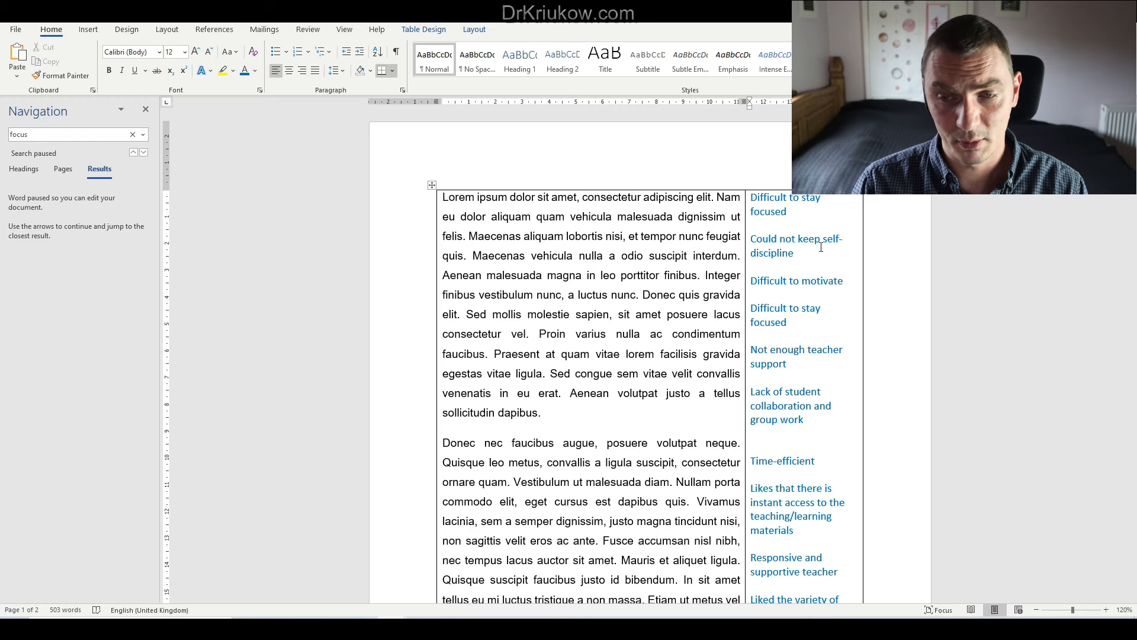
{"action": "left_click", "coordinate": [787, 308]}
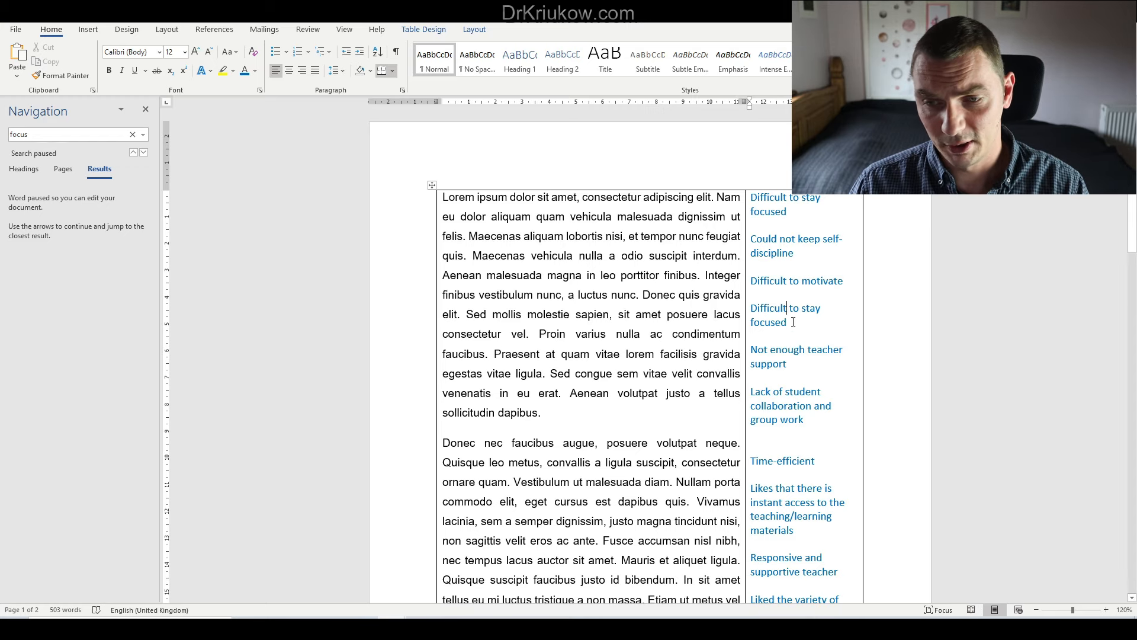
{"action": "scroll", "coordinate": [799, 331], "scroll_direction": "down", "scroll_amount": 5}
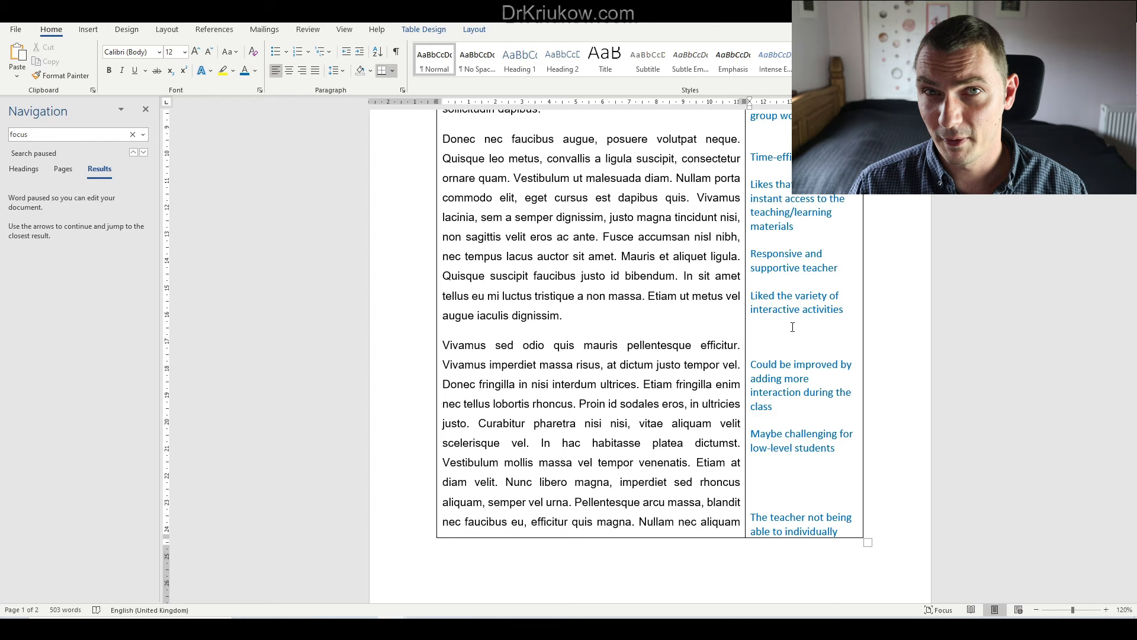
{"action": "scroll", "coordinate": [792, 327], "scroll_direction": "up", "scroll_amount": 5}
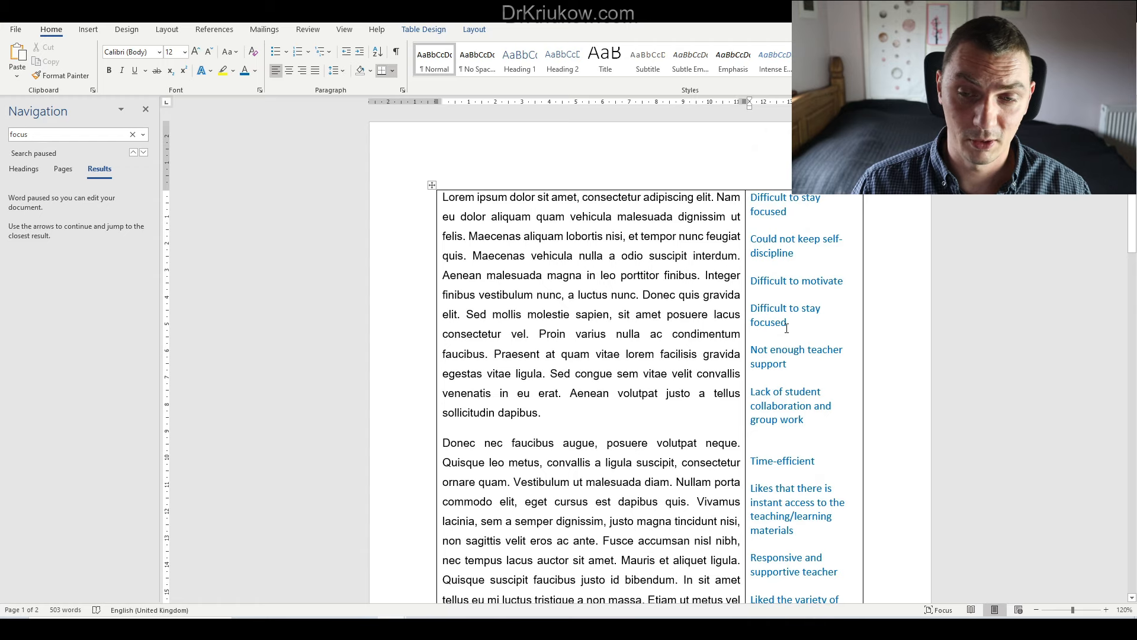
{"action": "left_click_drag", "start_coordinate": [751, 308], "coordinate": [805, 326]}
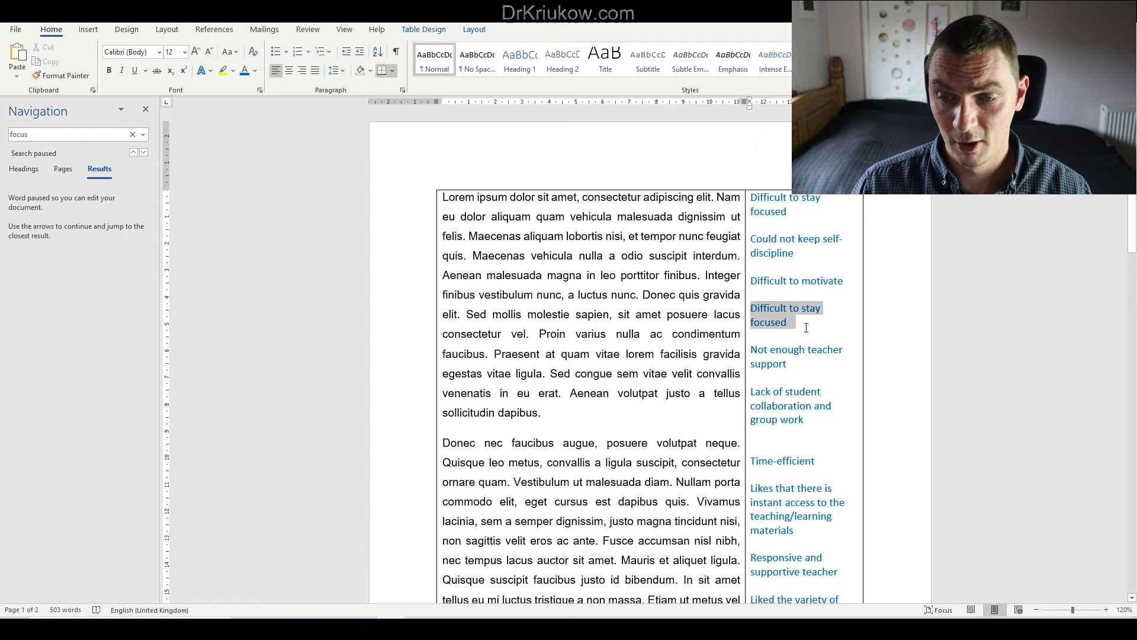
{"action": "left_click", "coordinate": [782, 377]}
{"action": "scroll", "coordinate": [795, 338], "scroll_direction": "down", "scroll_amount": 4}
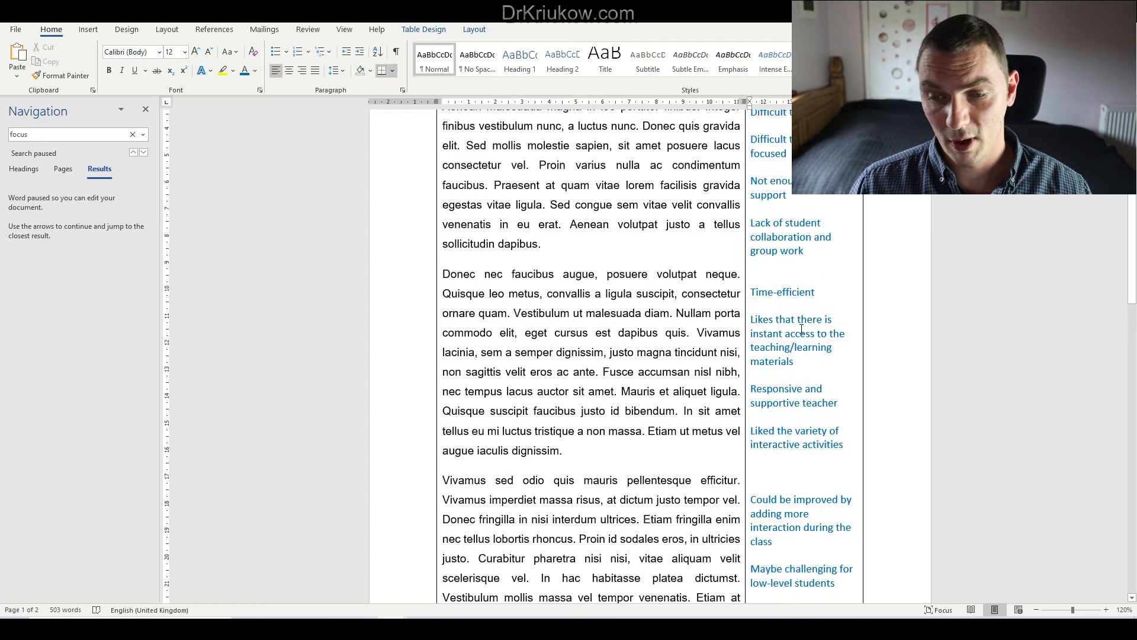
{"action": "scroll", "coordinate": [797, 328], "scroll_direction": "up", "scroll_amount": 2}
{"action": "scroll", "coordinate": [797, 328], "scroll_direction": "up", "scroll_amount": 2}
{"action": "scroll", "coordinate": [794, 327], "scroll_direction": "down", "scroll_amount": 3}
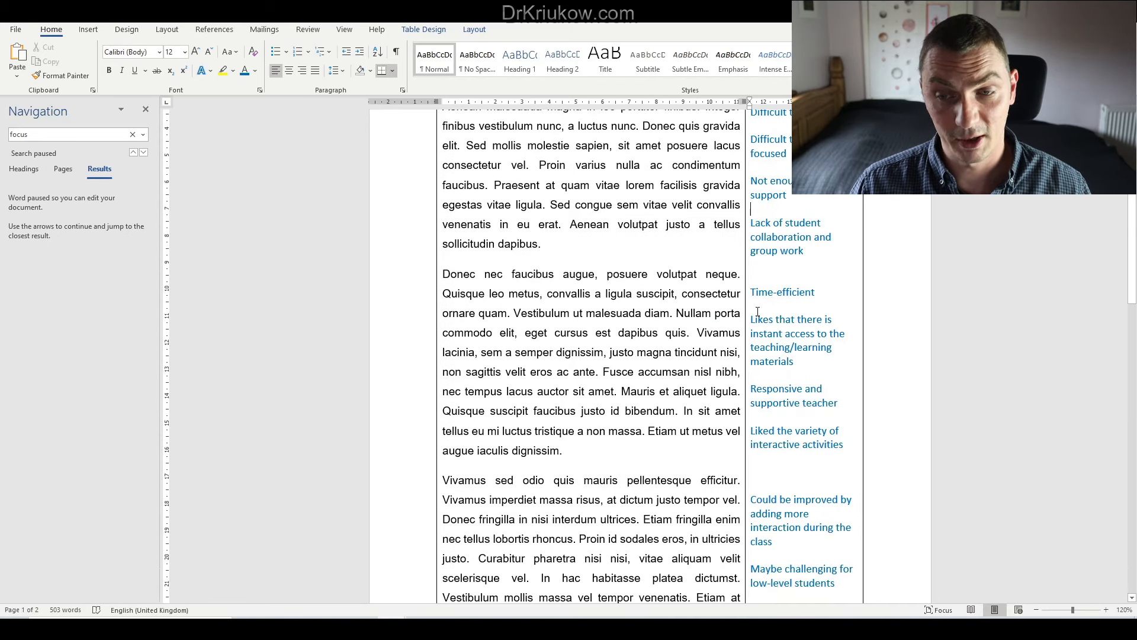
{"action": "left_click_drag", "start_coordinate": [758, 321], "coordinate": [797, 362]}
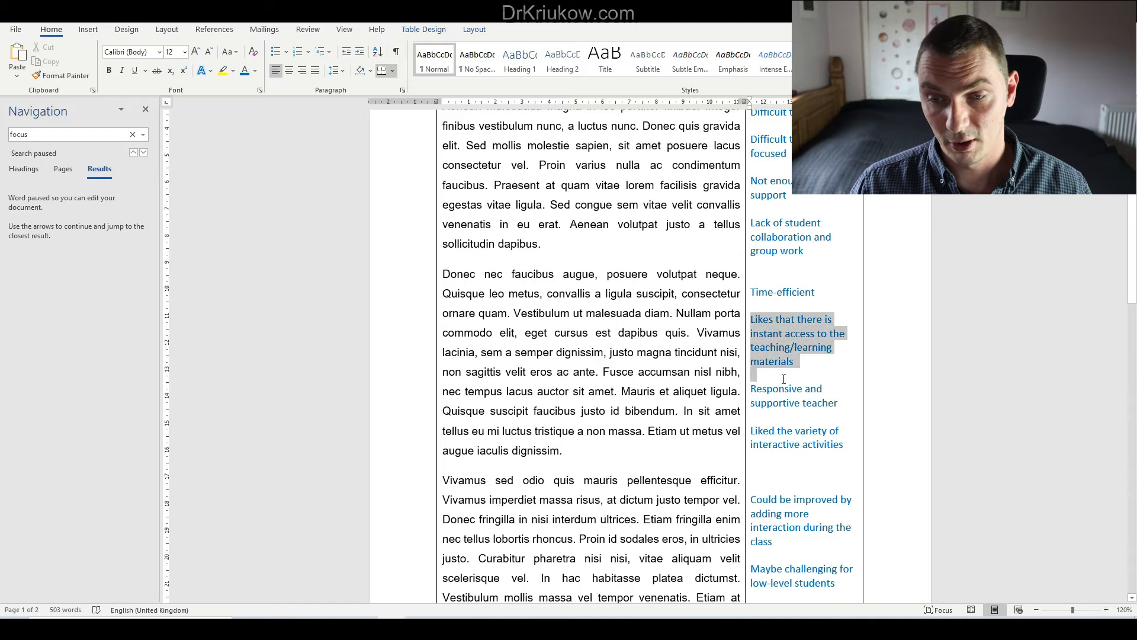
{"action": "left_click", "coordinate": [835, 289]}
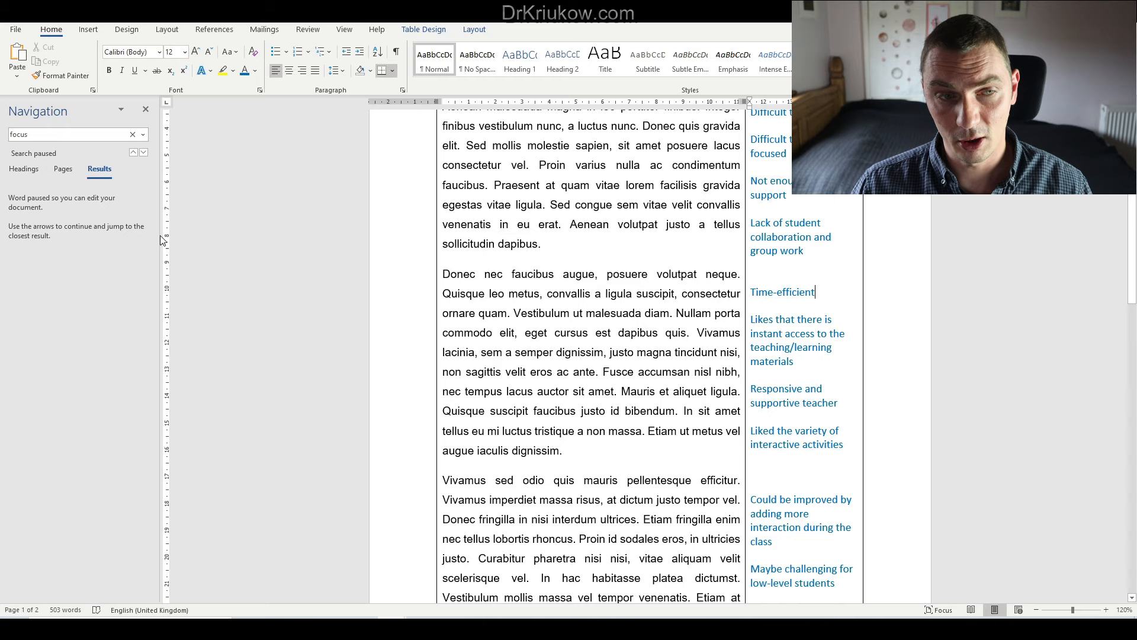
Step: Take the code "Affected motivation" from the "3 lists of codes together" document and search the Transcript 2 table document for it
{"action": "left_click", "coordinate": [53, 135]}
{"action": "left_click", "coordinate": [392, 628]}
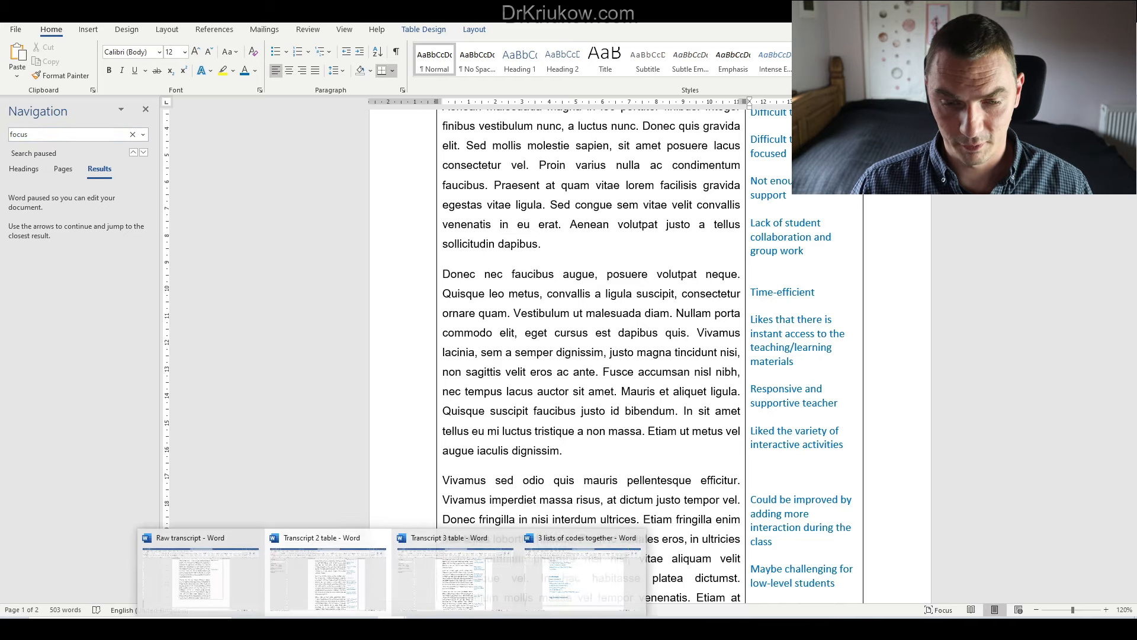
{"action": "left_click", "coordinate": [583, 575]}
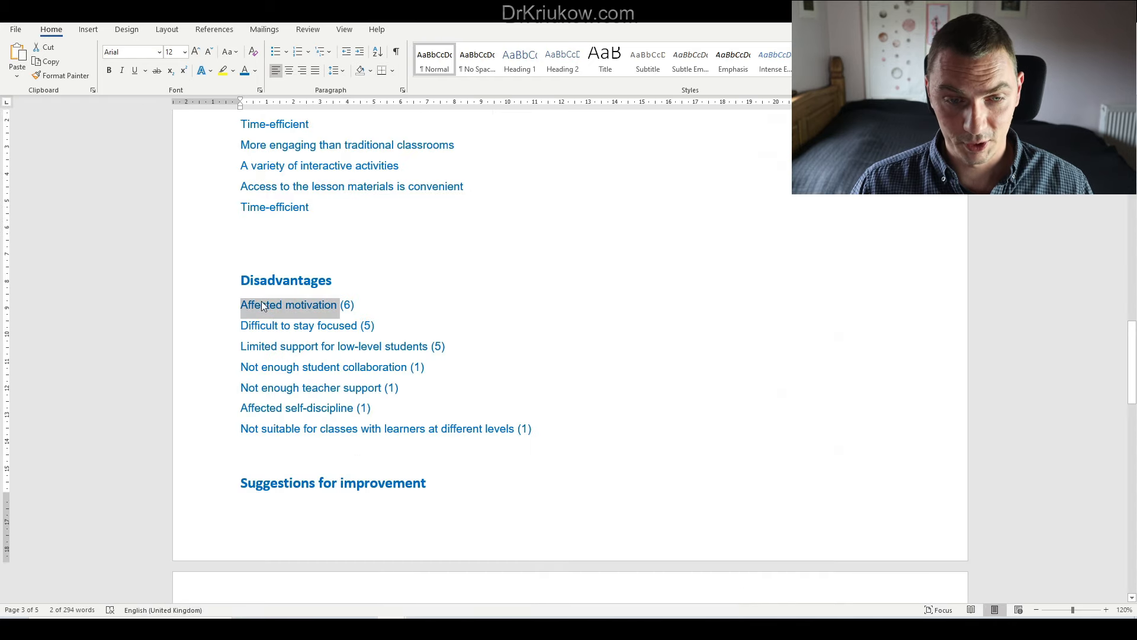
{"action": "left_click", "coordinate": [391, 627]}
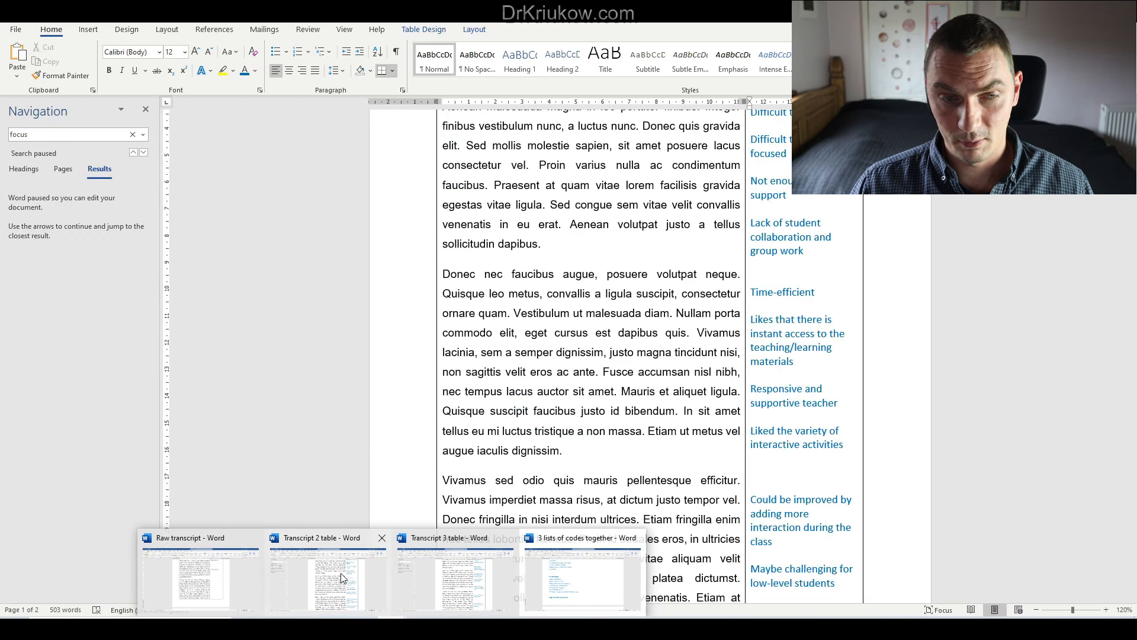
{"action": "left_click", "coordinate": [340, 574]}
{"action": "left_click", "coordinate": [43, 135]}
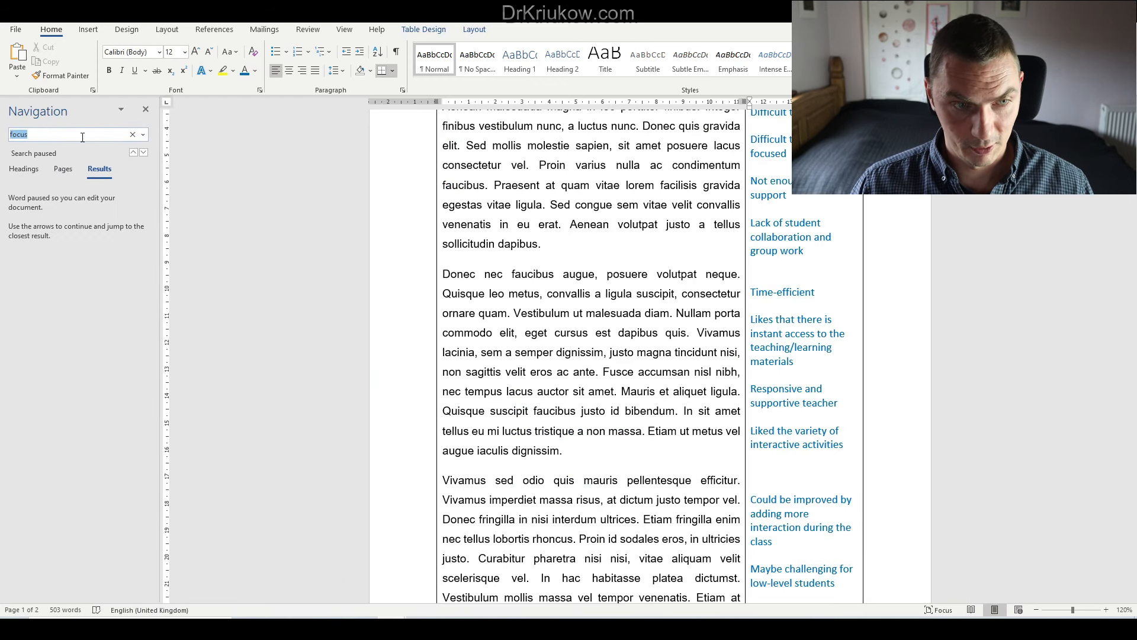
{"action": "type", "text": "Affected motivation"}
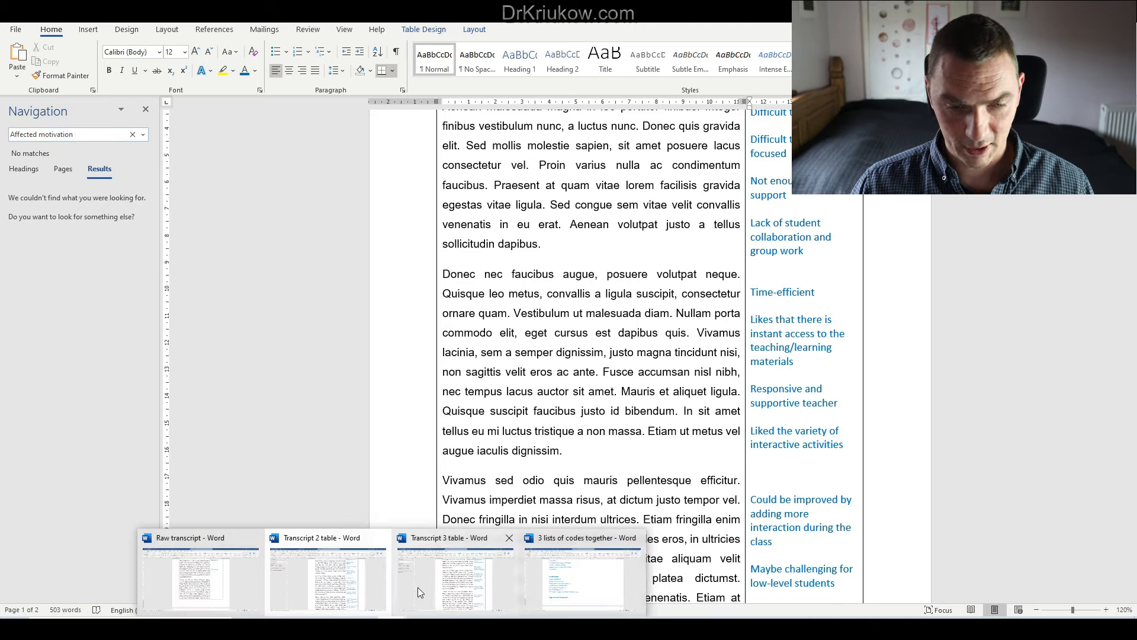
Step: Search the Transcript 3 table document for "Affected motivation" and shorten the search term to "motivation"
{"action": "left_click", "coordinate": [418, 587]}
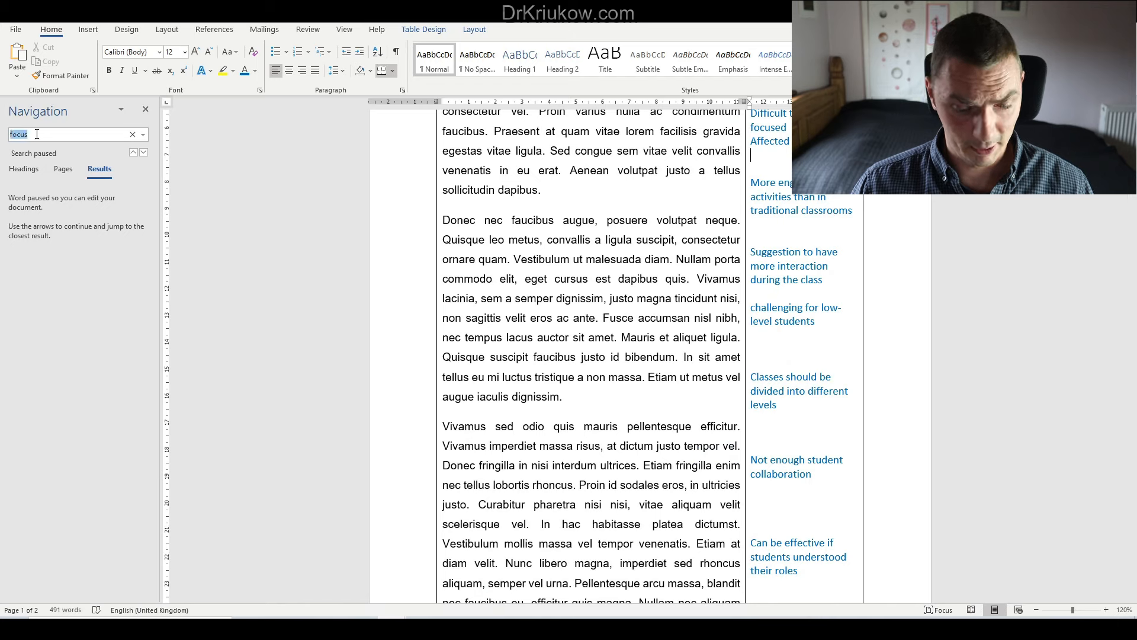
{"action": "type", "text": "Affected motivation"}
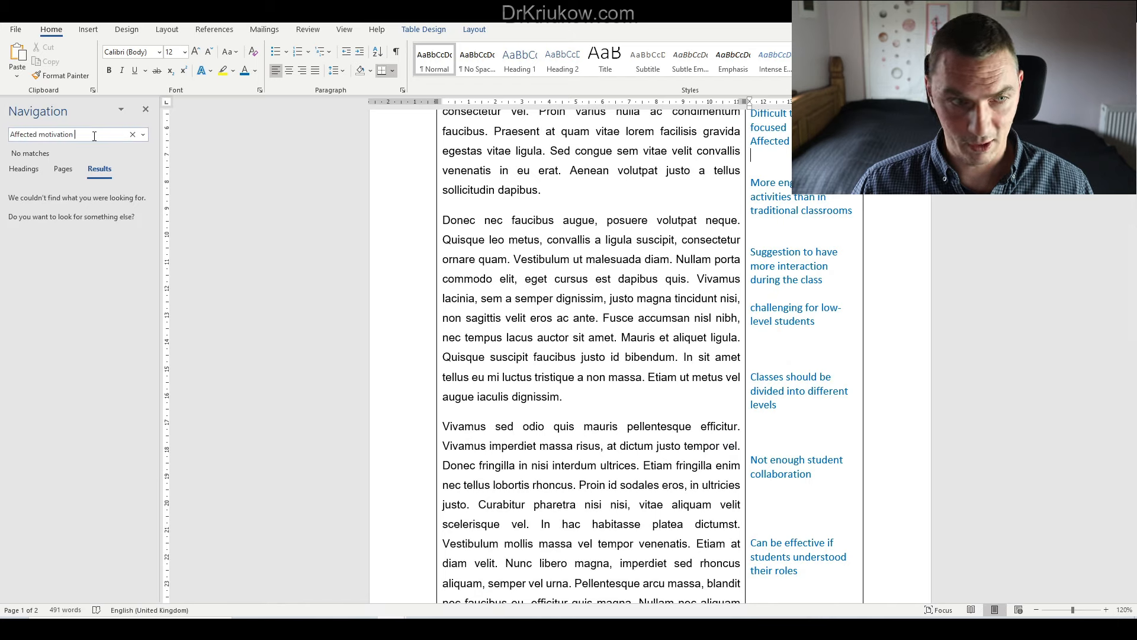
{"action": "left_click_drag", "start_coordinate": [38, 134], "coordinate": [4, 142]}
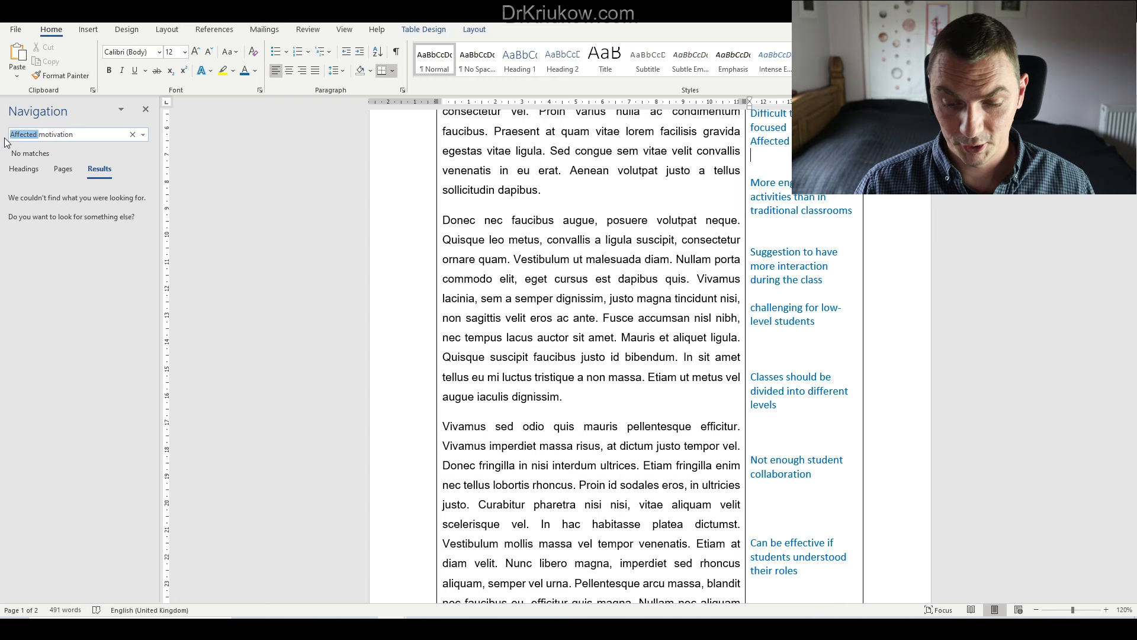
{"action": "key", "text": "BackSpace"}
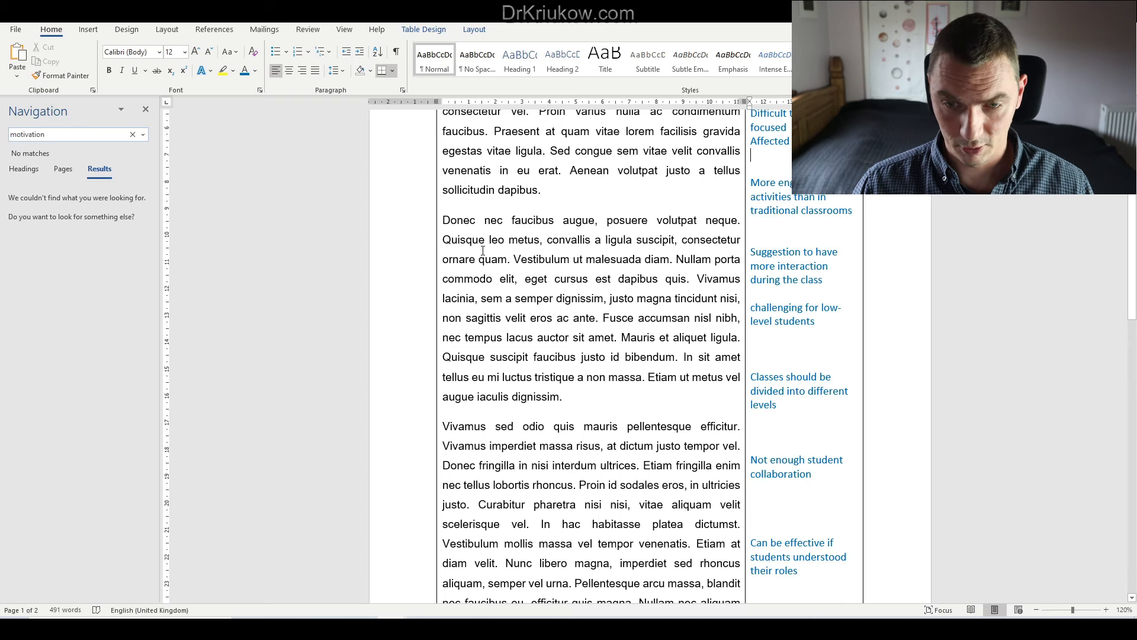
{"action": "scroll", "coordinate": [341, 317], "scroll_direction": "down", "scroll_amount": 1}
{"action": "scroll", "coordinate": [371, 320], "scroll_direction": "up", "scroll_amount": 2}
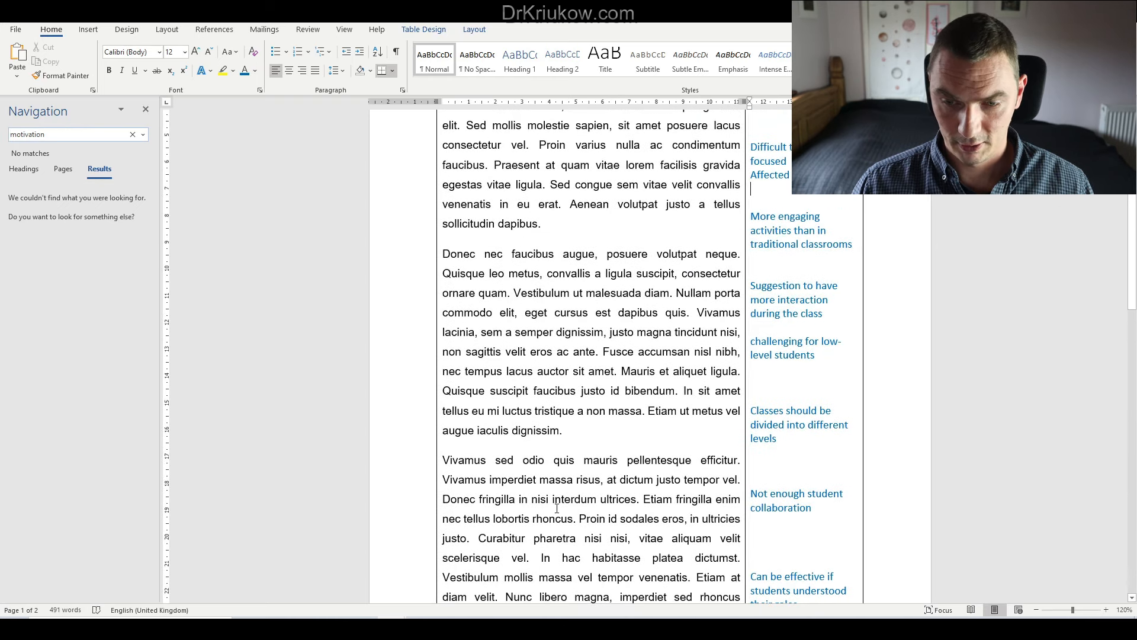
Step: Search the Transcript 2 table document for "focus" and select the first "Difficult to stay focused" code
{"action": "mouse_move", "coordinate": [392, 628]}
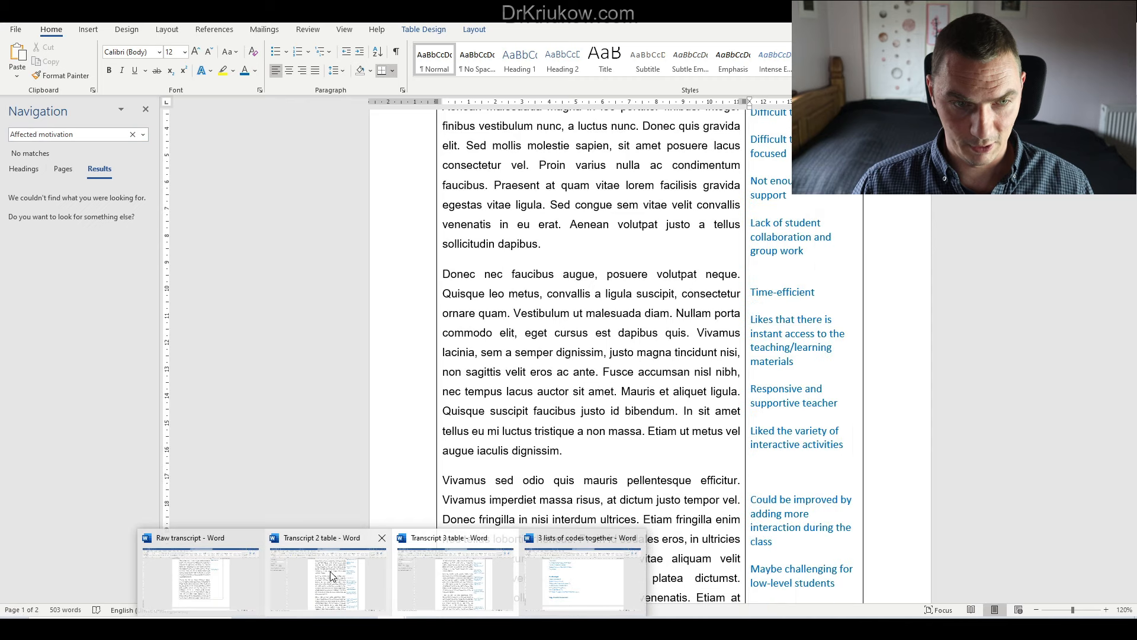
{"action": "left_click", "coordinate": [330, 576]}
{"action": "double_click", "coordinate": [43, 134]}
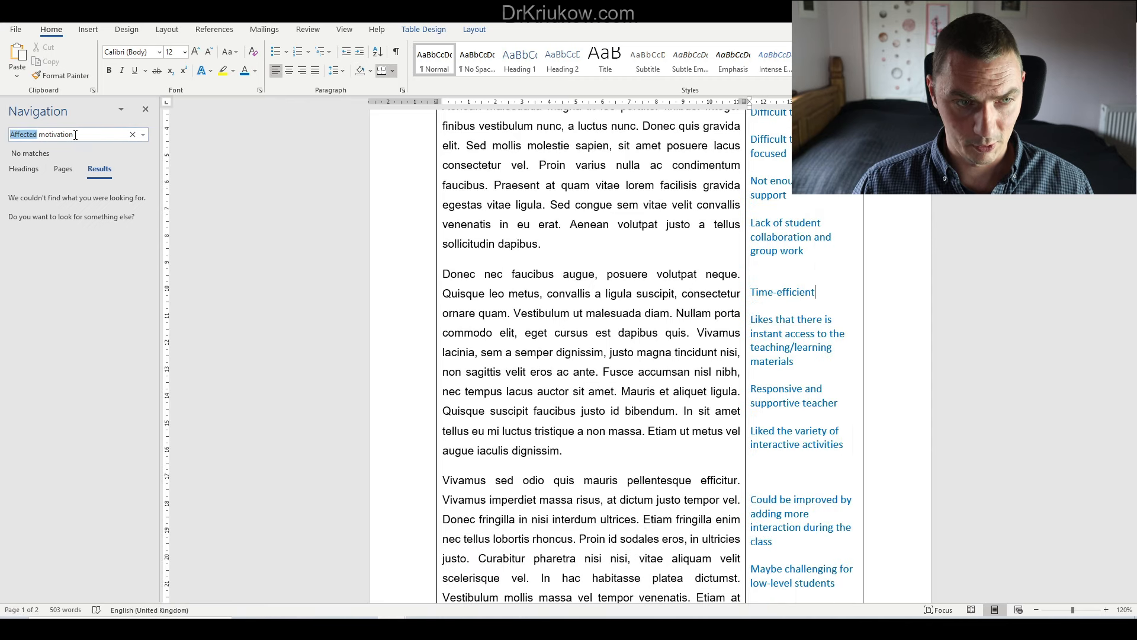
{"action": "key", "text": "ctrl+a"}
{"action": "type", "text": "focus"}
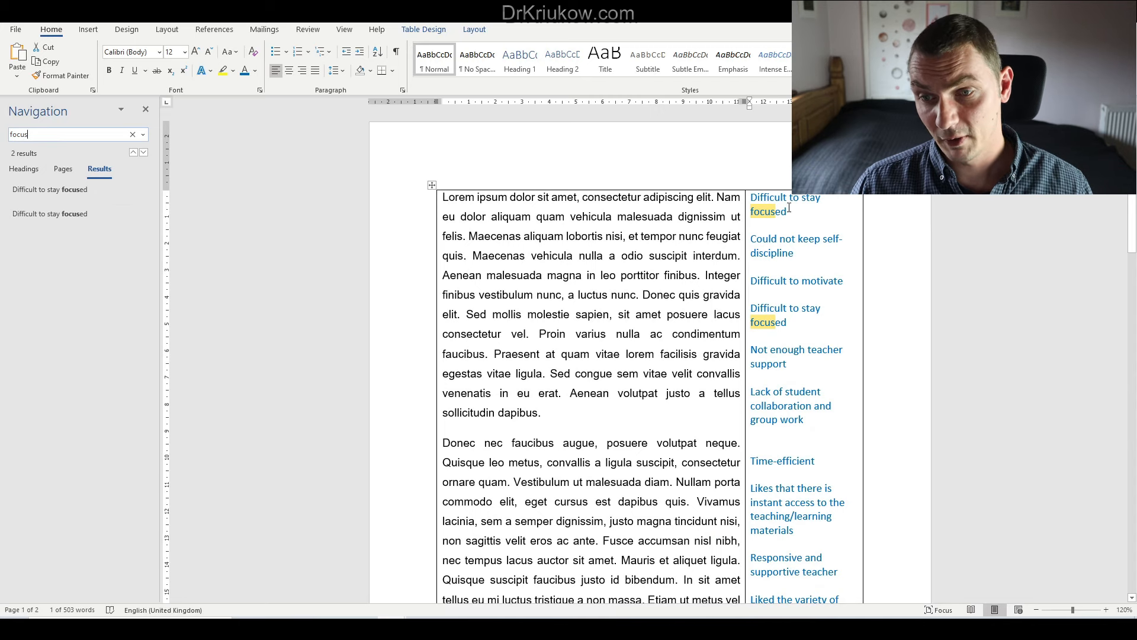
{"action": "triple_click", "coordinate": [789, 208]}
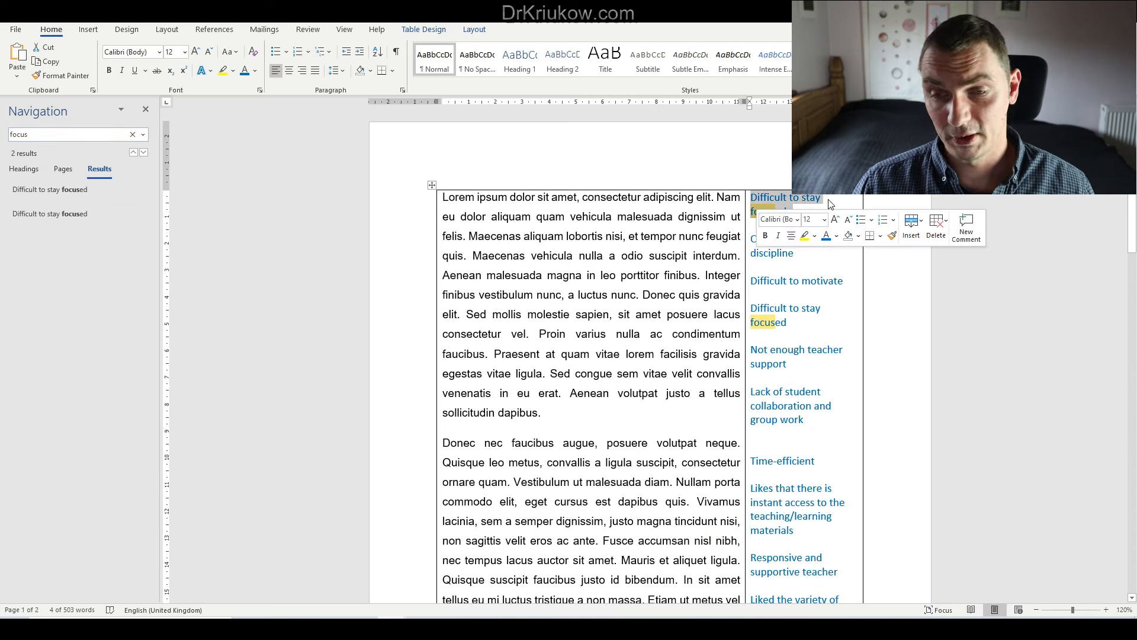
{"action": "left_click", "coordinate": [827, 201]}
{"action": "left_click_drag", "start_coordinate": [791, 212], "coordinate": [766, 195]}
{"action": "left_click", "coordinate": [787, 211]}
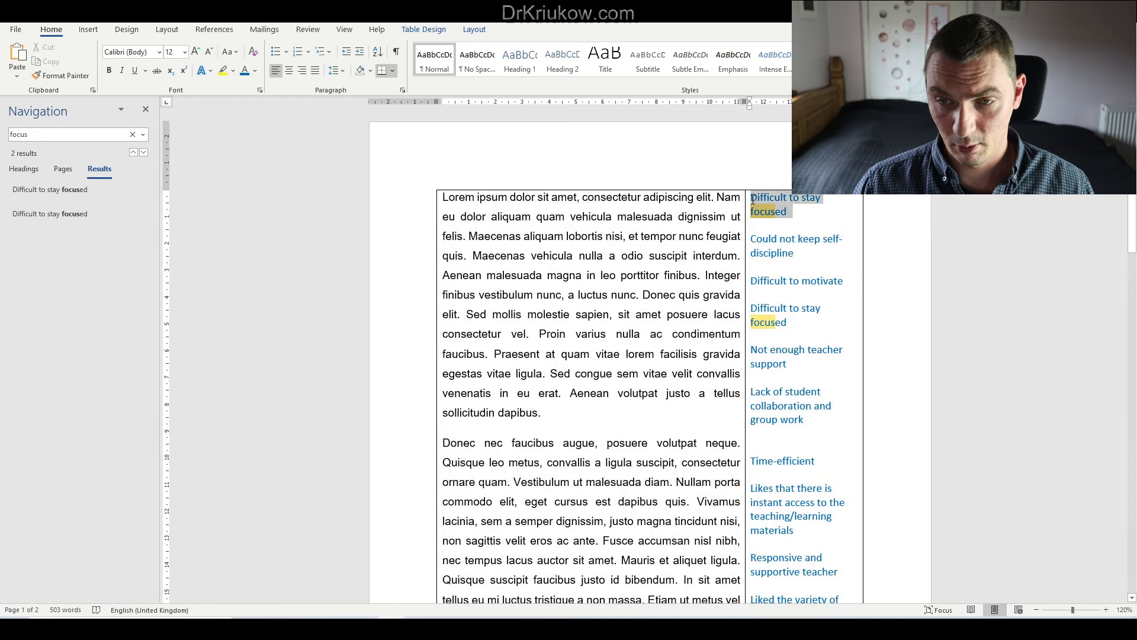
Step: Add the comment "Disadvantages" to the first "Difficult to stay focused" code in the Transcript 2 table document
{"action": "right_click", "coordinate": [766, 196]}
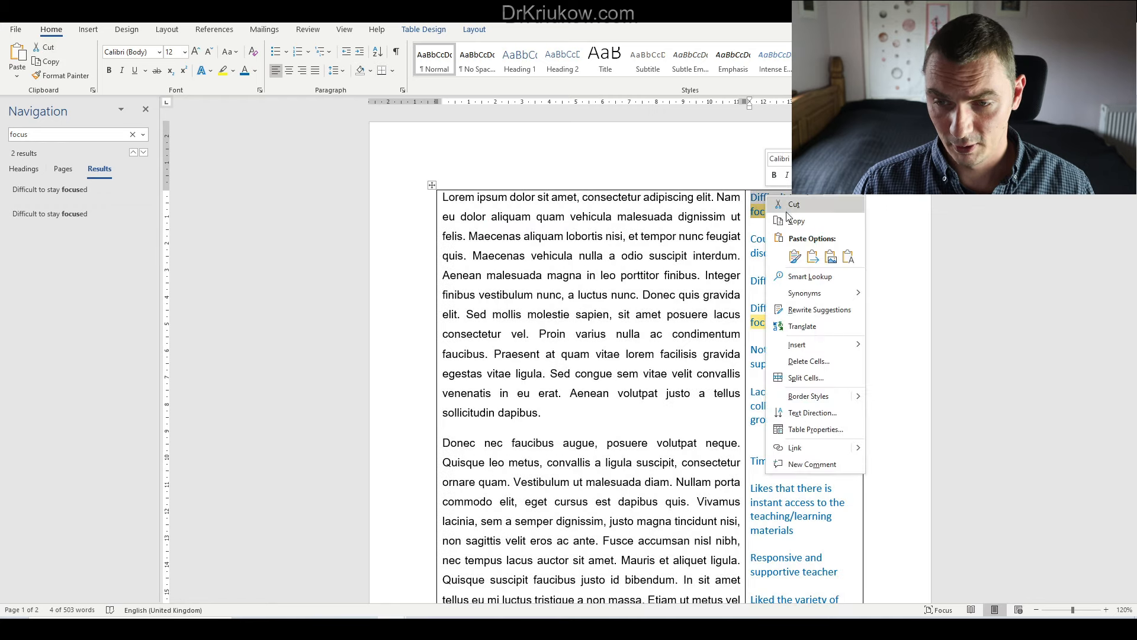
{"action": "left_click", "coordinate": [837, 464]}
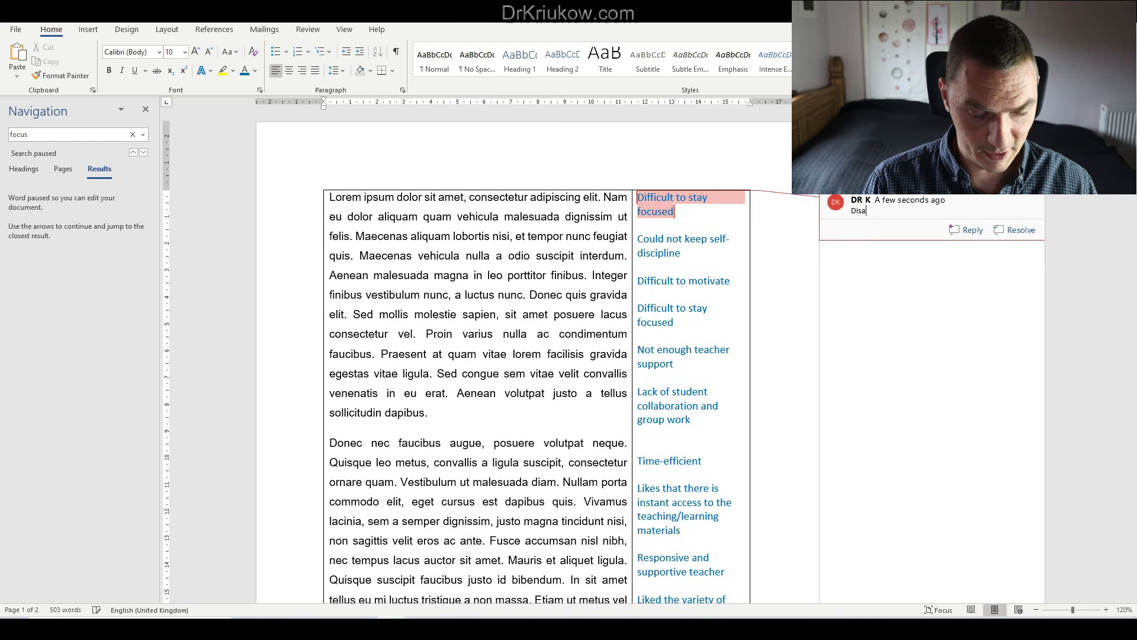
{"action": "type", "text": "Disadvantages"}
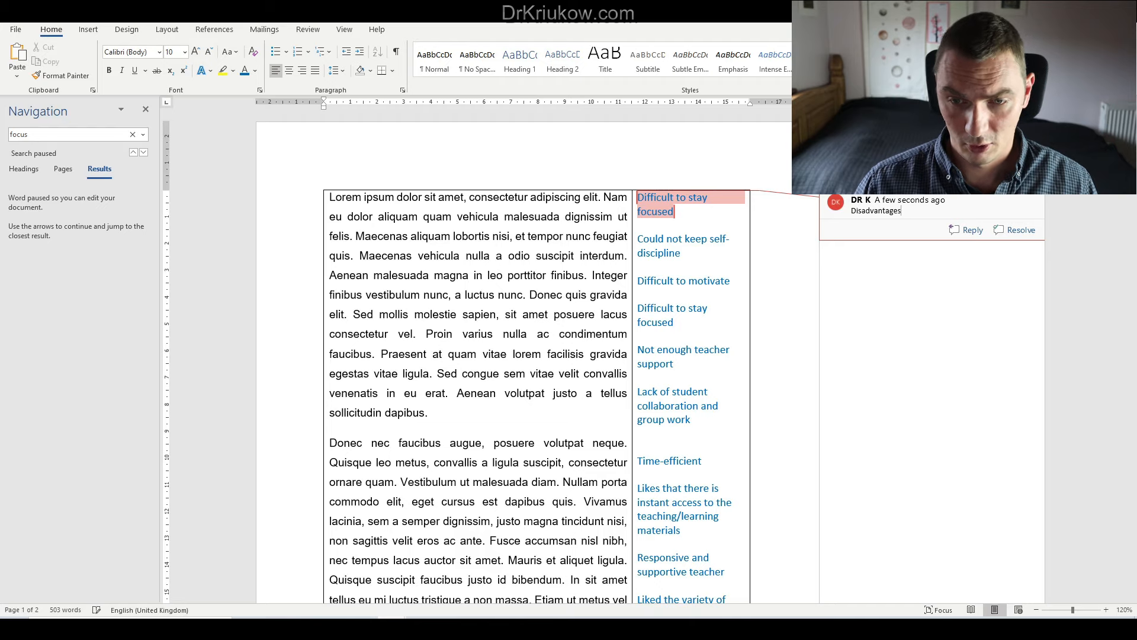
Step: Add the comment "Disadvantages" to the three transcript lines from "finibus vestibulum" to "condimentum" beside the second "Difficult to stay focused" code
{"action": "left_click", "coordinate": [685, 319]}
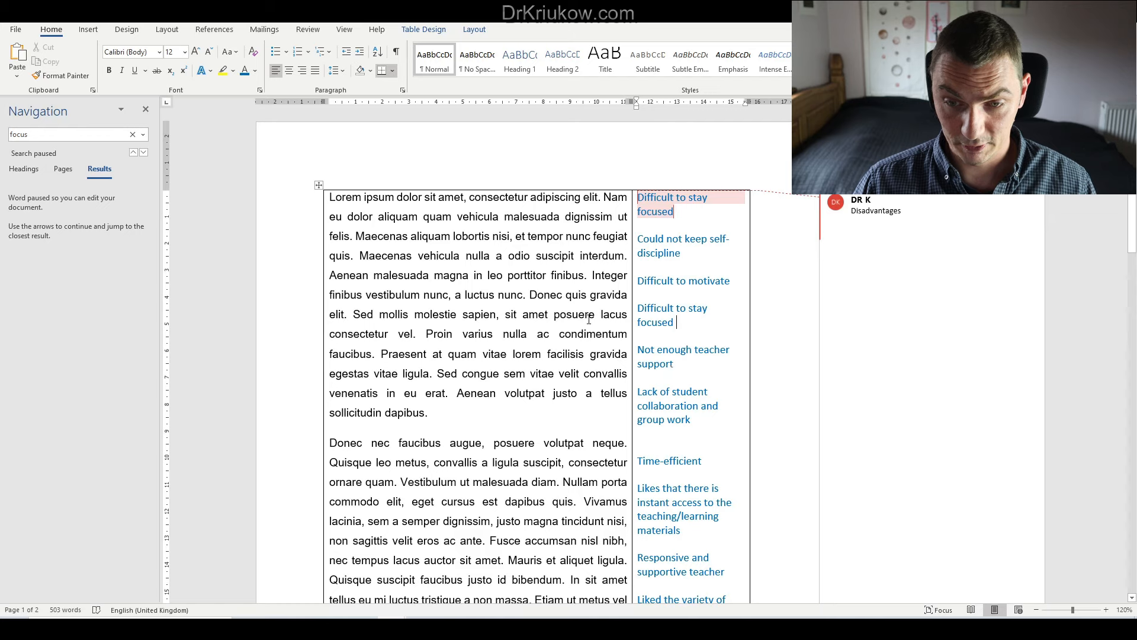
{"action": "left_click_drag", "start_coordinate": [627, 334], "coordinate": [329, 294]}
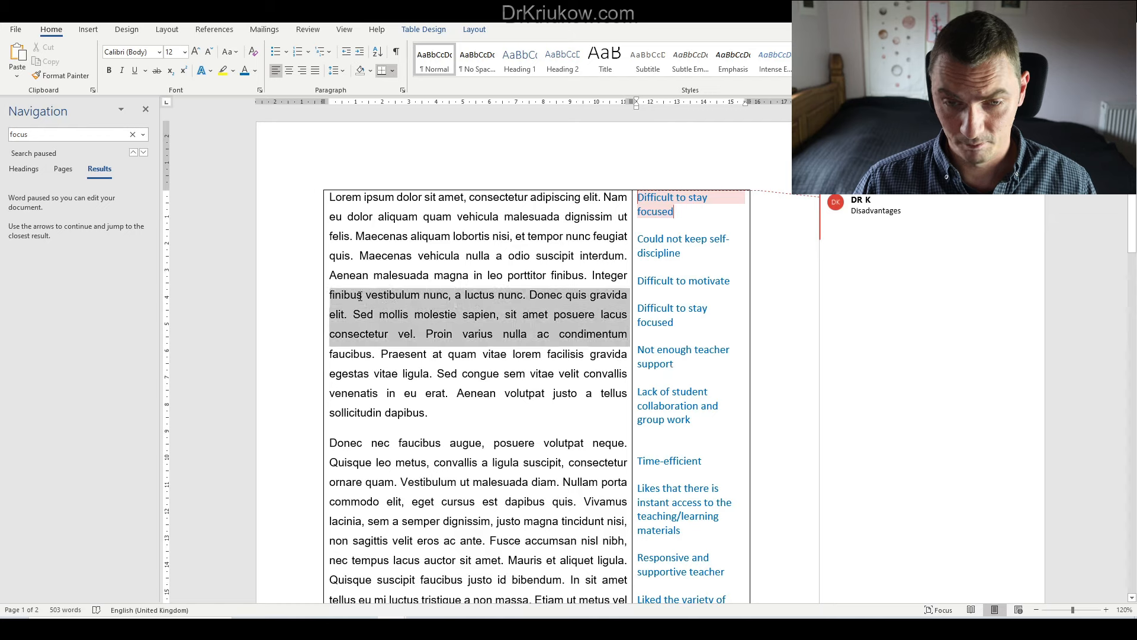
{"action": "right_click", "coordinate": [540, 303]}
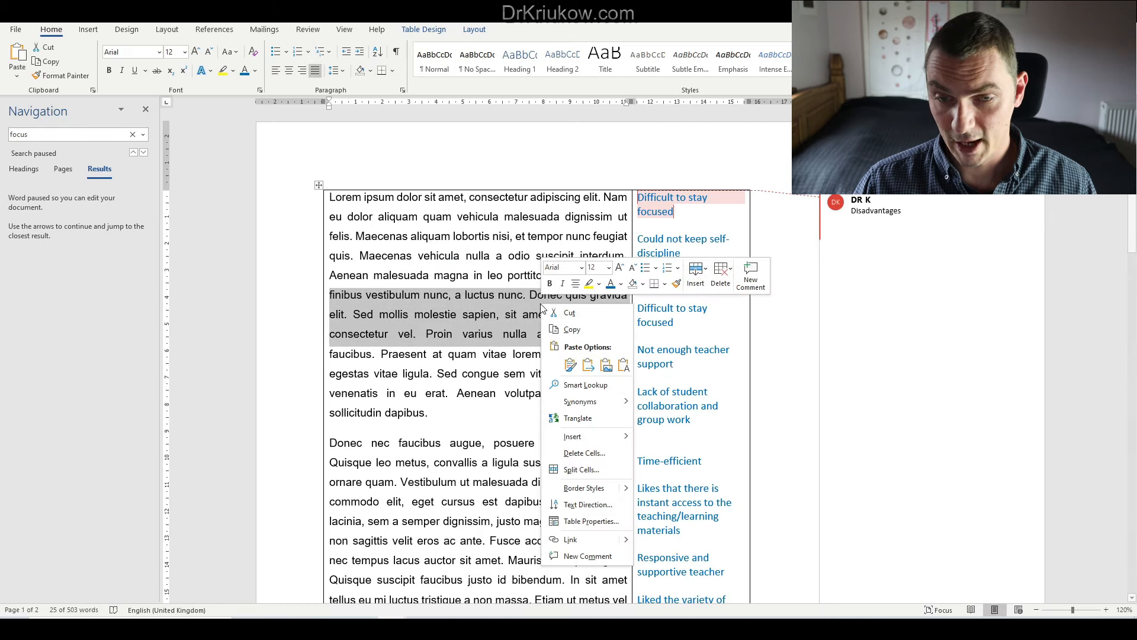
{"action": "left_click", "coordinate": [588, 551]}
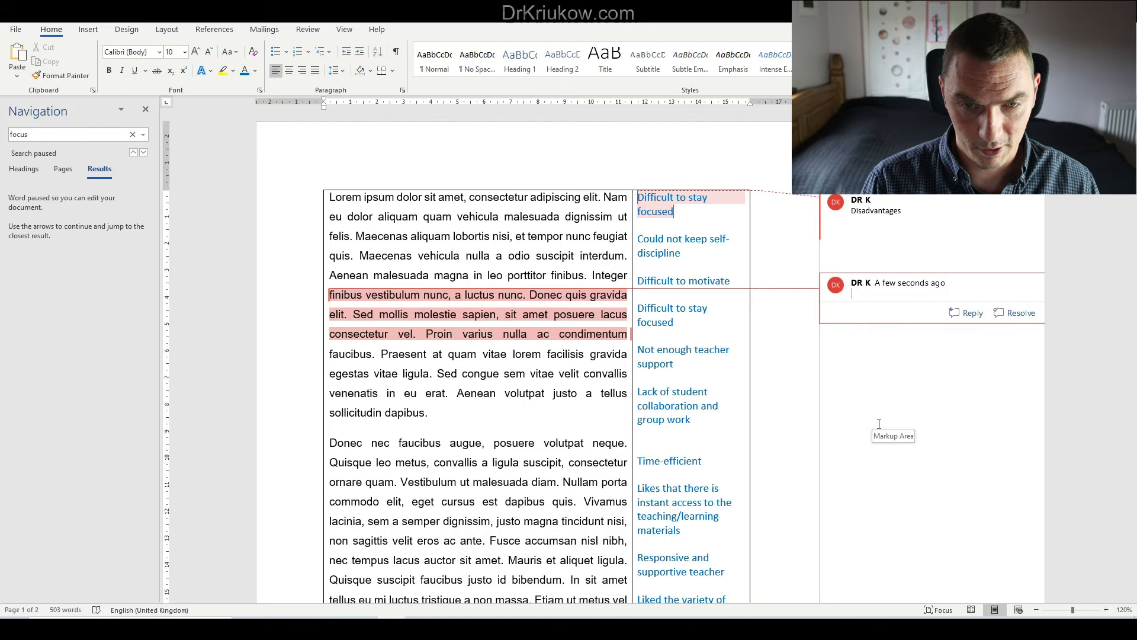
{"action": "type", "text": "Disad"}
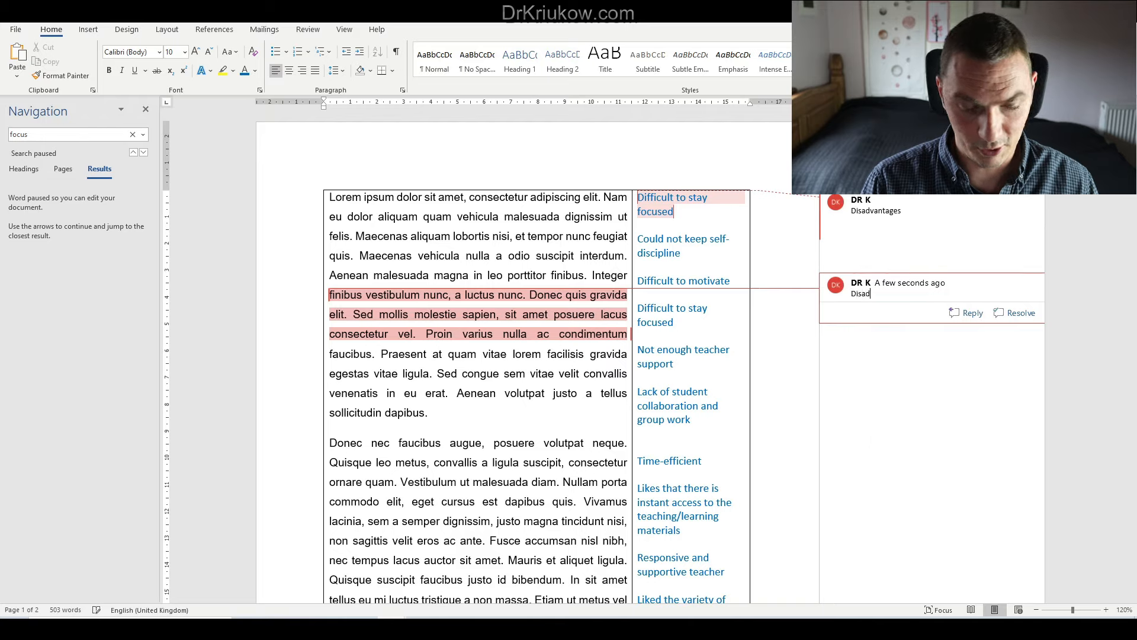
{"action": "type", "text": "vantages"}
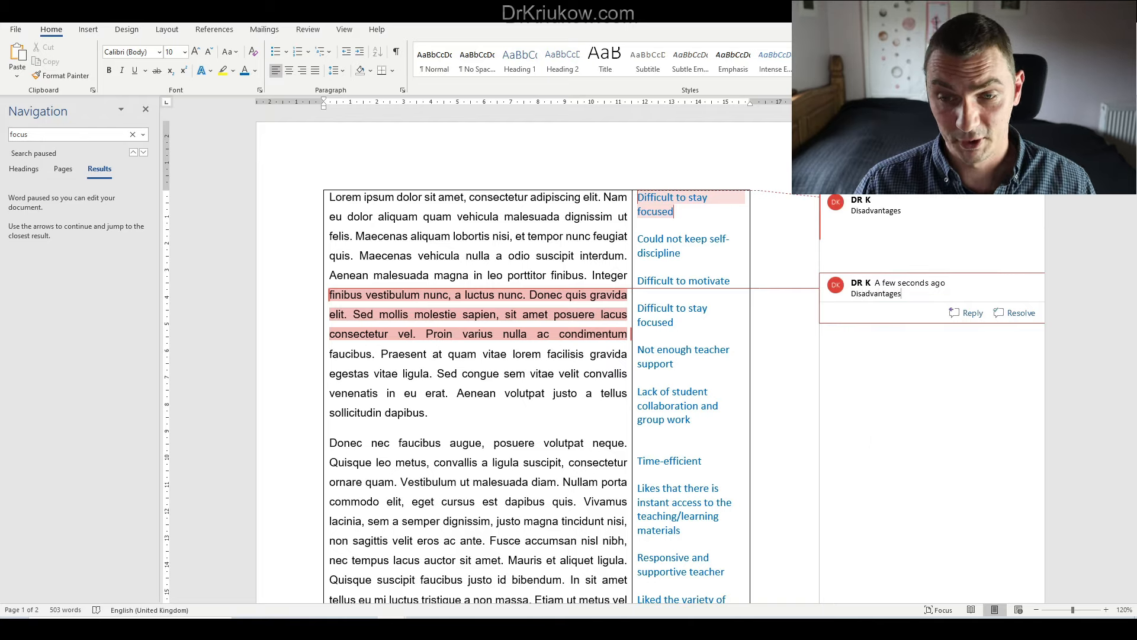
{"action": "left_click", "coordinate": [694, 202]}
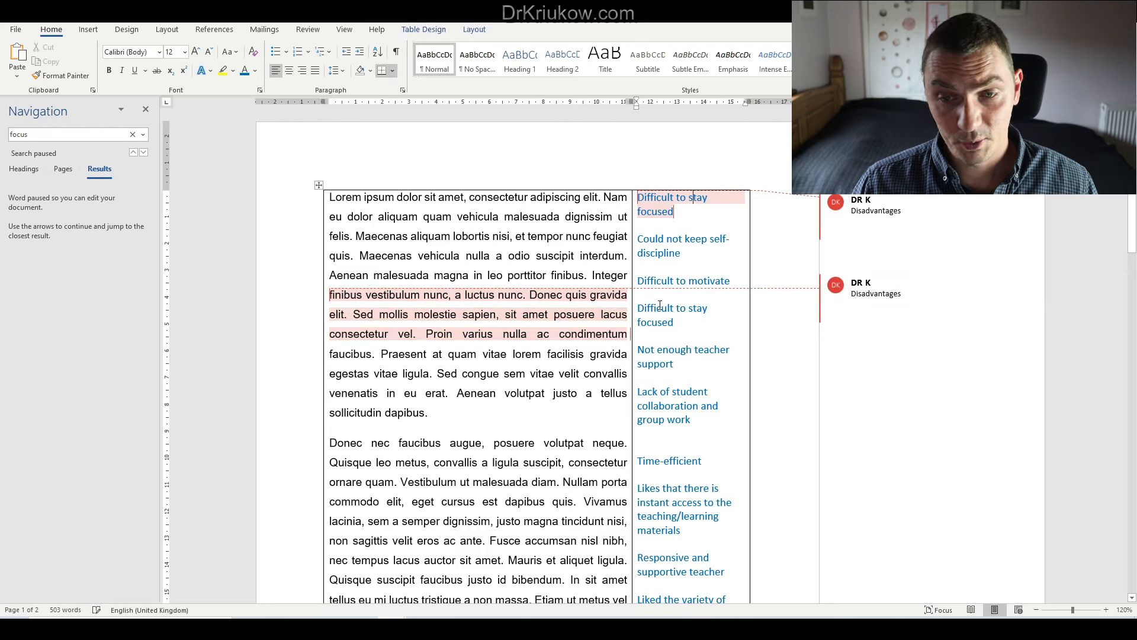
{"action": "mouse_move", "coordinate": [605, 314]}
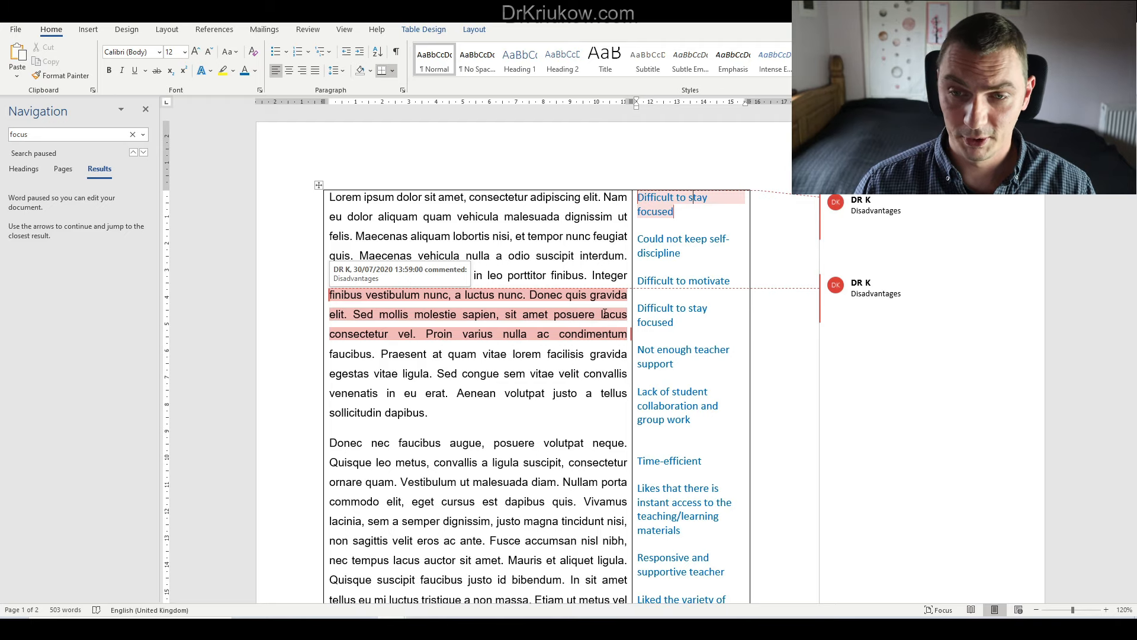
{"action": "left_click", "coordinate": [882, 210]}
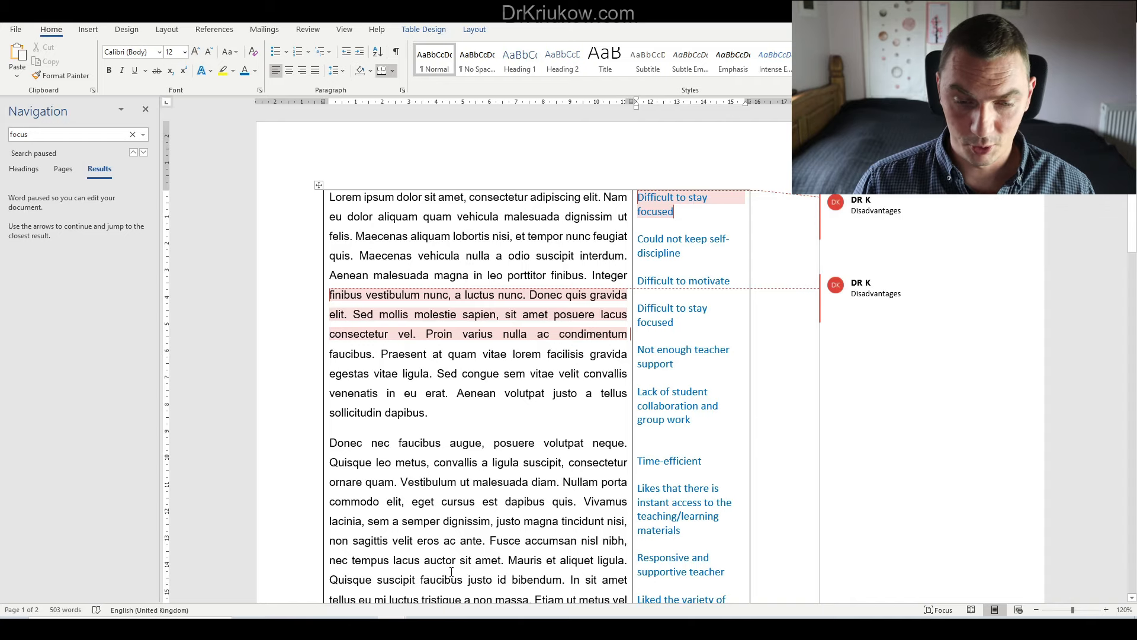
Step: Switch to the "3 lists of codes together" document and examine its category headings and the codes under Disadvantages, including "Difficult to stay focused"
{"action": "mouse_move", "coordinate": [435, 589]}
{"action": "left_click", "coordinate": [548, 579]}
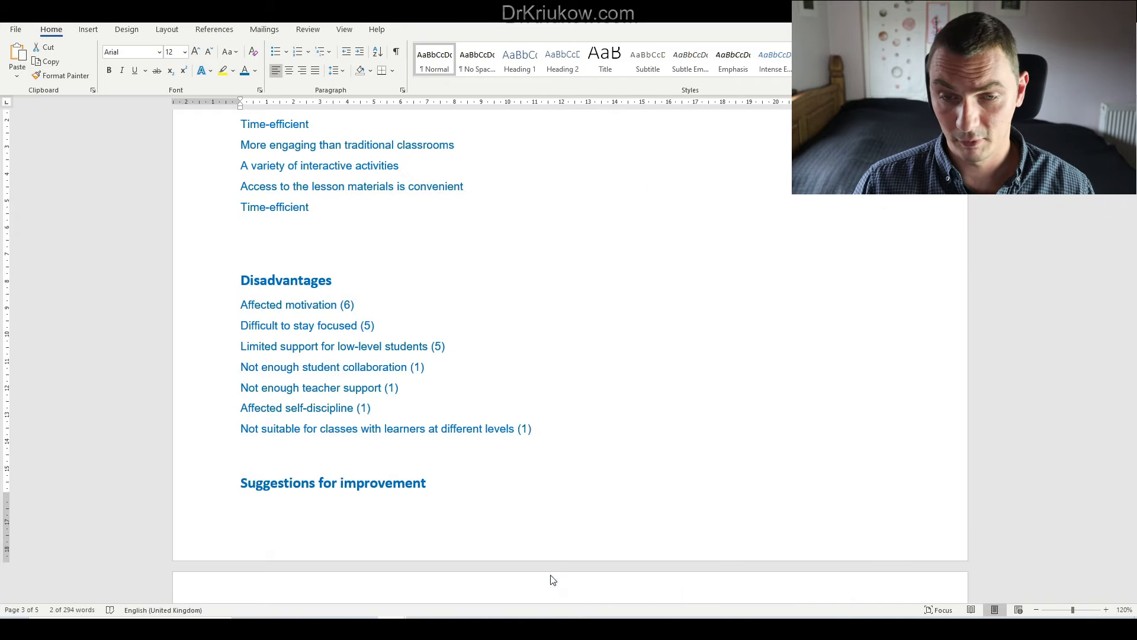
{"action": "scroll", "coordinate": [437, 321], "scroll_direction": "down", "scroll_amount": 3}
{"action": "scroll", "coordinate": [437, 321], "scroll_direction": "up", "scroll_amount": 8}
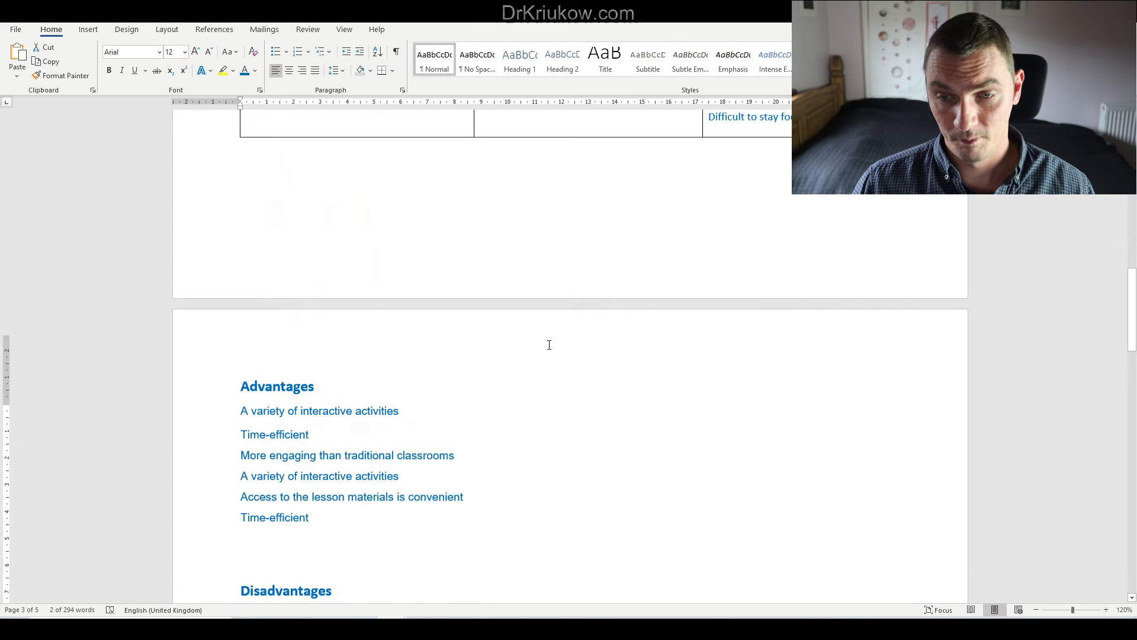
{"action": "scroll", "coordinate": [553, 348], "scroll_direction": "down", "scroll_amount": 5}
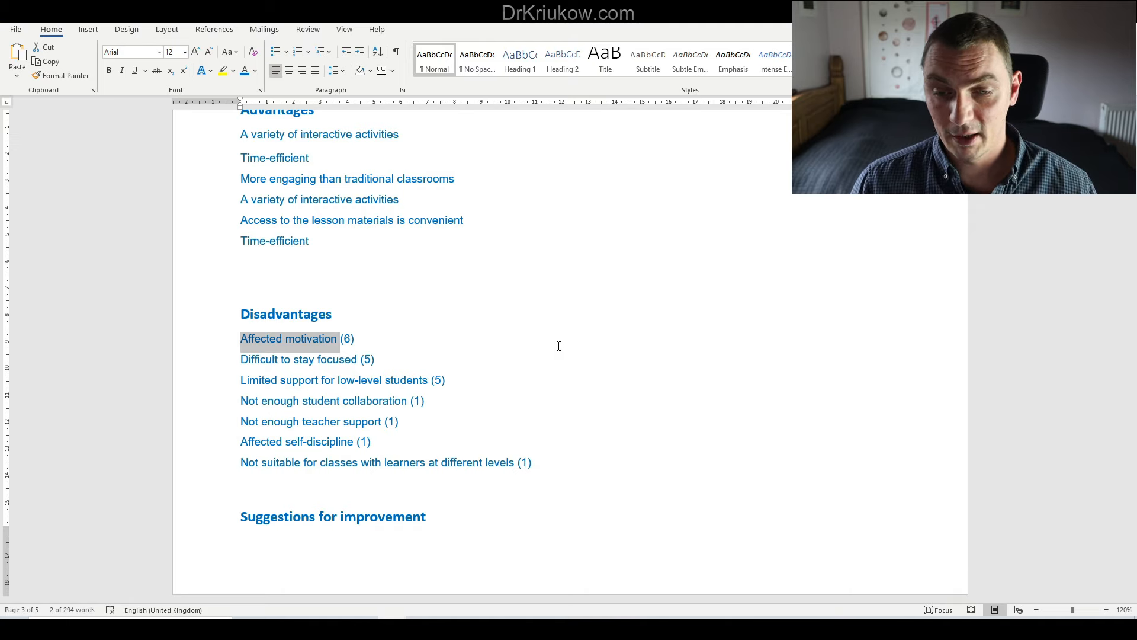
{"action": "left_click", "coordinate": [518, 438]}
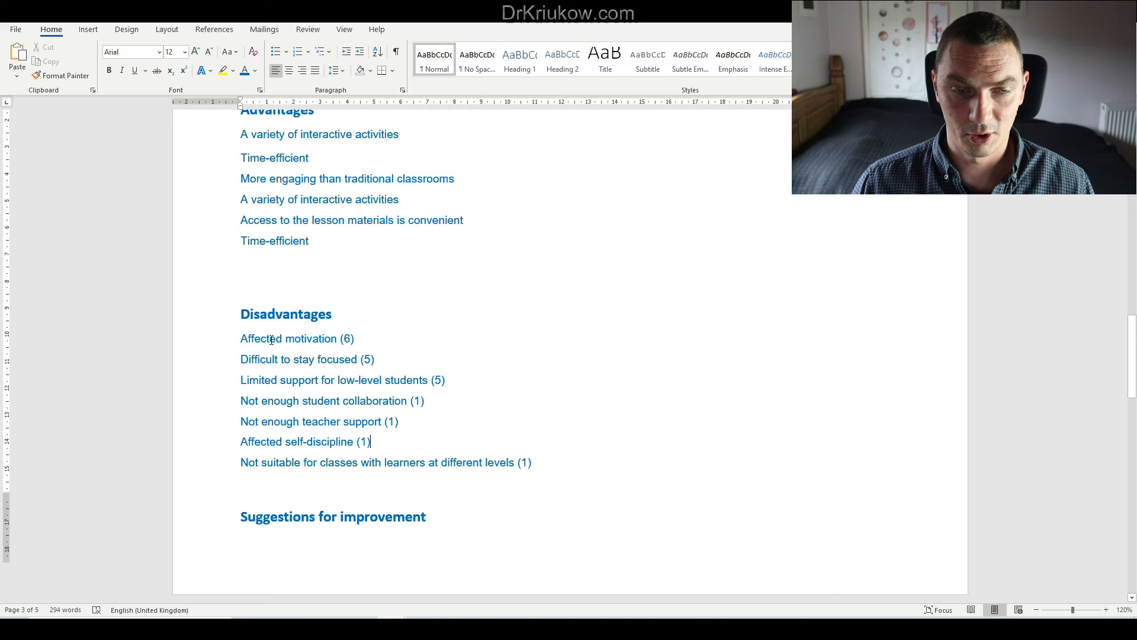
{"action": "scroll", "coordinate": [272, 337], "scroll_direction": "down", "scroll_amount": 3}
{"action": "scroll", "coordinate": [267, 341], "scroll_direction": "up", "scroll_amount": 3}
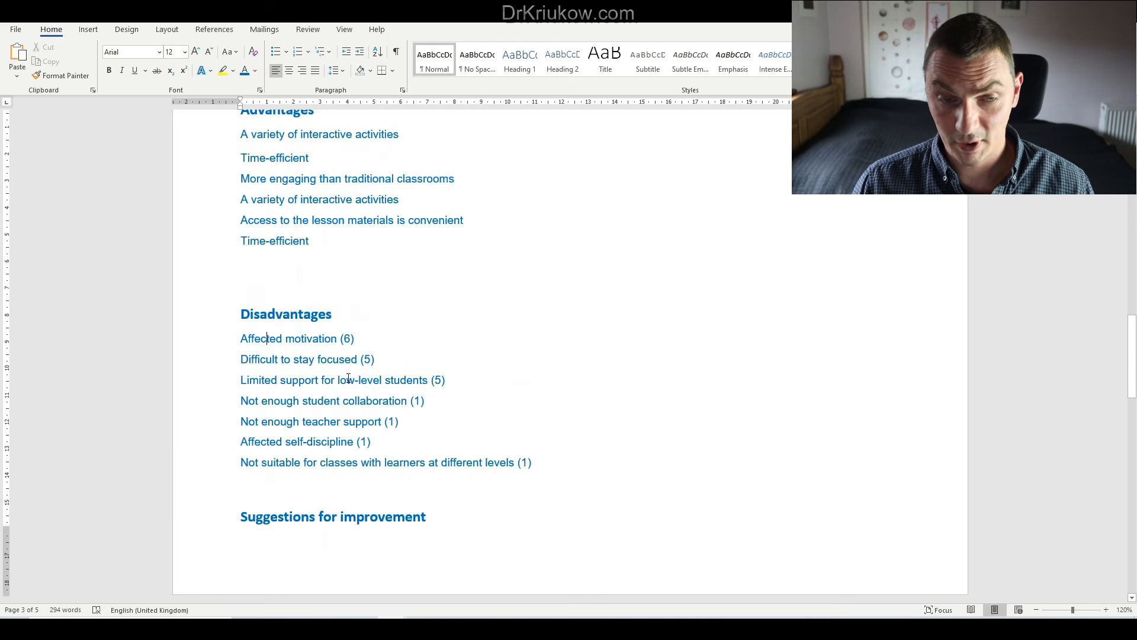
{"action": "scroll", "coordinate": [348, 378], "scroll_direction": "down", "scroll_amount": 3}
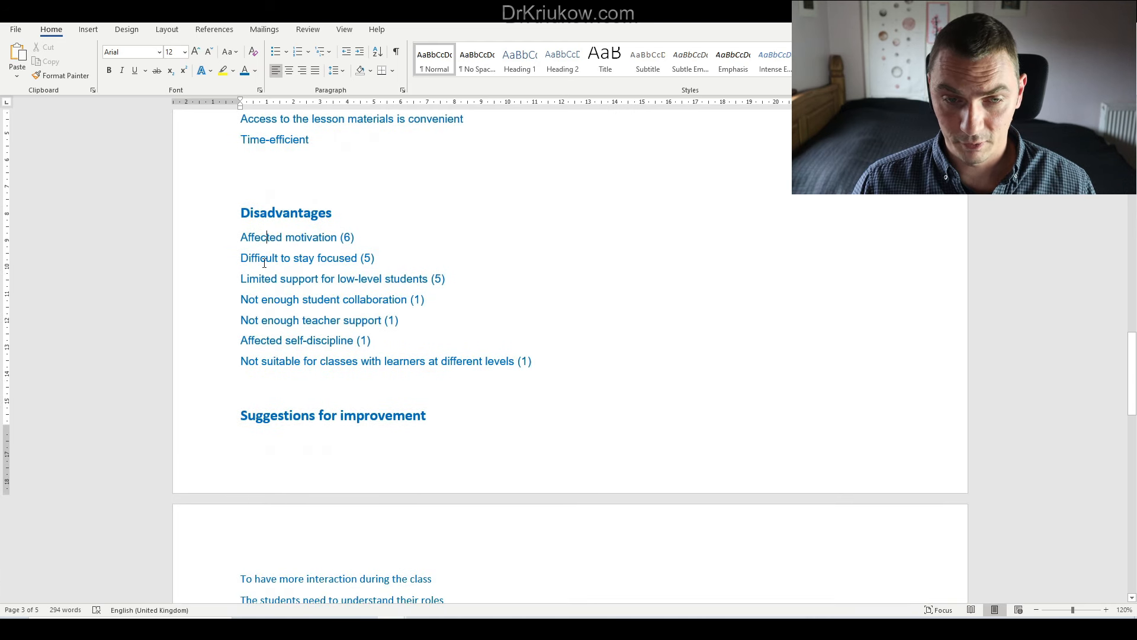
{"action": "left_click_drag", "start_coordinate": [310, 262], "coordinate": [359, 261]}
{"action": "left_click", "coordinate": [336, 273]}
{"action": "double_click", "coordinate": [317, 259]}
{"action": "left_click", "coordinate": [320, 259]}
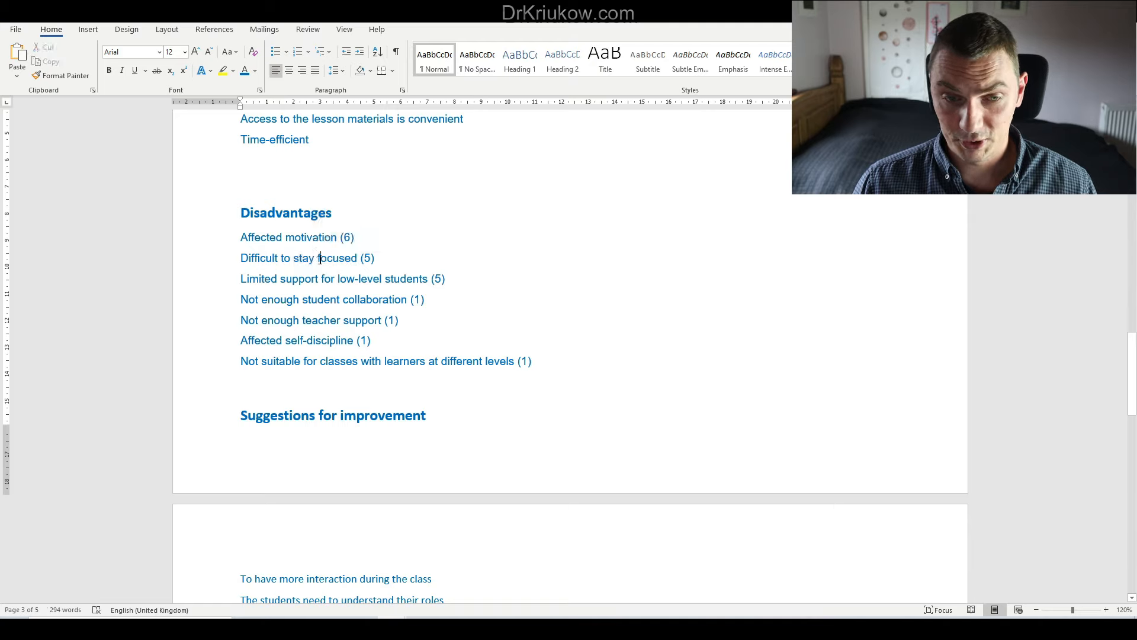
{"action": "double_click", "coordinate": [320, 259]}
Step: Take the heading "Disadvantages" from the combined list and search the Transcript 2 table document for it
{"action": "left_click_drag", "start_coordinate": [241, 213], "coordinate": [351, 221]}
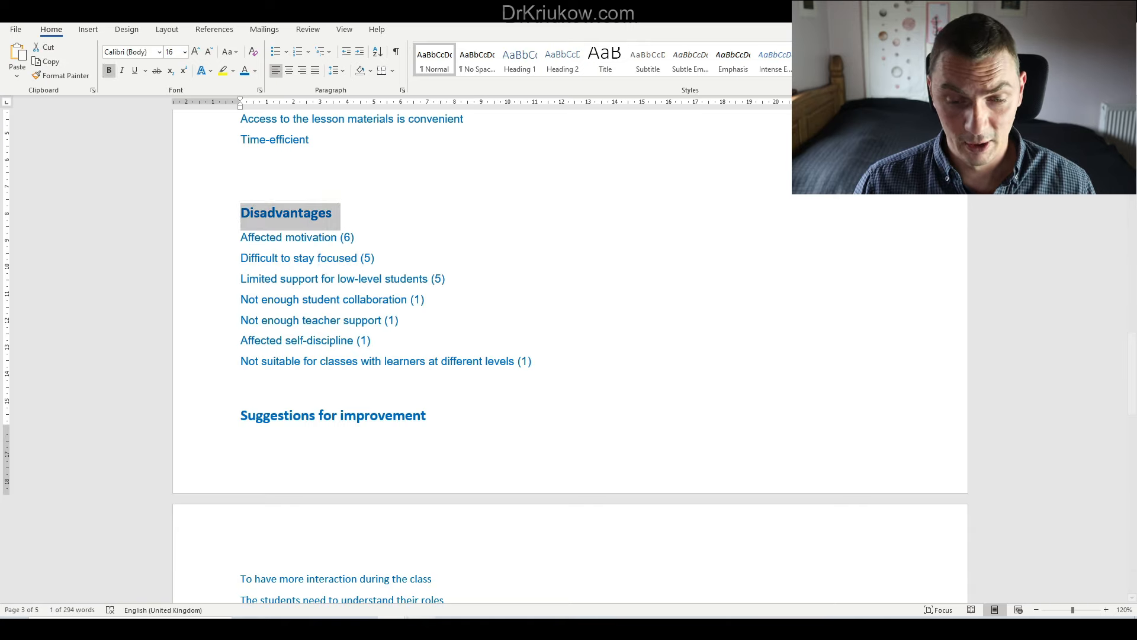
{"action": "mouse_move", "coordinate": [421, 628]}
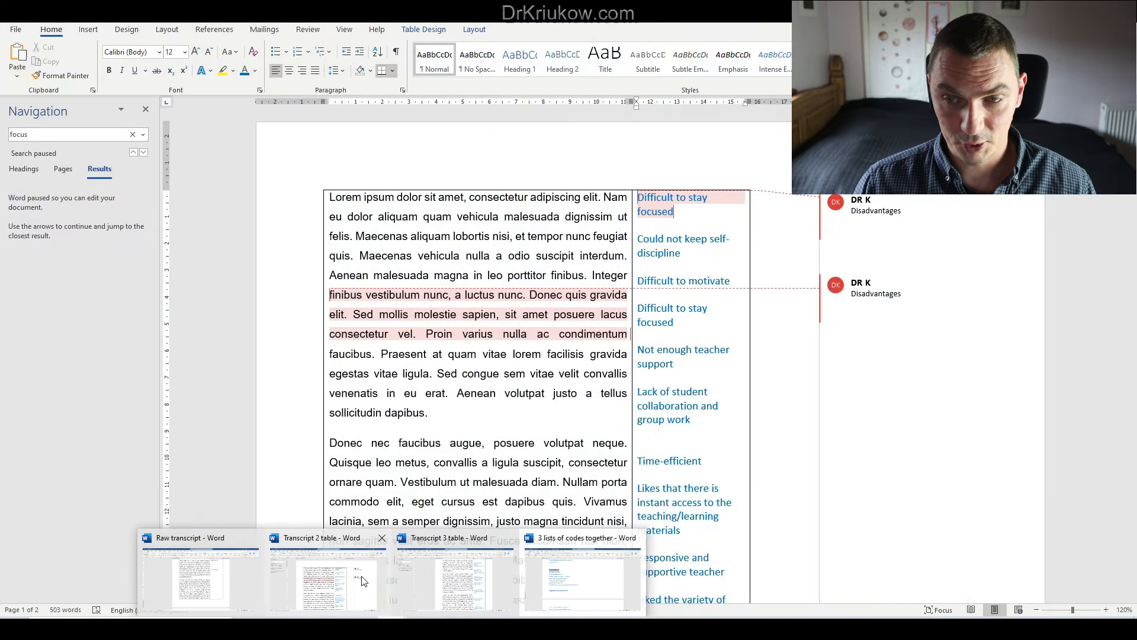
{"action": "left_click", "coordinate": [422, 575]}
{"action": "left_click", "coordinate": [39, 135]}
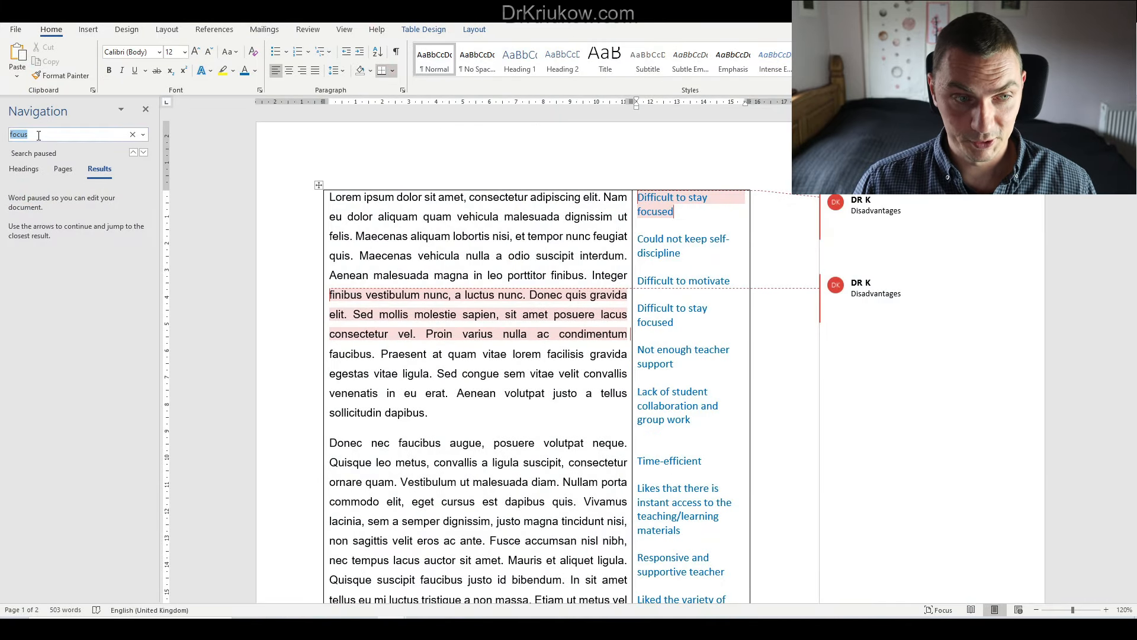
{"action": "type", "text": "Disadvantages"}
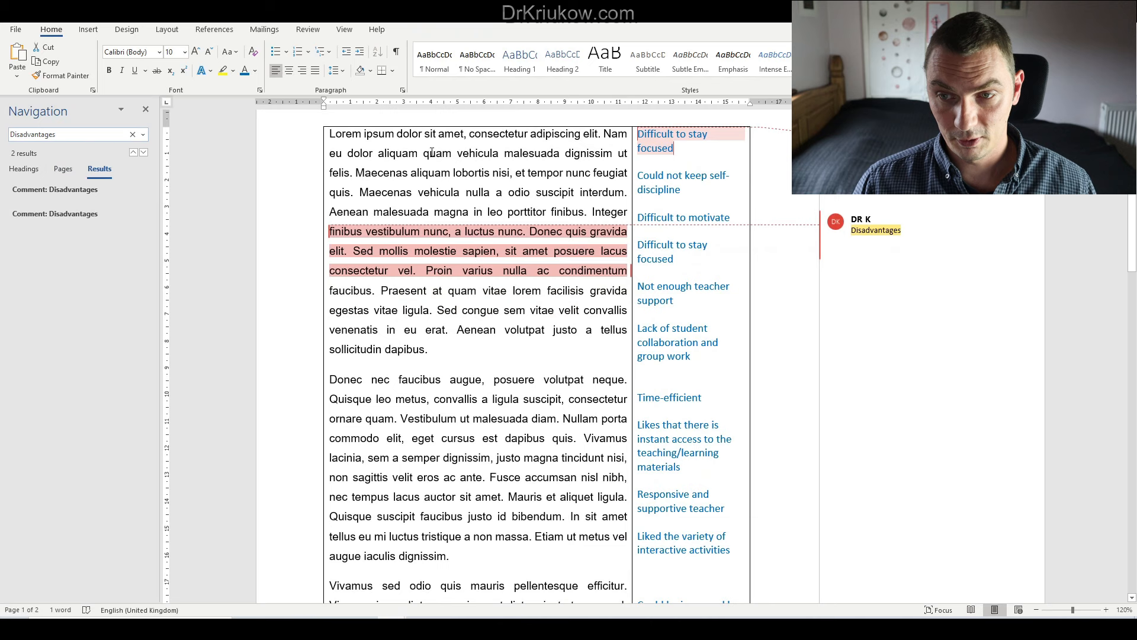
{"action": "scroll", "coordinate": [862, 203], "scroll_direction": "up", "scroll_amount": 2}
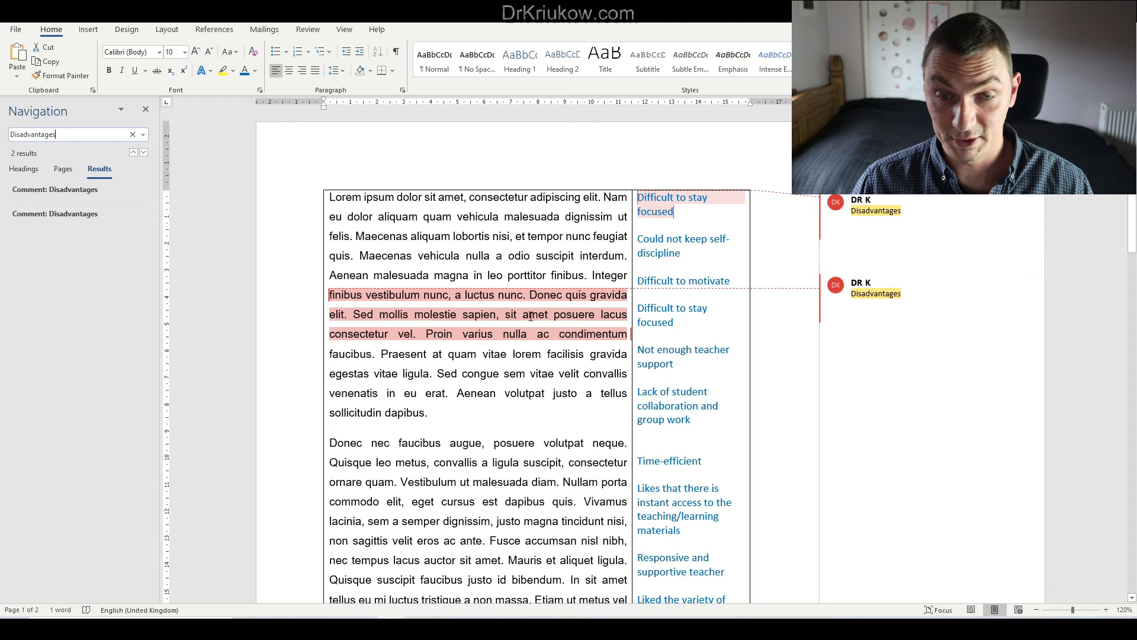
Step: Select the commented transcript lines starting at "finibus vestibulum" and examine the "Disadvantages" comment attached to them
{"action": "left_click_drag", "start_coordinate": [367, 296], "coordinate": [588, 329]}
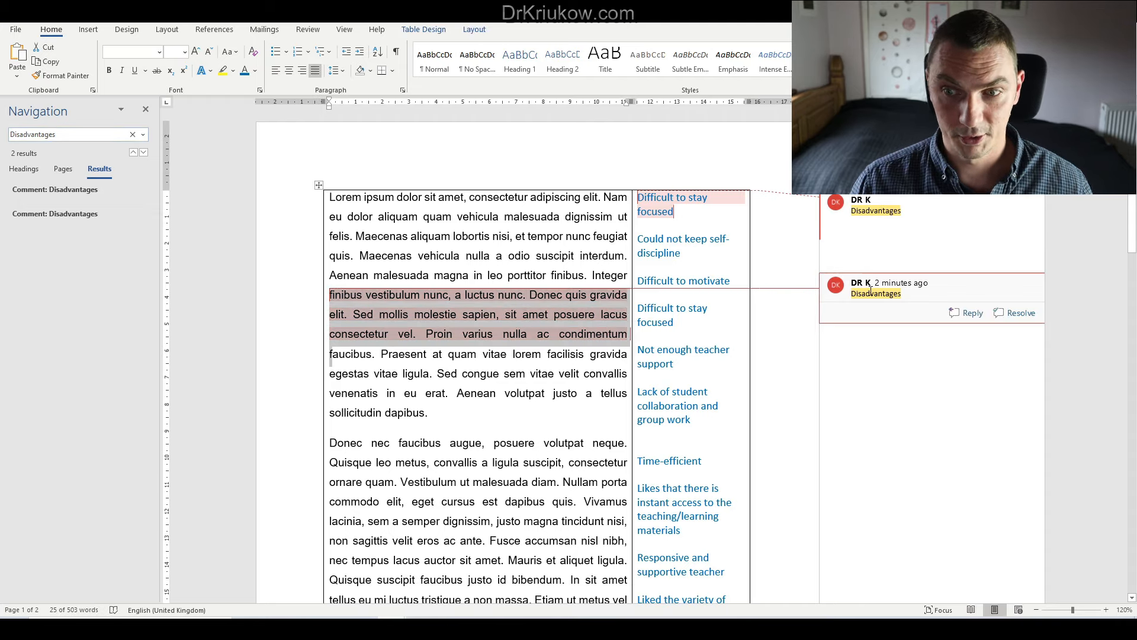
{"action": "left_click", "coordinate": [498, 349]}
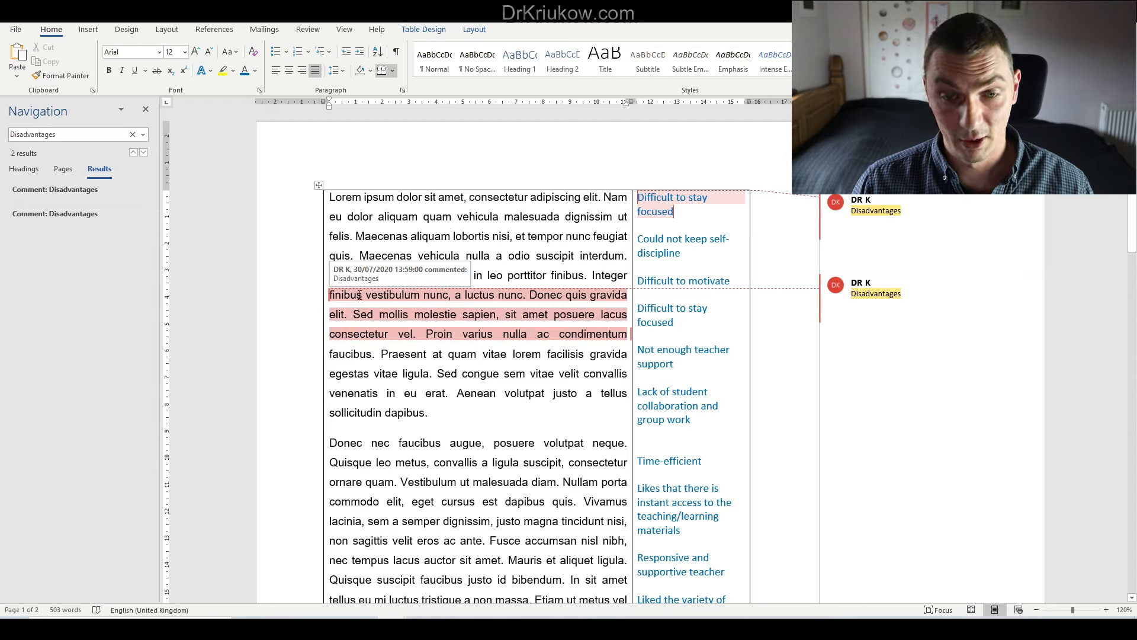
{"action": "left_click_drag", "start_coordinate": [359, 295], "coordinate": [483, 344]}
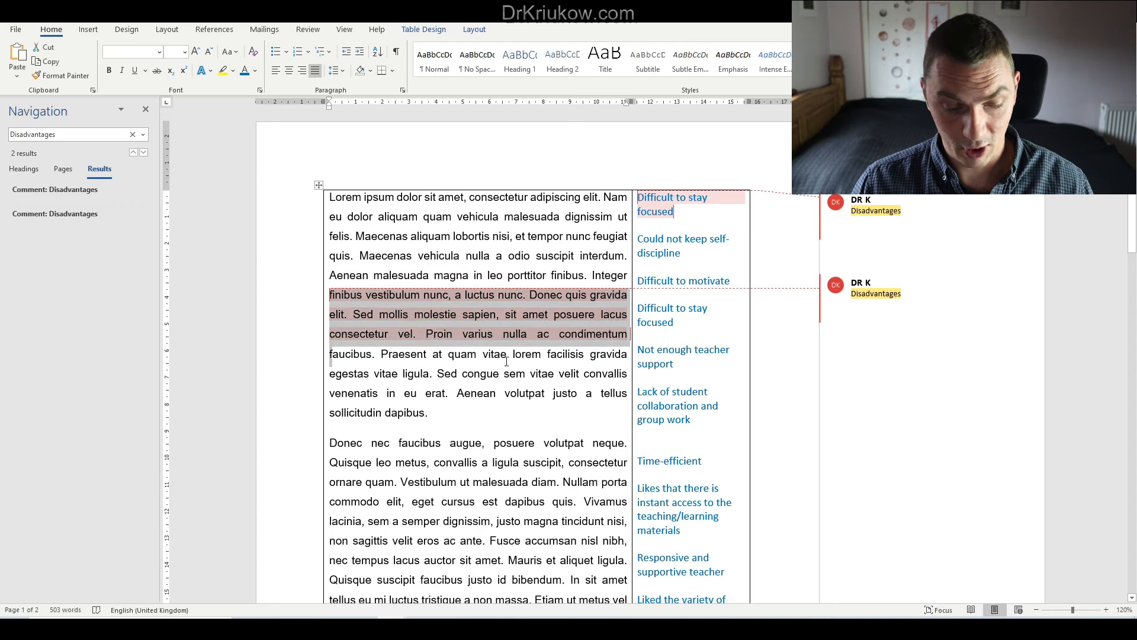
{"action": "left_click", "coordinate": [481, 263]}
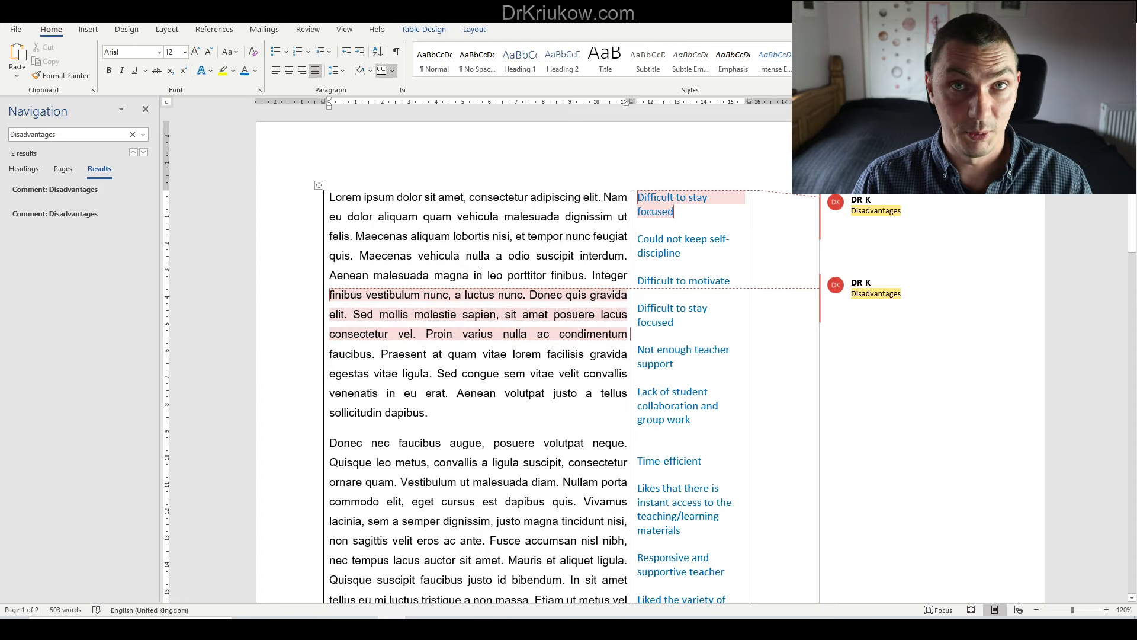